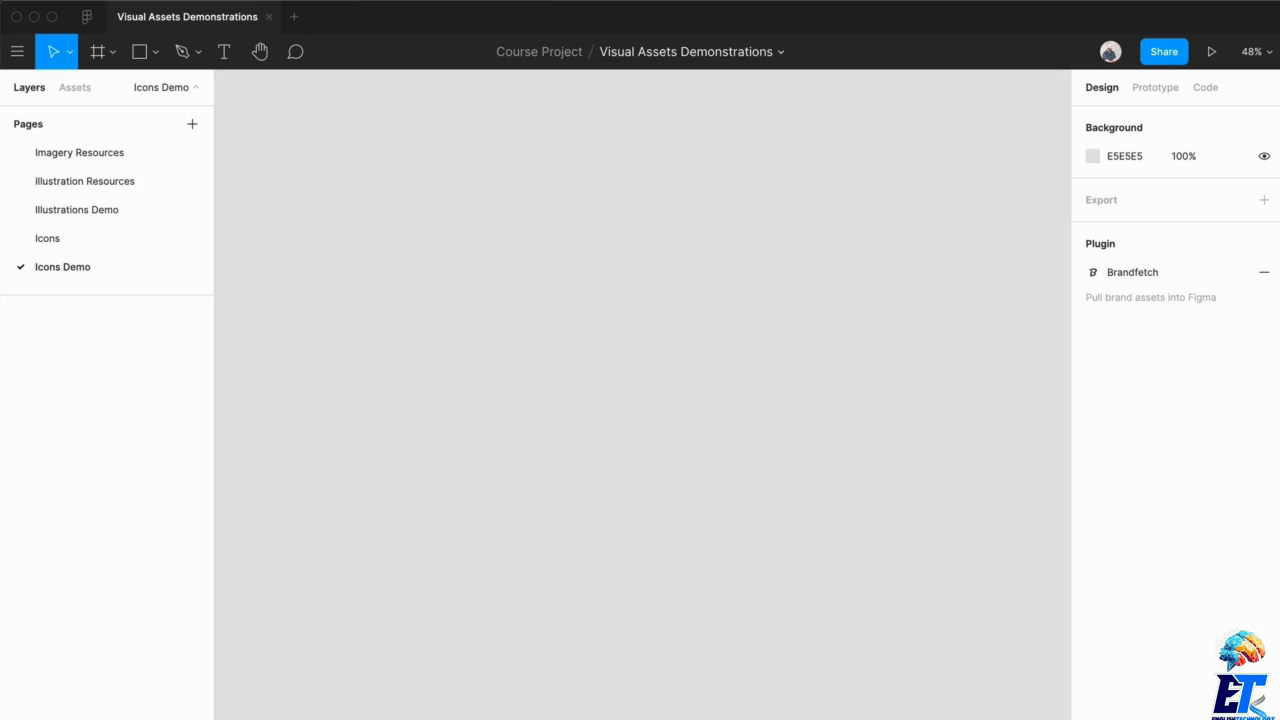
Draw a square frame about 86 × 86 on the empty canvas and set its width and height to 24
key("shift+f")
left_click_drag(419, 160, 455, 190)
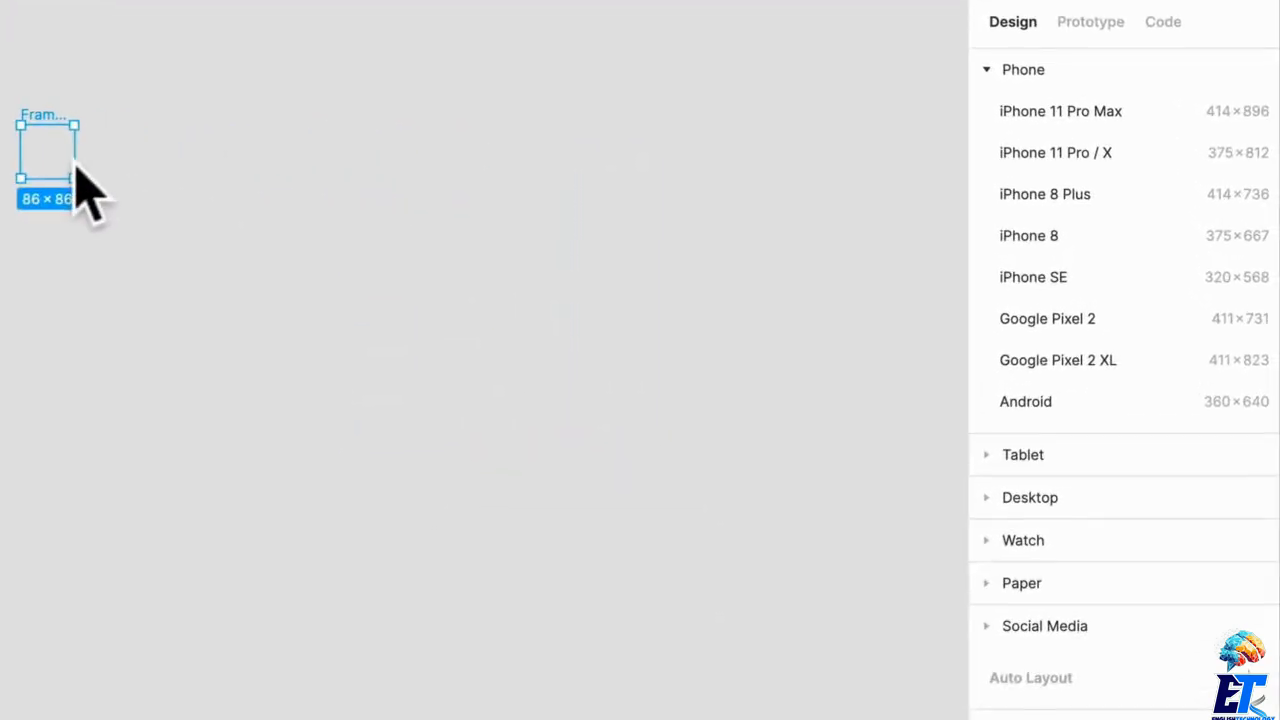
left_click_drag(76, 165, 72, 170)
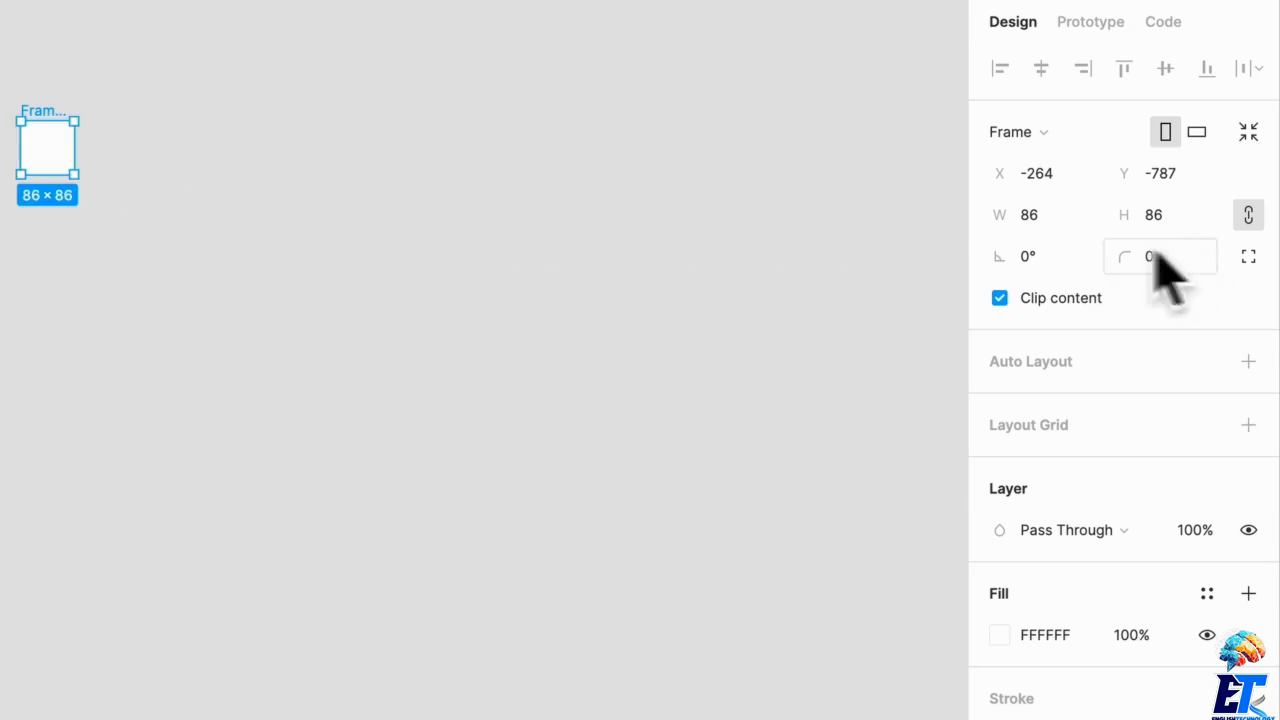
left_click(1065, 222)
type("24")
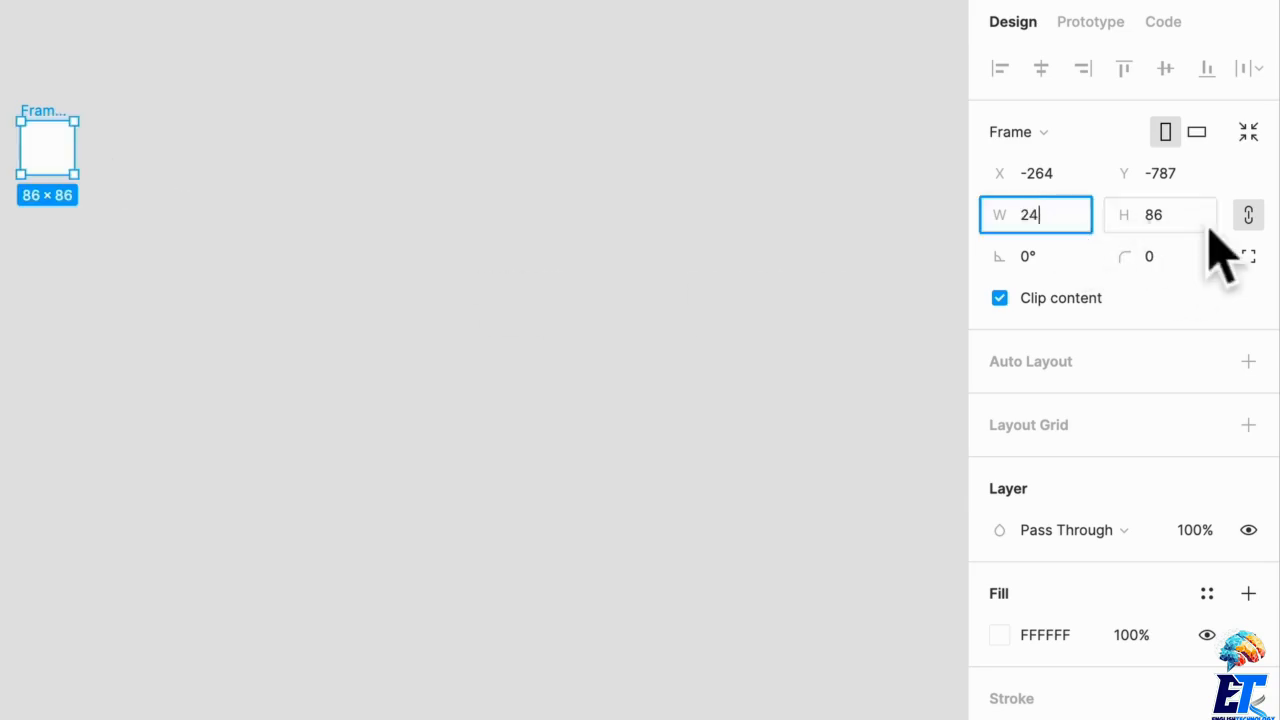
left_click(1172, 218)
left_click(74, 138)
Rename the 24 × 24 frame as Icon
scroll(24, 142, "up", 10)
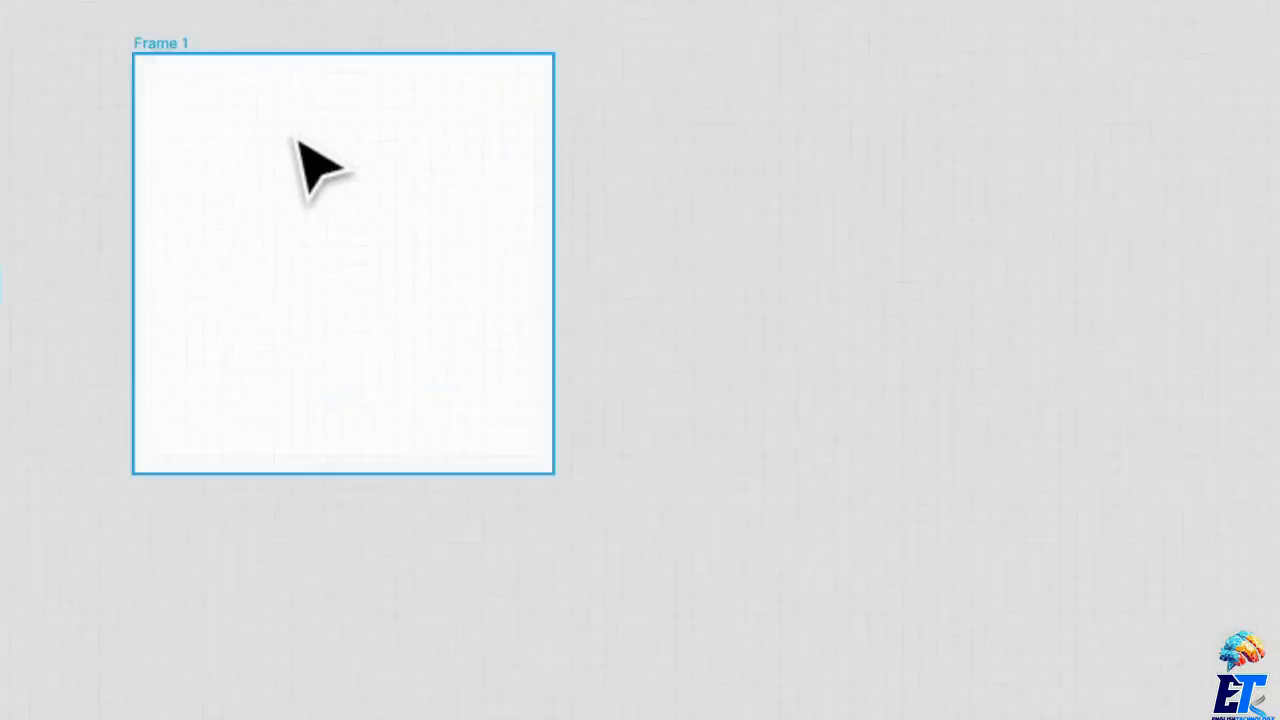
scroll(297, 142, "up", 2)
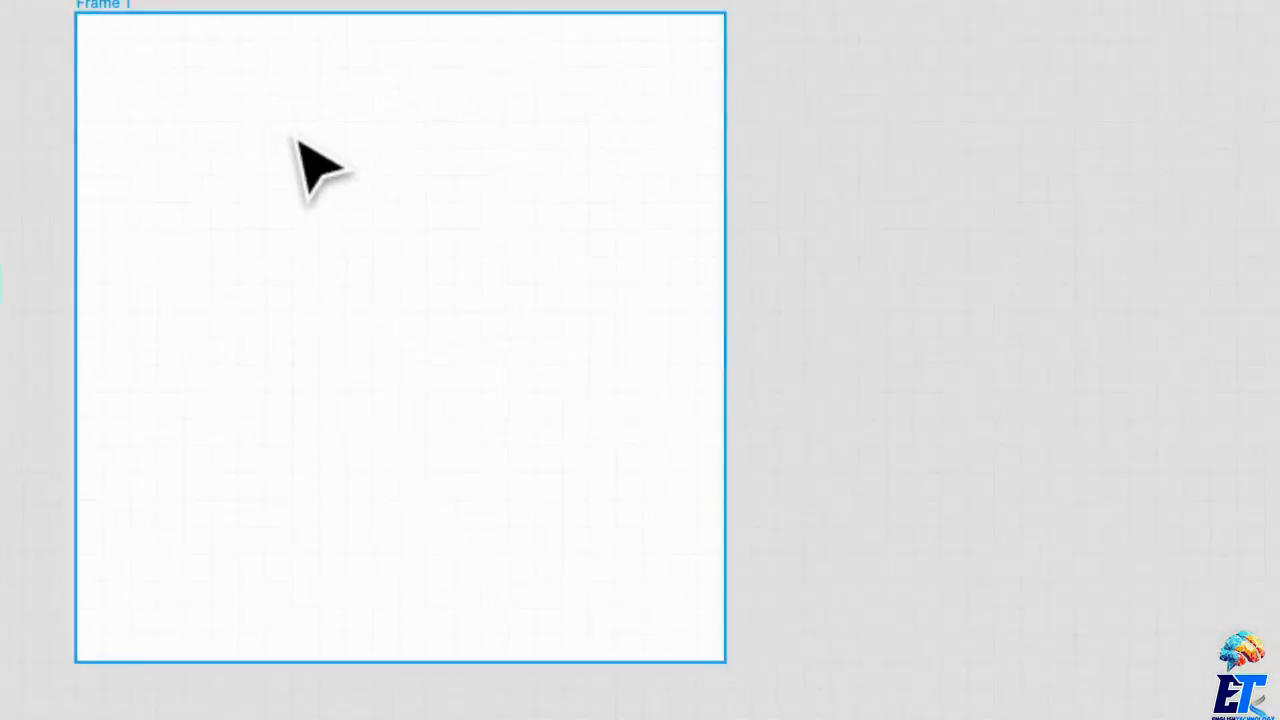
scroll(290, 128, "left", 2)
left_click(257, 39)
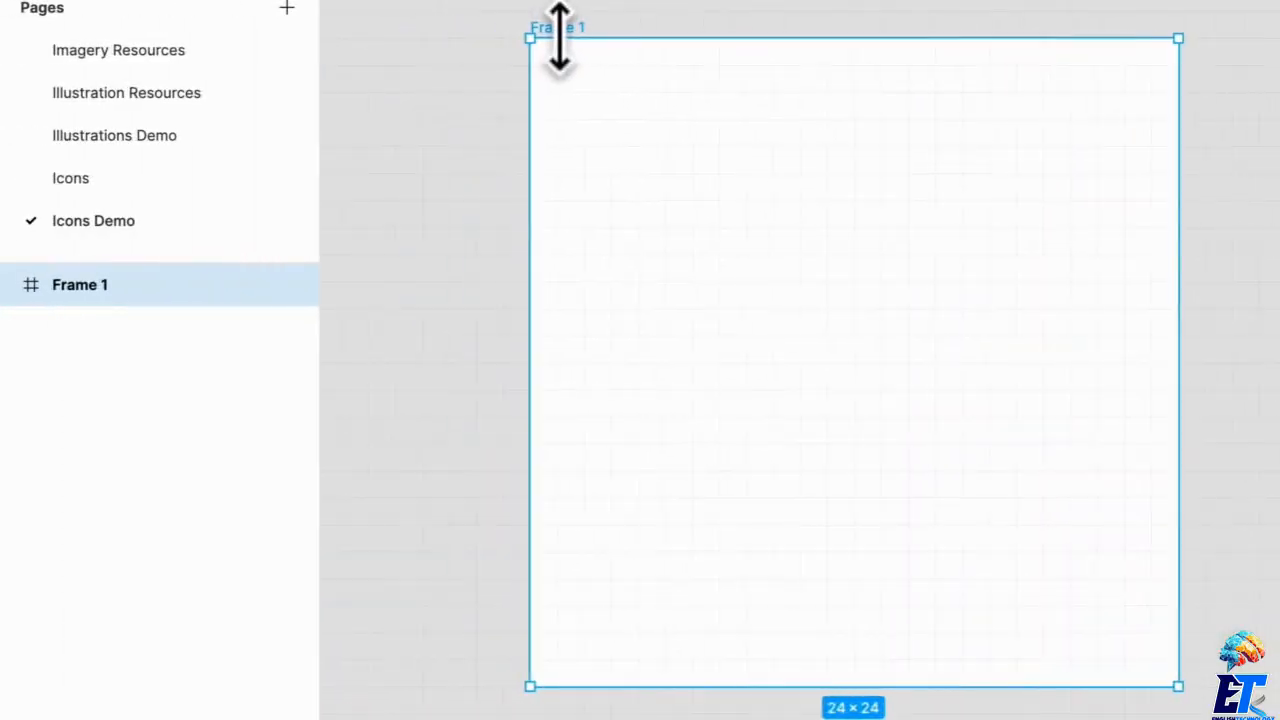
key("super+r")
type("I")
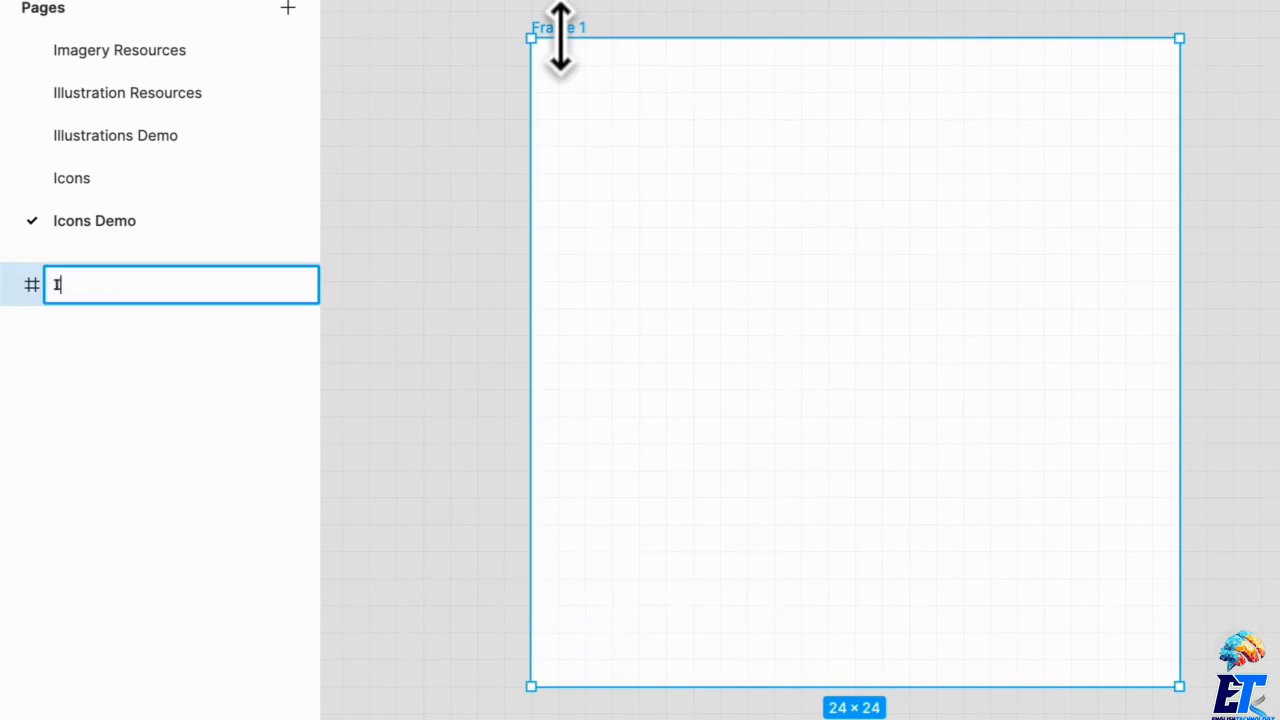
key("Return")
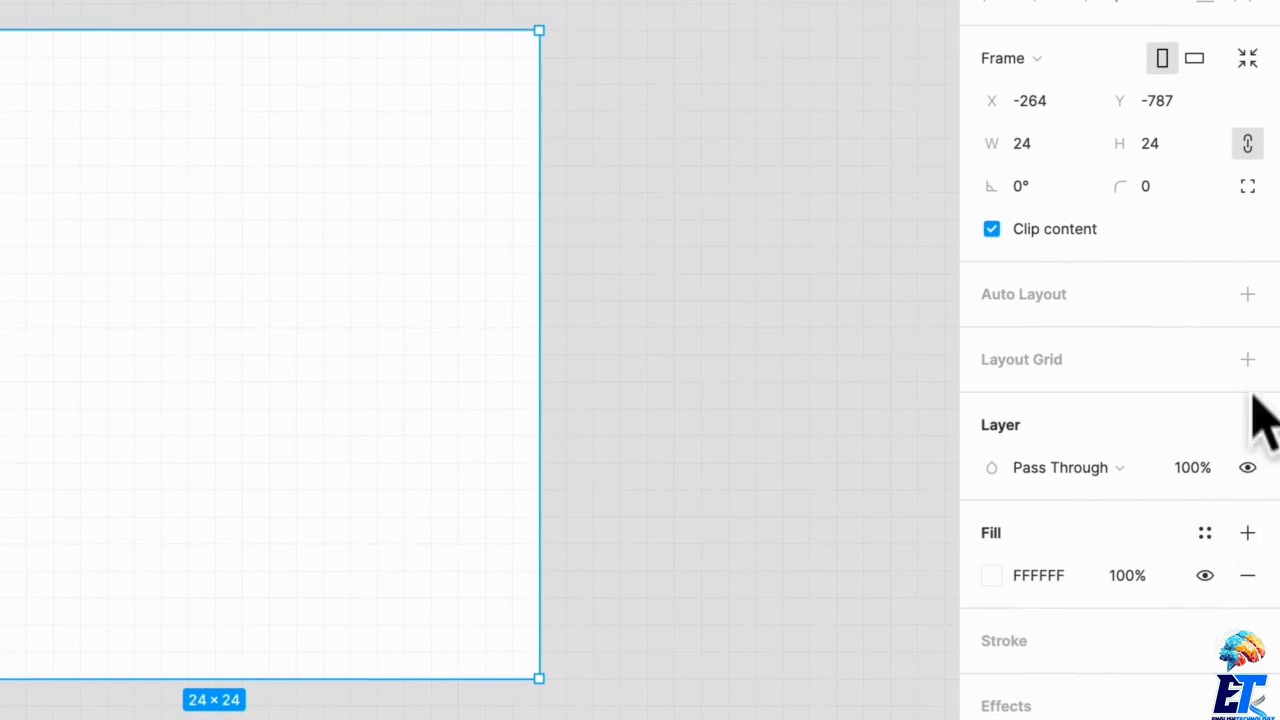
Add a layout grid to the Icon frame and set its grid size to 1 px
left_click(1247, 360)
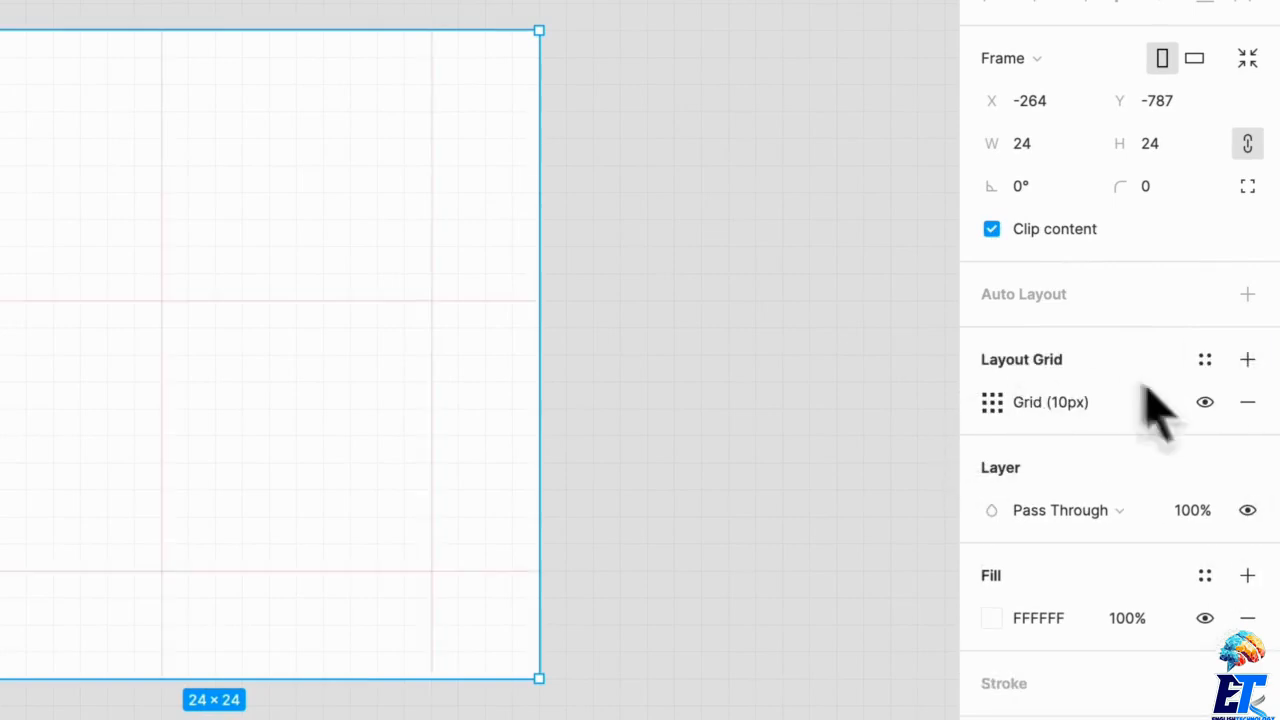
left_click(992, 402)
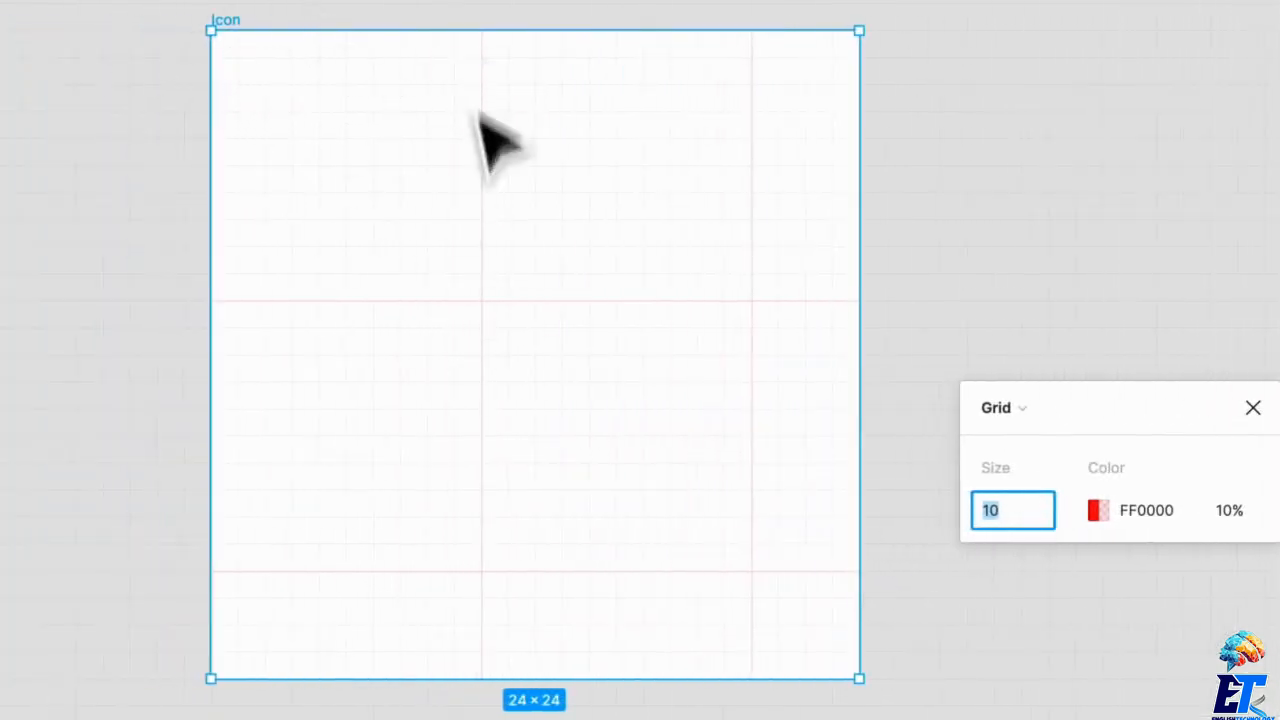
type("1")
key("Return")
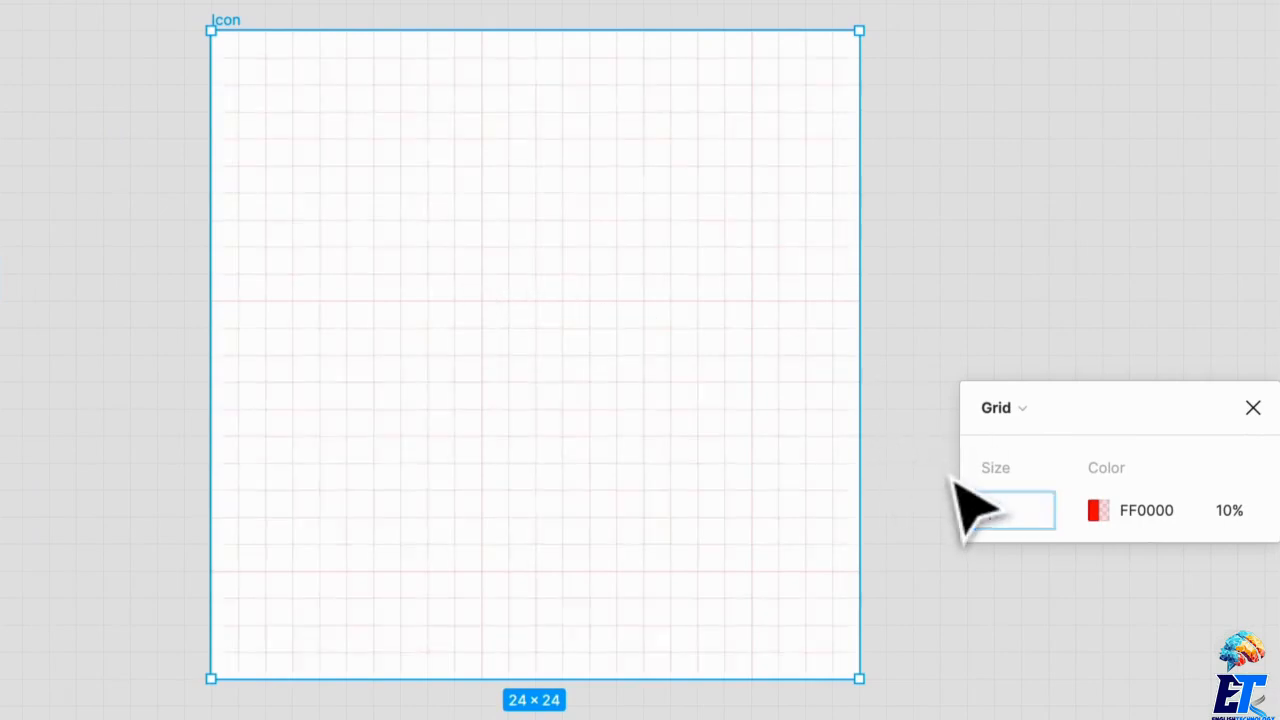
left_click(1190, 582)
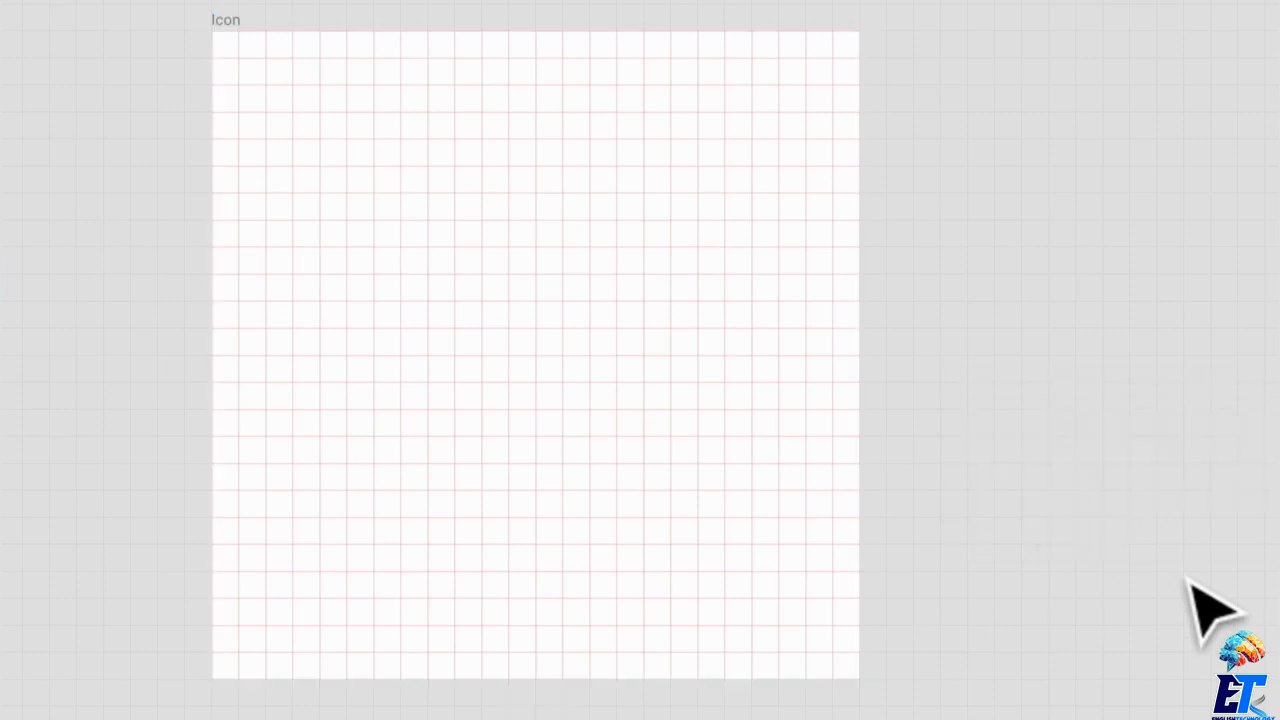
left_click(507, 268)
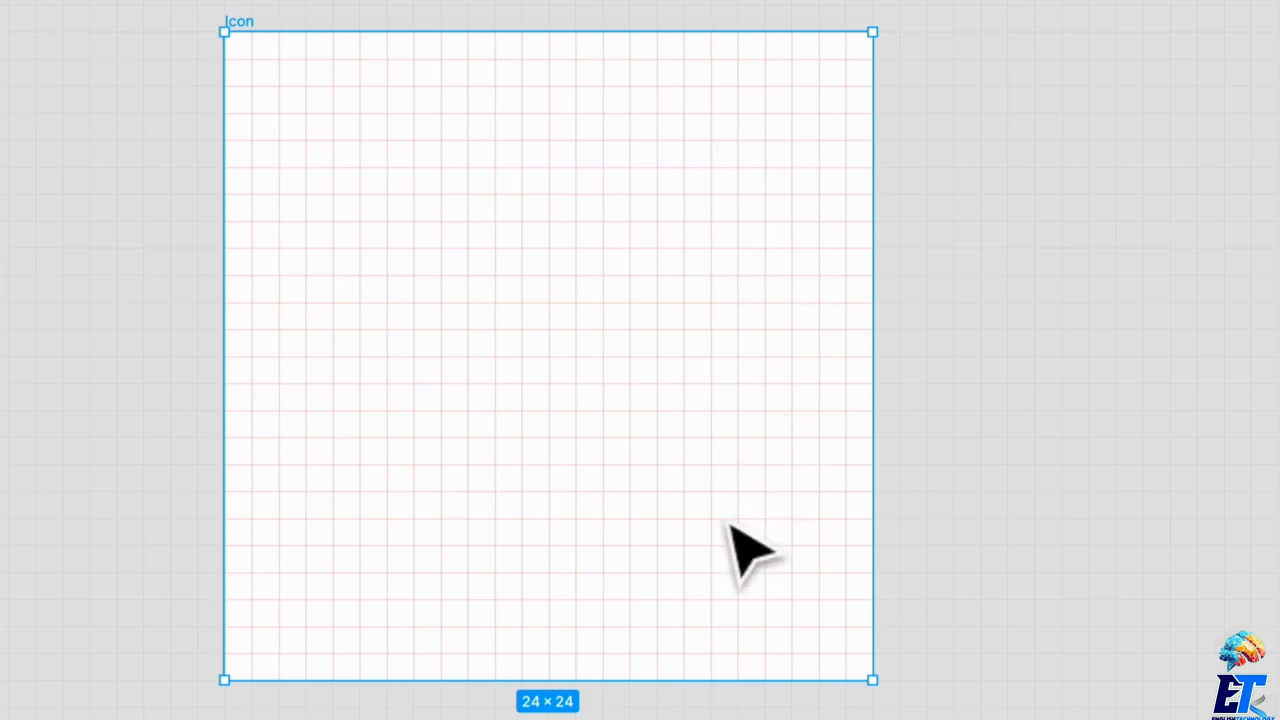
left_click_drag(776, 287, 753, 584)
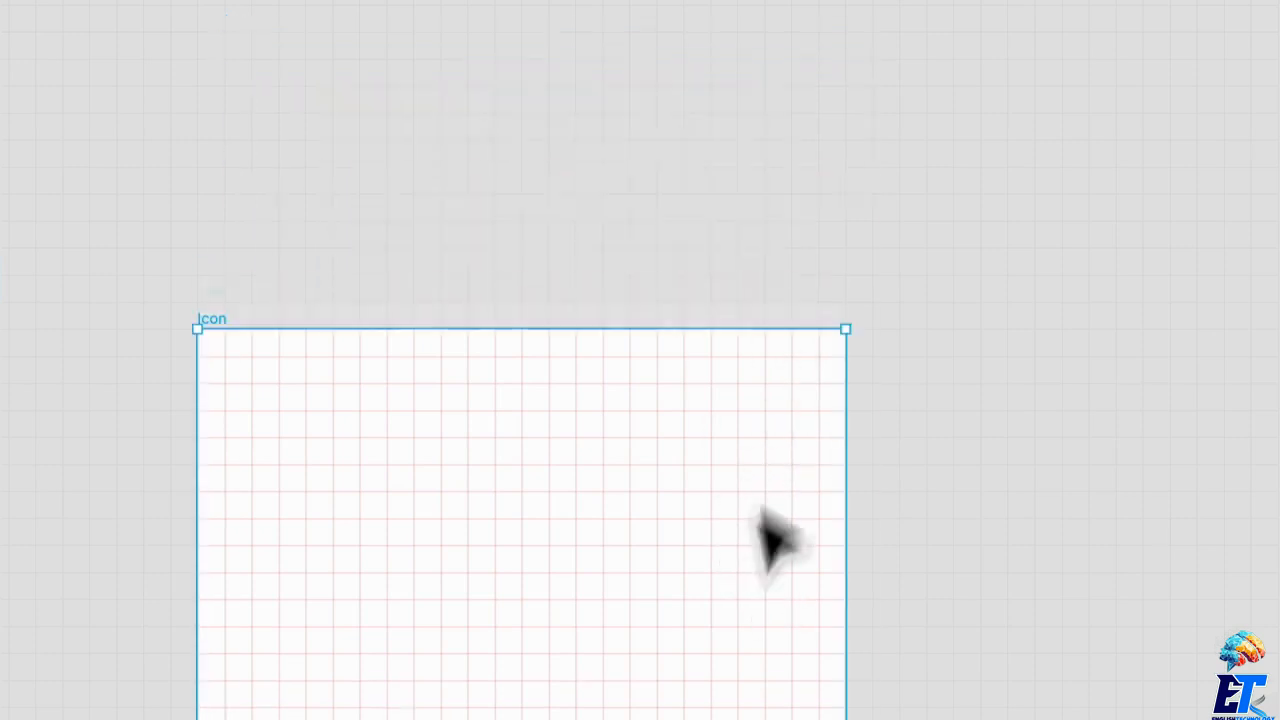
left_click_drag(762, 514, 808, 217)
scroll(629, 443, "up", 5)
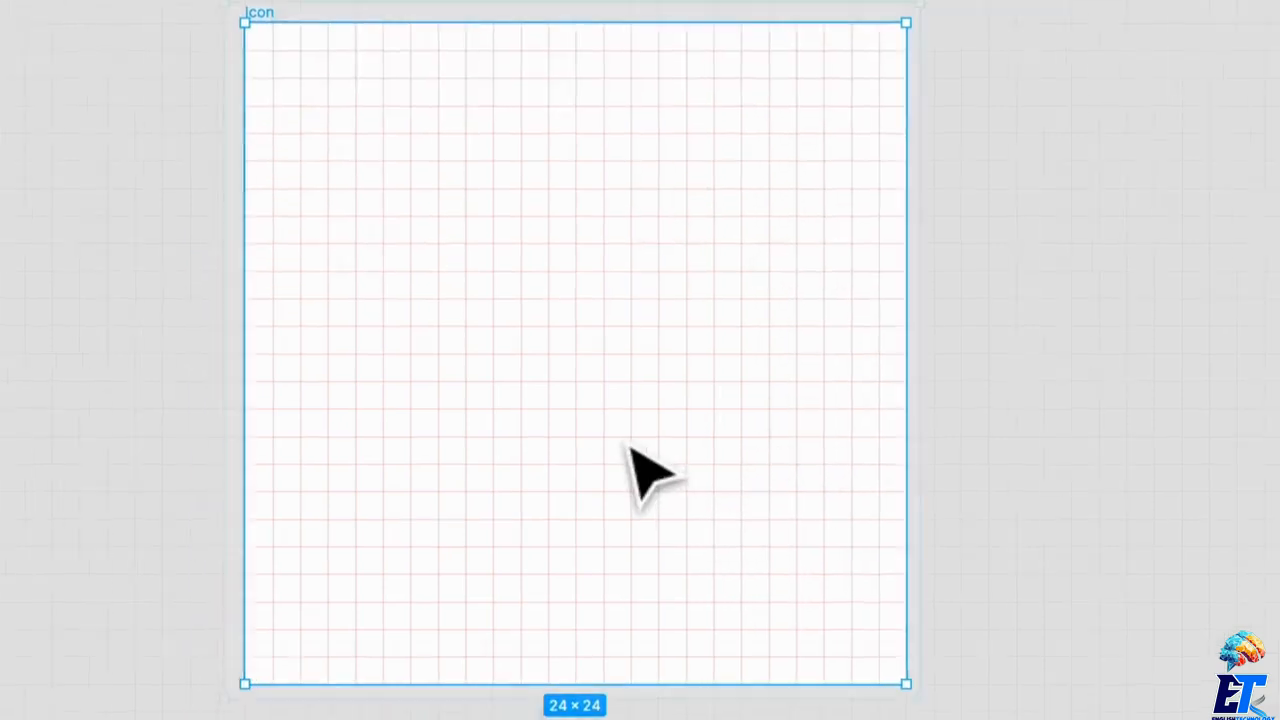
scroll(622, 364, "down", 2)
scroll(622, 365, "down", 3)
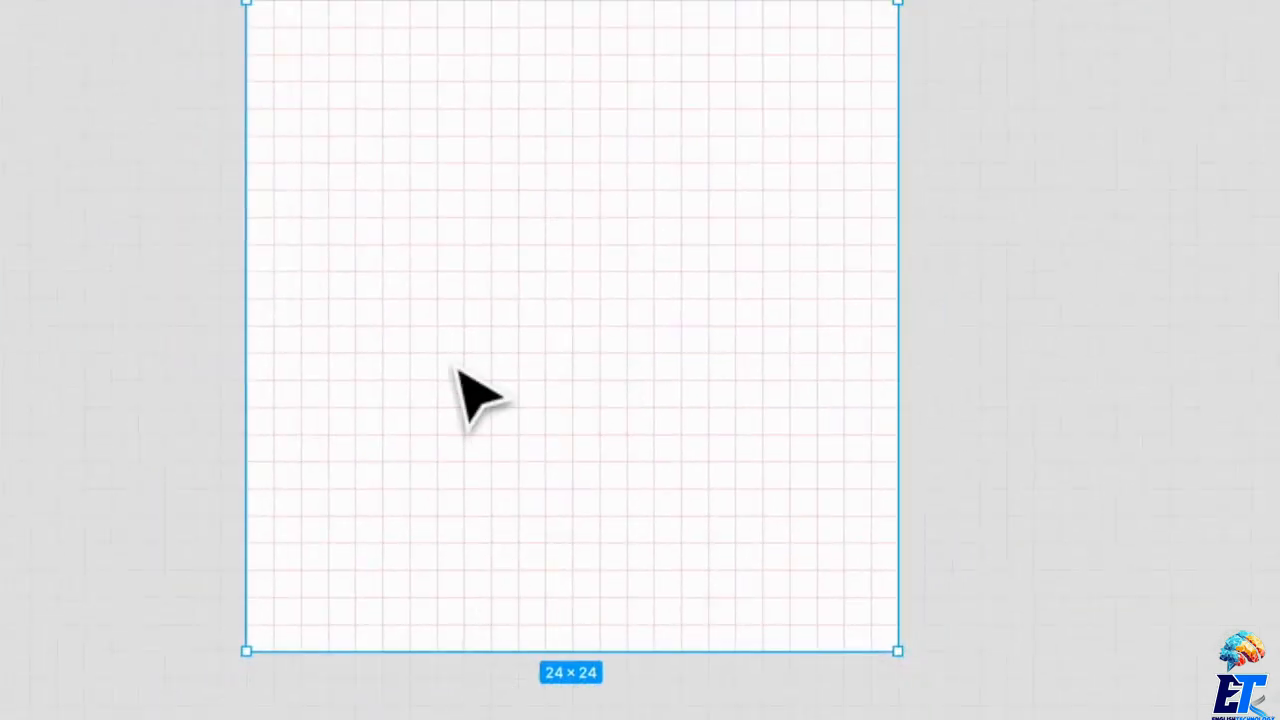
Draw an open three-point check mark about 20 × 12 px with 45° segments inside the Icon frame using the Pen tool
key("p")
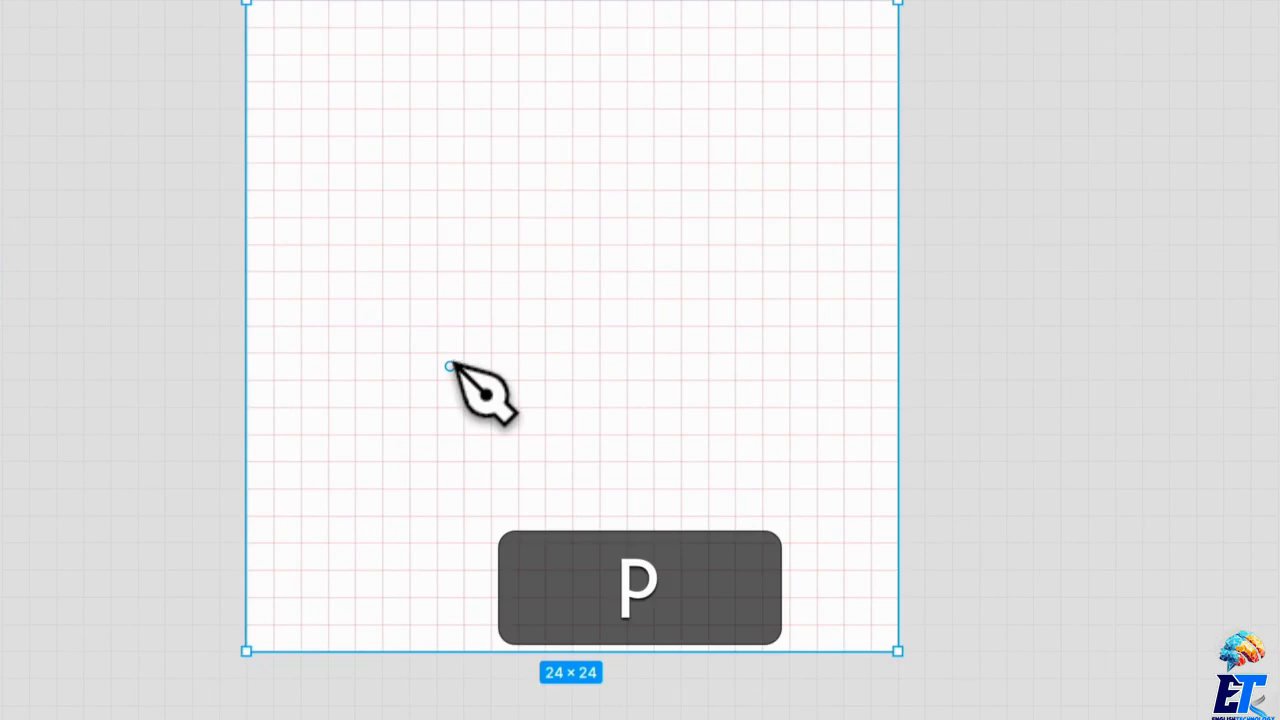
left_click(328, 326)
key("shift")
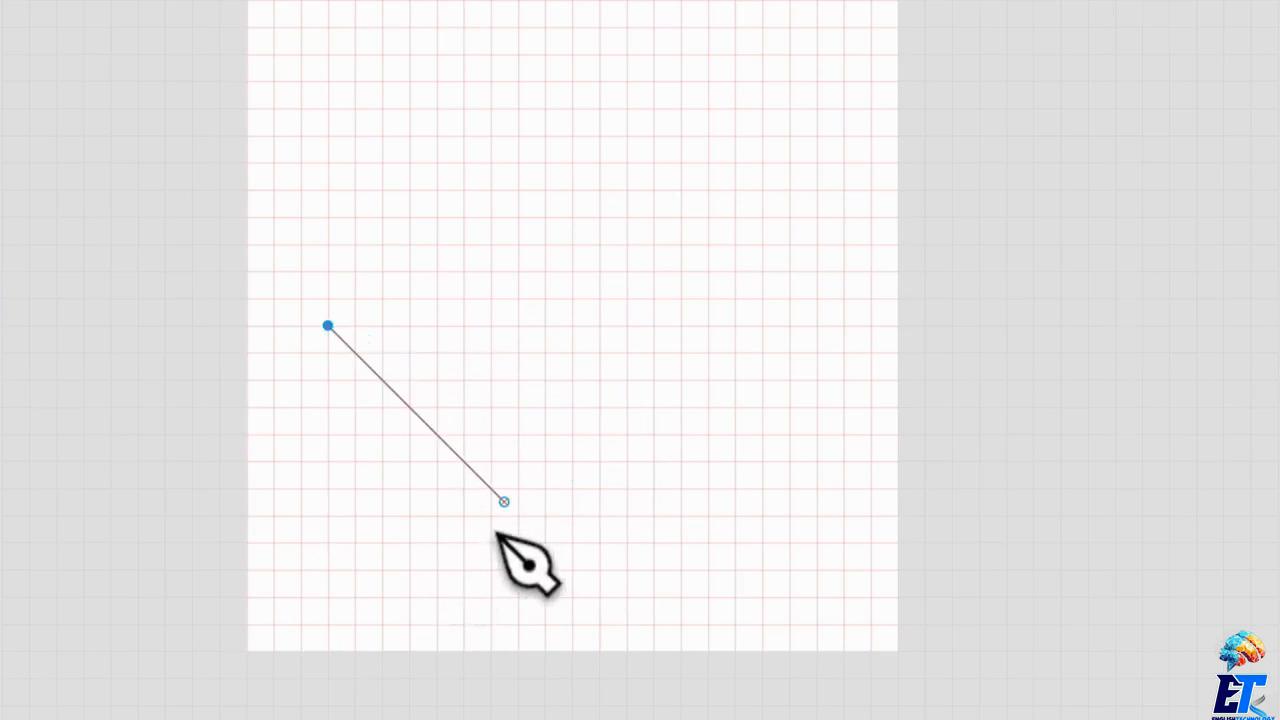
left_click(545, 543)
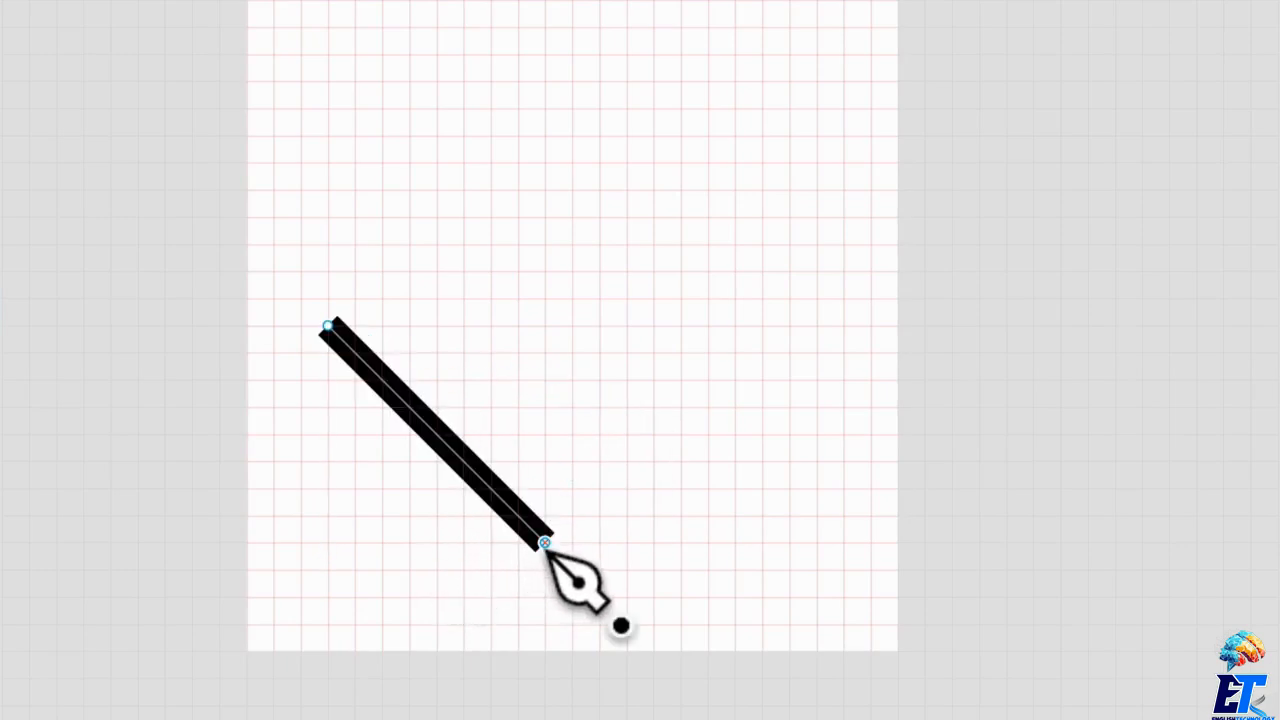
left_click(870, 217)
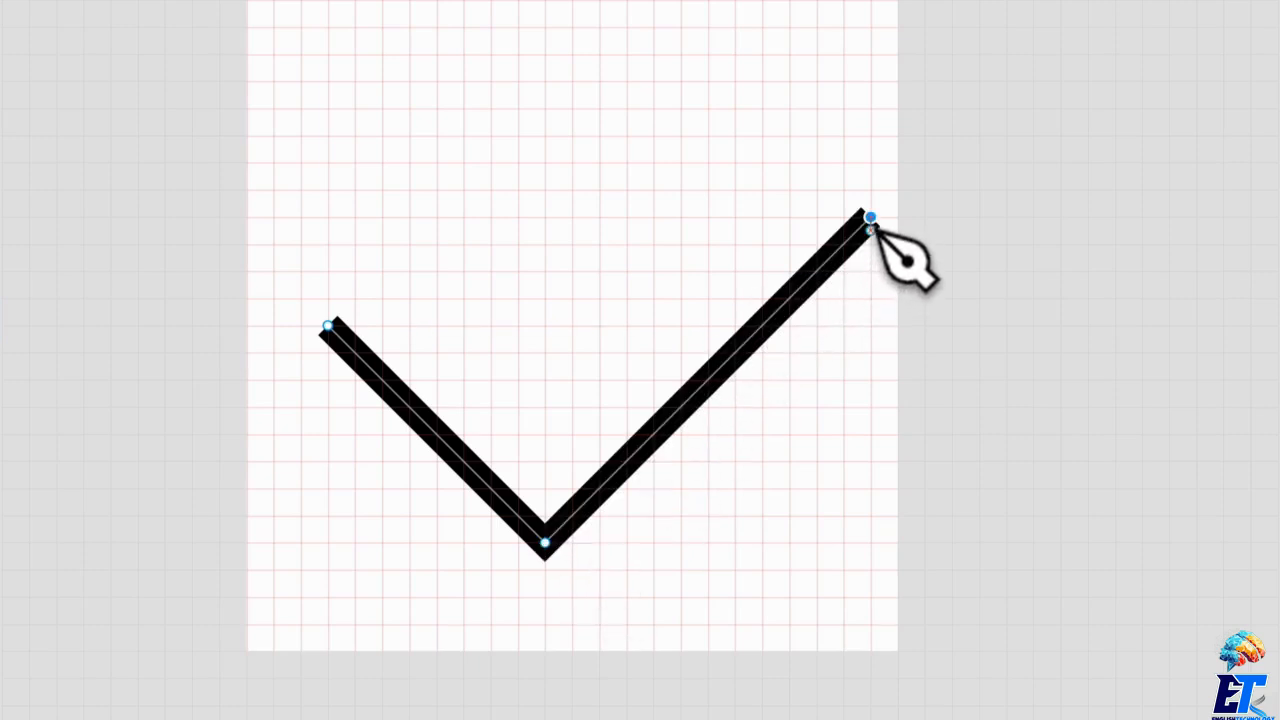
key("Escape")
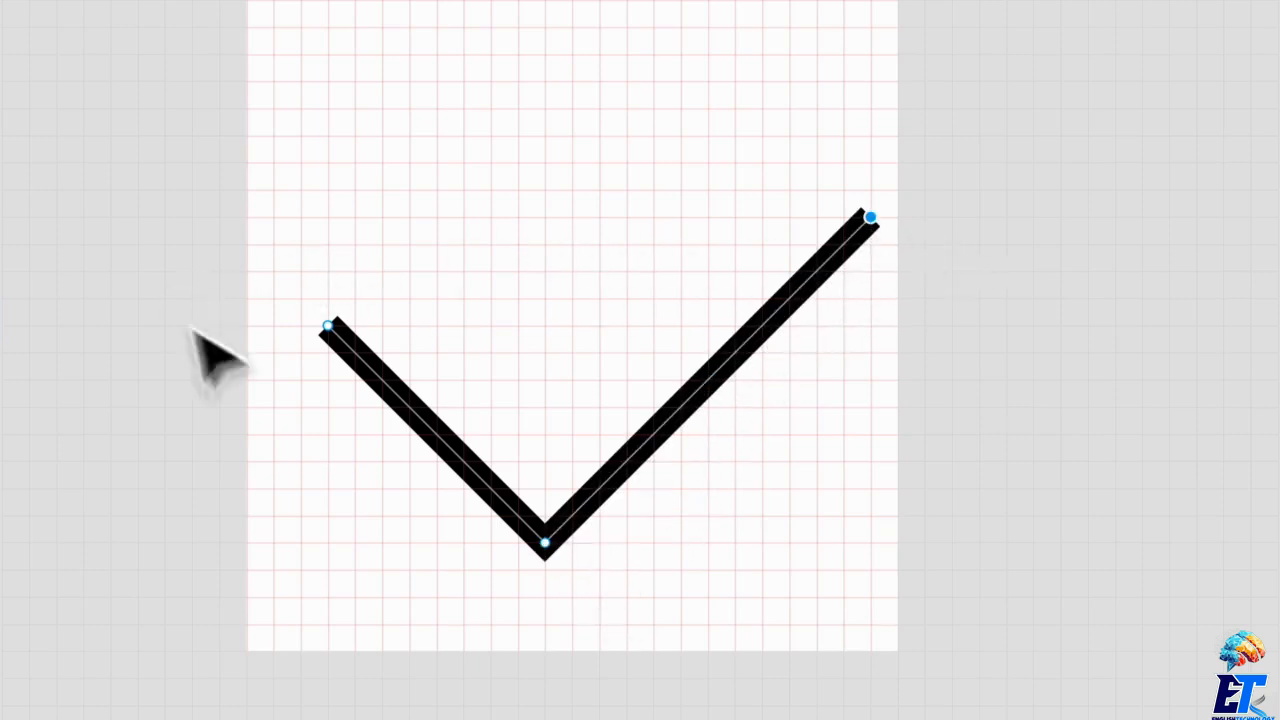
scroll(862, 285, "up", 1)
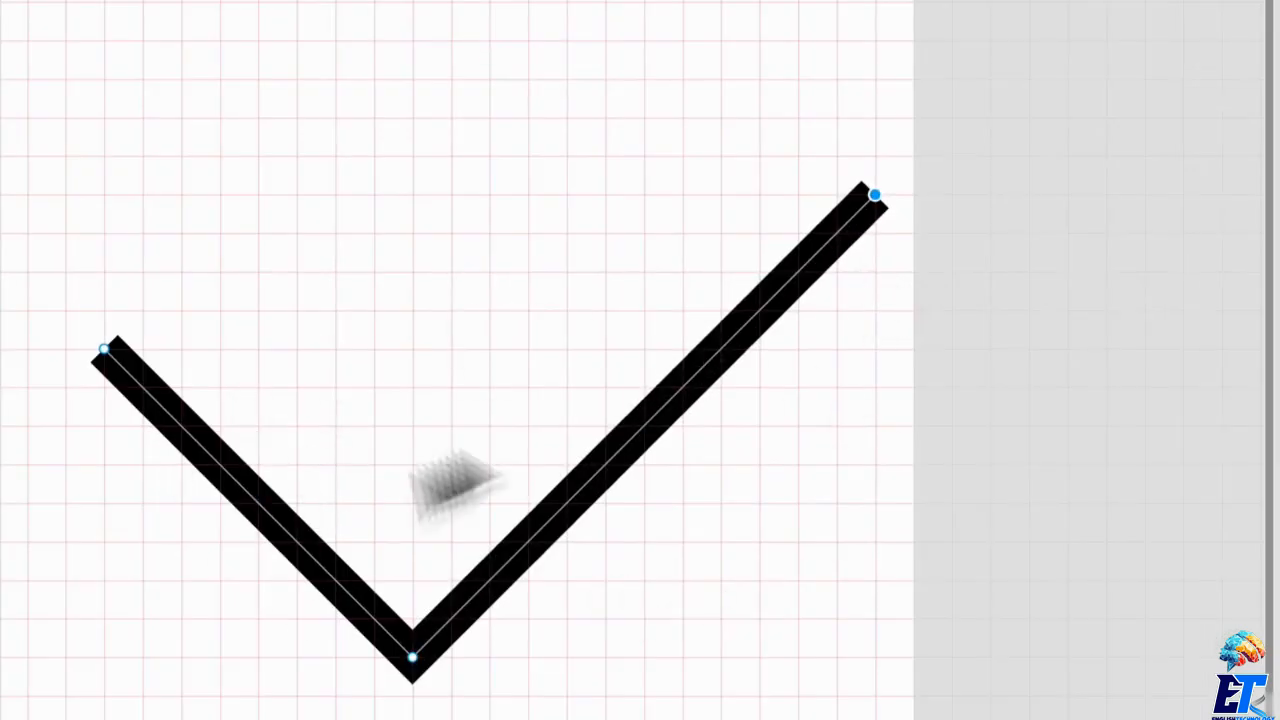
left_click(915, 208)
left_click(853, 361)
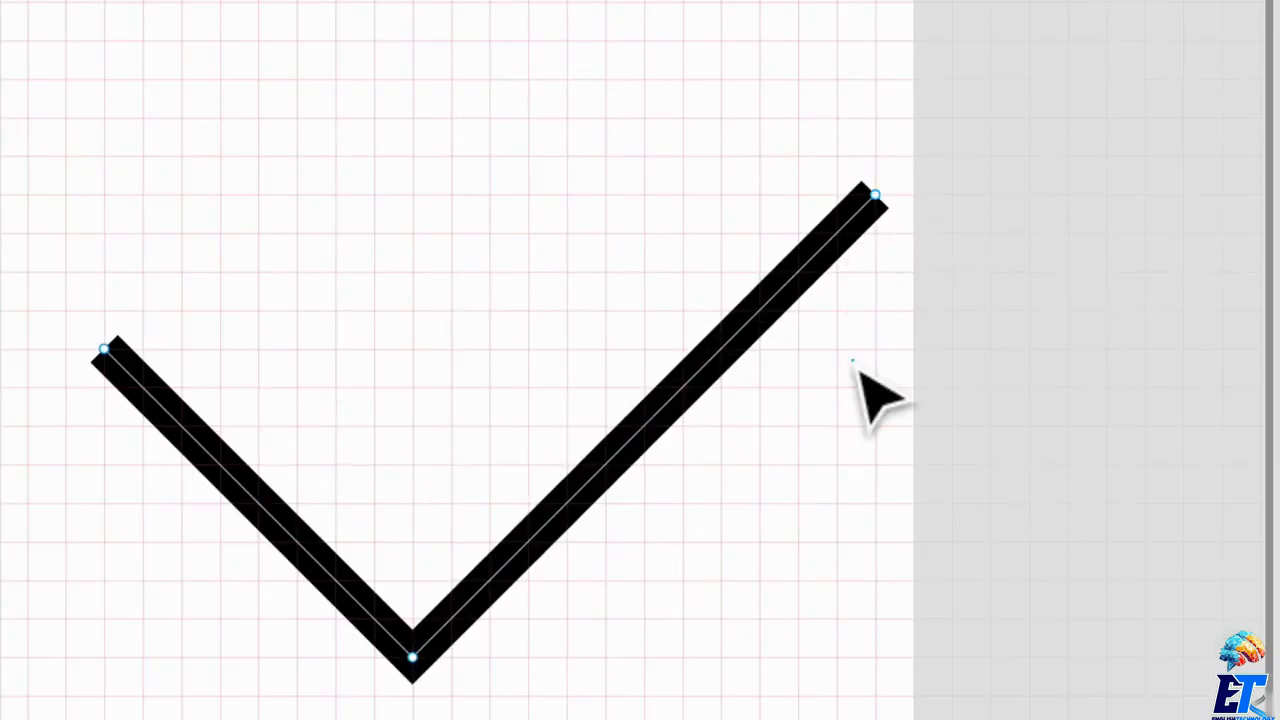
left_click(857, 367)
left_click(963, 544)
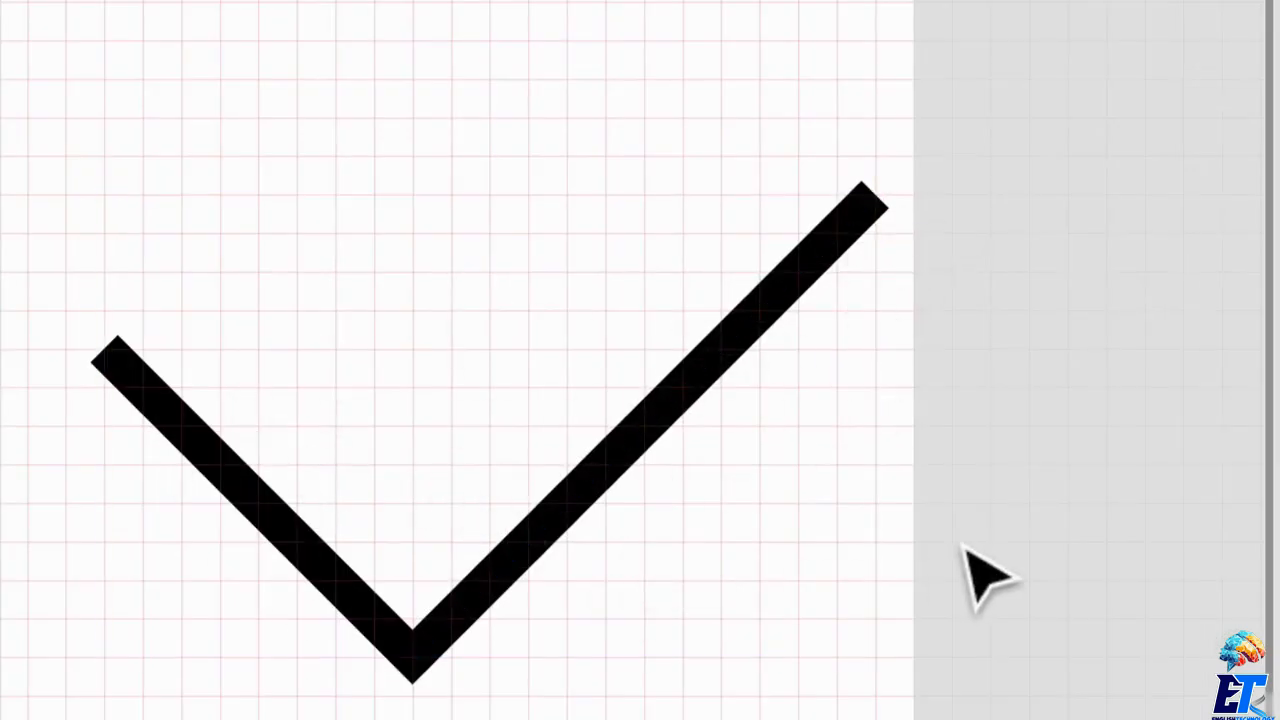
Edit the check mark's vector points and set the corner radius of its two end points to 45
left_click(610, 480)
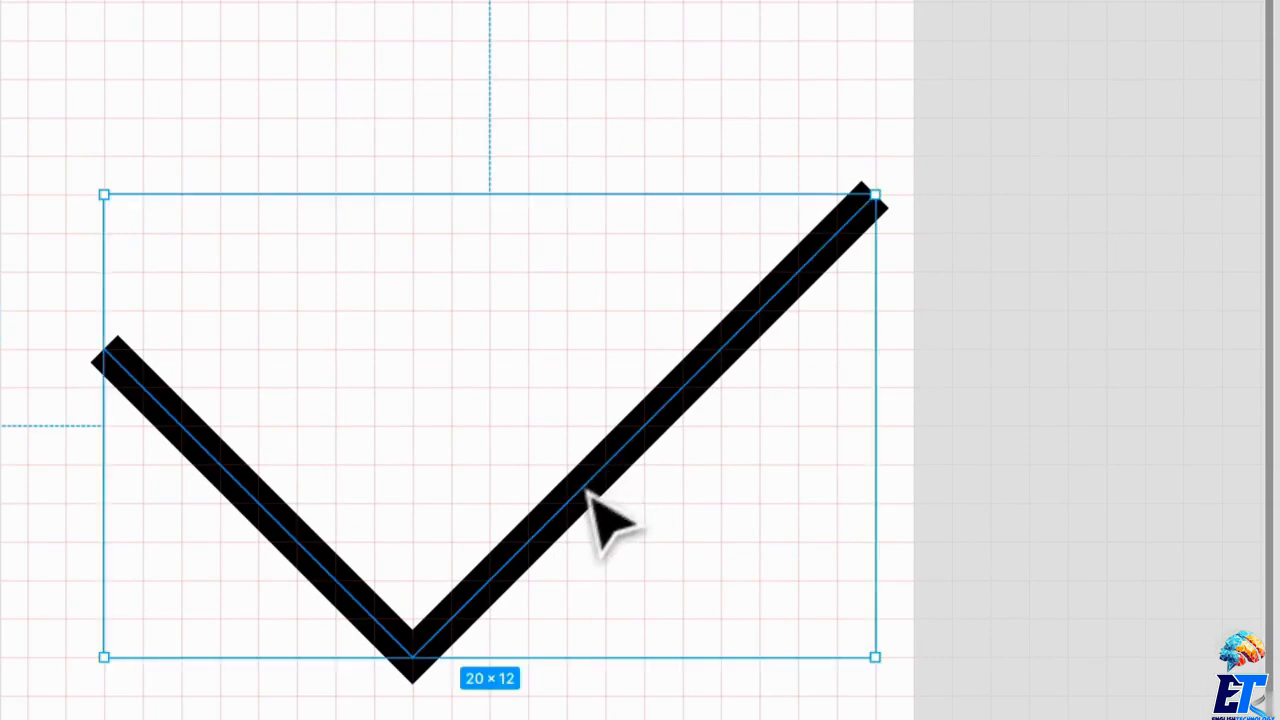
double_click(849, 236)
left_click(874, 196)
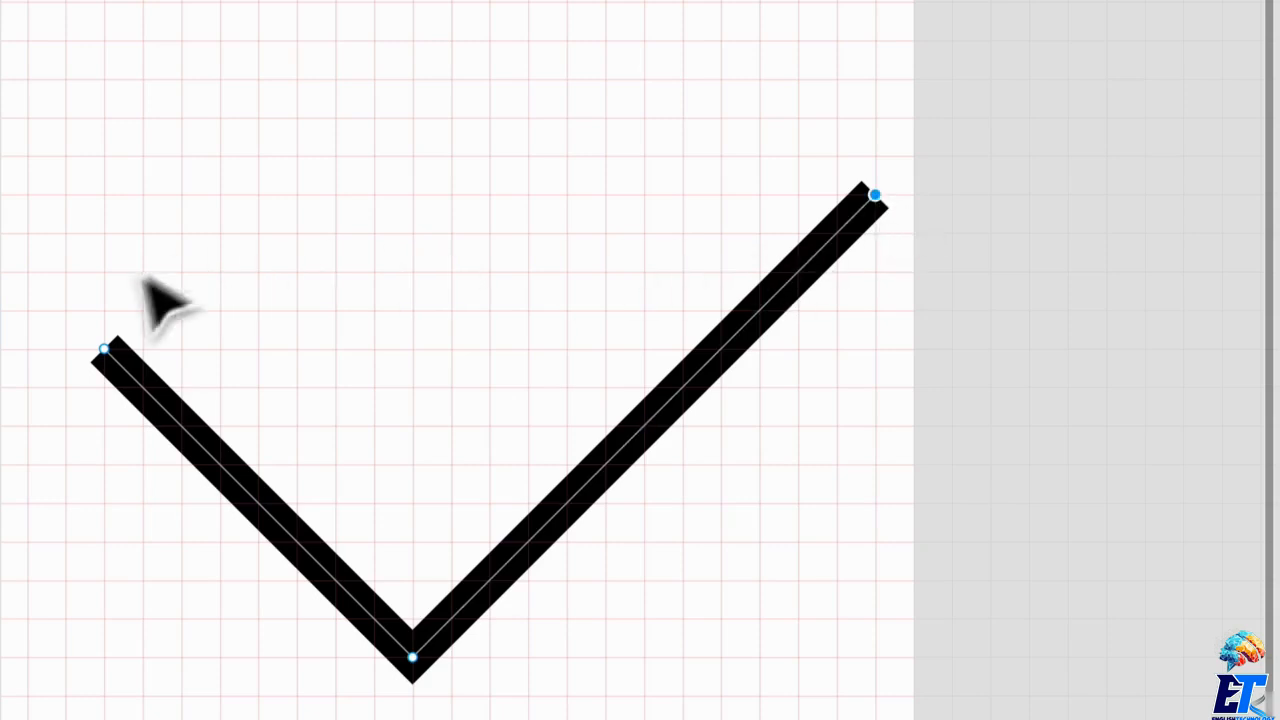
left_click(105, 350, "shift")
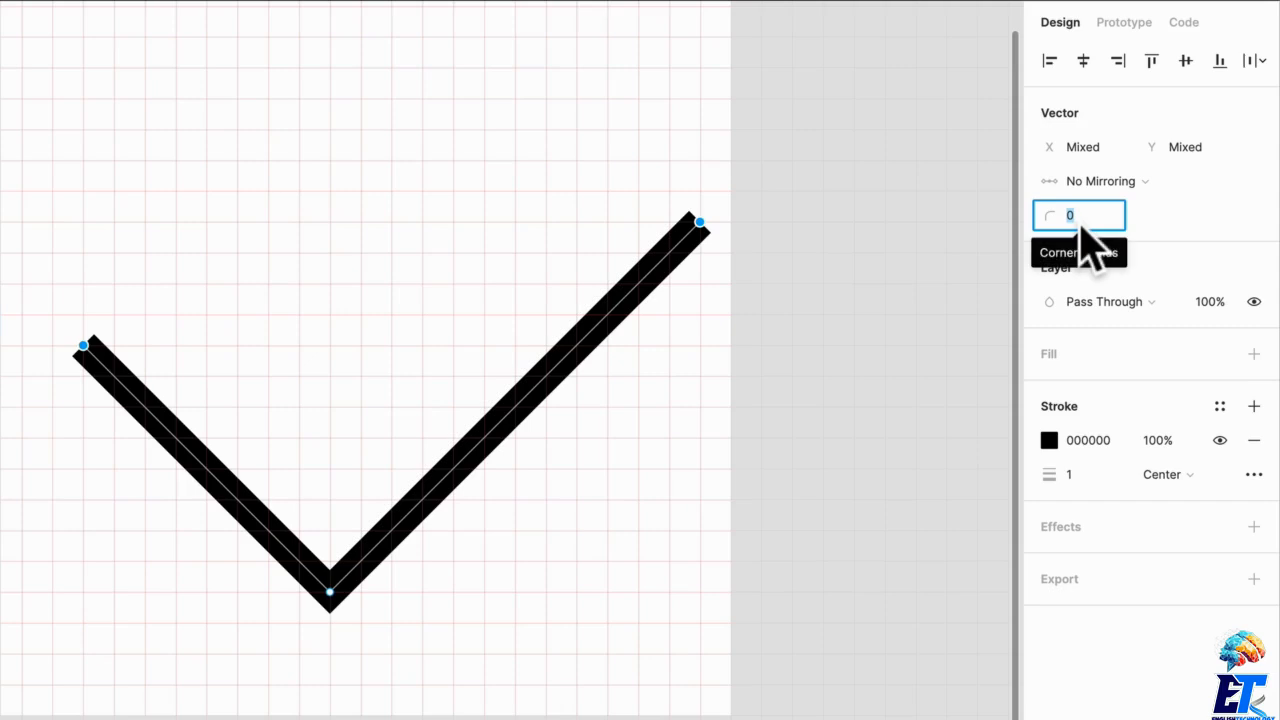
type("15")
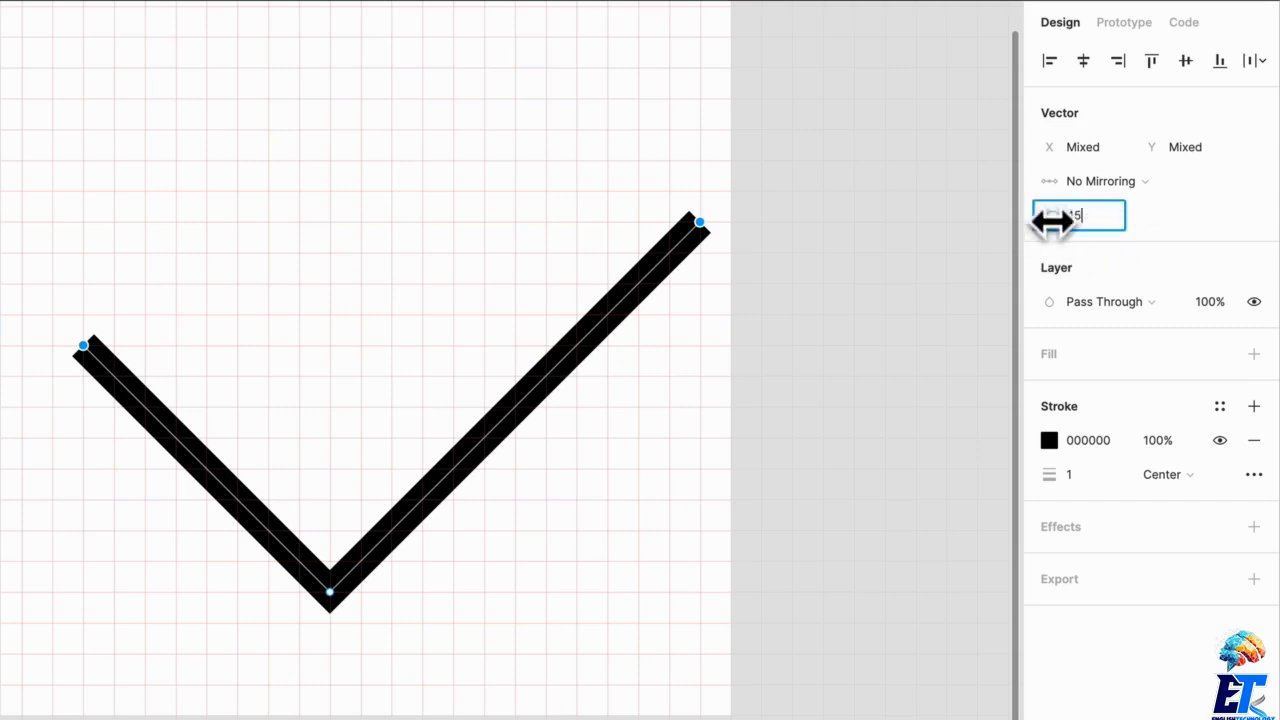
key("BackSpace")
key("BackSpace")
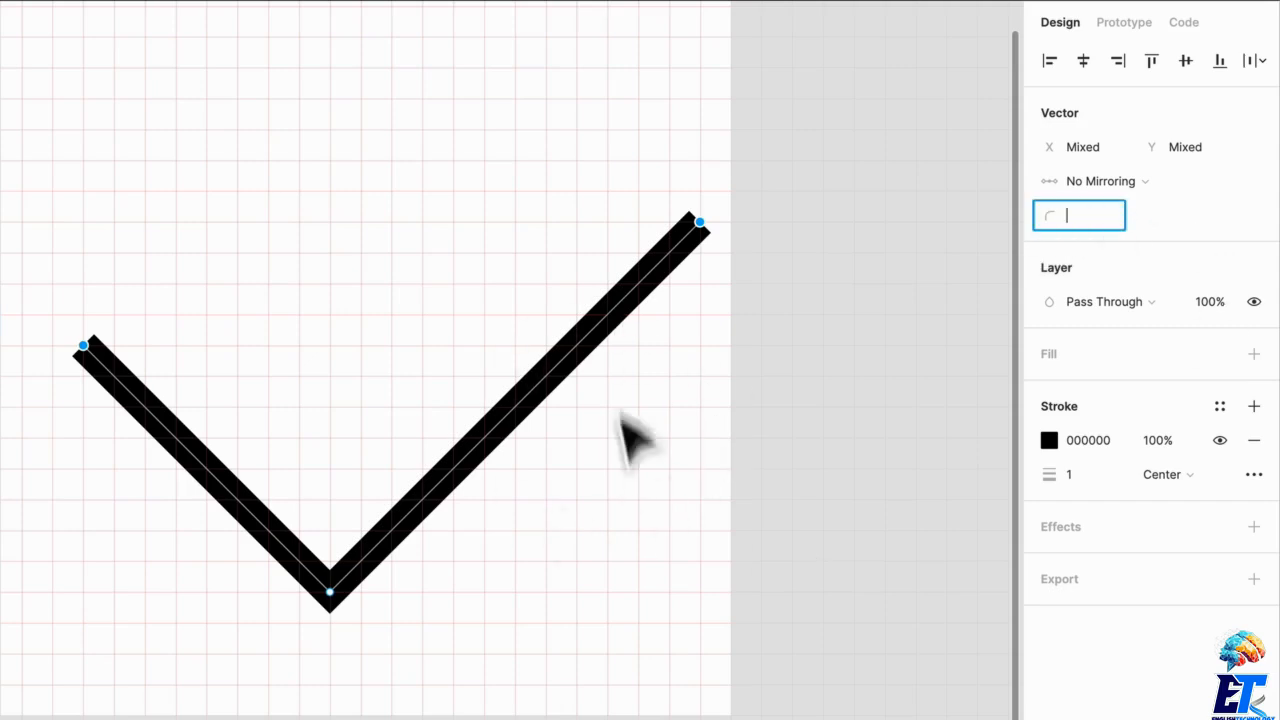
Try the Round cap on the stroke ends of the check mark
left_click(1256, 476)
left_click(809, 563)
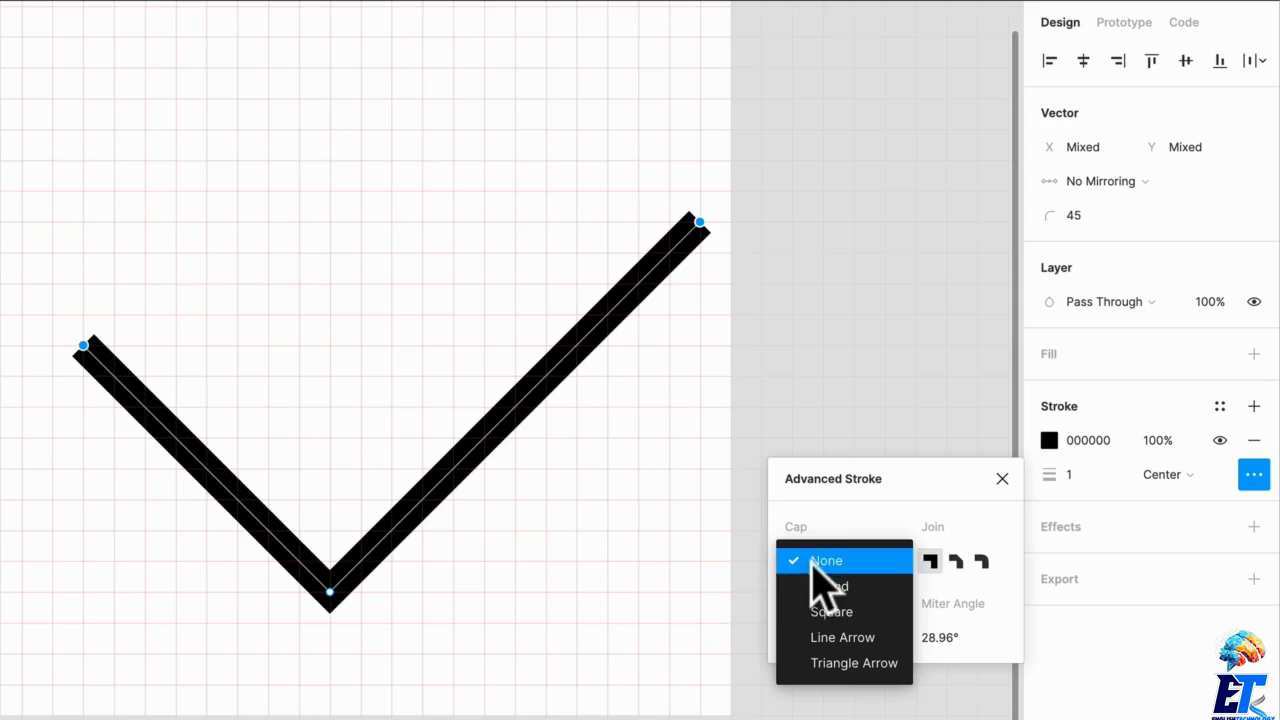
left_click(864, 590)
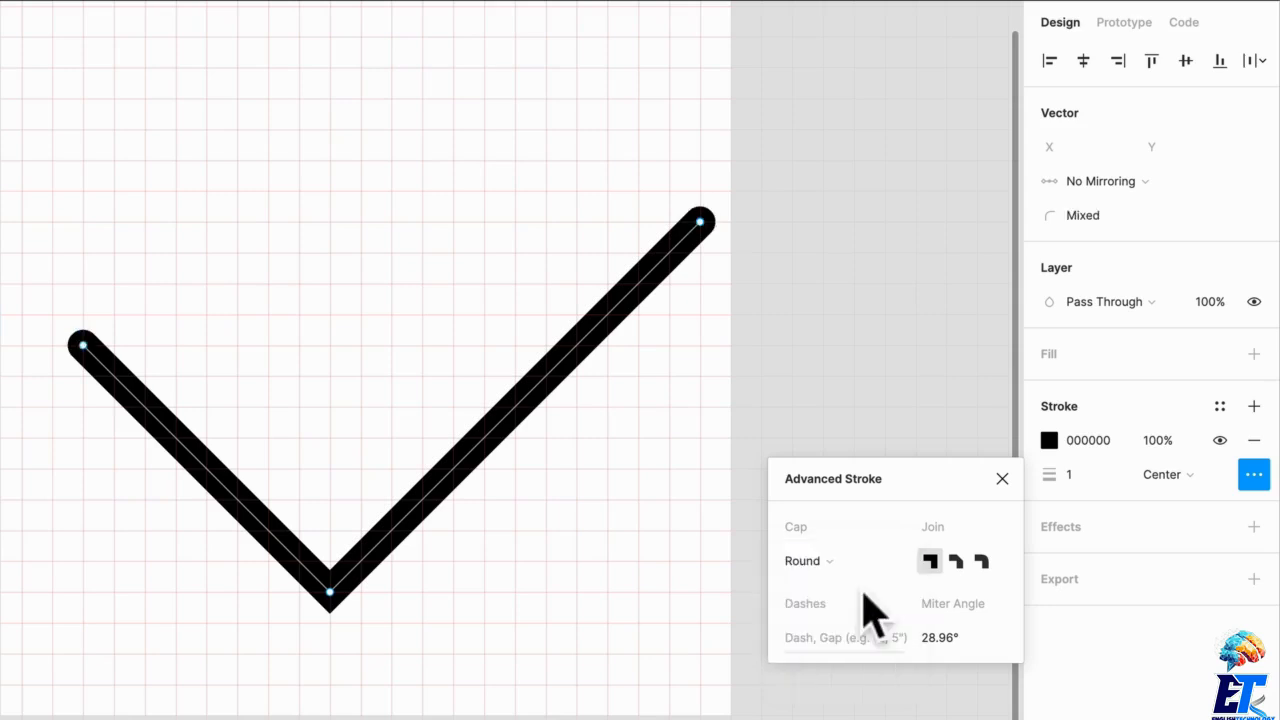
key("Escape")
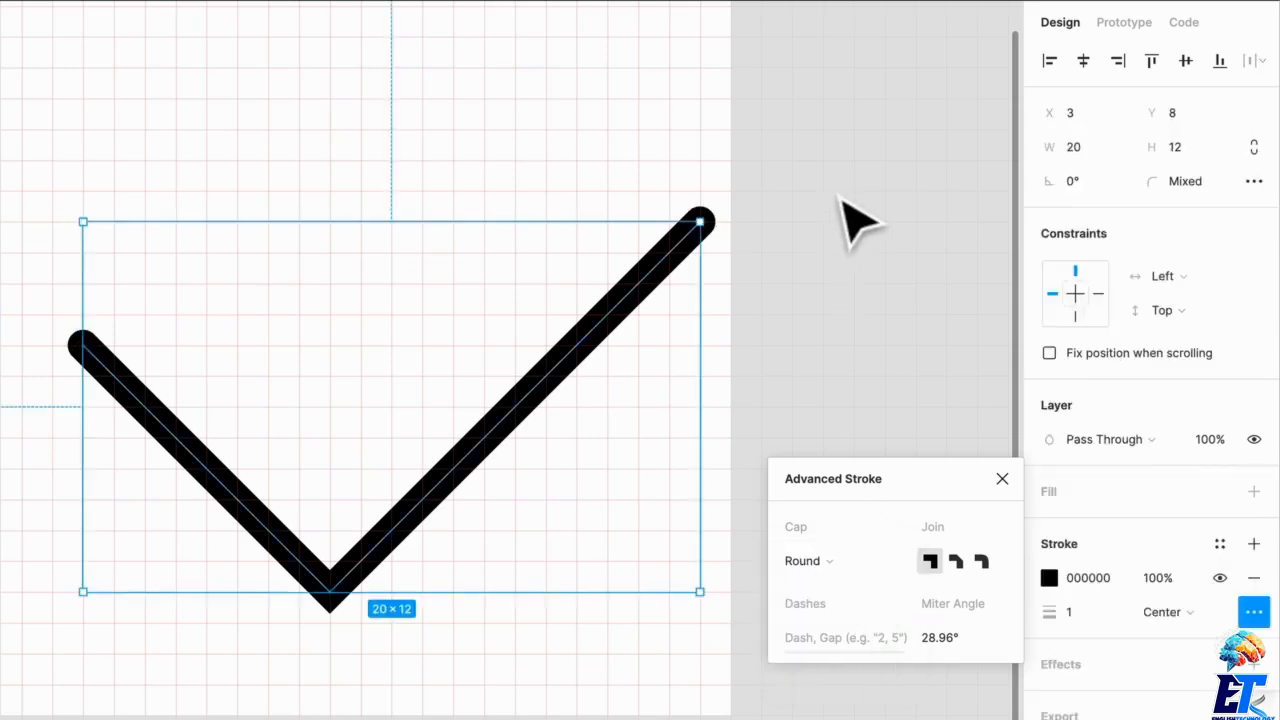
key("Escape")
key("ctrl+z")
key("ctrl+z")
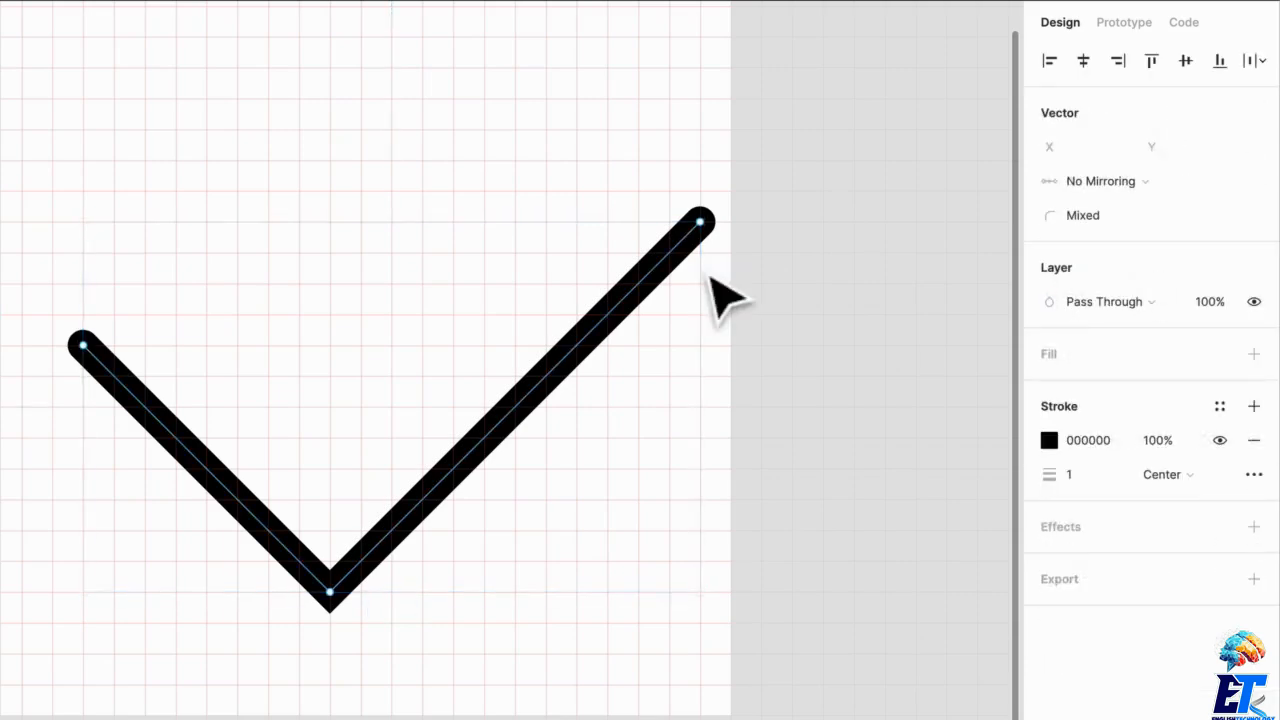
Try a stroke weight of 4 on the check mark and convert the stroke to outlines
mouse_move(1045, 472)
left_mouse_down()
mouse_move(1068, 473)
mouse_move(1048, 473)
left_mouse_up()
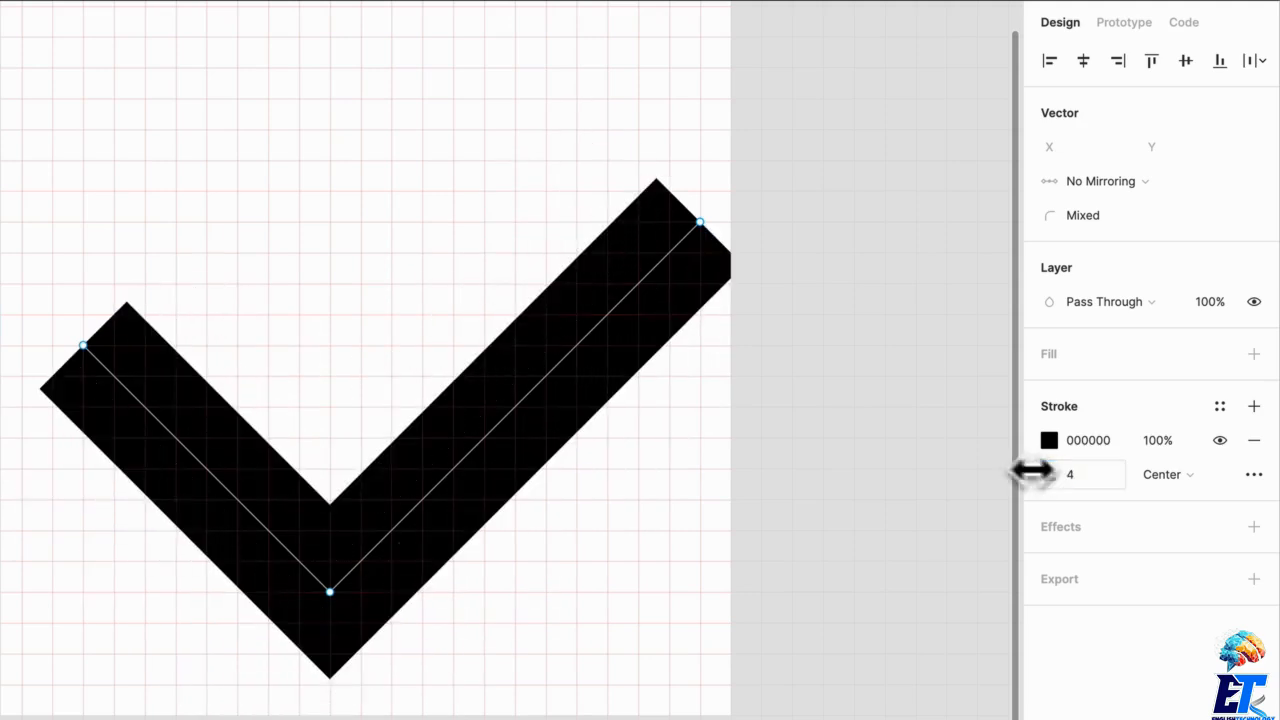
right_click(638, 304)
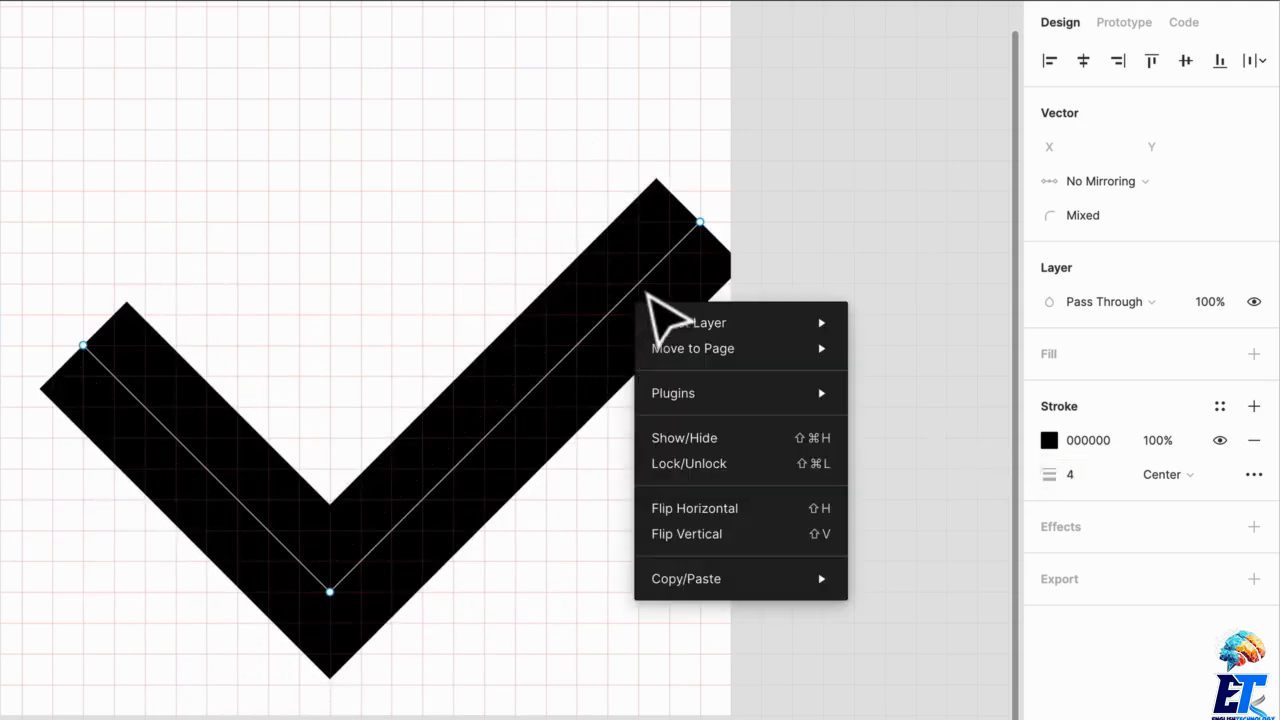
mouse_move(750, 320)
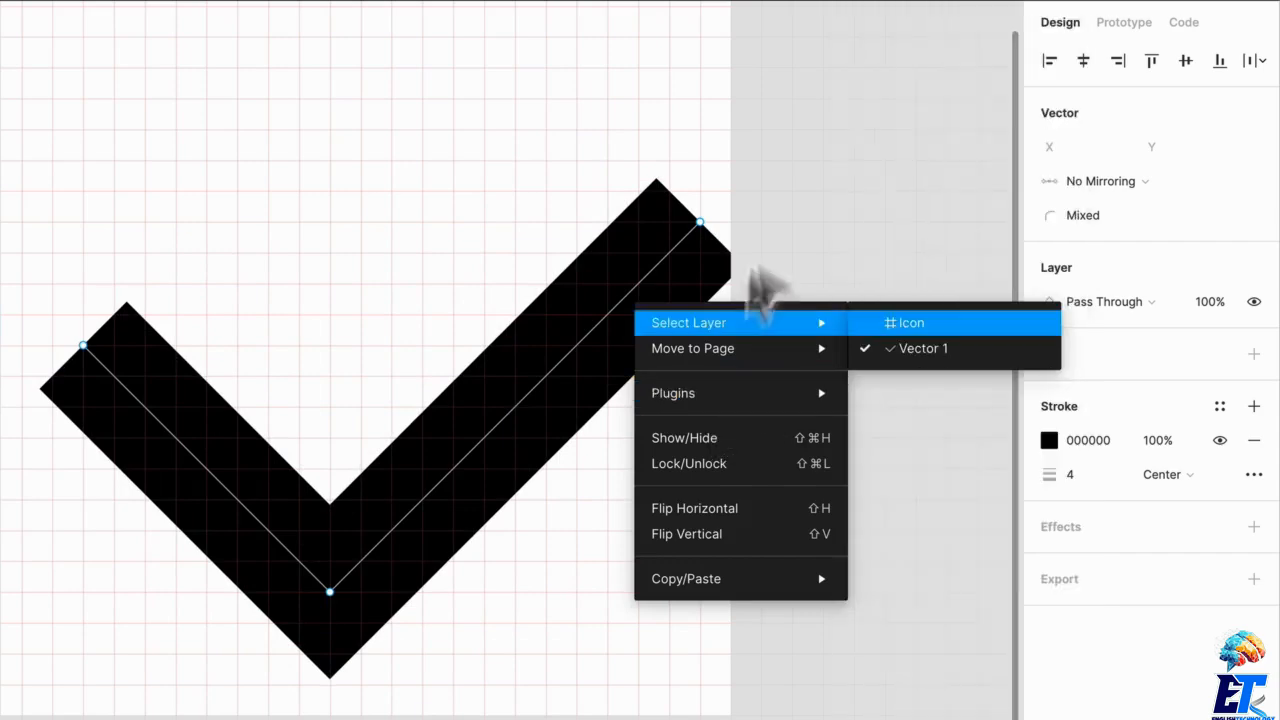
left_click(766, 183)
left_click(766, 183)
right_click(627, 300)
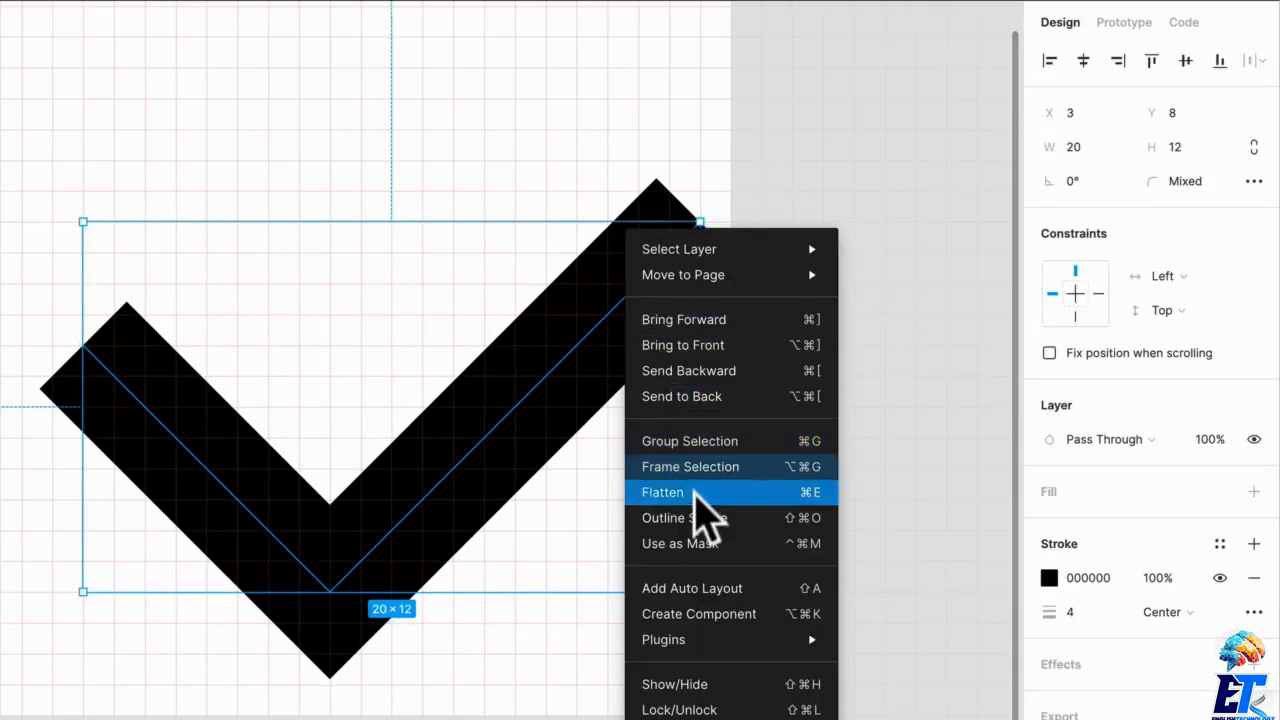
left_click(698, 518)
Try a corner radius of 1 on the outlined check mark, and undo back to the 1 px editable stroke
left_click(1174, 184)
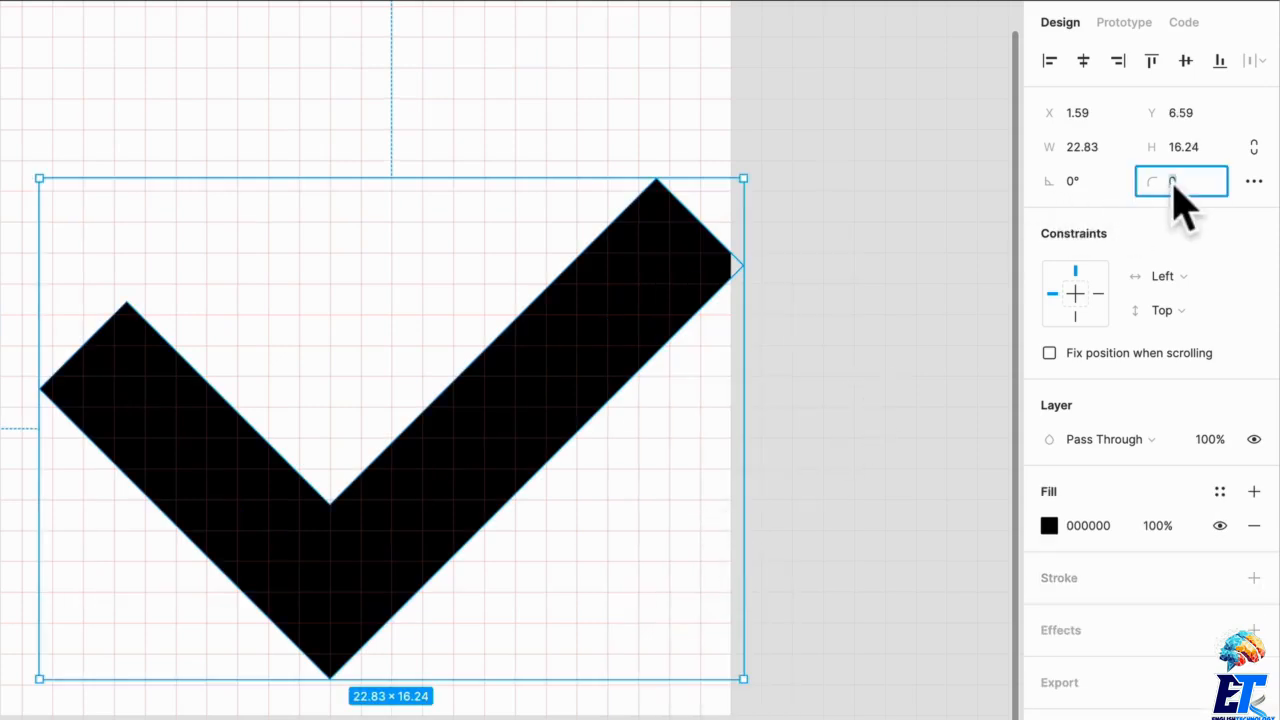
type("1")
key("Return")
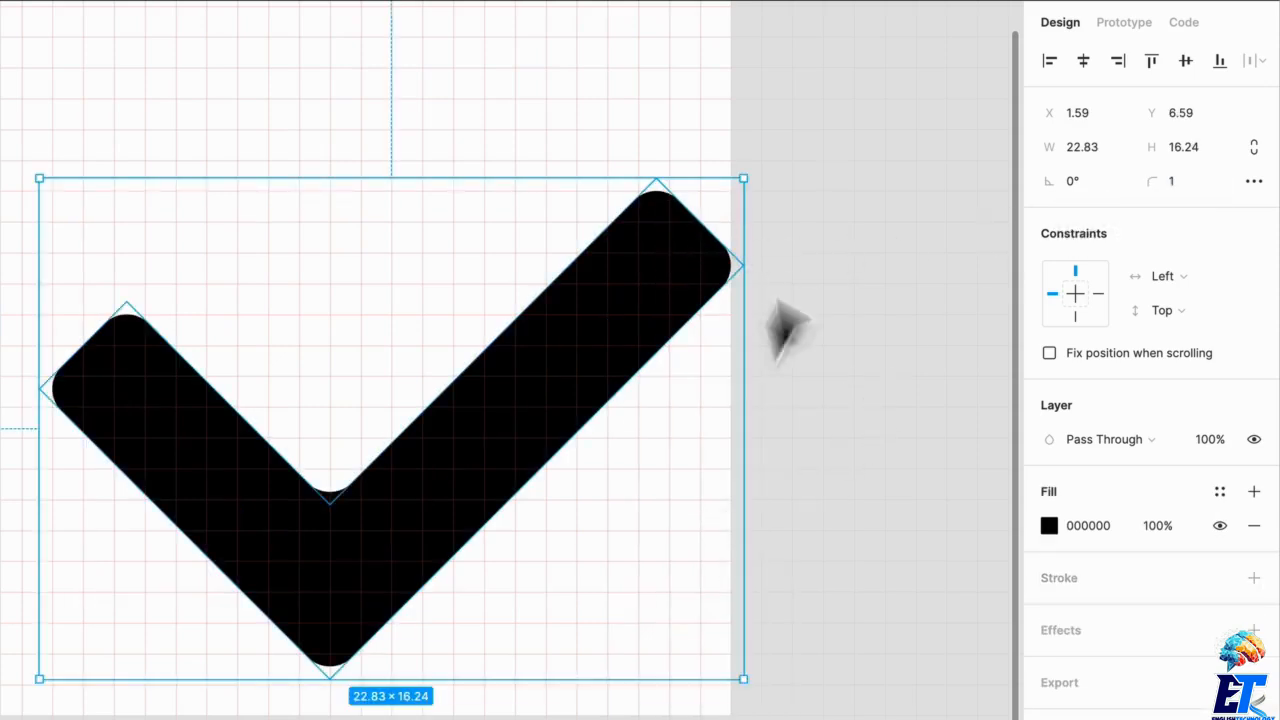
key("super+z")
key("super+z")
key("super+z")
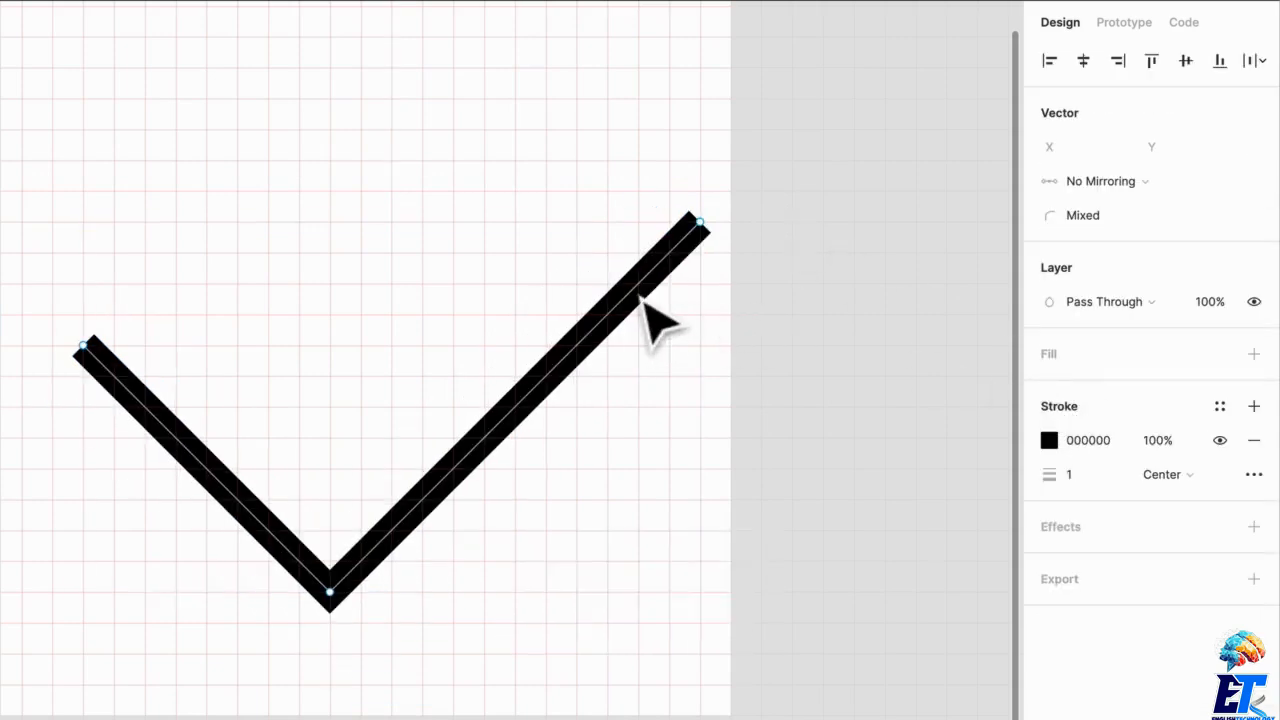
Try moving the check mark's long segment in vector editing, undoing each move
left_click_drag(640, 294, 592, 268)
key("super+z")
scroll(598, 266, "left", 2)
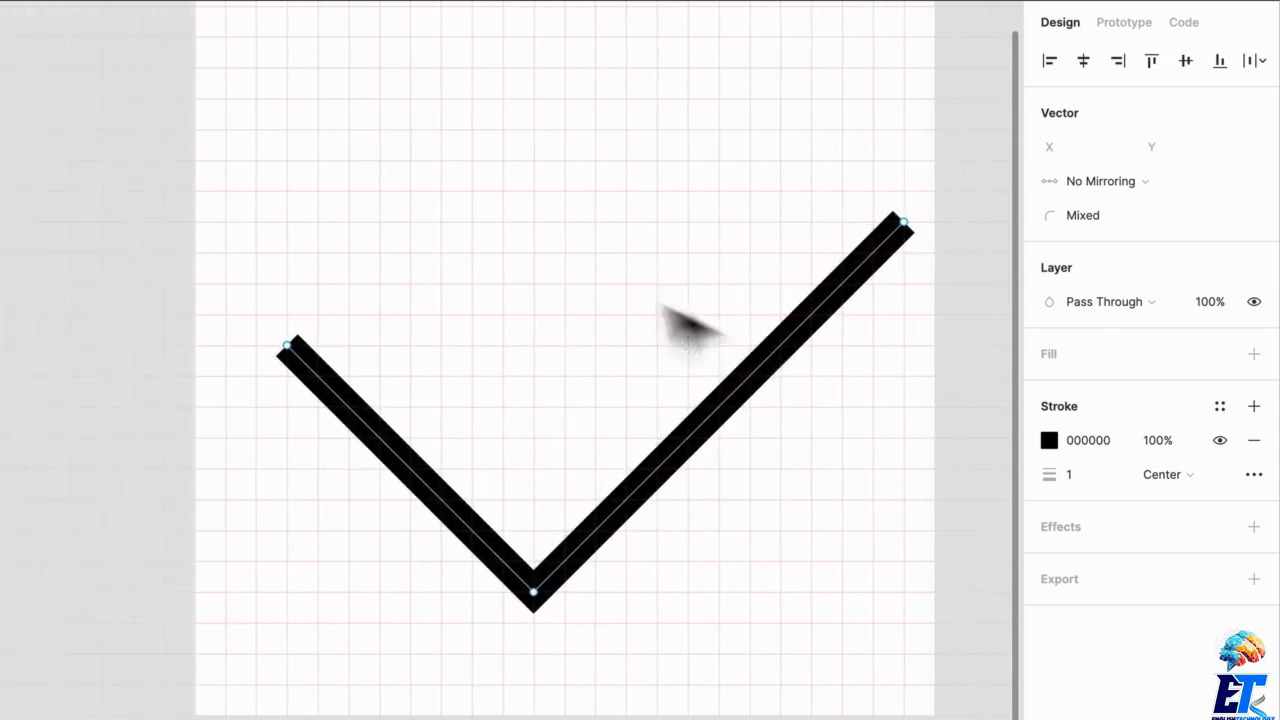
left_click_drag(772, 348, 746, 311)
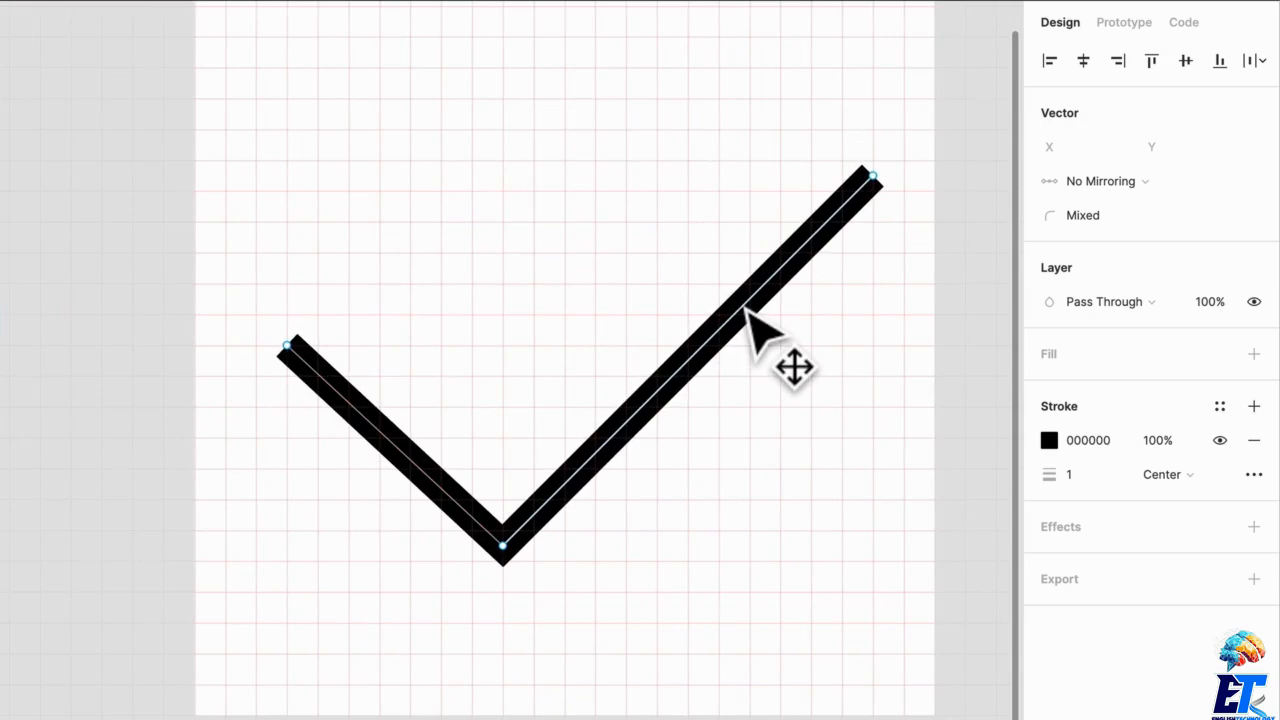
scroll(746, 309, "up", 1)
key("super+z")
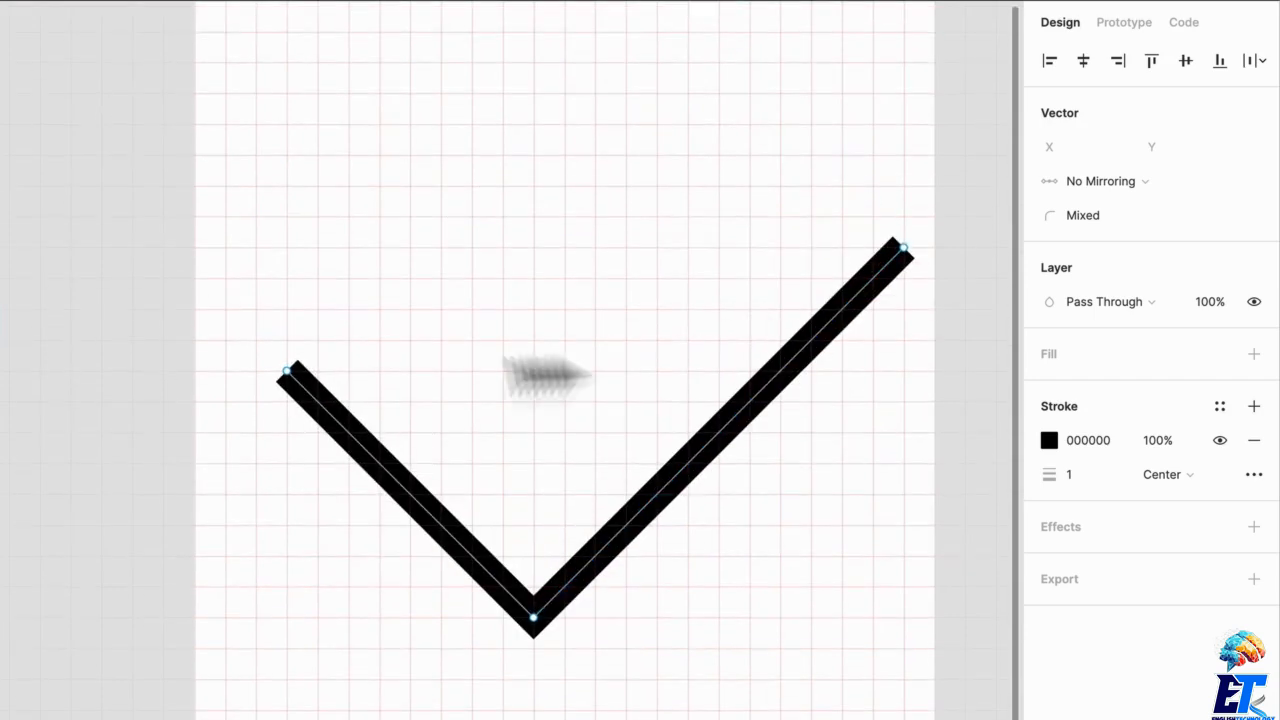
Shorten the check mark's short arm along its 45° direction by moving its end point to X 4.5, Y 13.5, and finish vector editing
left_click_drag(289, 373, 336, 420)
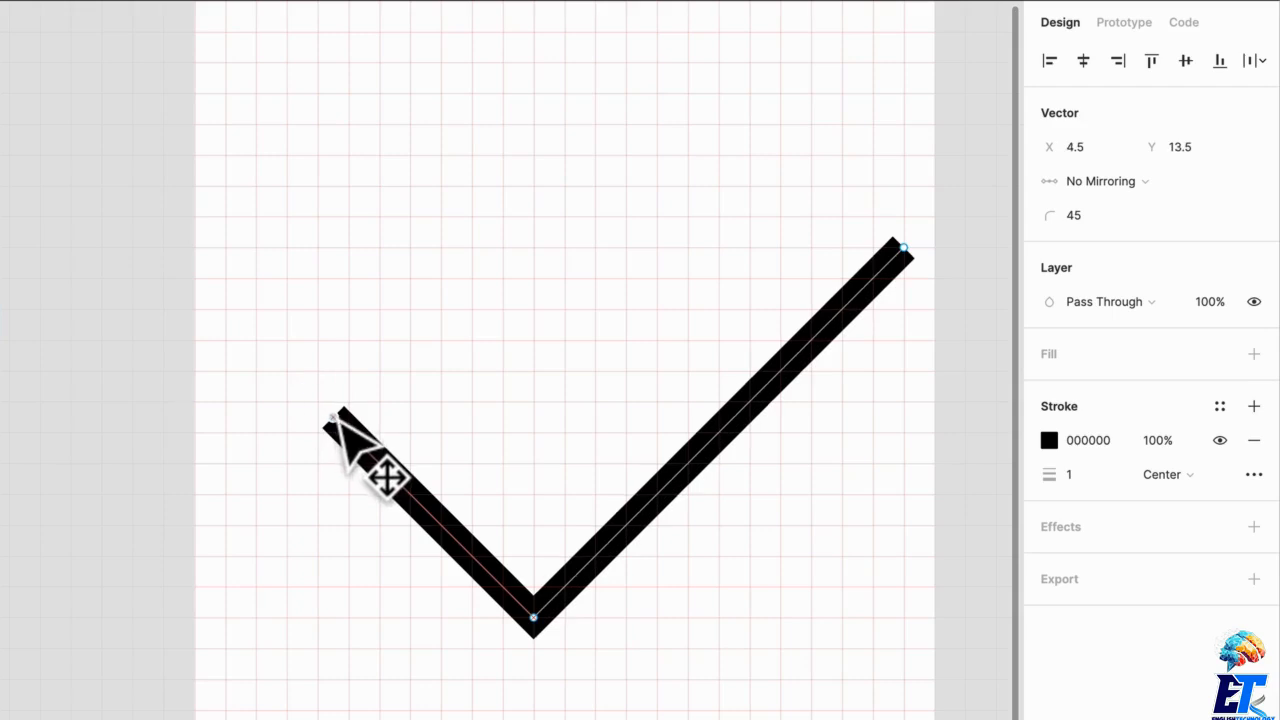
left_click(725, 406)
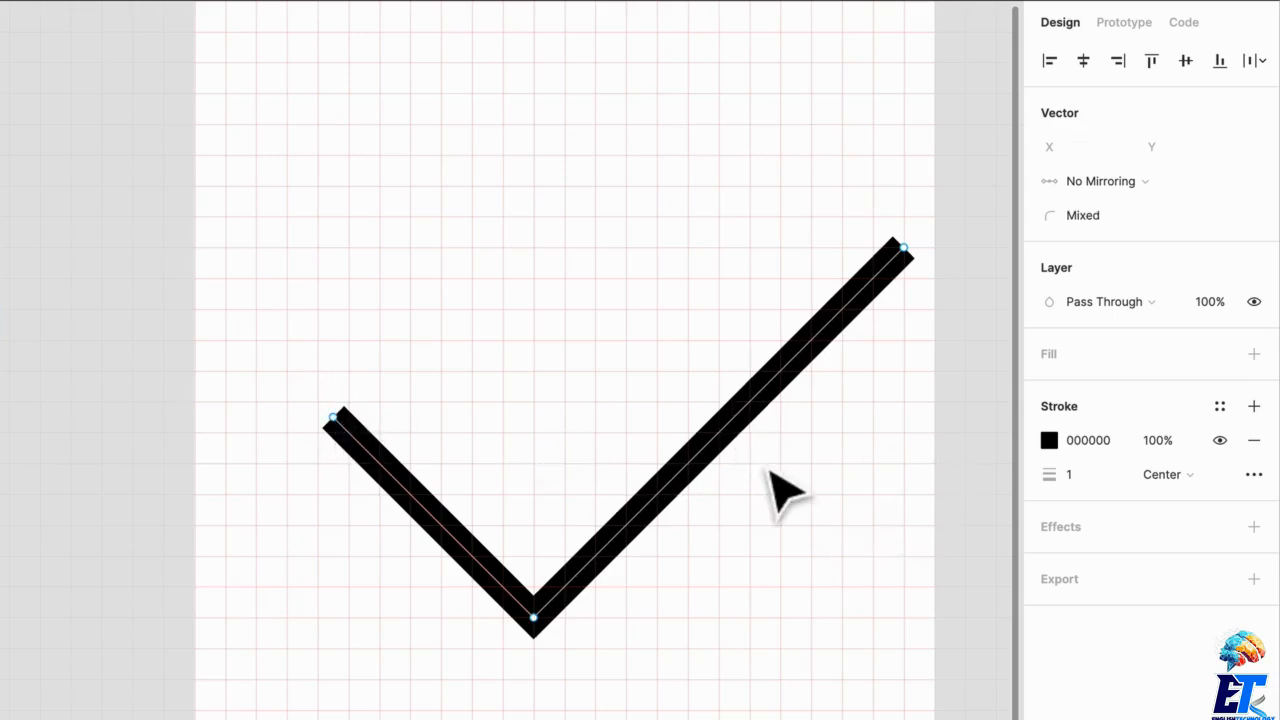
key("Escape")
Move the whole check mark within the Icon frame to X 3, Y 6
left_click_drag(738, 407, 703, 313)
scroll(780, 375, "up", 3)
scroll(780, 415, "down", 3)
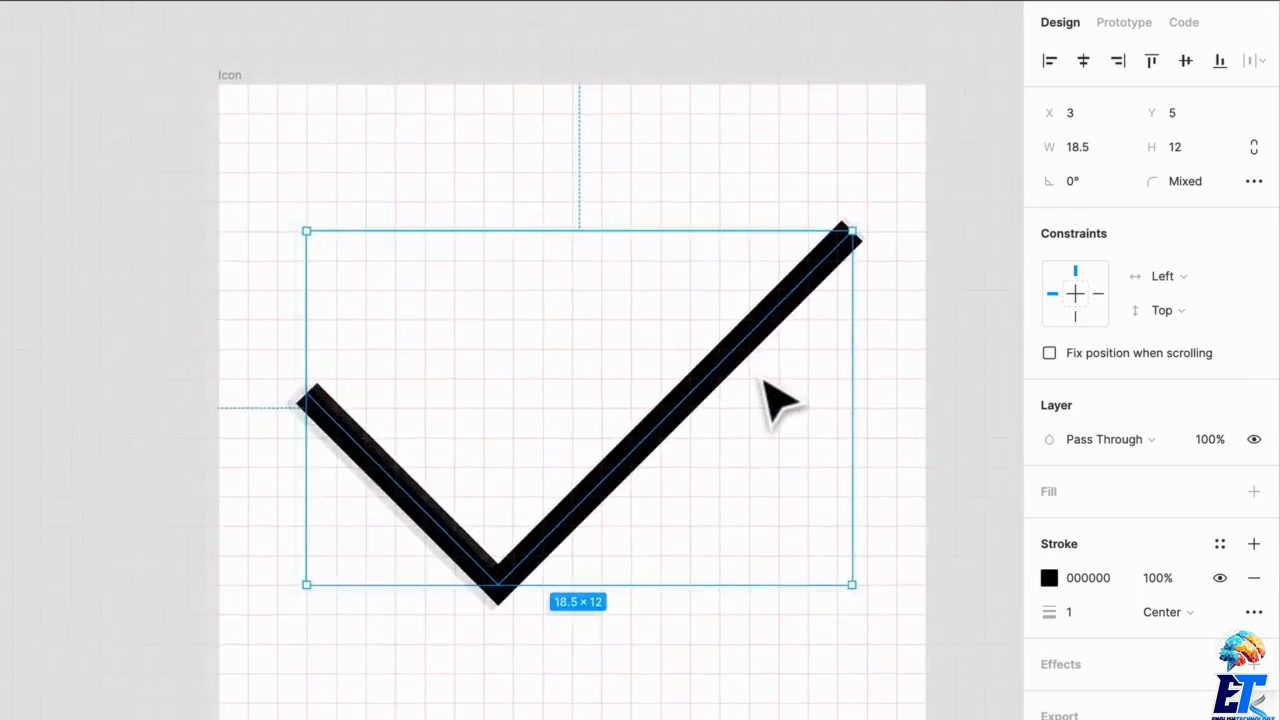
left_click_drag(737, 394, 740, 415)
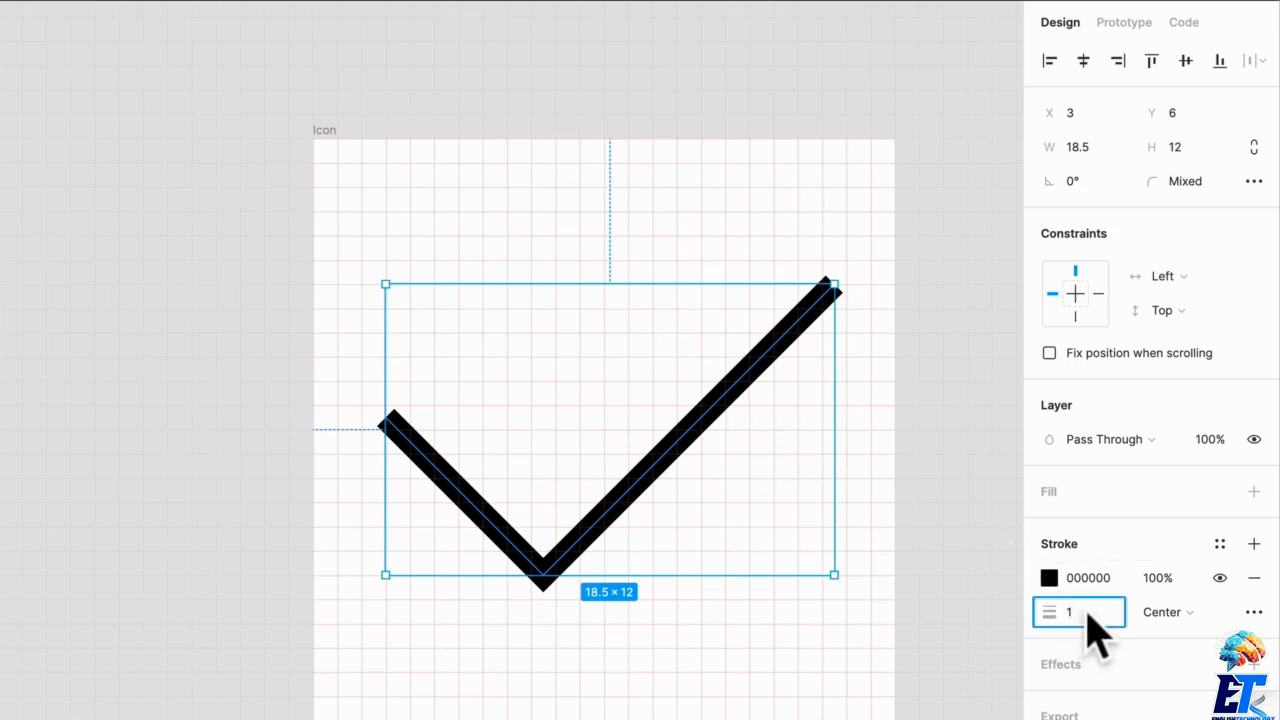
Set the check mark's stroke weight to 2 and apply the Round cap to its two end points
key("Return")
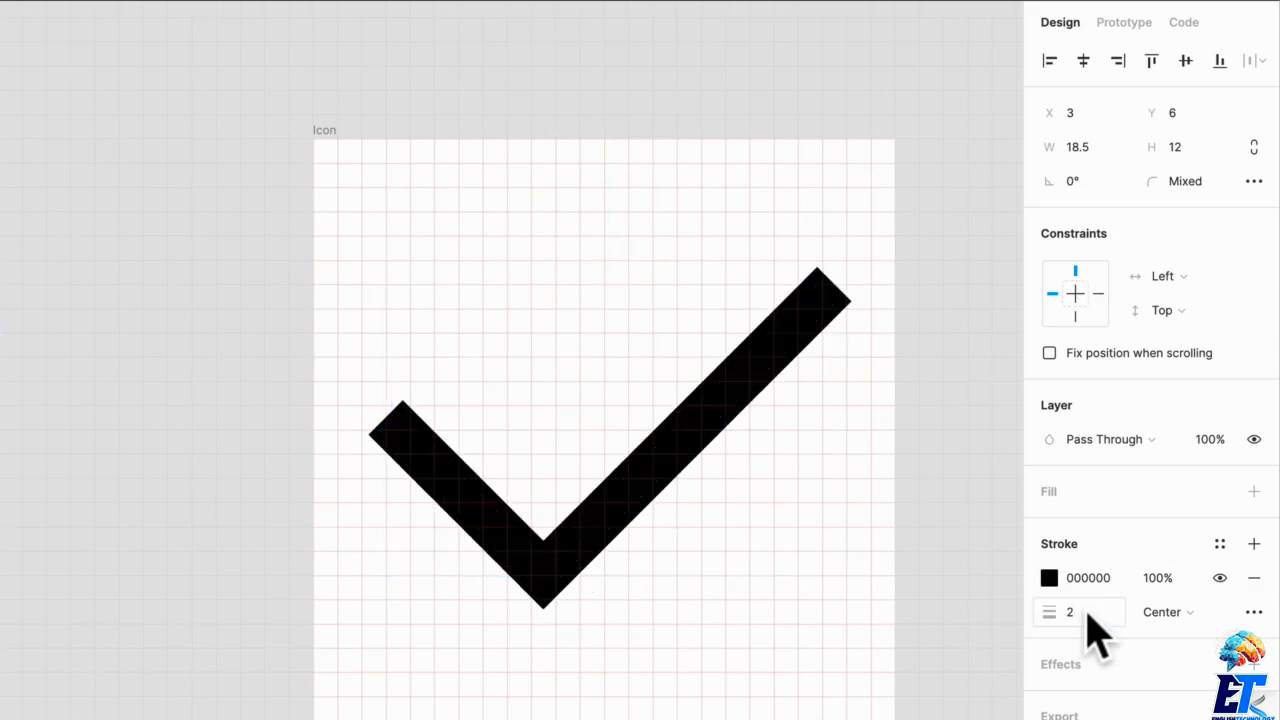
double_click(740, 379)
left_click(834, 286)
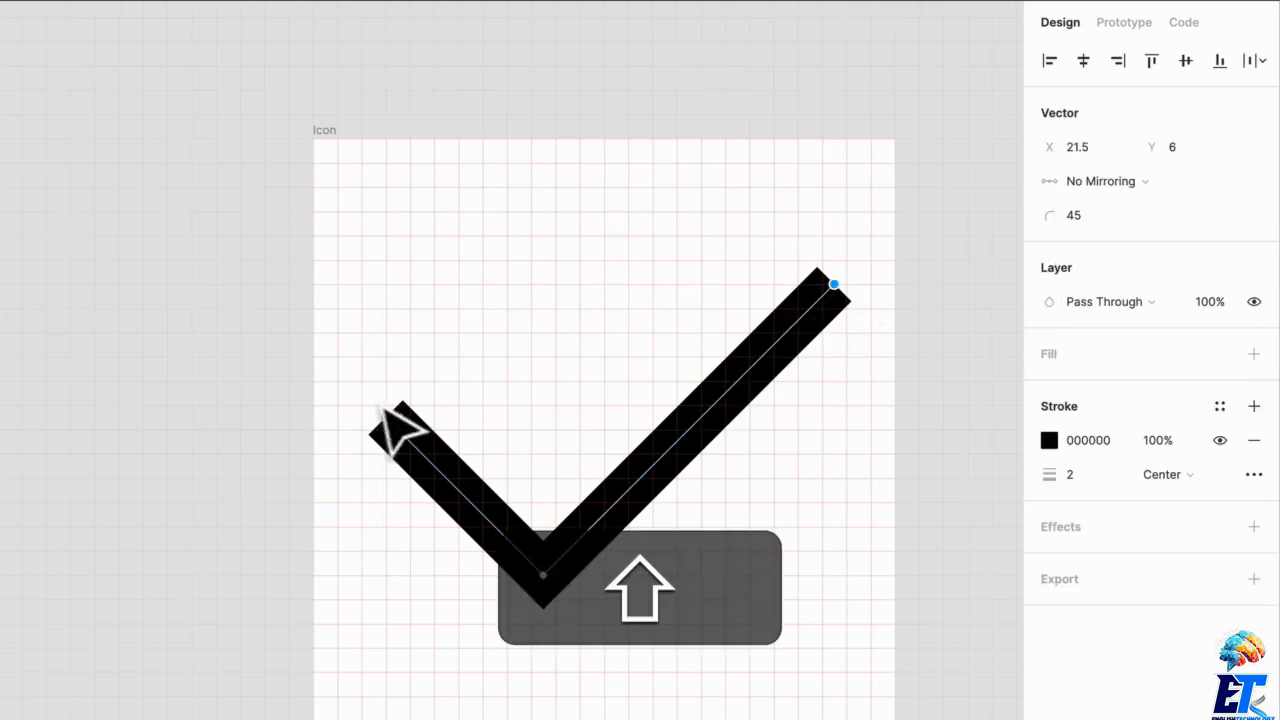
left_click(386, 418, "shift")
left_click(1254, 474)
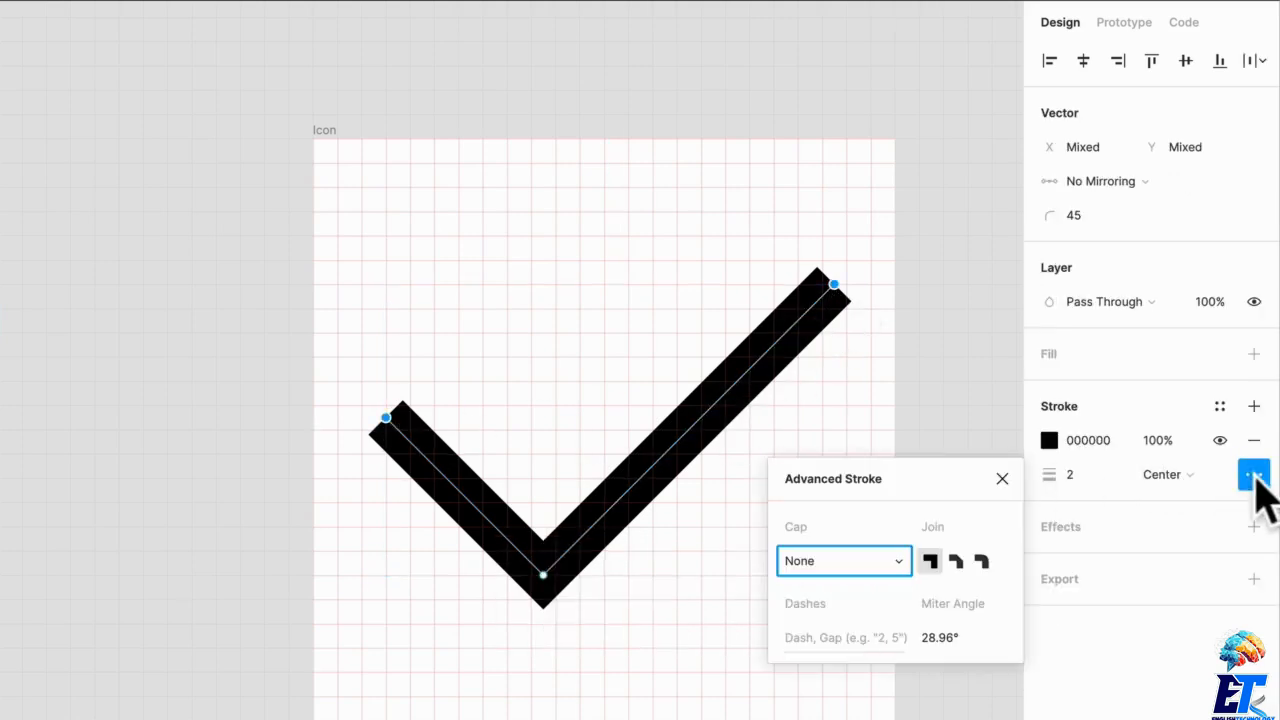
left_click(896, 561)
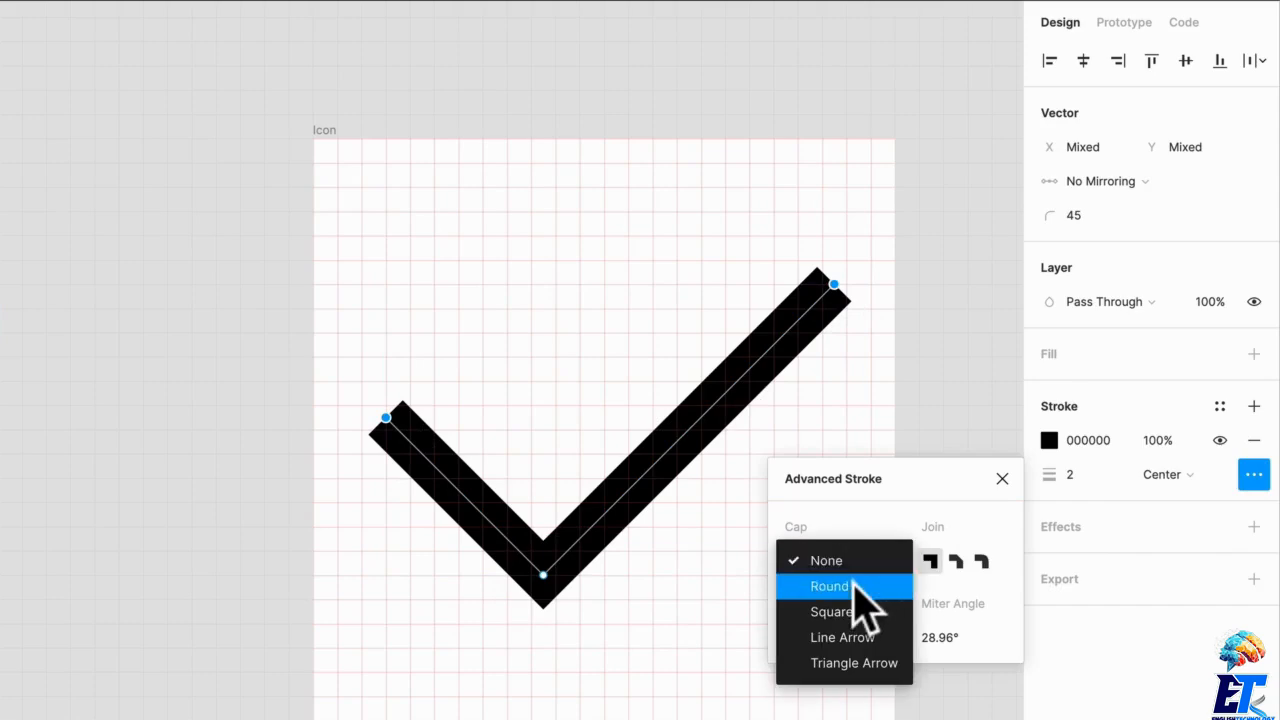
left_click(855, 588)
key("Escape")
left_click(546, 625)
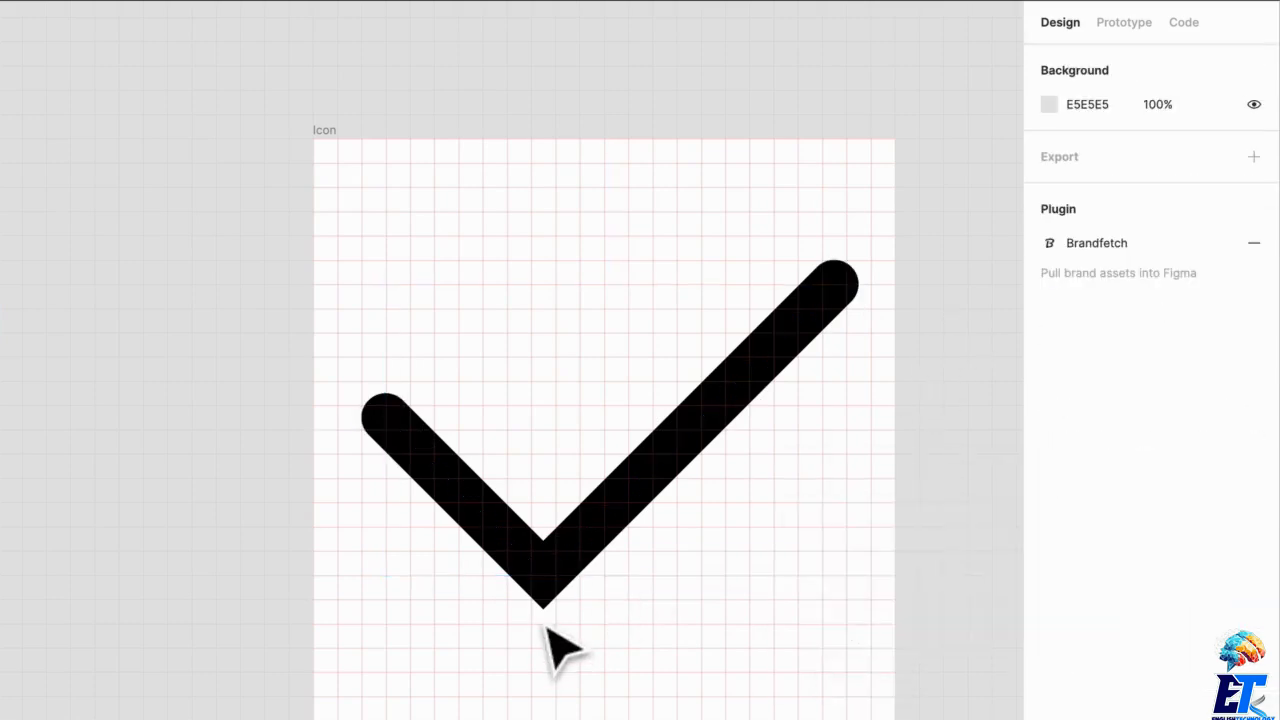
Round the check mark's bottom vertex by giving that vector point a small corner radius
left_click(546, 572)
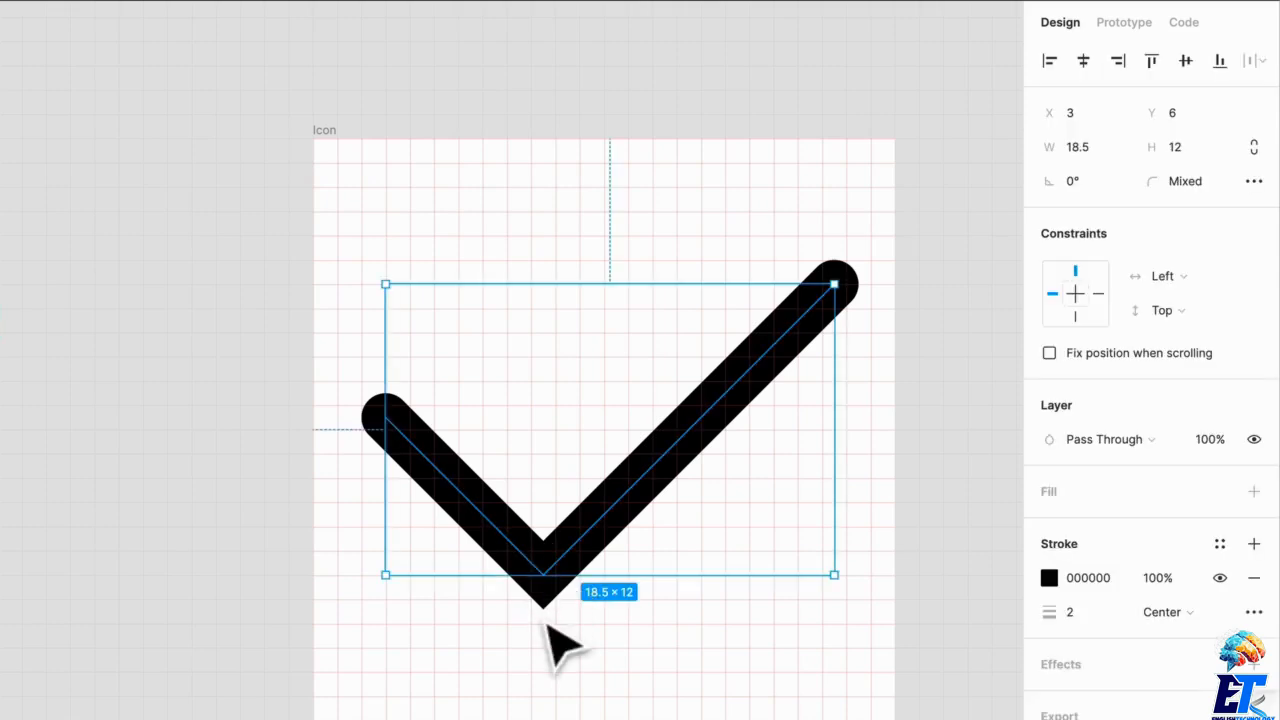
scroll(545, 622, "up", 5)
double_click(557, 512)
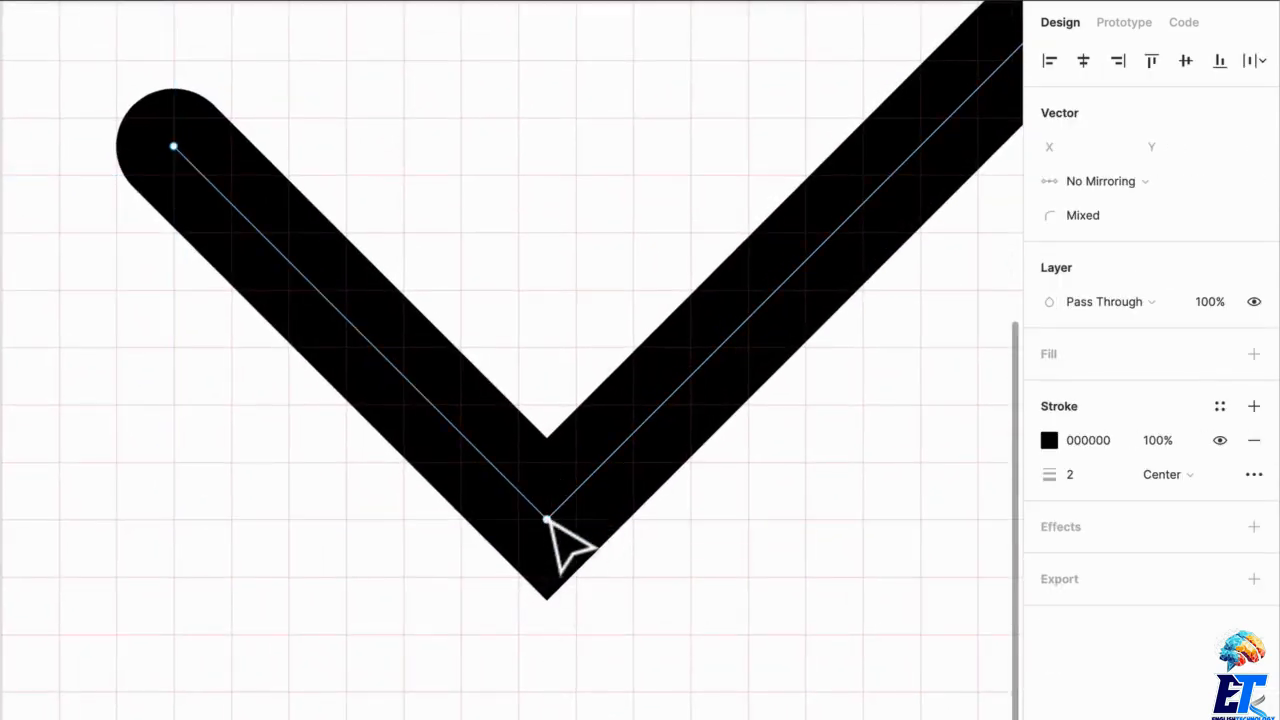
left_click(1088, 225)
type("1")
key("Return")
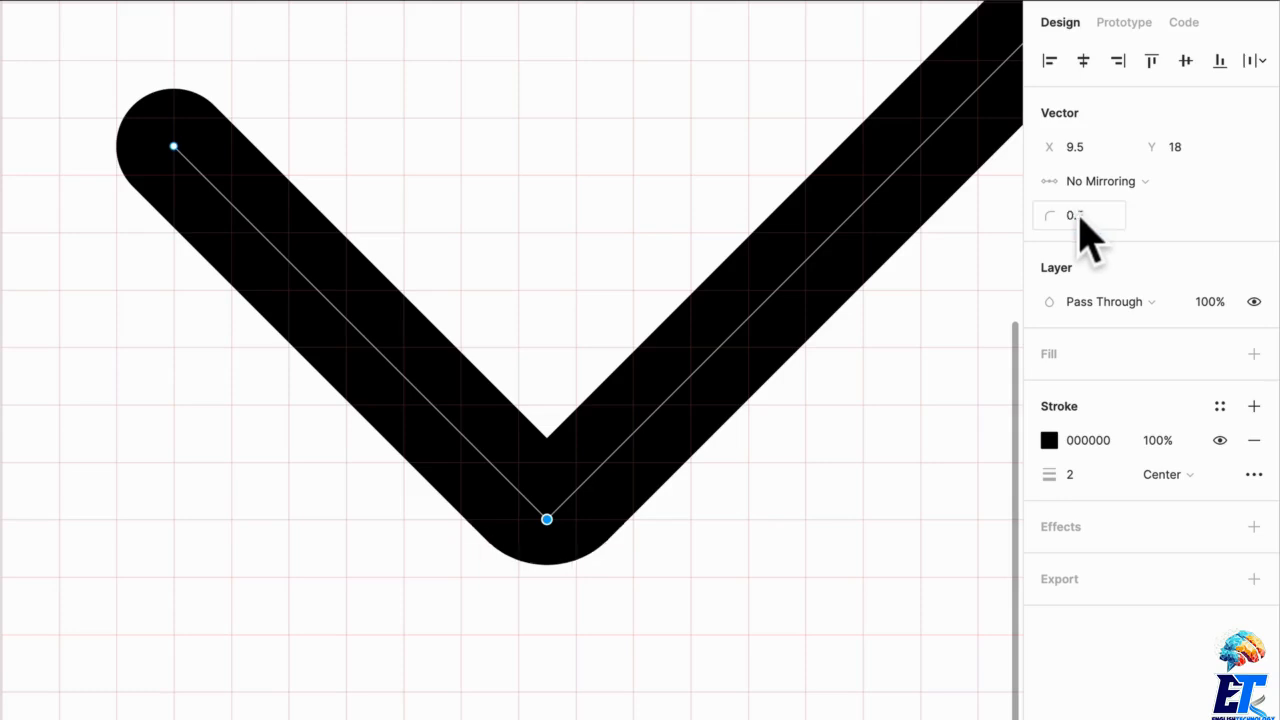
key("BackSpace")
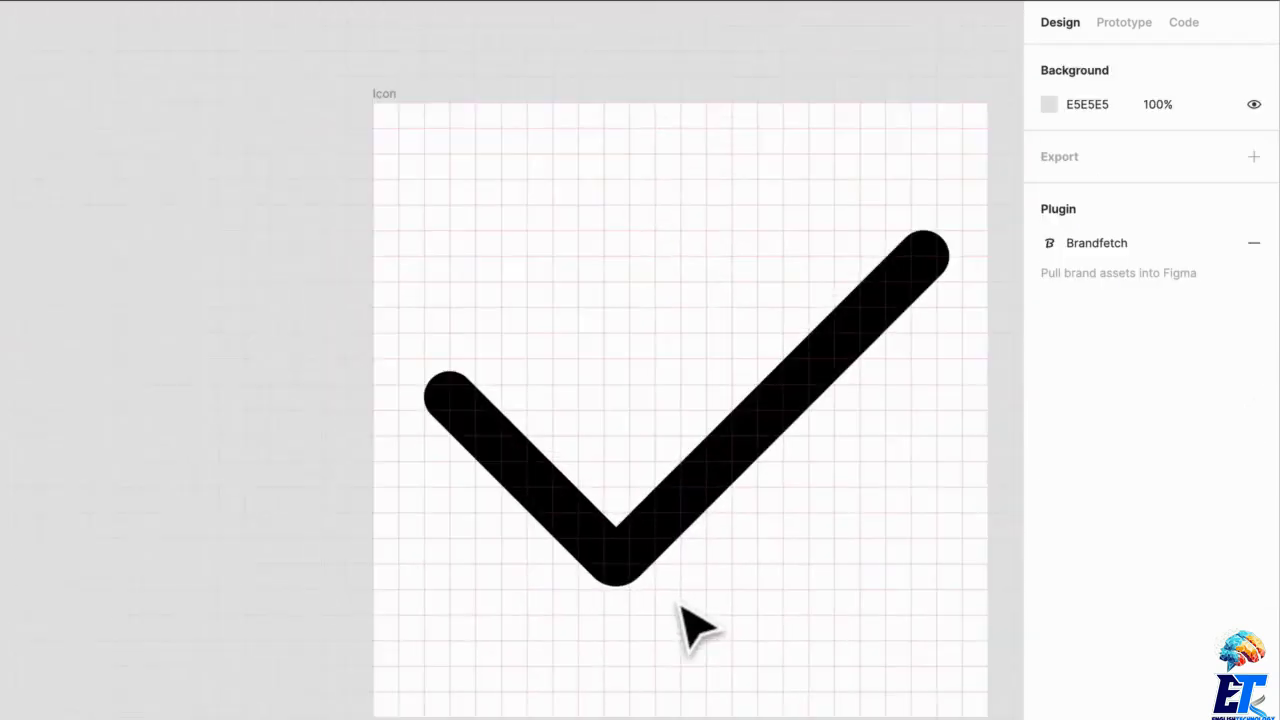
Duplicate the Icon frame horizontally, leaving a 5 px gap between the original and the copy
left_click_drag(219, 277, 720, 300)
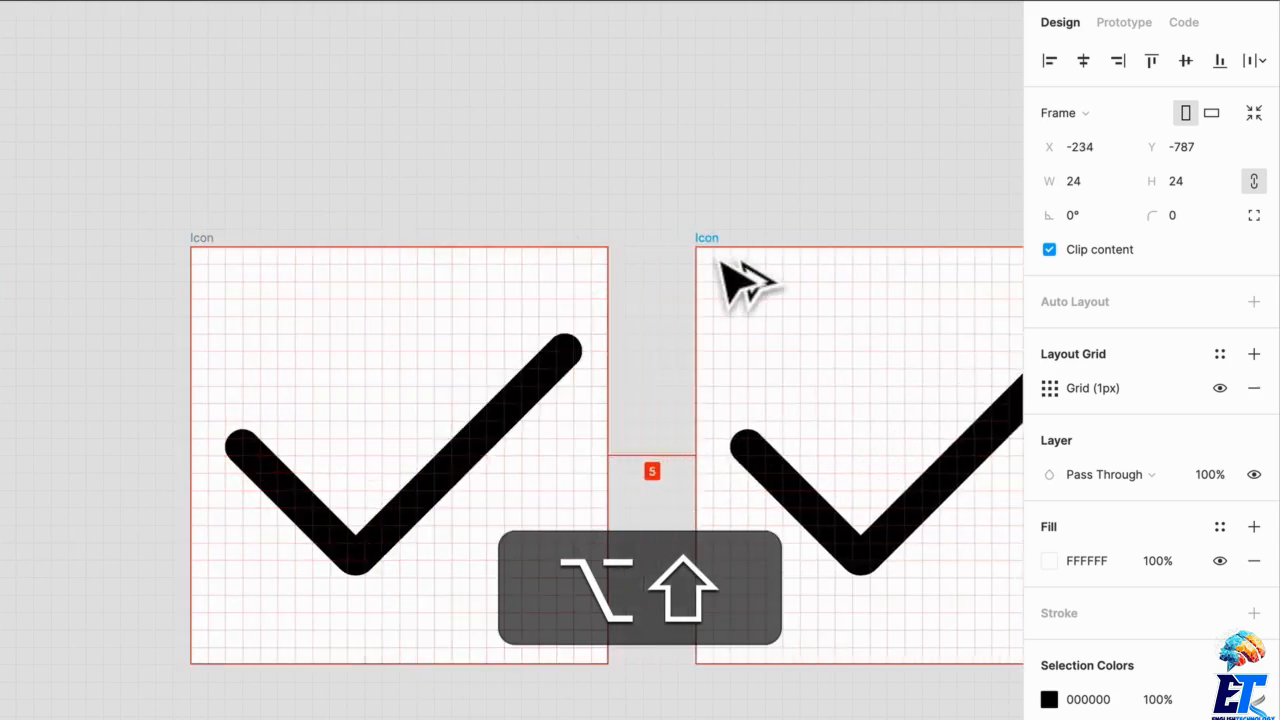
scroll(714, 323, "right", 5)
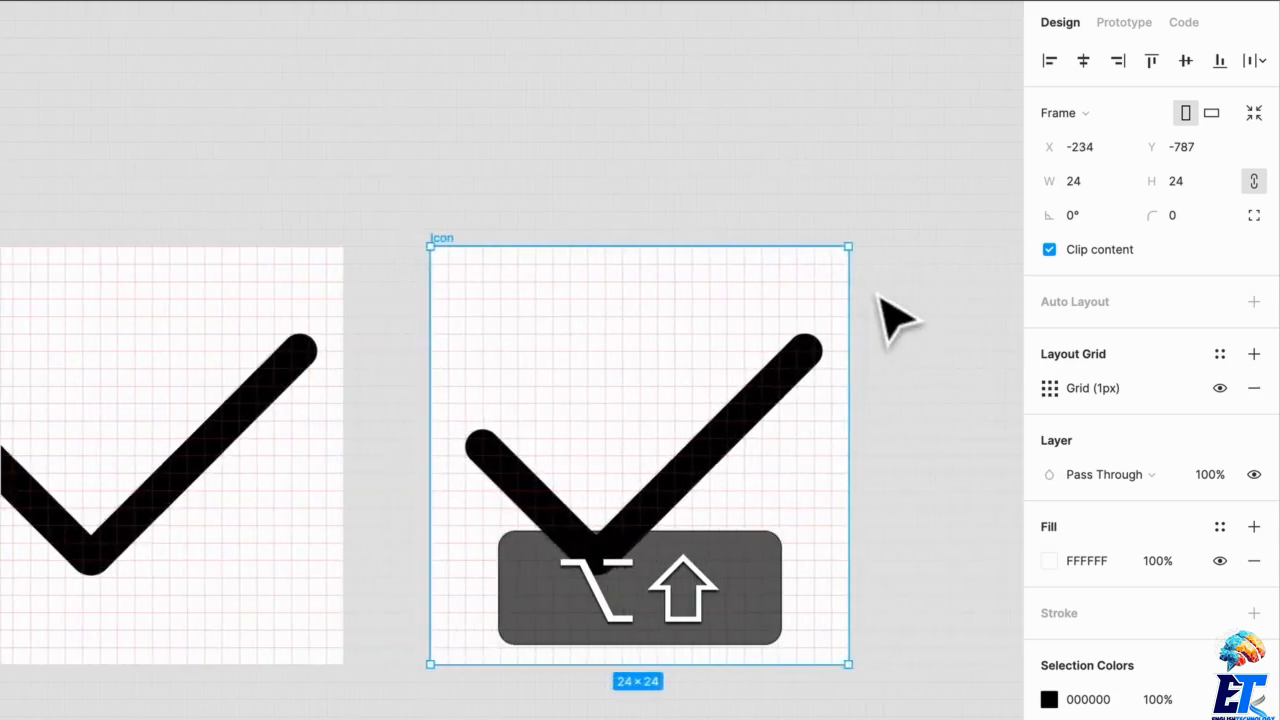
left_click(880, 312)
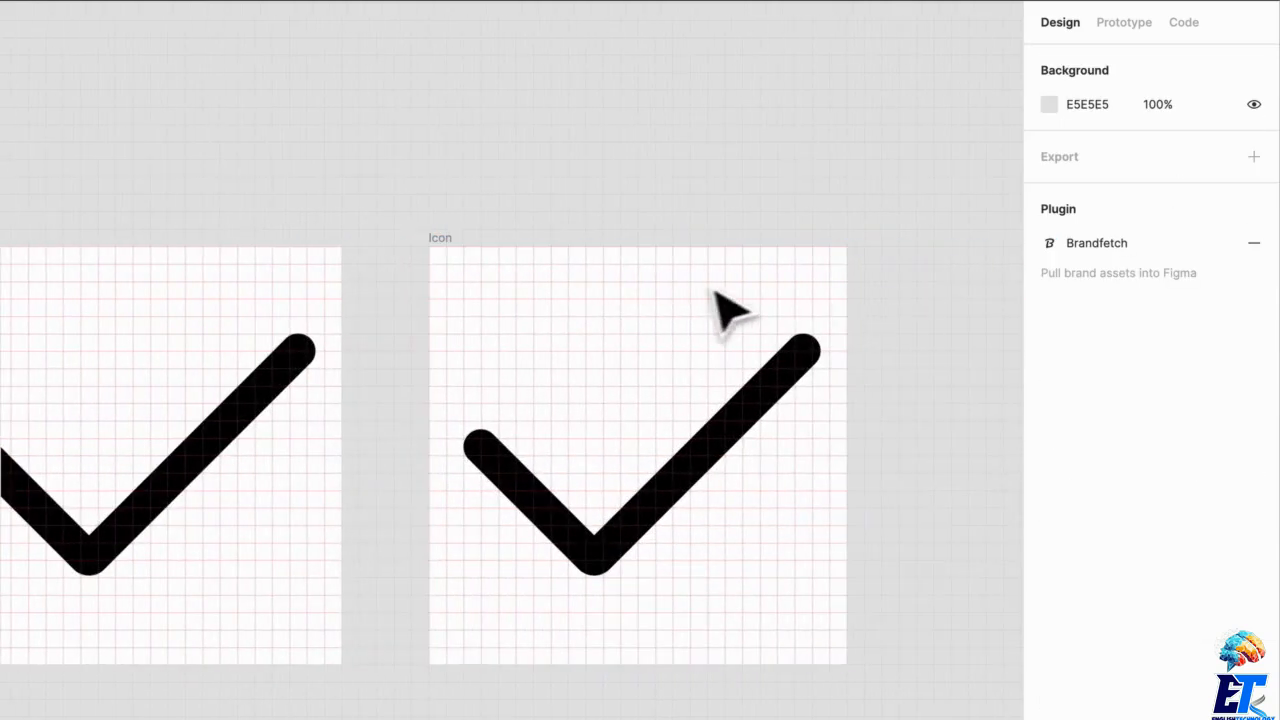
Scale the check mark in the original Icon frame down to 15 × 10 px at X 5, Y 7
scroll(314, 380, "left", 5)
left_click(428, 455)
left_click_drag(470, 350, 435, 378)
left_click(504, 488)
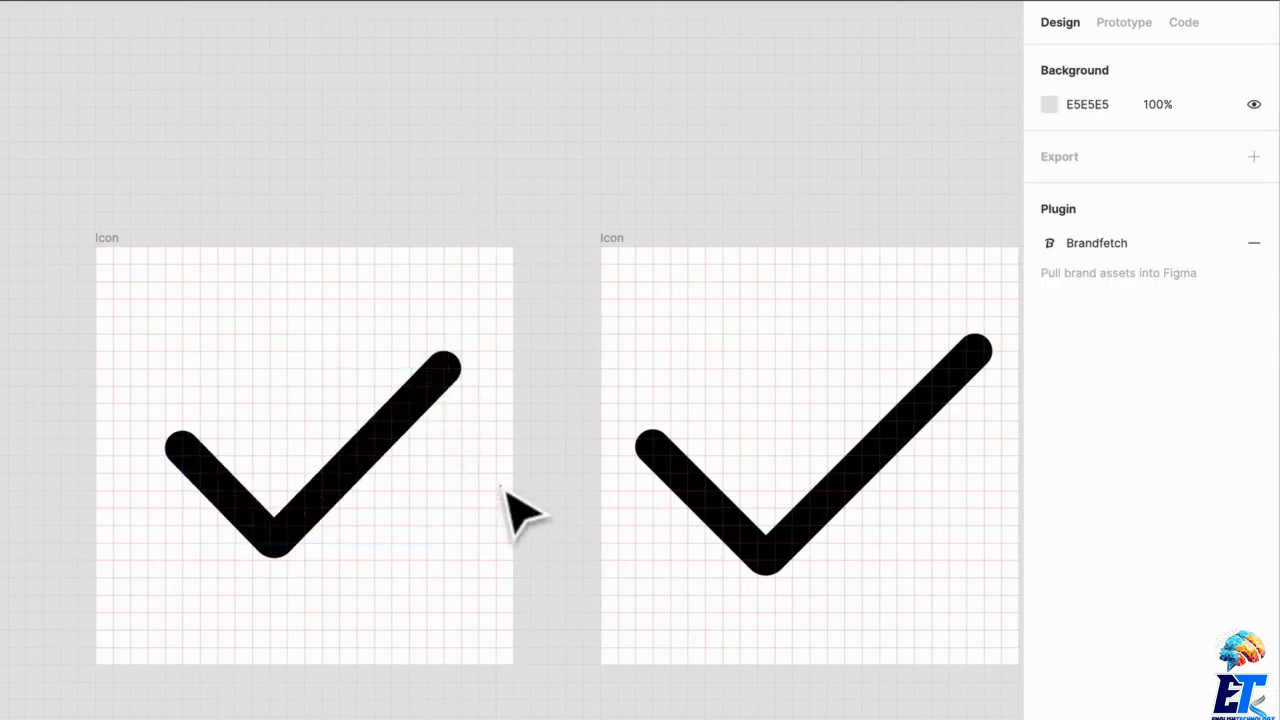
Replace the check mark in the duplicated Icon frame with a copy of the smaller 15 × 10 px one
left_click_drag(431, 506, 238, 389)
left_click(757, 527)
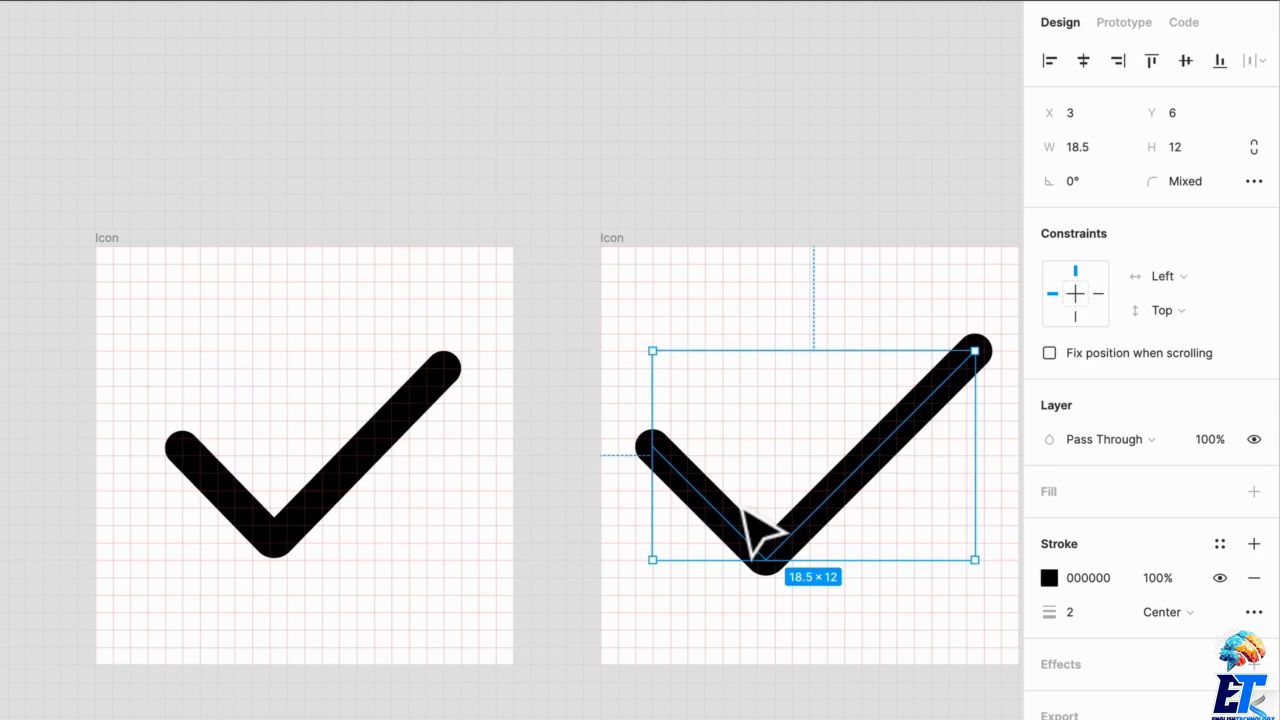
key("Delete")
left_click(614, 240)
key("ctrl+v")
scroll(775, 360, "right", 3)
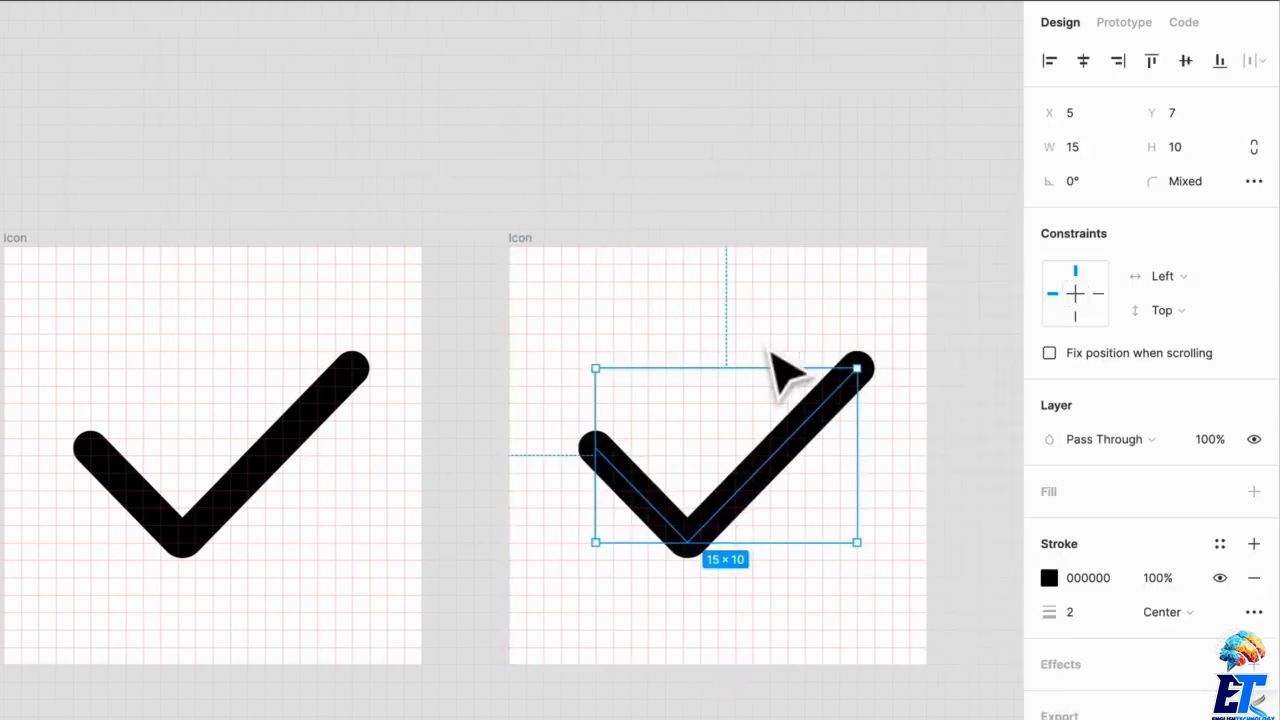
left_click(910, 405)
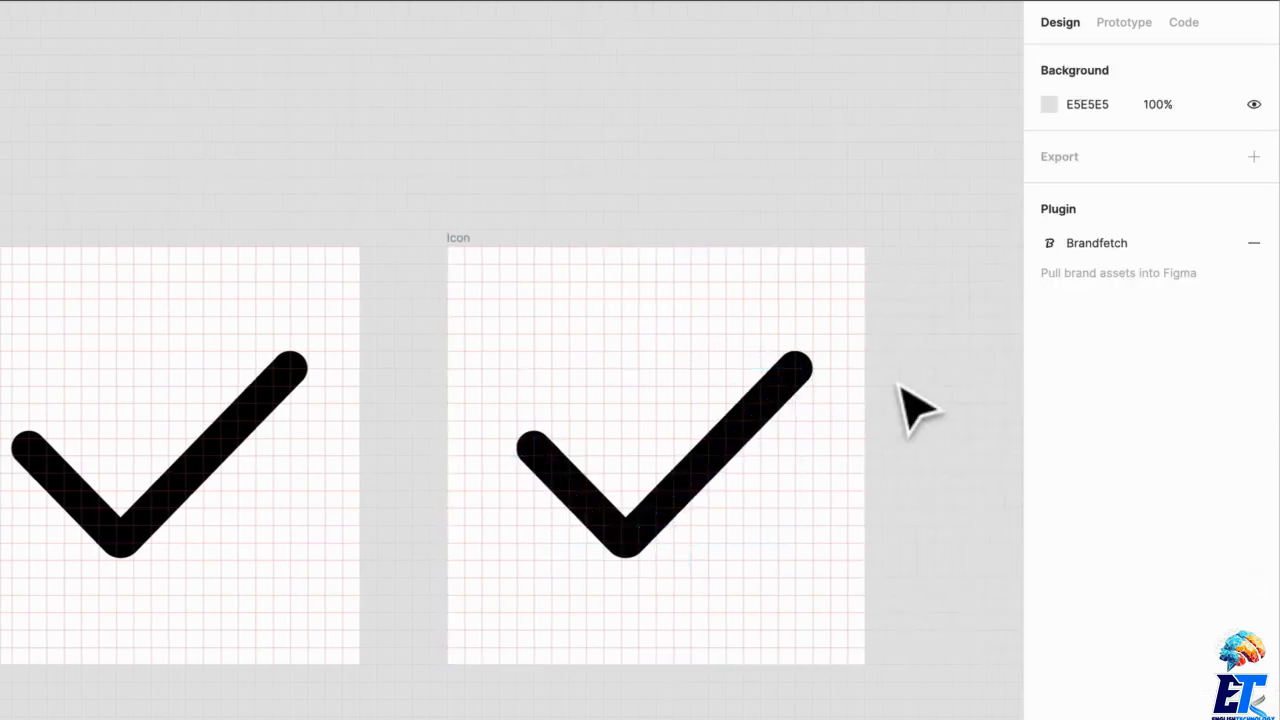
Draw a 22 × 22 px circle at X 1, Y 1 in the duplicated Icon frame and send it behind the check mark
mouse_move(492, 292)
left_mouse_down()
mouse_move(737, 543)
mouse_move(680, 486)
left_mouse_up()
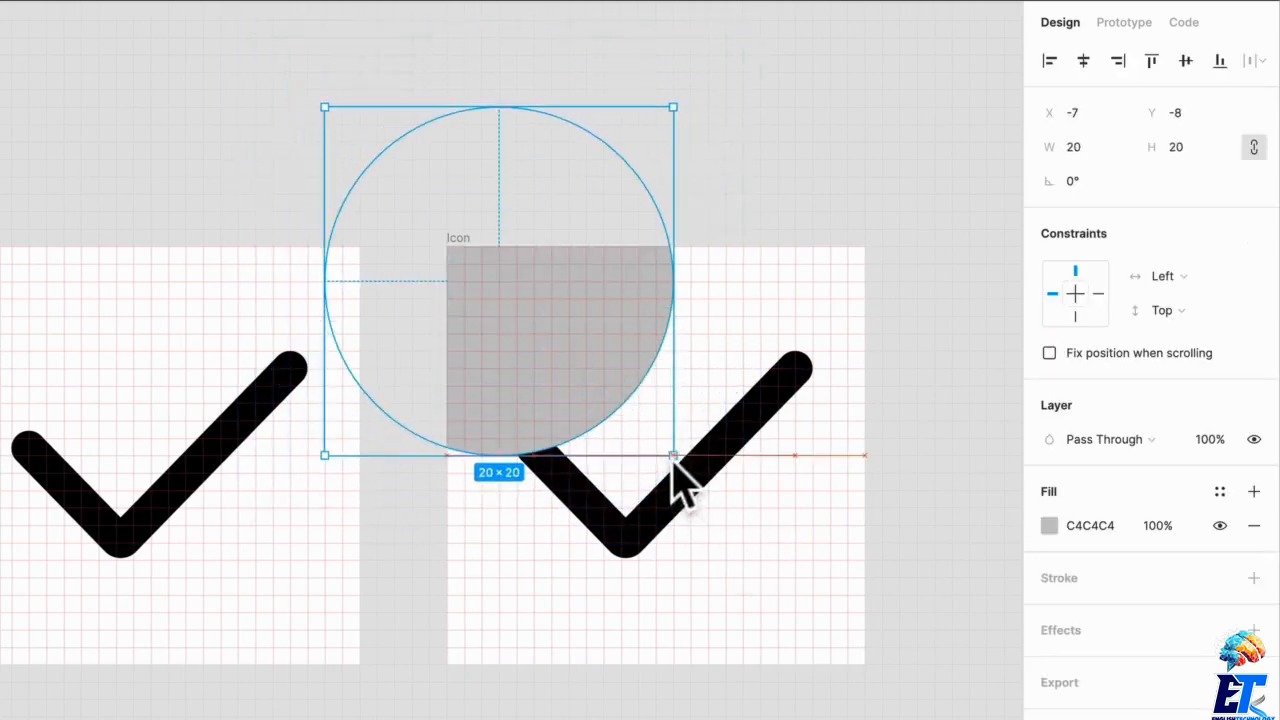
left_click_drag(609, 400, 740, 530)
left_click_drag(838, 283, 841, 285)
right_click(668, 583)
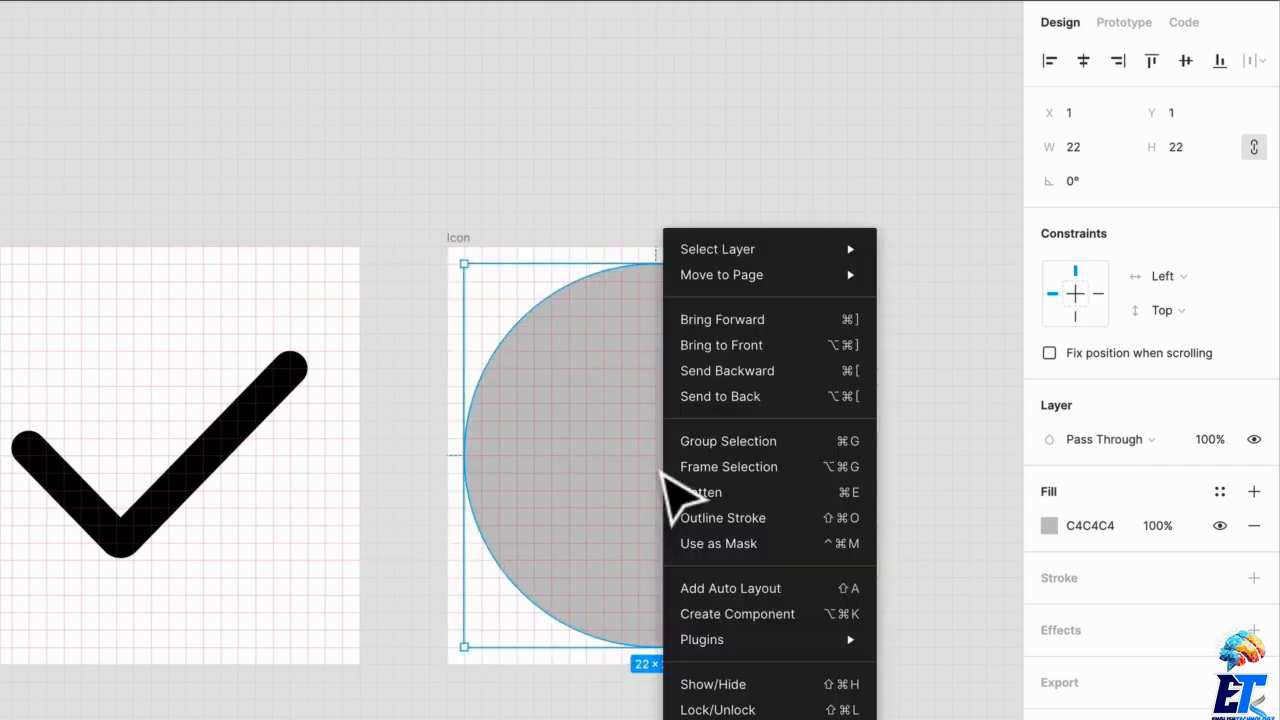
left_click(757, 399)
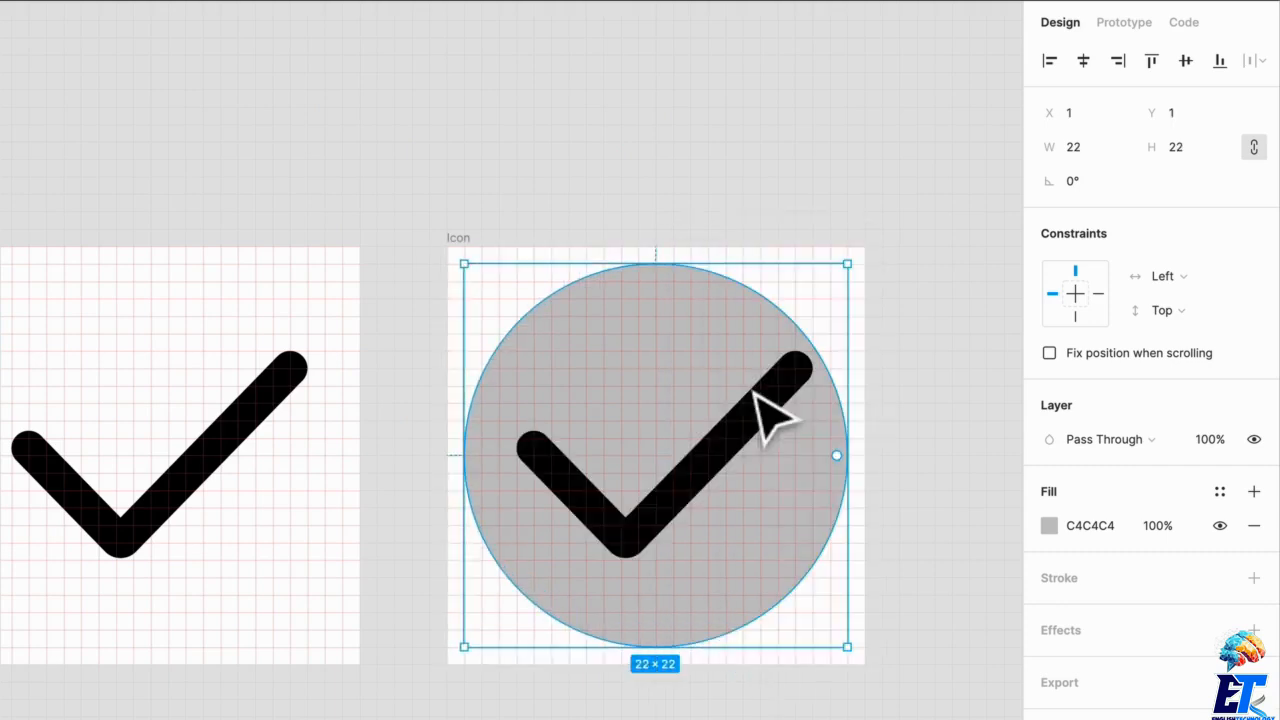
Change the circle's fill color to black (000000)
right_click(680, 370)
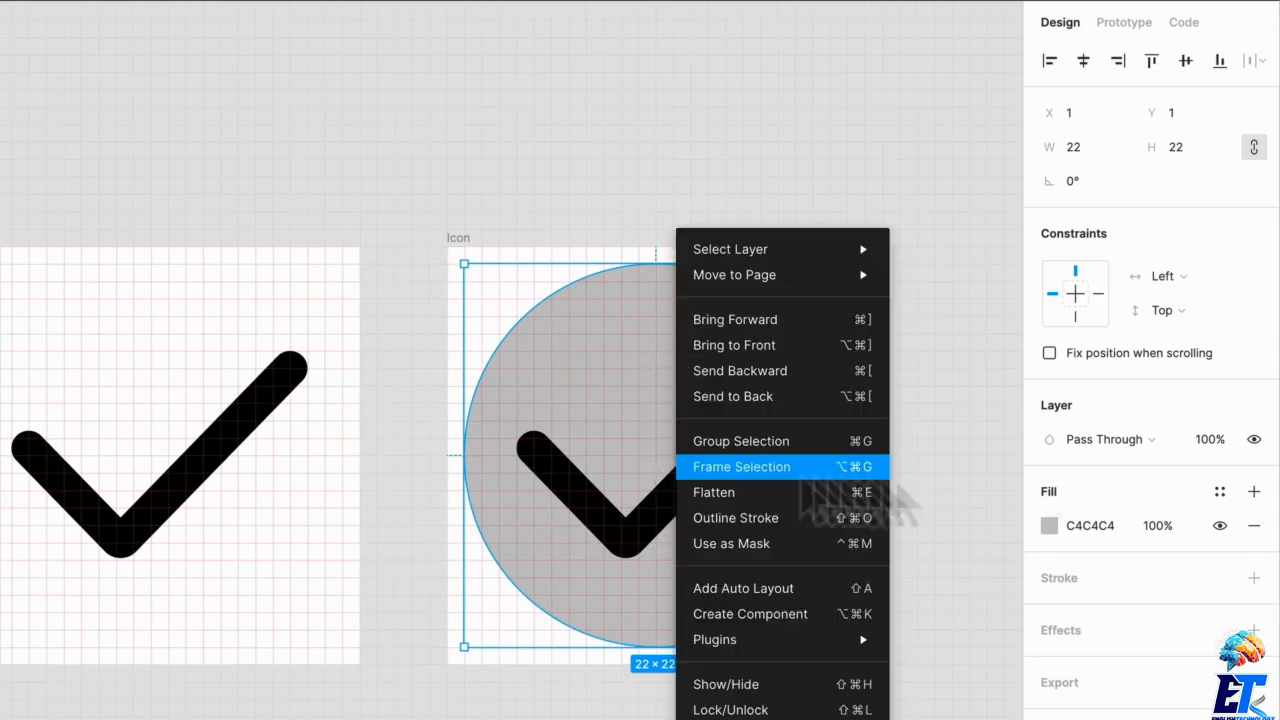
left_click(1049, 525)
left_click_drag(900, 560, 598, 625)
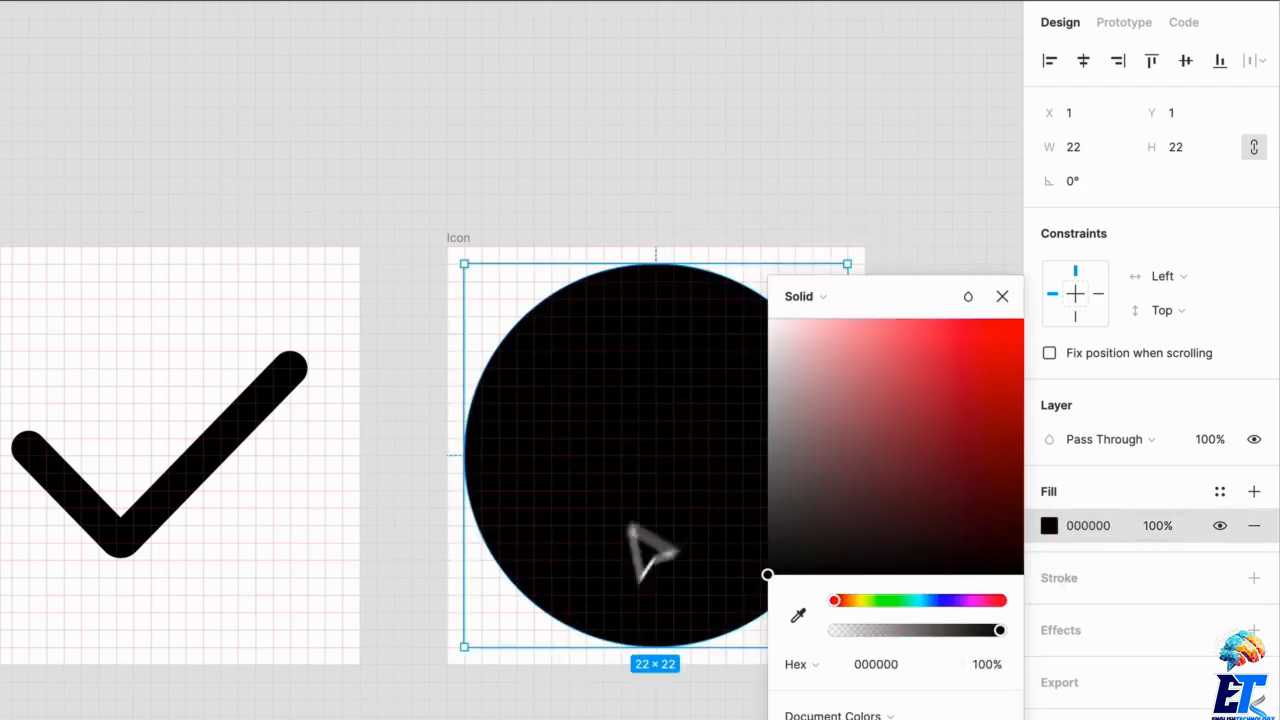
Change the stroke color of the check mark on the black circle to white (FFFFFF)
left_click(677, 512)
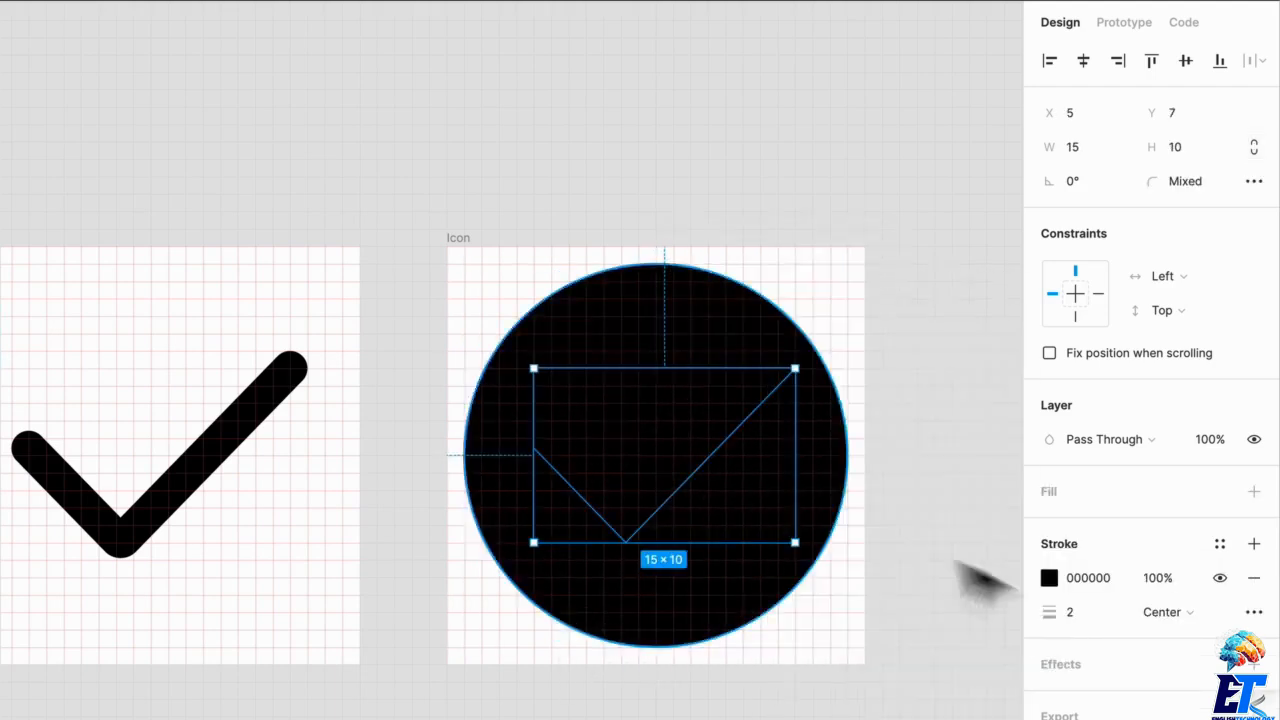
left_click(1088, 580)
type("ffffff")
key("Return")
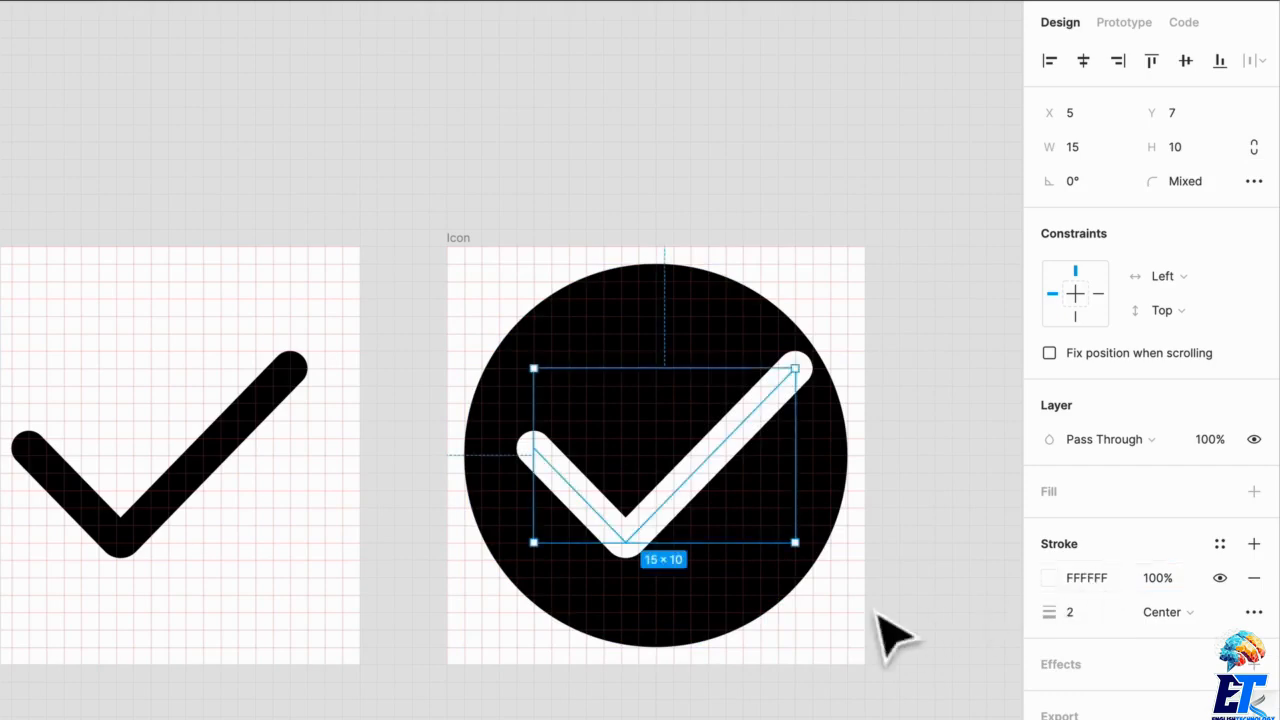
Scale the white check mark down to 11 × 8 px at X 7, Y 8 inside the circle
left_click_drag(796, 367, 763, 396)
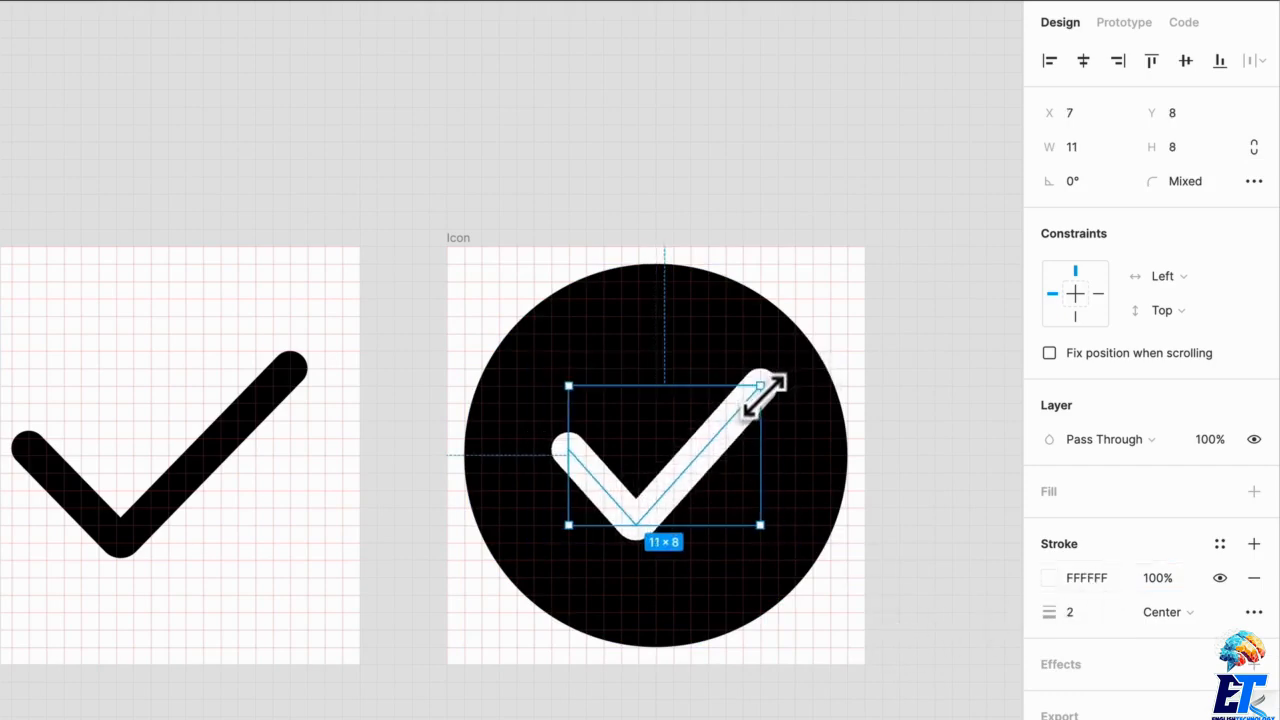
left_click(764, 580, "shift")
left_click(900, 468)
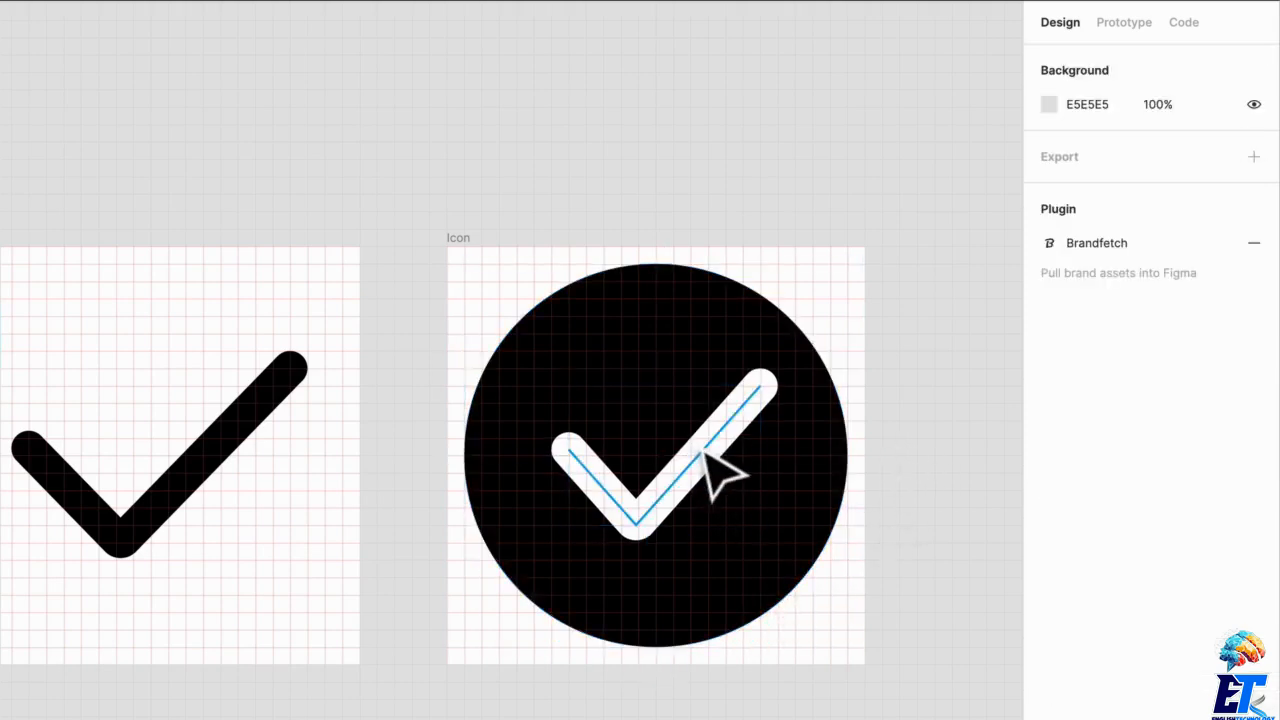
left_click(705, 452)
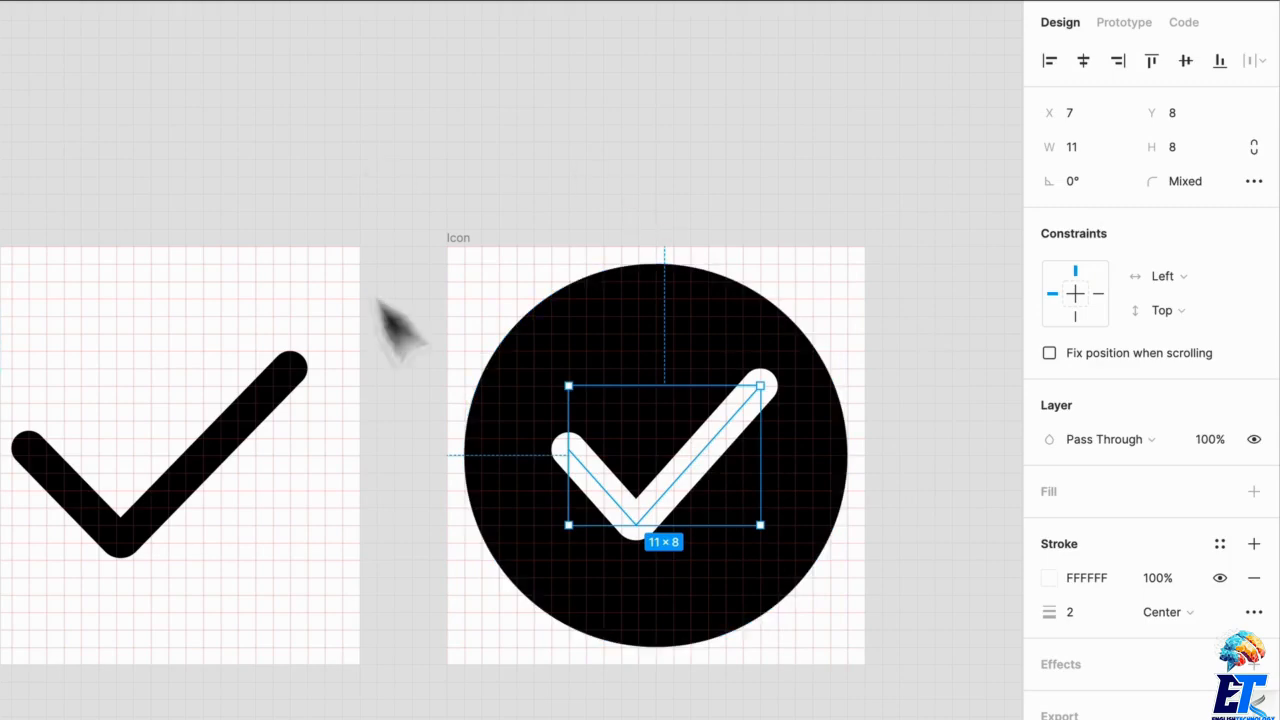
left_click(722, 330)
left_click(748, 128)
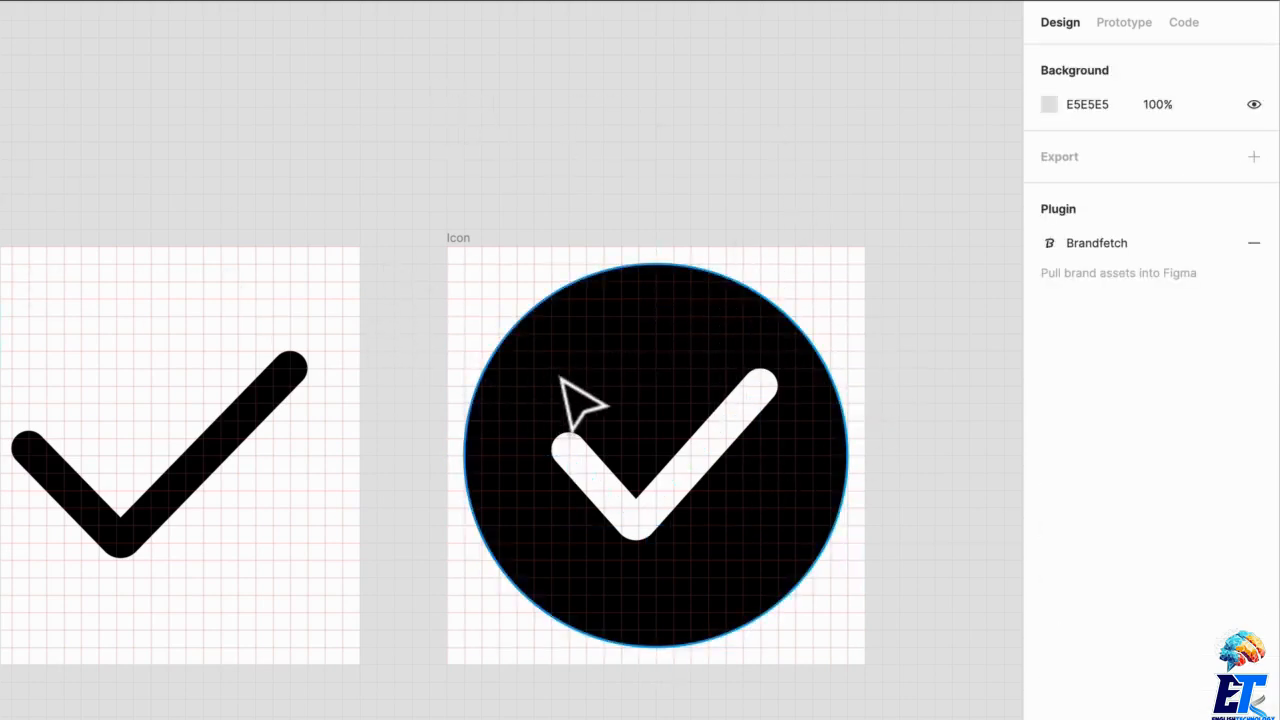
Duplicate the plain check mark's Icon frame below the original and delete the check mark from the copy
scroll(560, 379, "down", 1)
scroll(561, 376, "up", 1)
scroll(452, 268, "down", 2)
scroll(450, 268, "left", 2)
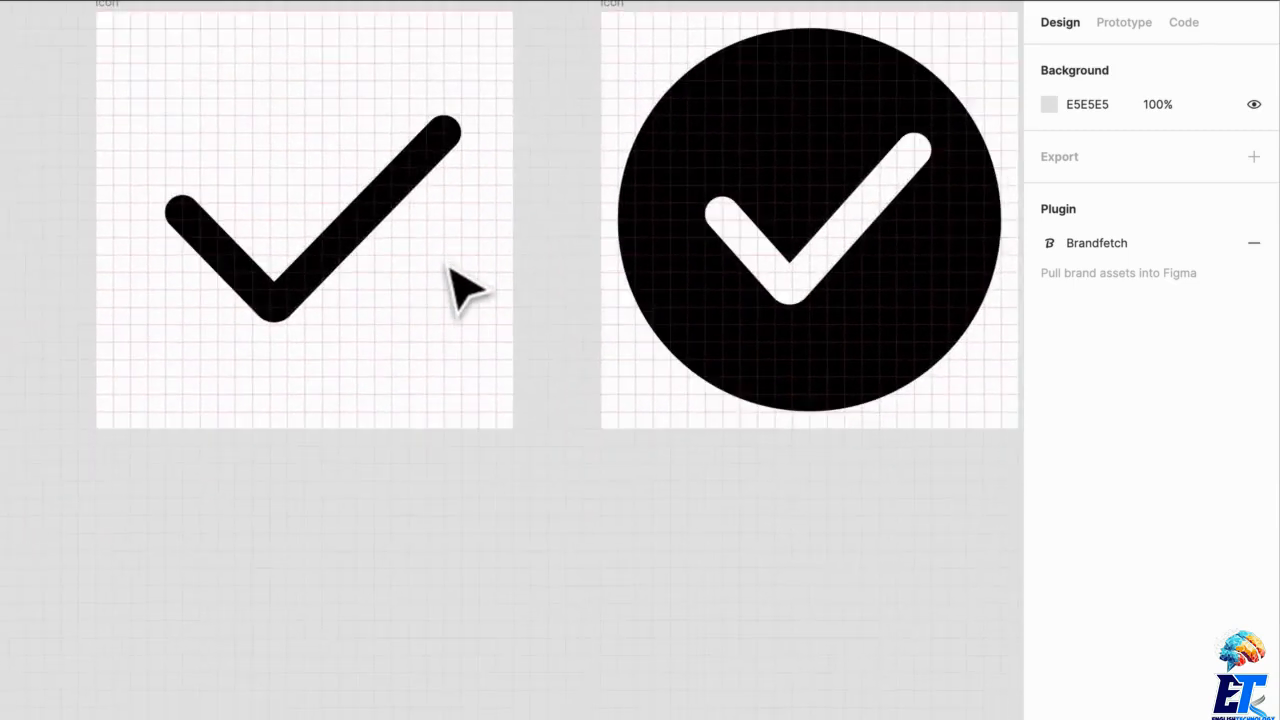
scroll(447, 268, "up", 1)
left_click_drag(120, 98, 131, 634)
scroll(131, 634, "down", 5)
scroll(131, 634, "left", 2)
left_click(447, 438)
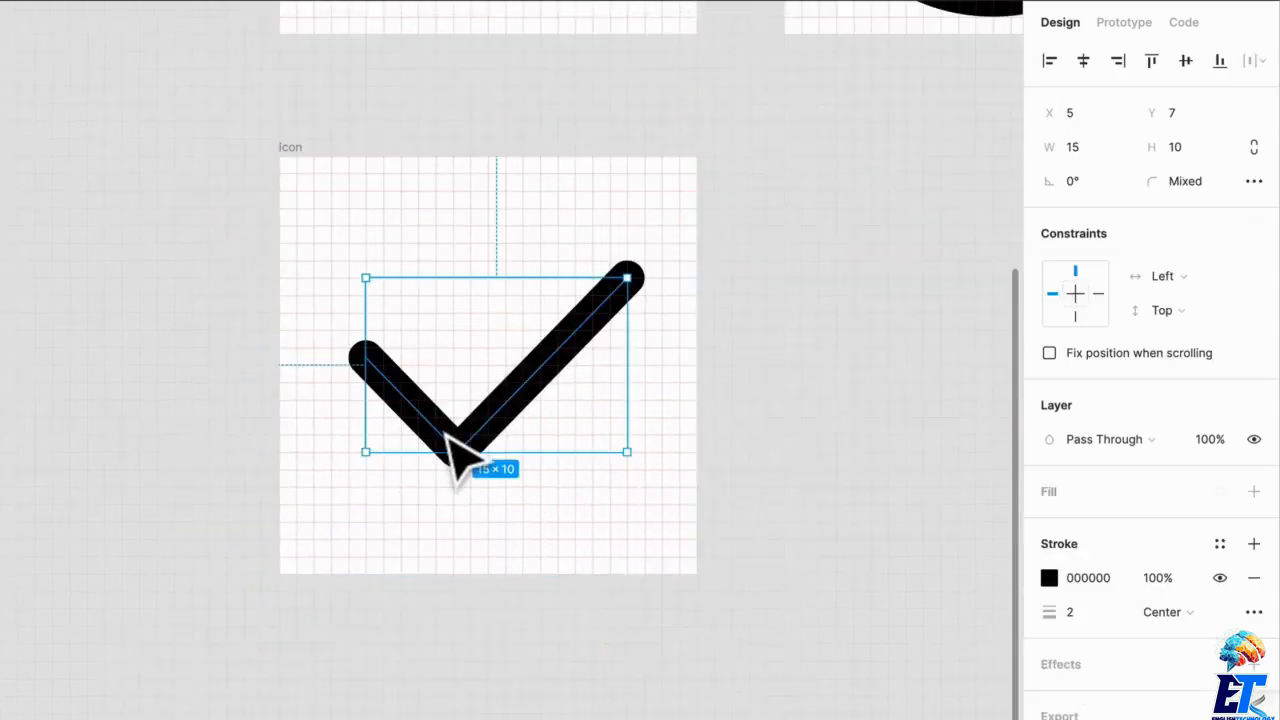
key("Delete")
Build a cloud in the empty Icon frame from two 8 × 8 px circles at the sides and a larger circle centered between them
key("r")
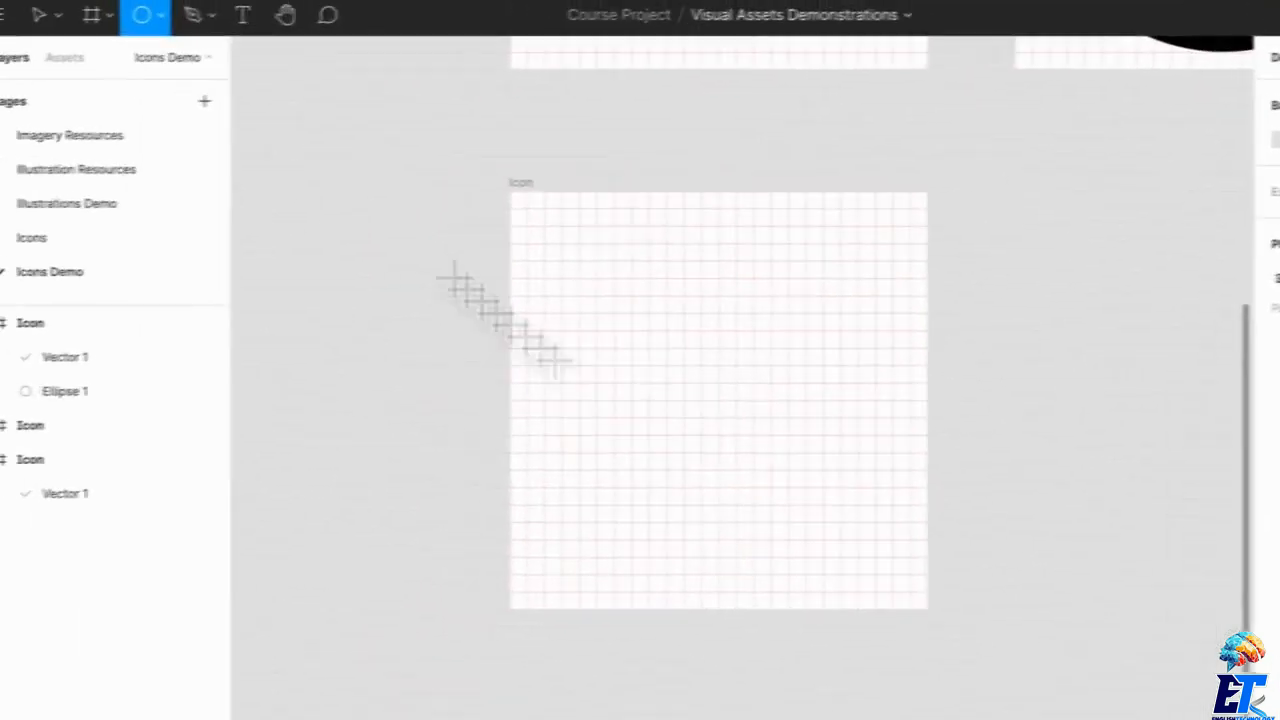
key("o")
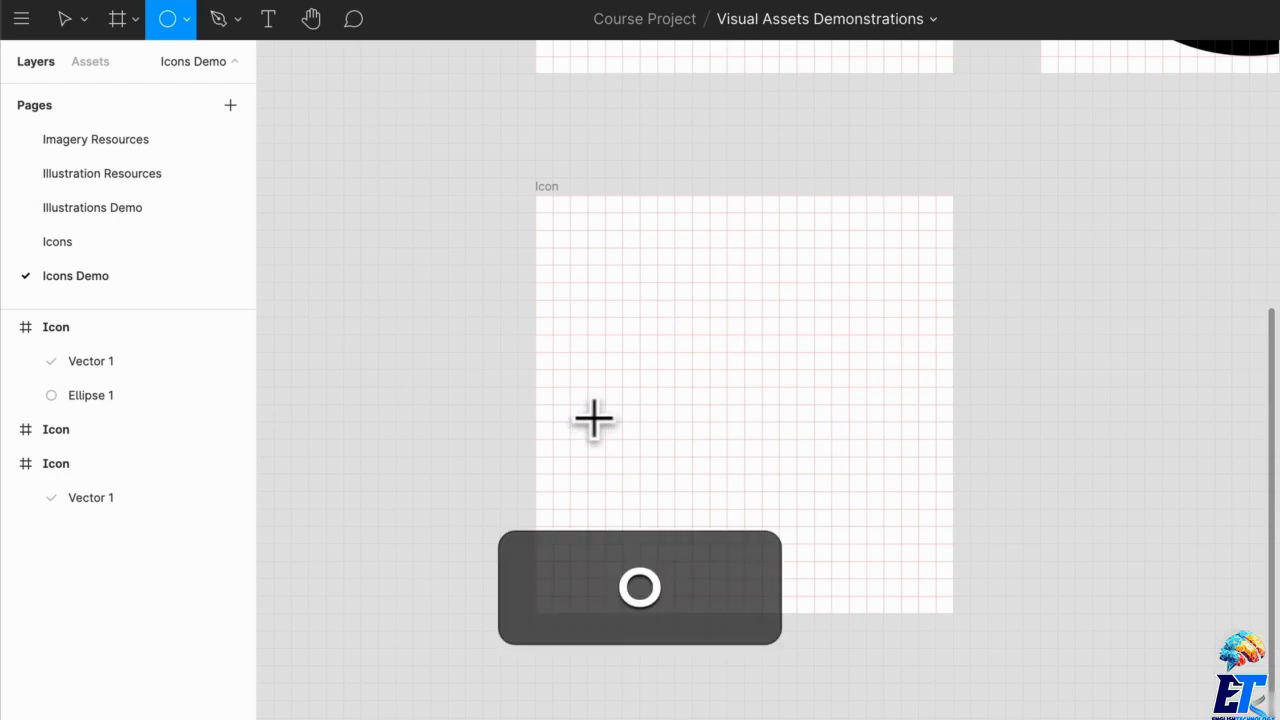
mouse_move(587, 386)
left_mouse_down()
mouse_move(769, 543)
mouse_move(726, 525)
left_mouse_up()
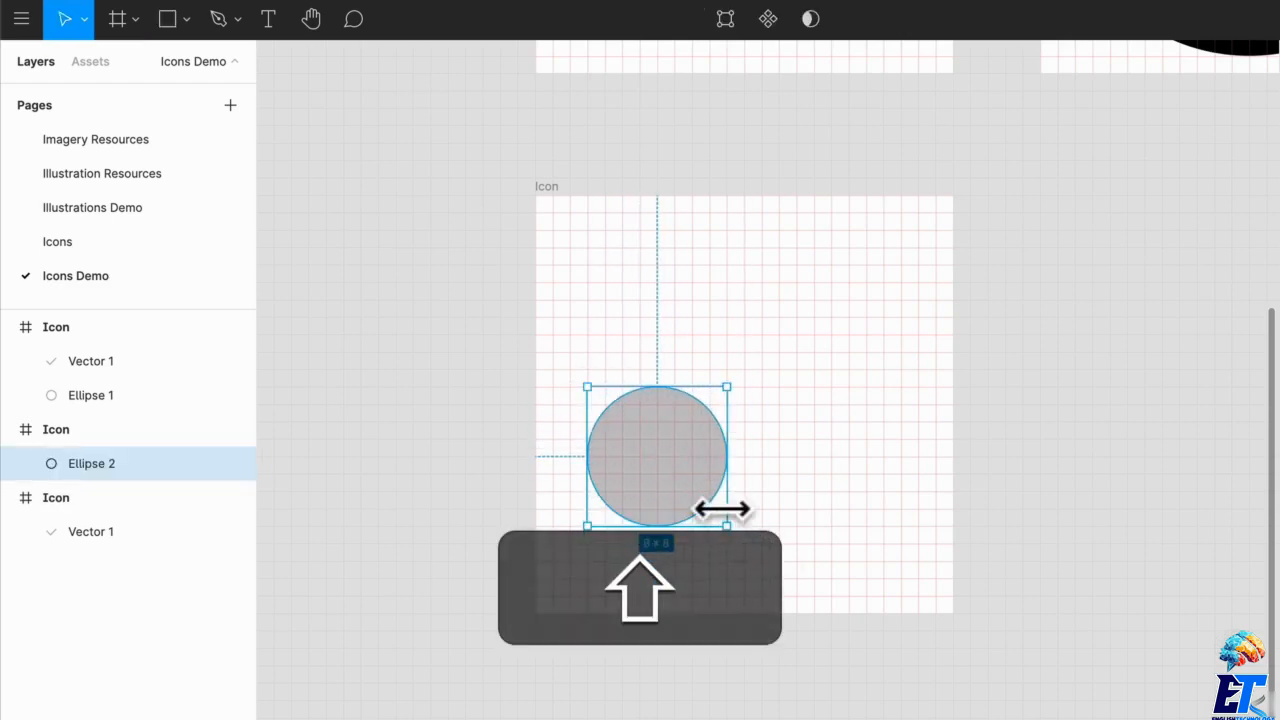
left_click_drag(655, 466, 733, 472)
left_click_drag(819, 382, 871, 363)
left_click_drag(820, 466, 805, 408)
left_click(877, 489)
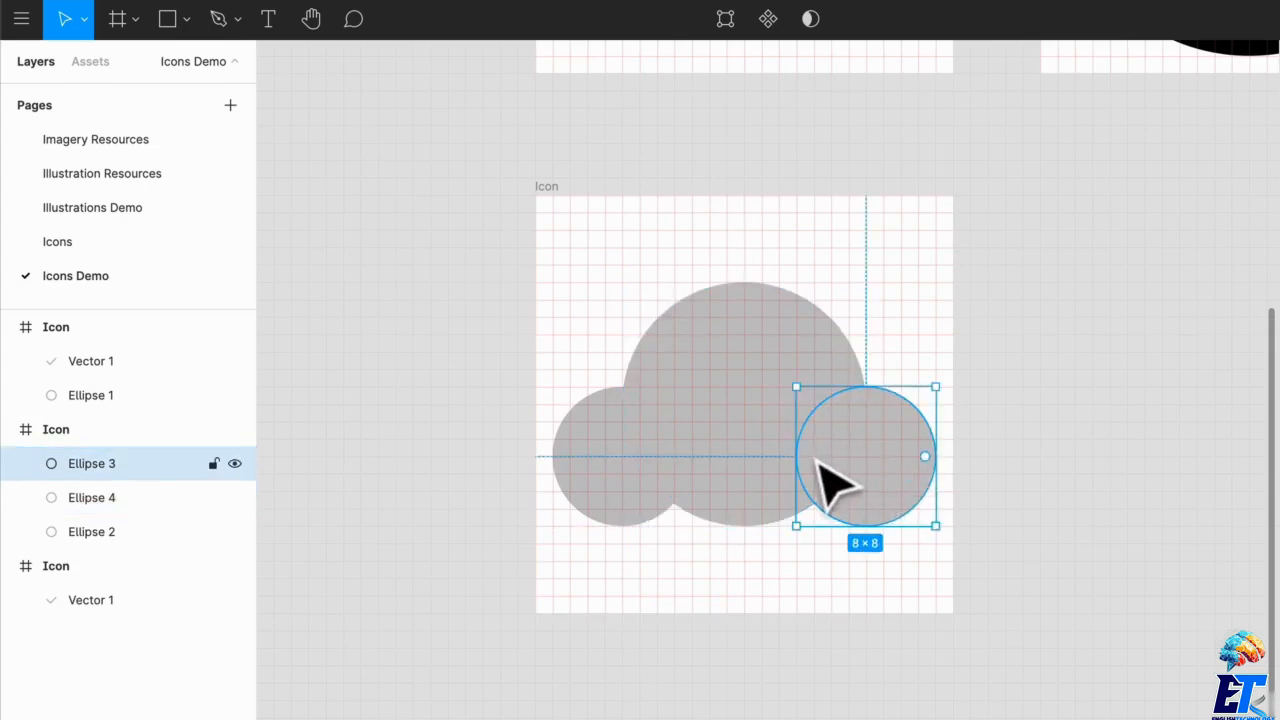
Edit the cloud's right-hand circle, moving its left point to the bottom of the left circle and straightening the curve into a flat base
double_click(830, 486)
left_click_drag(797, 458, 623, 528)
scroll(624, 528, "up", 5)
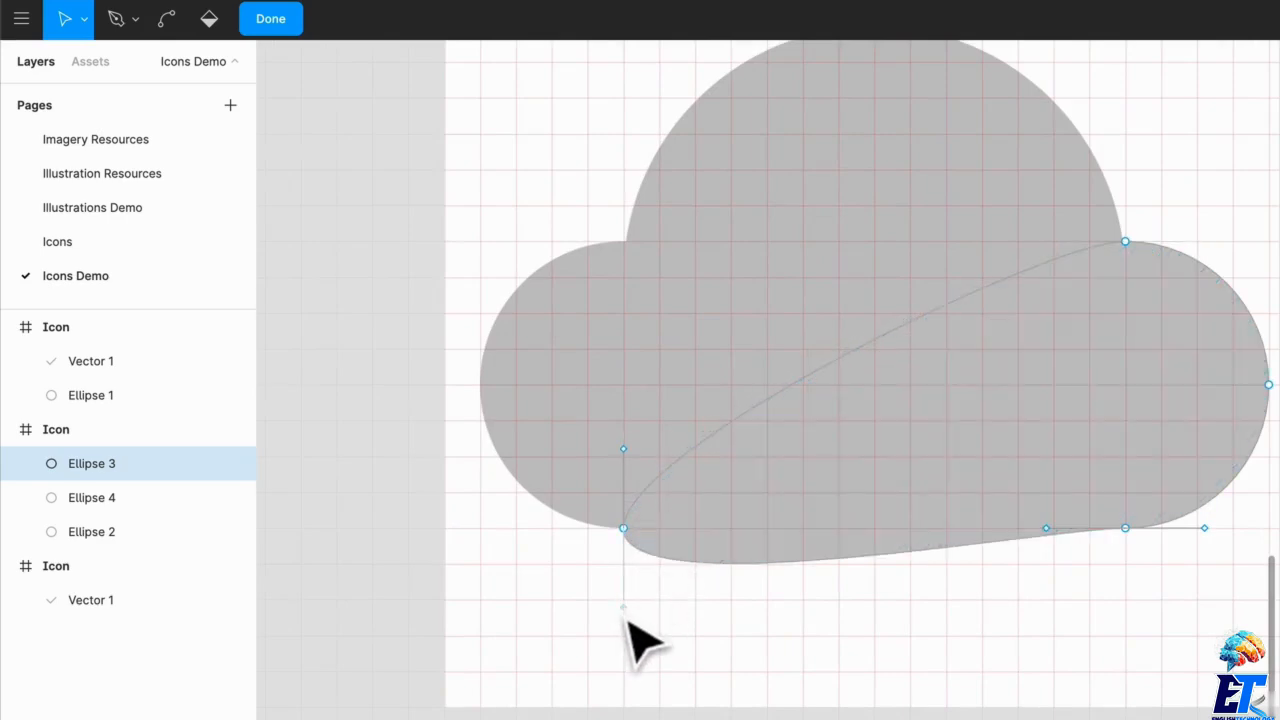
key("Escape")
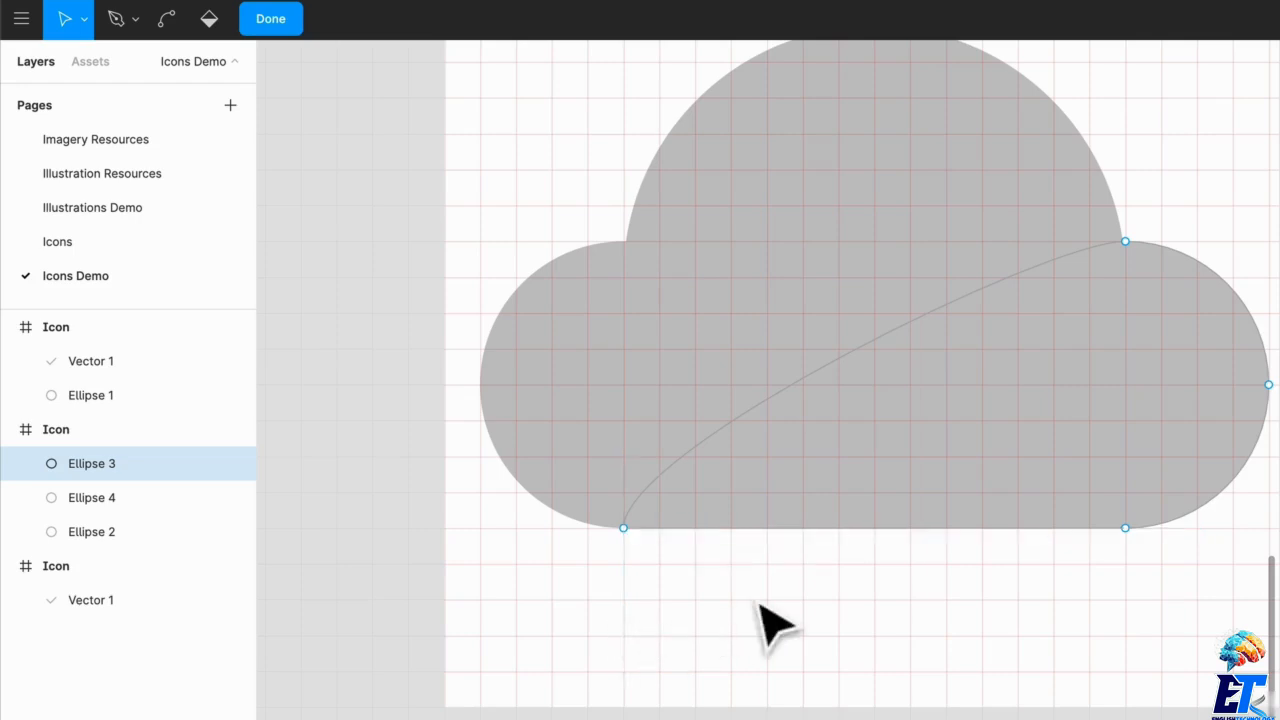
key("Escape")
key("Escape")
scroll(737, 585, "down", 2)
scroll(737, 580, "right", 2)
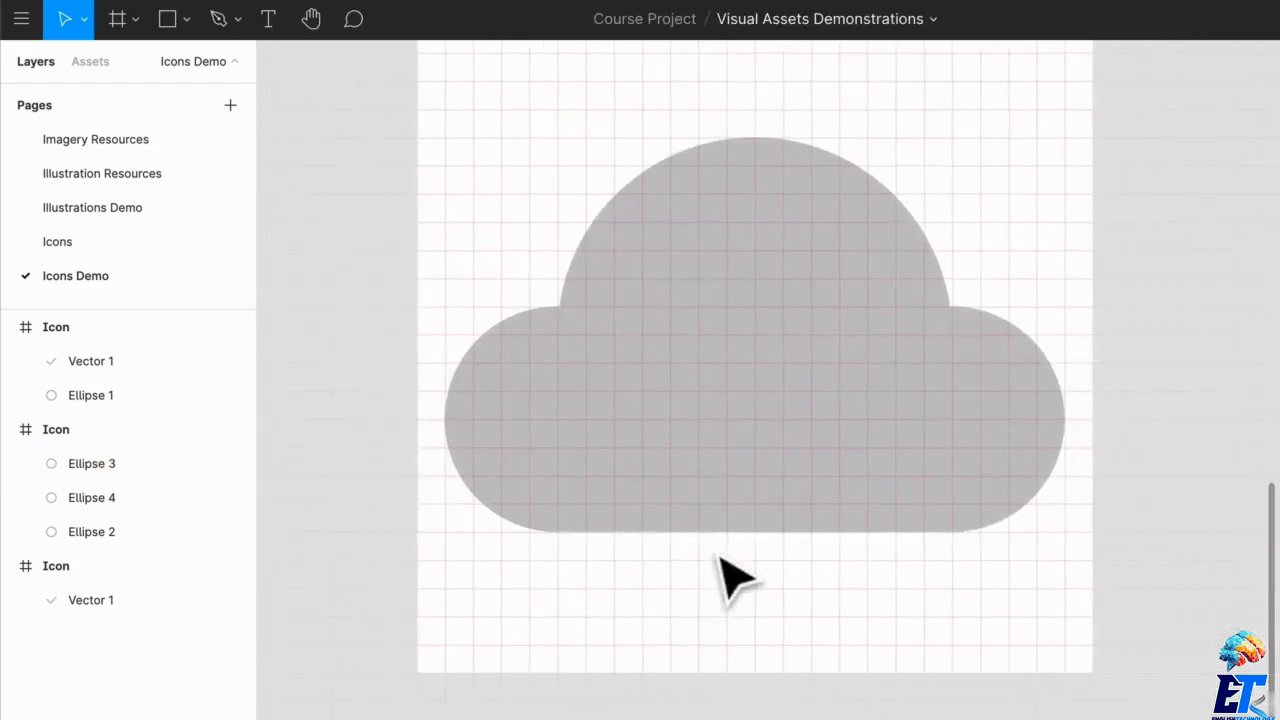
Combine the three cloud shapes with a Union and flatten the result into a single vector
scroll(994, 551, "up", 3)
left_click(1006, 629)
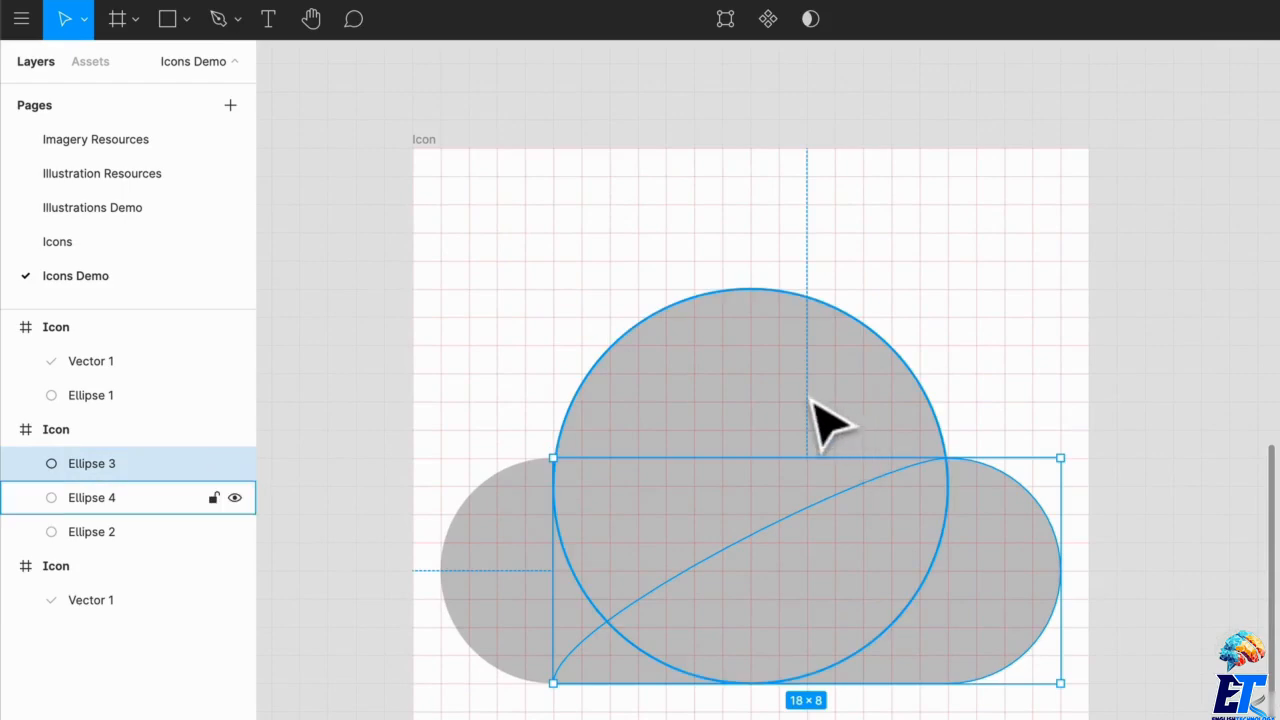
left_click(829, 423, "shift")
left_click(495, 543, "shift")
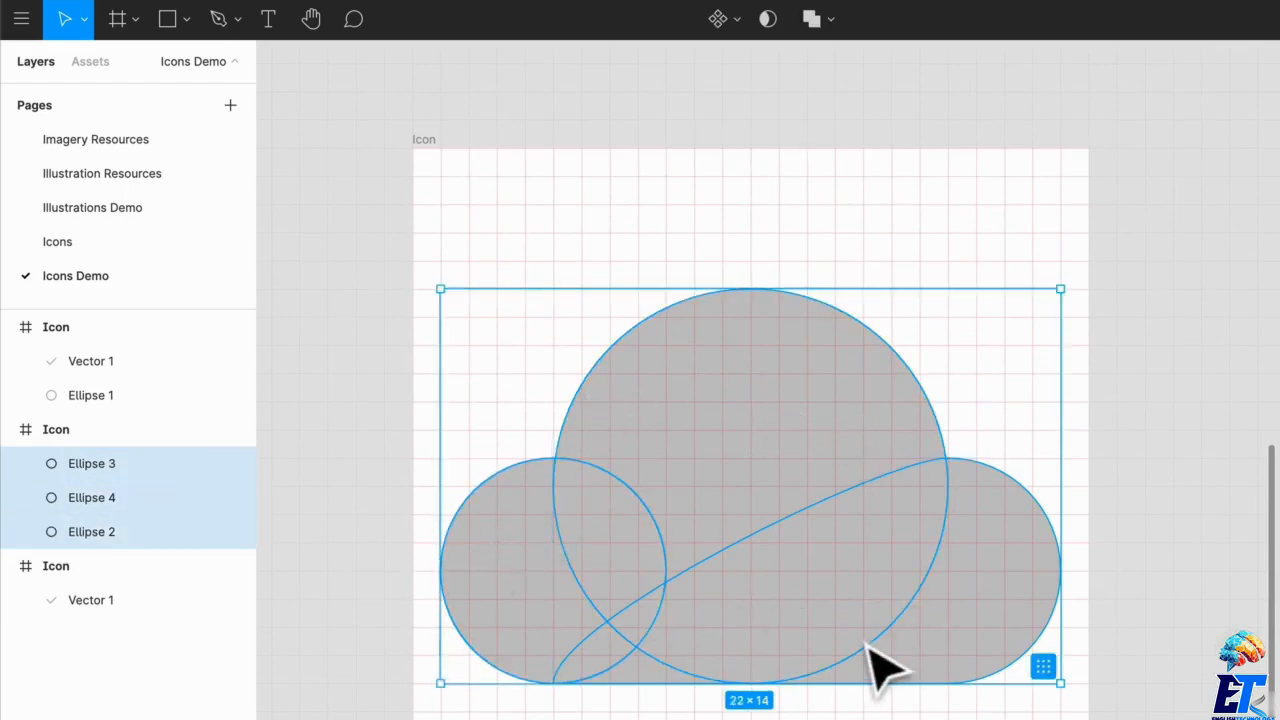
left_click(812, 20)
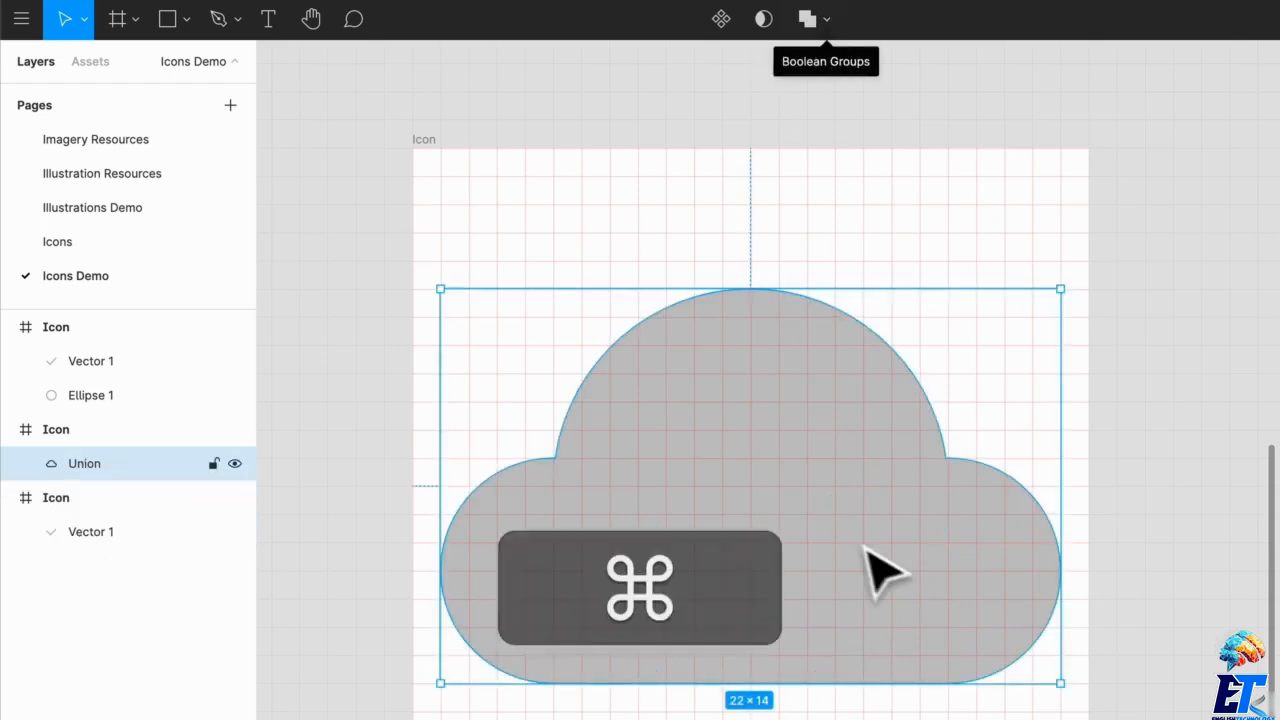
key("super+e")
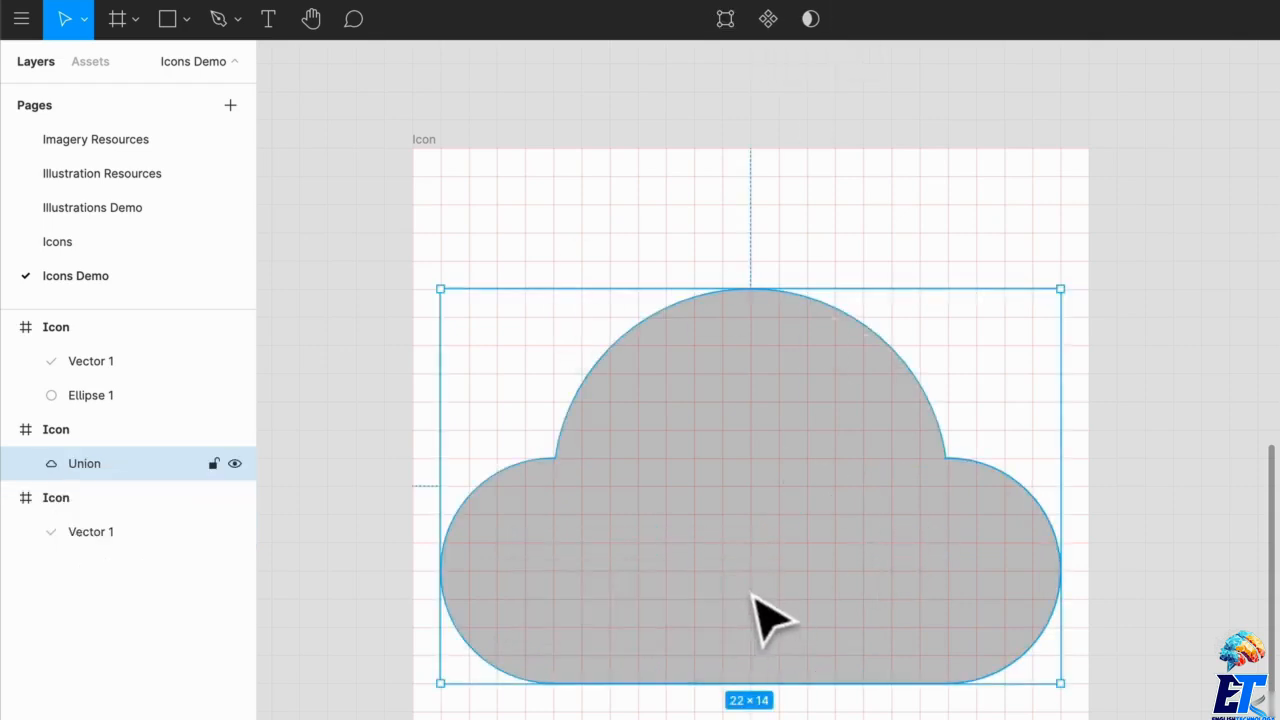
left_click(1006, 243)
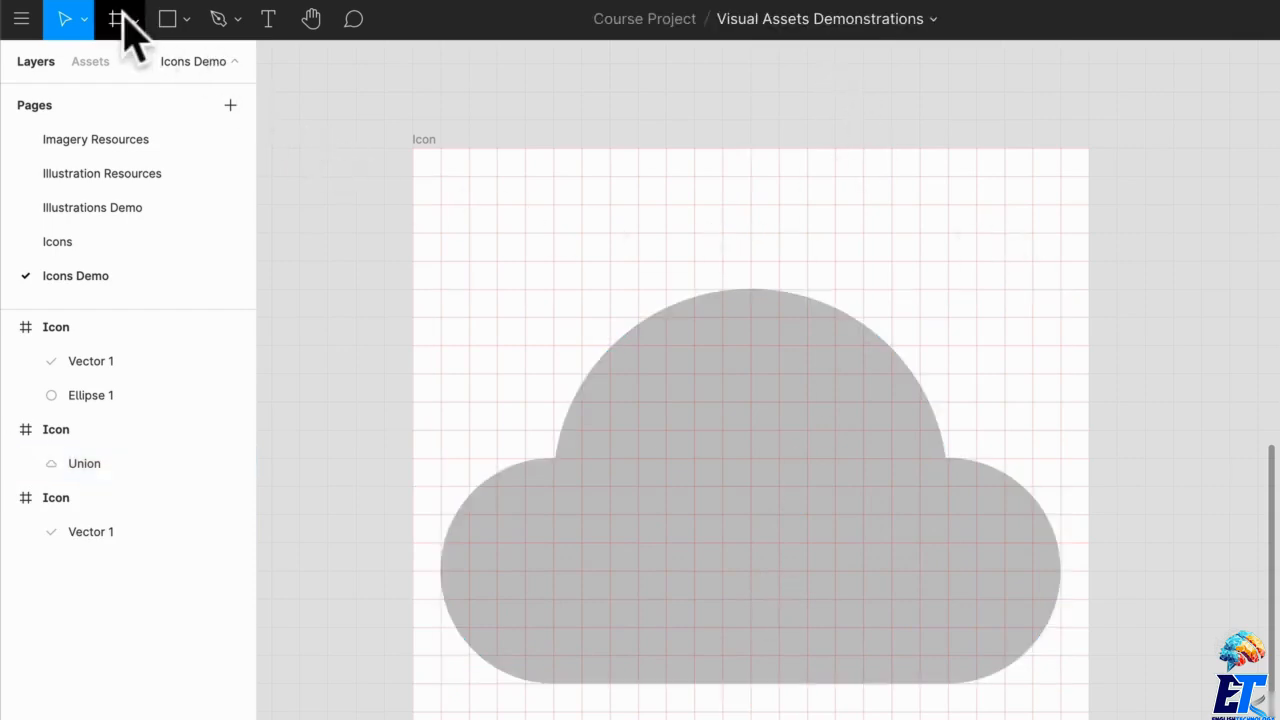
Draw a downward arrow 8 px long in the center of the cloud
left_click(185, 19)
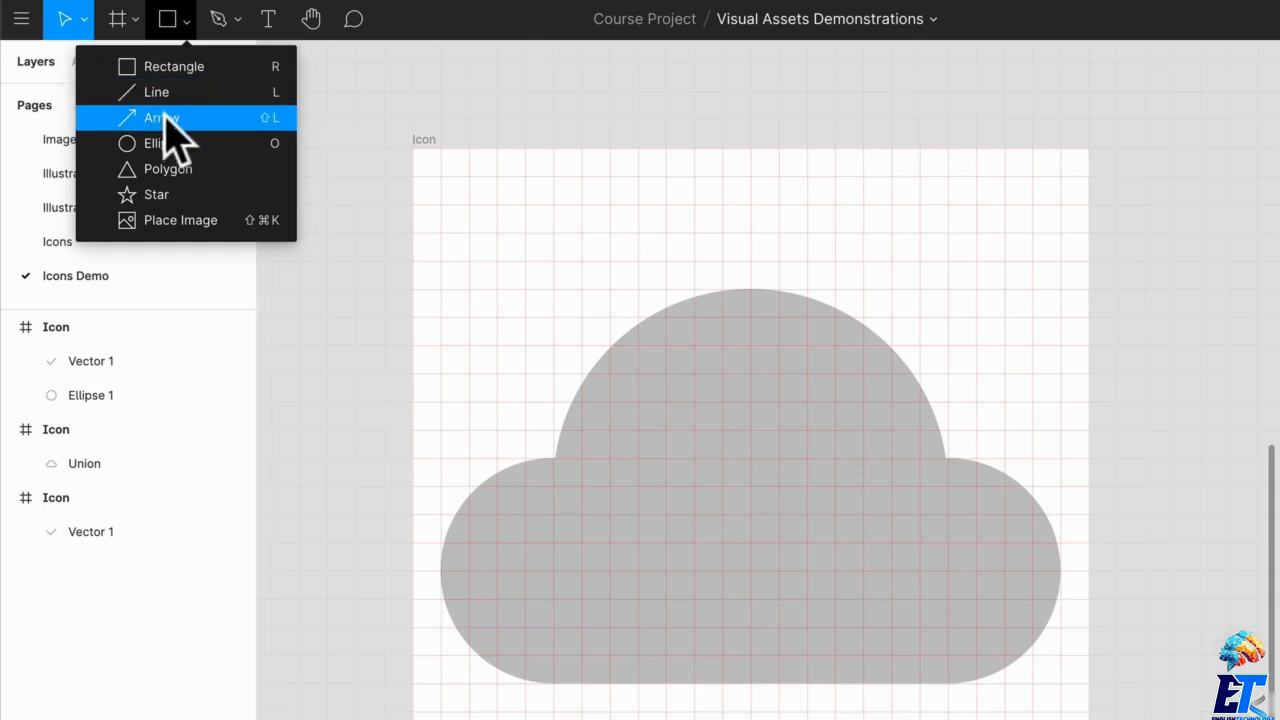
left_click(165, 114)
mouse_move(750, 403)
left_mouse_down()
mouse_move(757, 578)
mouse_move(773, 630)
mouse_move(777, 614)
left_mouse_up()
scroll(736, 406, "up", 5)
Give the top end point of the arrow a Round stroke cap
key("Return")
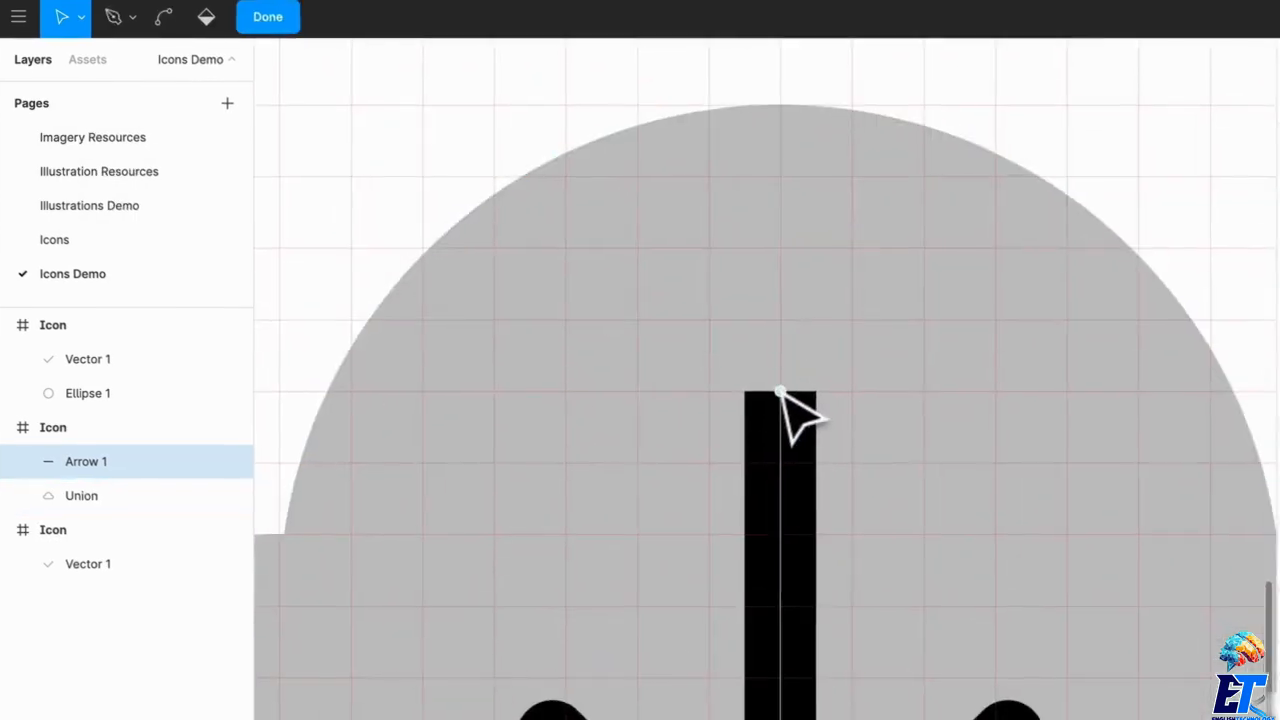
left_click(783, 392)
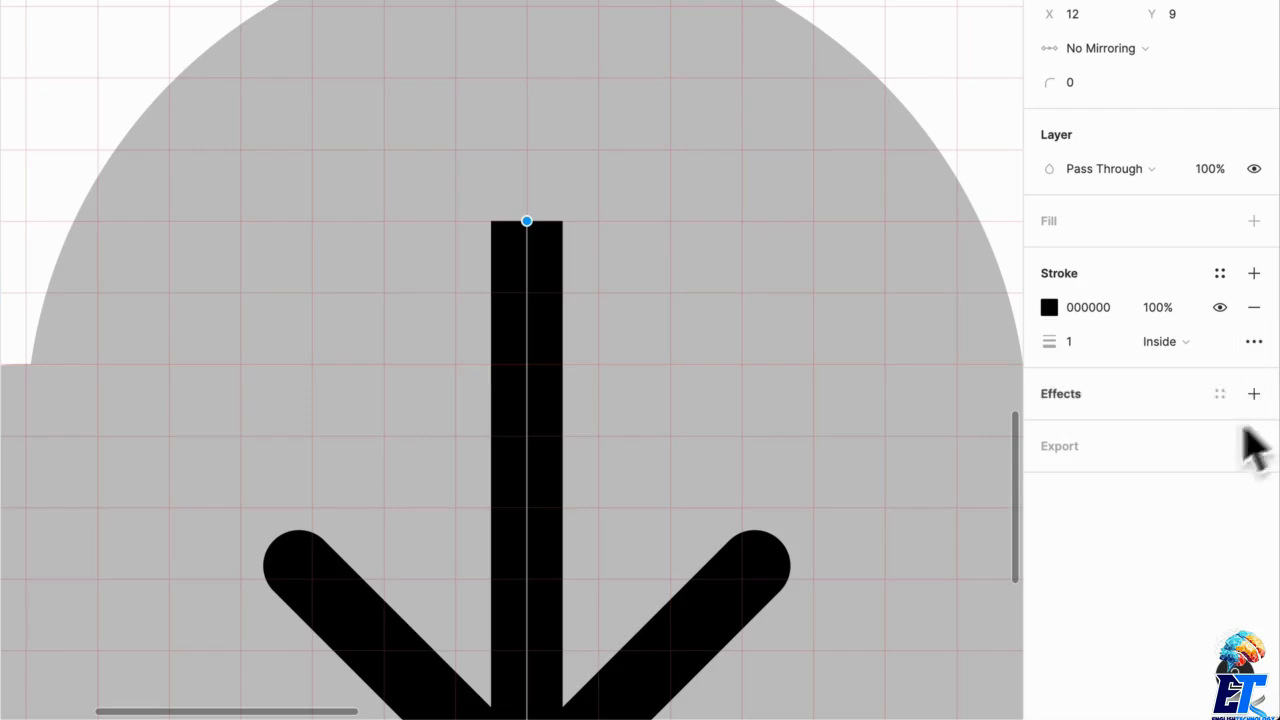
left_click(1254, 341)
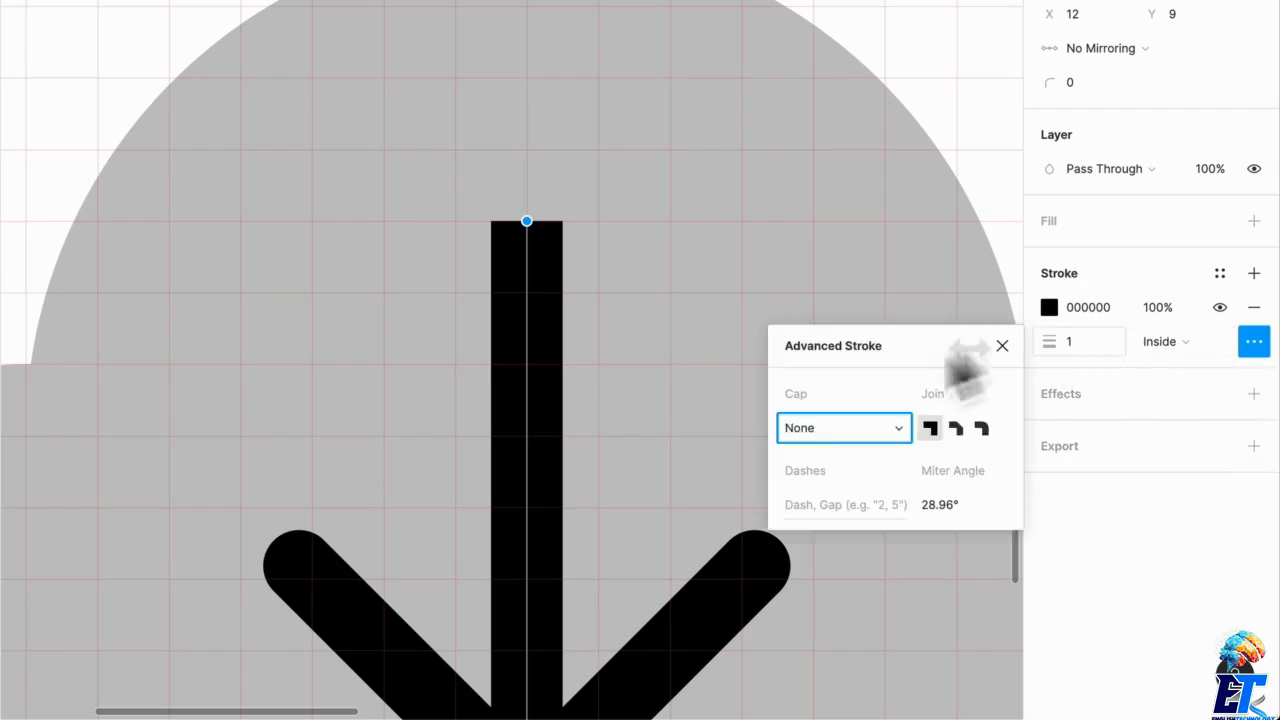
left_click(857, 448)
left_click(845, 453)
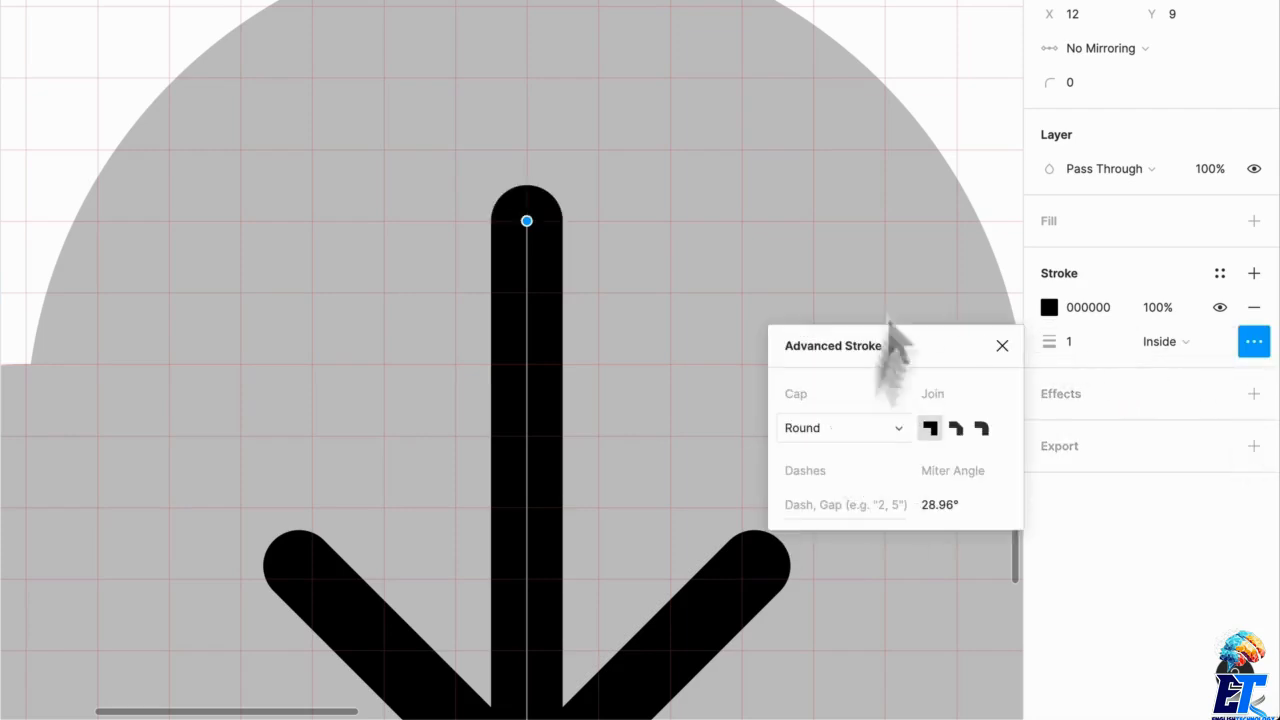
key("Escape")
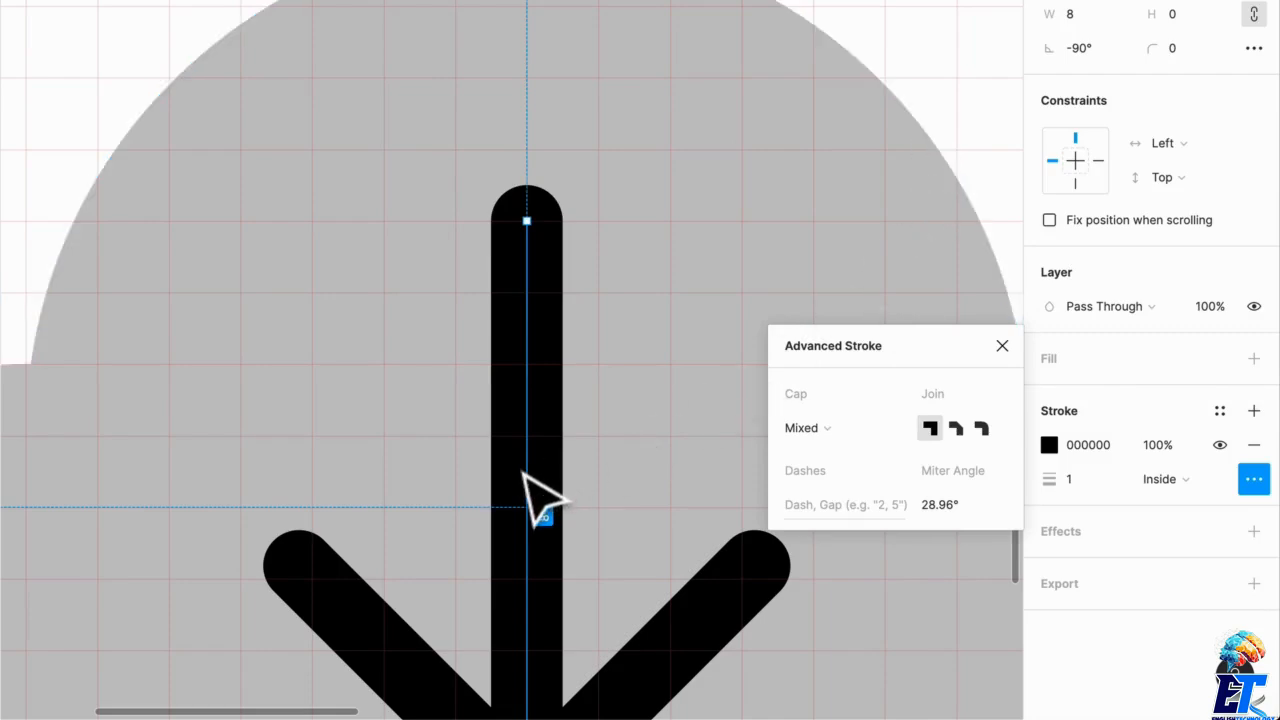
Try a stroke weight of 2 on the arrow and undo the change
left_click(1094, 480)
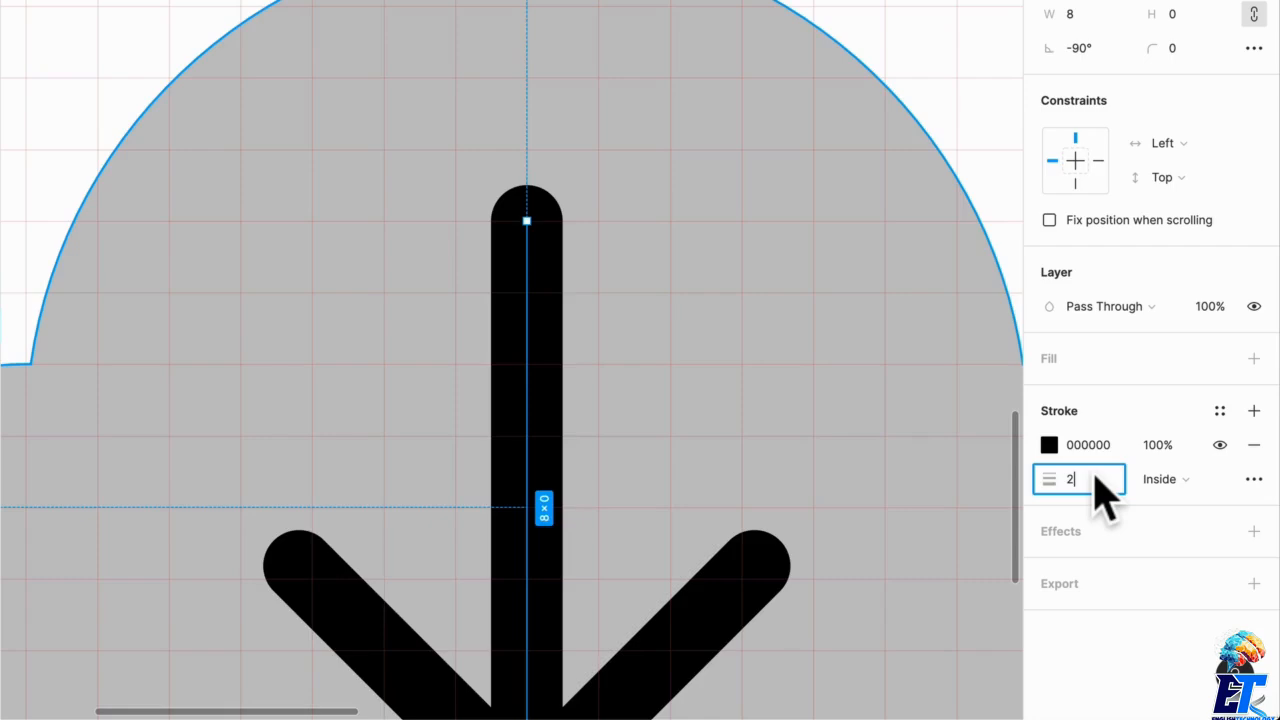
type("2")
key("Return")
scroll(686, 380, "down", 5)
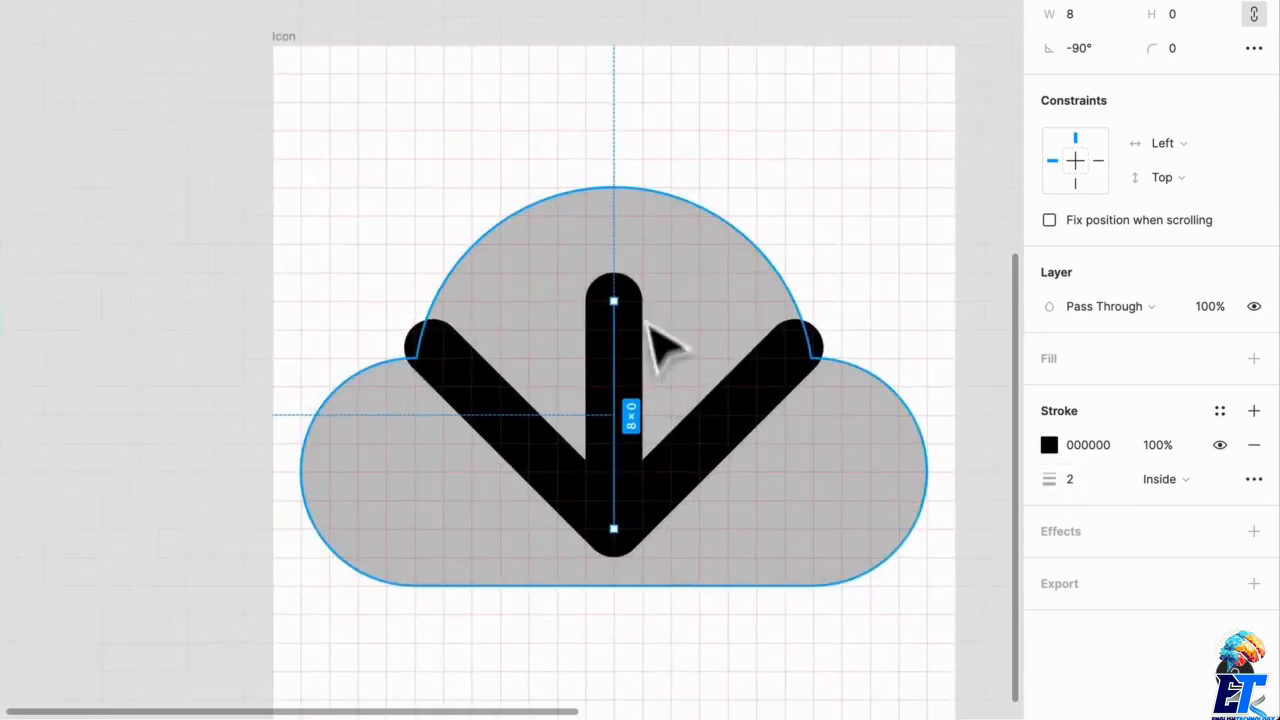
left_click_drag(613, 300, 614, 209)
left_click(760, 465)
key("ctrl+z")
key("ctrl+z")
key("ctrl+z")
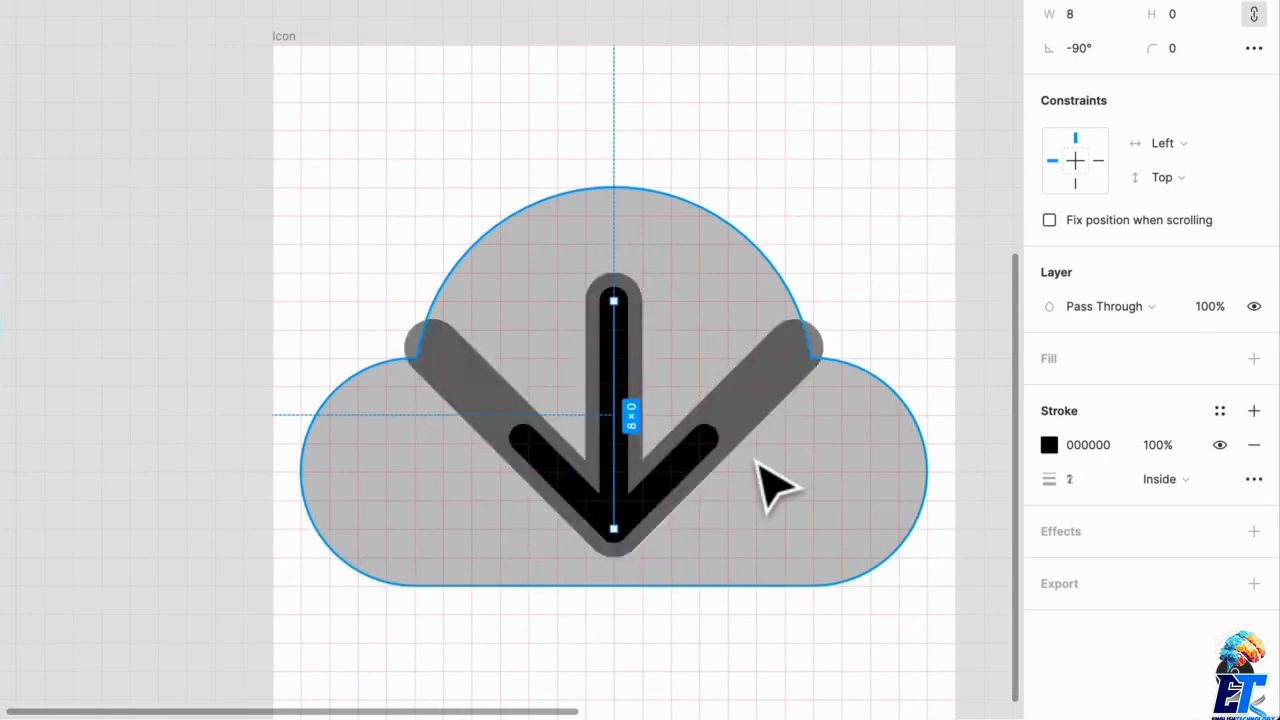
Change the arrow's stroke color to white
left_click(1101, 452)
type("ff")
key("Return")
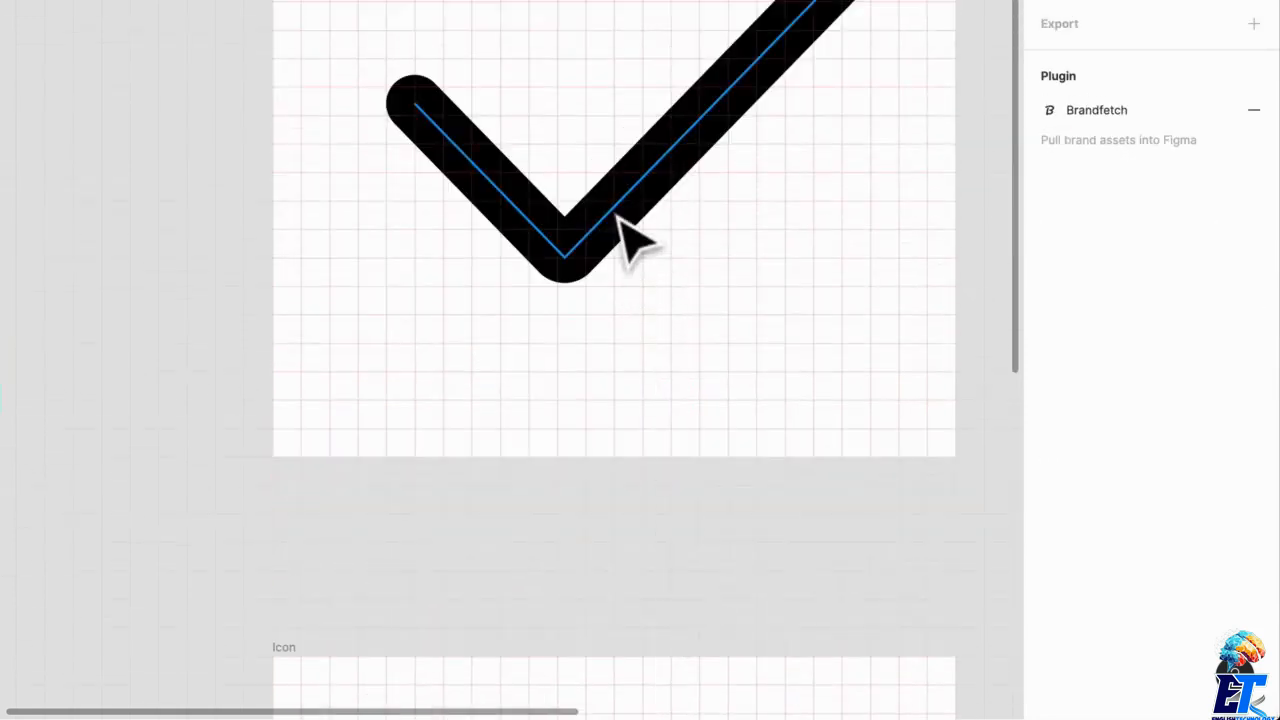
Set the stroke weight of the plain check mark in the original Icon frame to 1
left_click(620, 235)
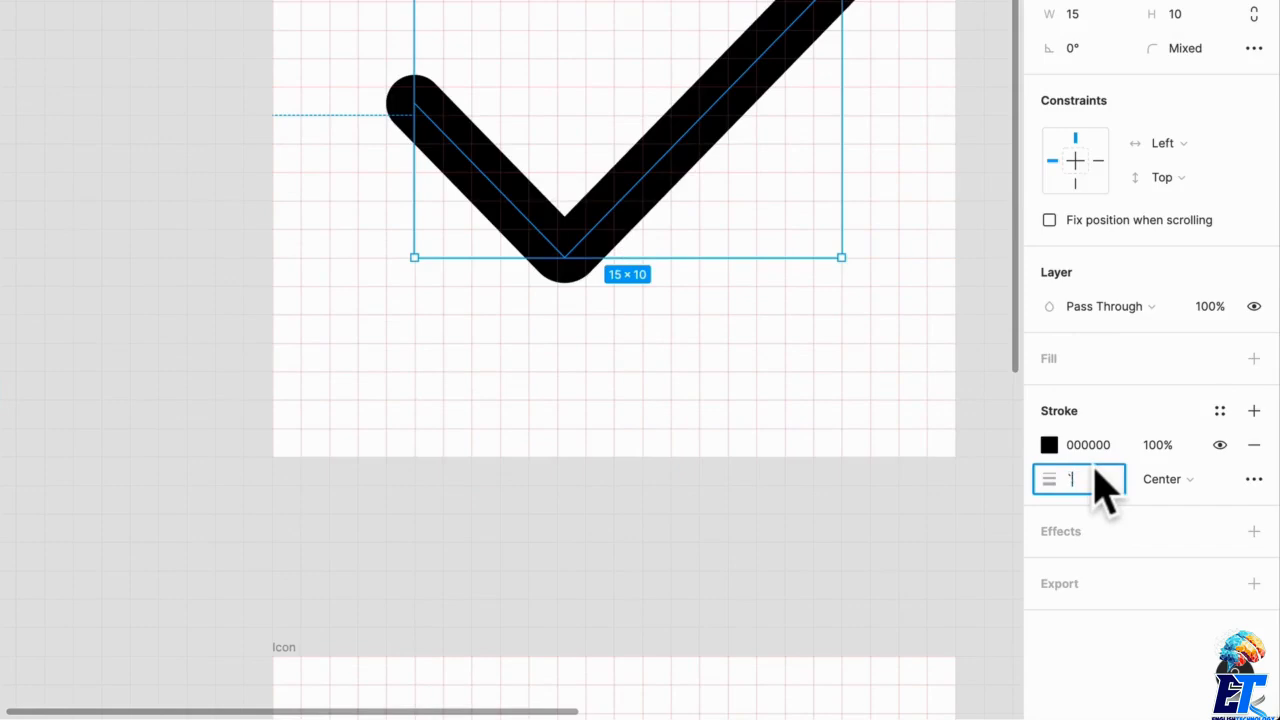
type("1")
key("Return")
scroll(640, 520, "down", 5)
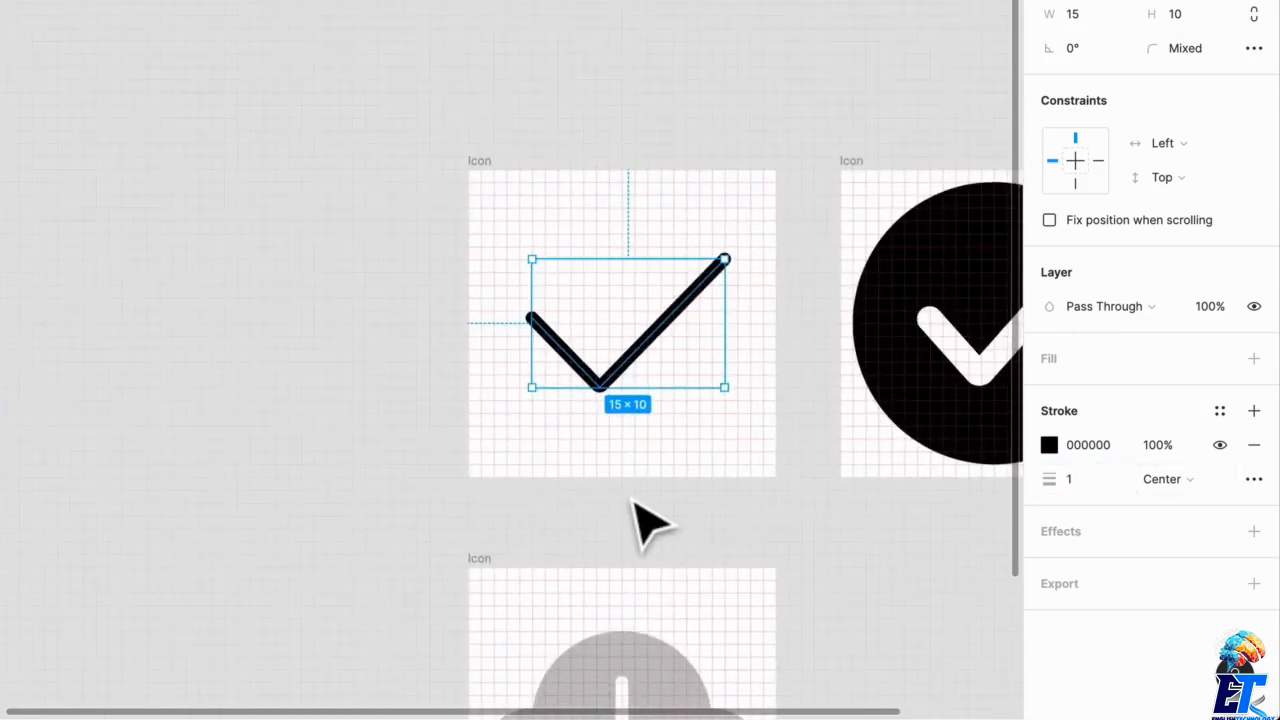
Change the cloud's fill color to black
scroll(646, 523, "down", 3)
scroll(630, 521, "down", 3)
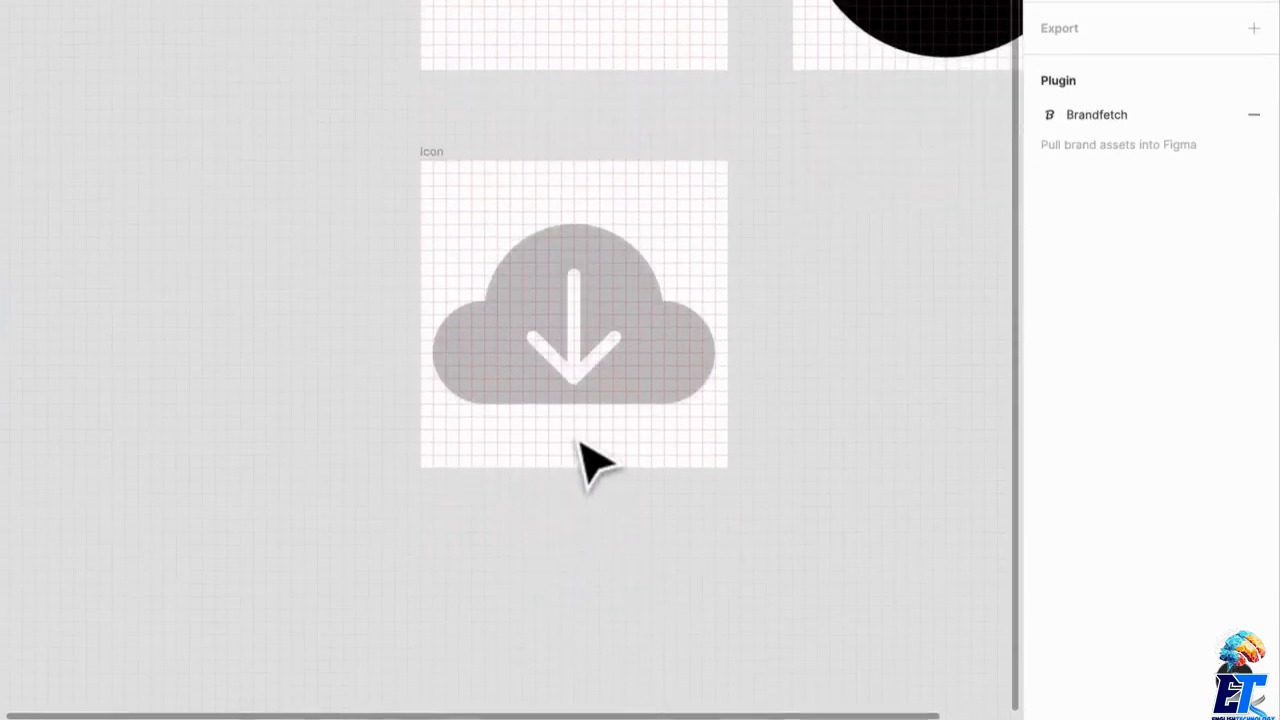
scroll(585, 565, "up", 3)
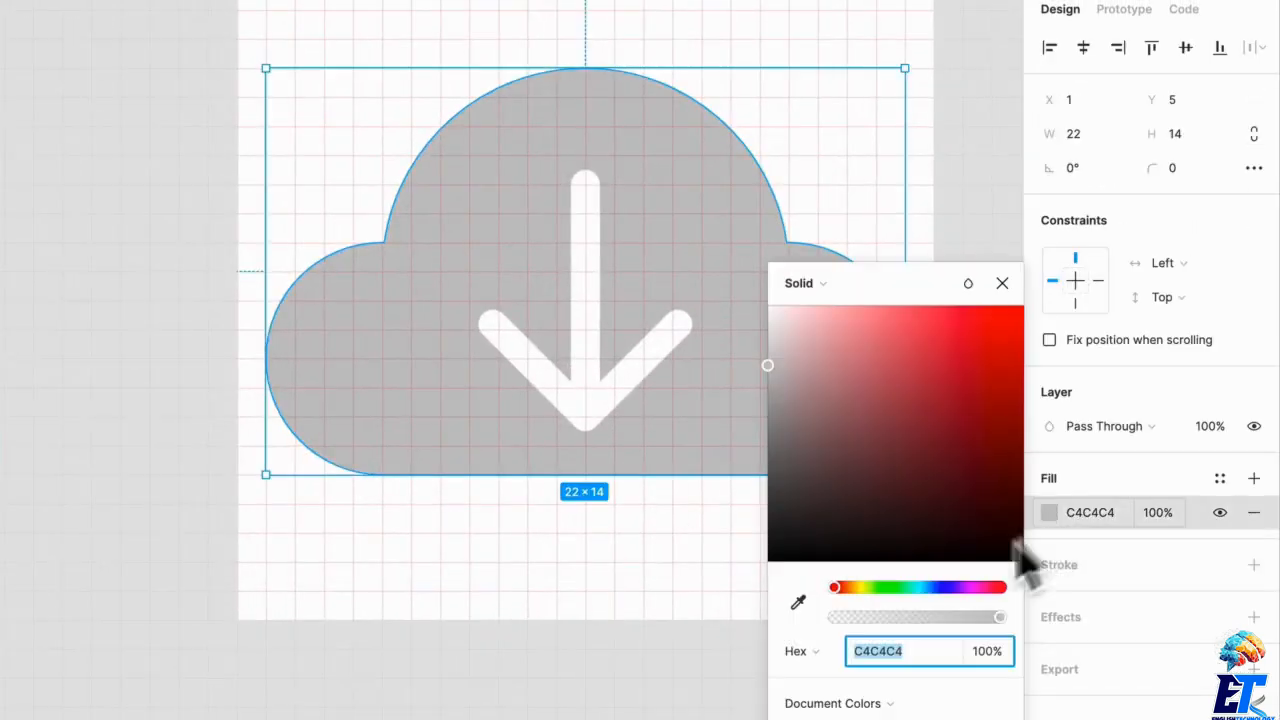
left_click_drag(1023, 549, 690, 688)
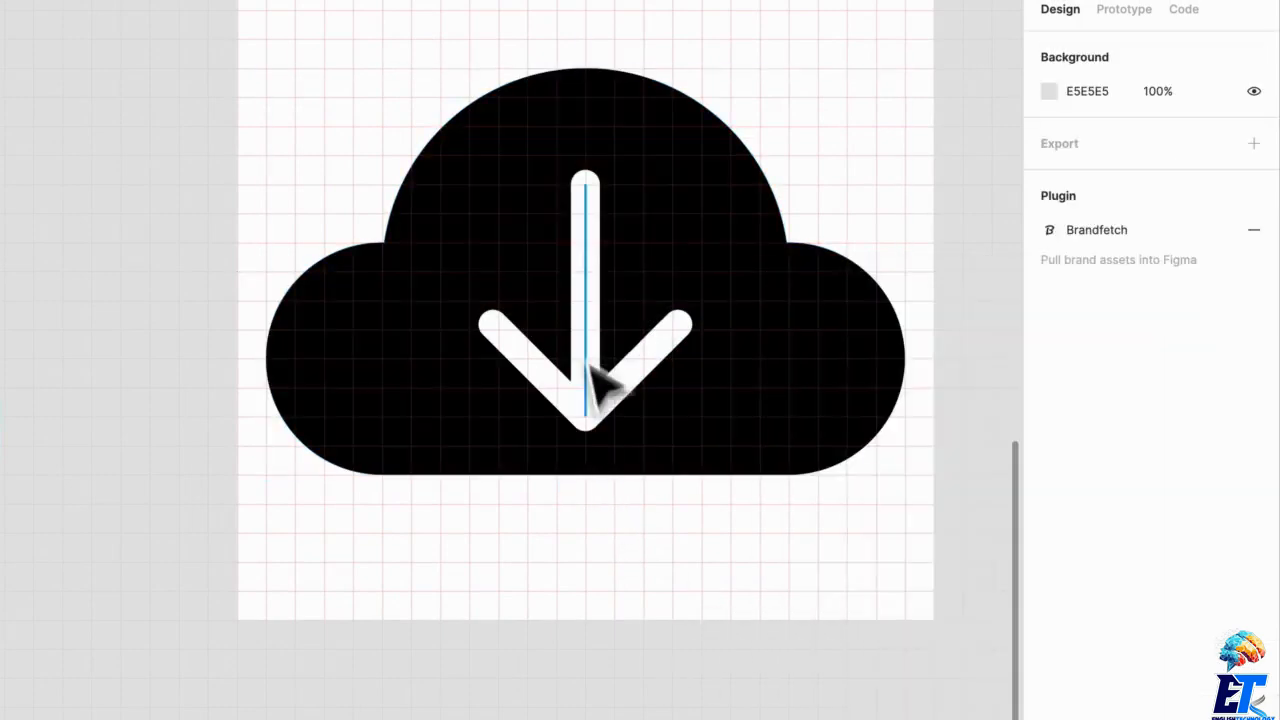
Try moving the cloud and arrow together out of the Icon frame, and undo the move
left_click(595, 375)
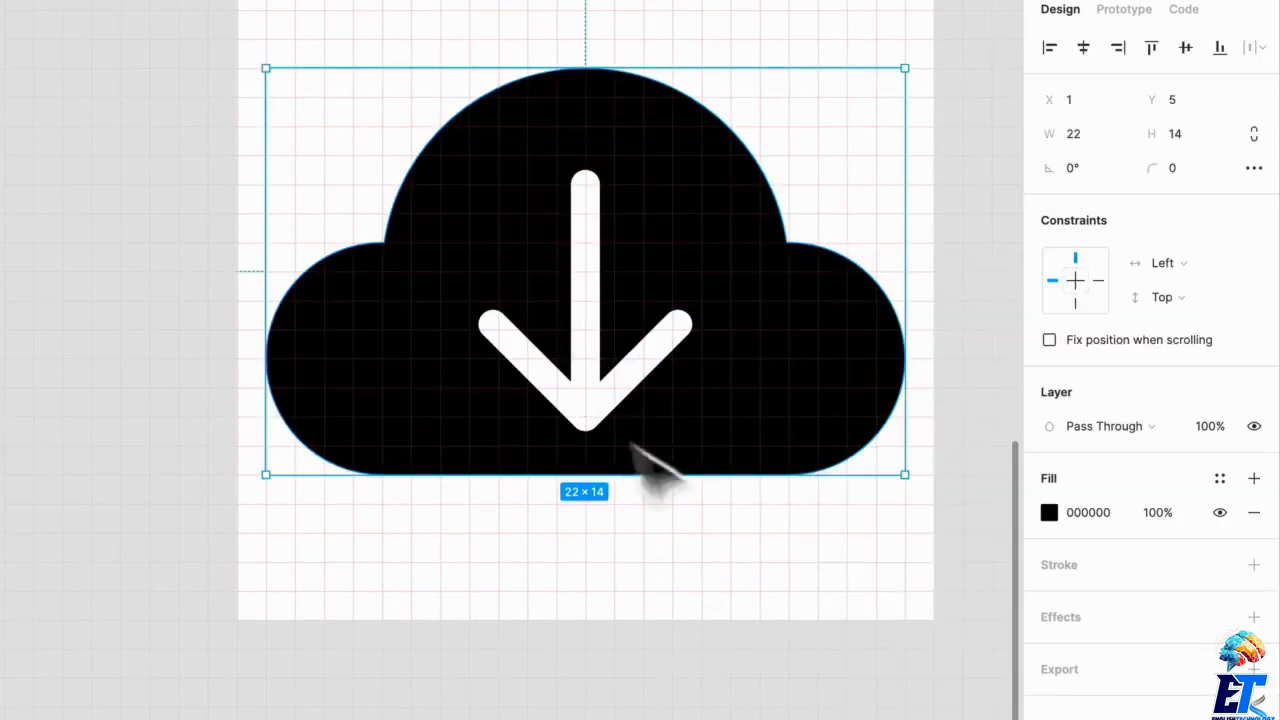
left_click_drag(671, 543, 470, 268)
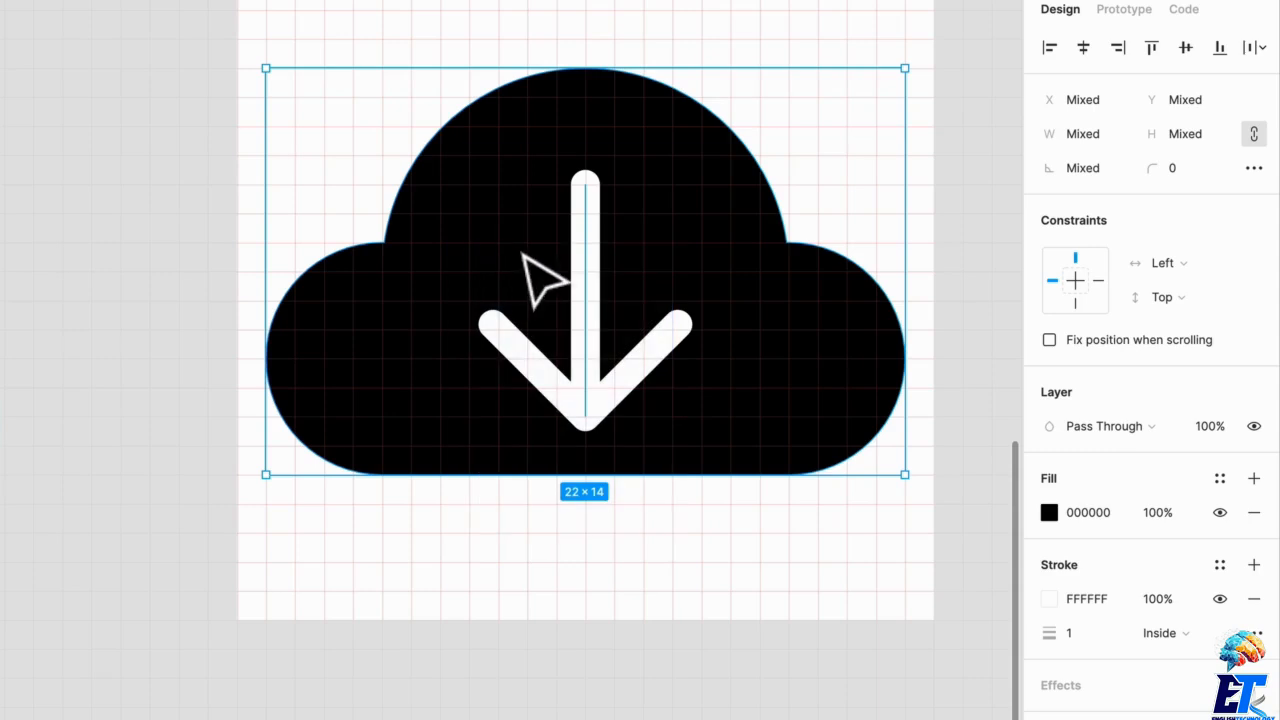
scroll(600, 266, "down", 3)
left_click_drag(606, 266, 309, 302)
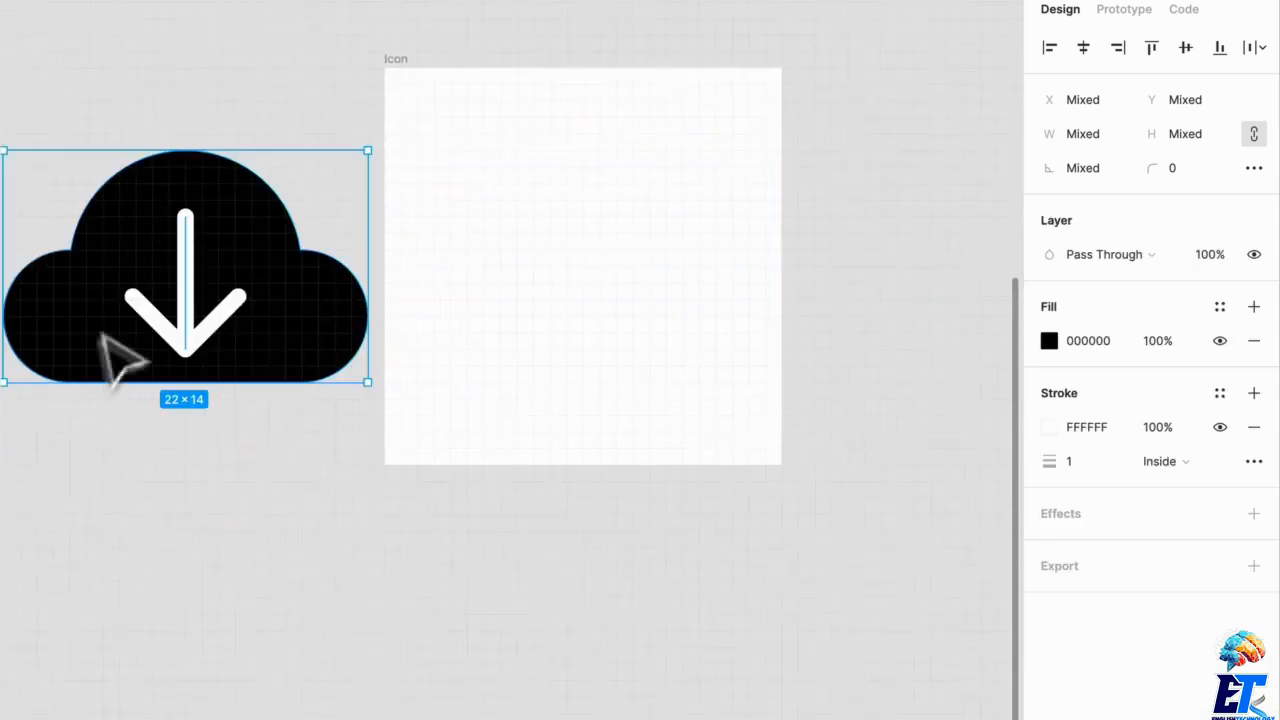
key("ctrl+z")
key("Escape")
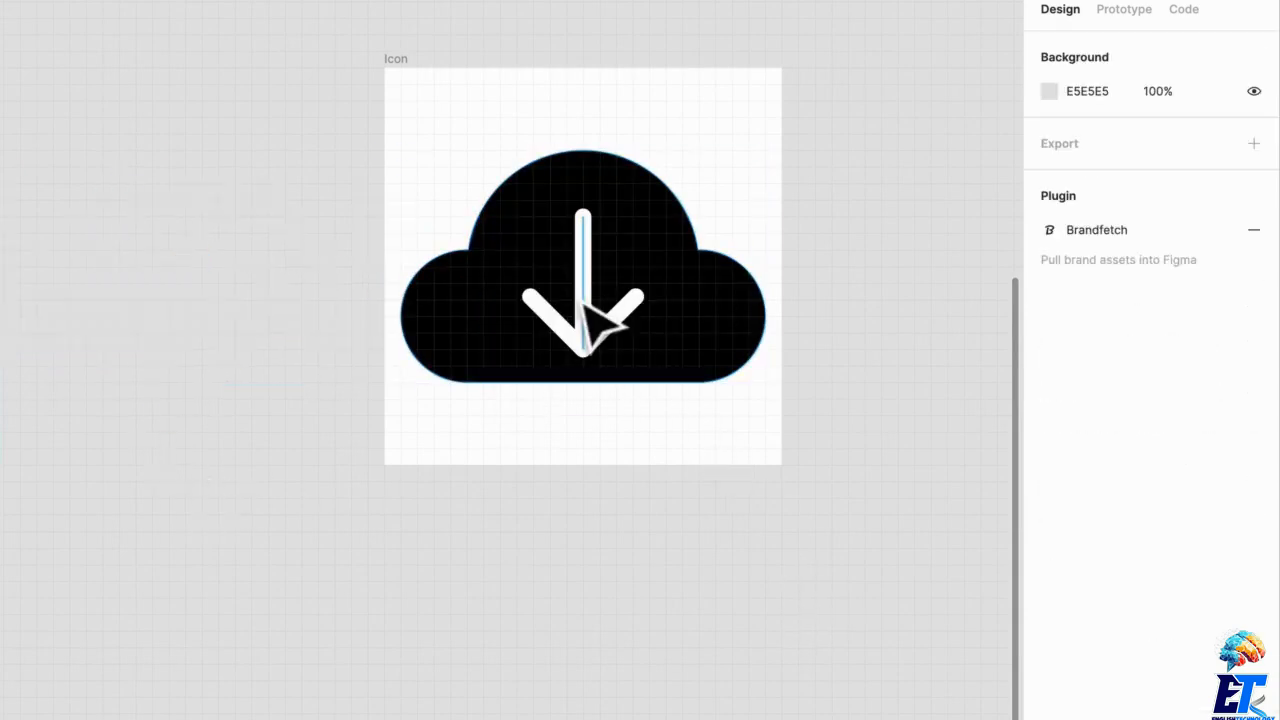
Outline the stroke of the white download arrow on the cloud
left_click(588, 310)
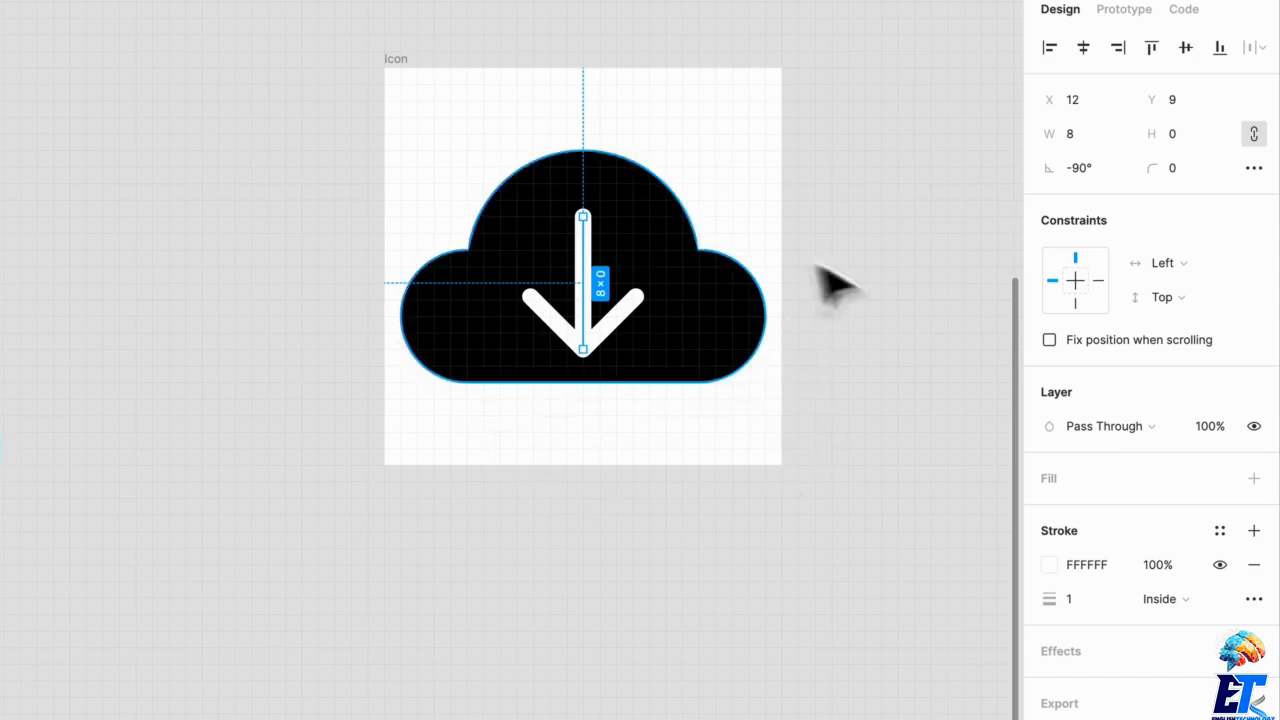
right_click(601, 336)
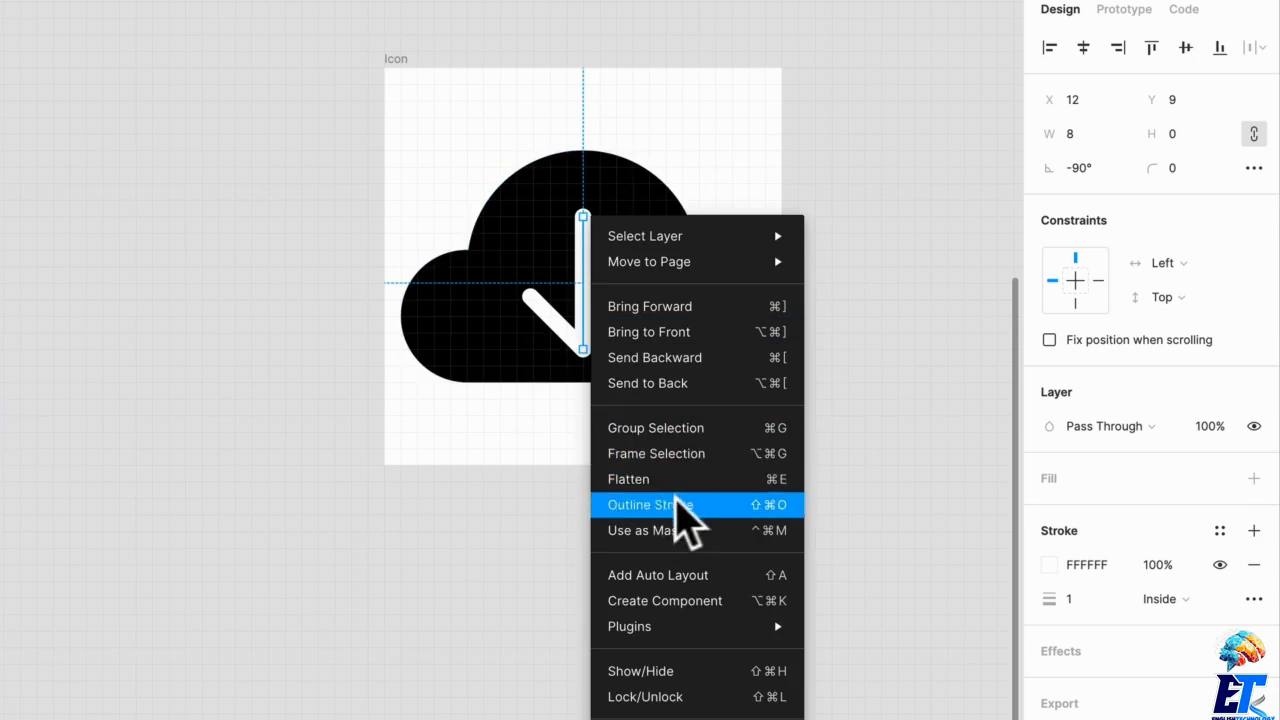
left_click(680, 510)
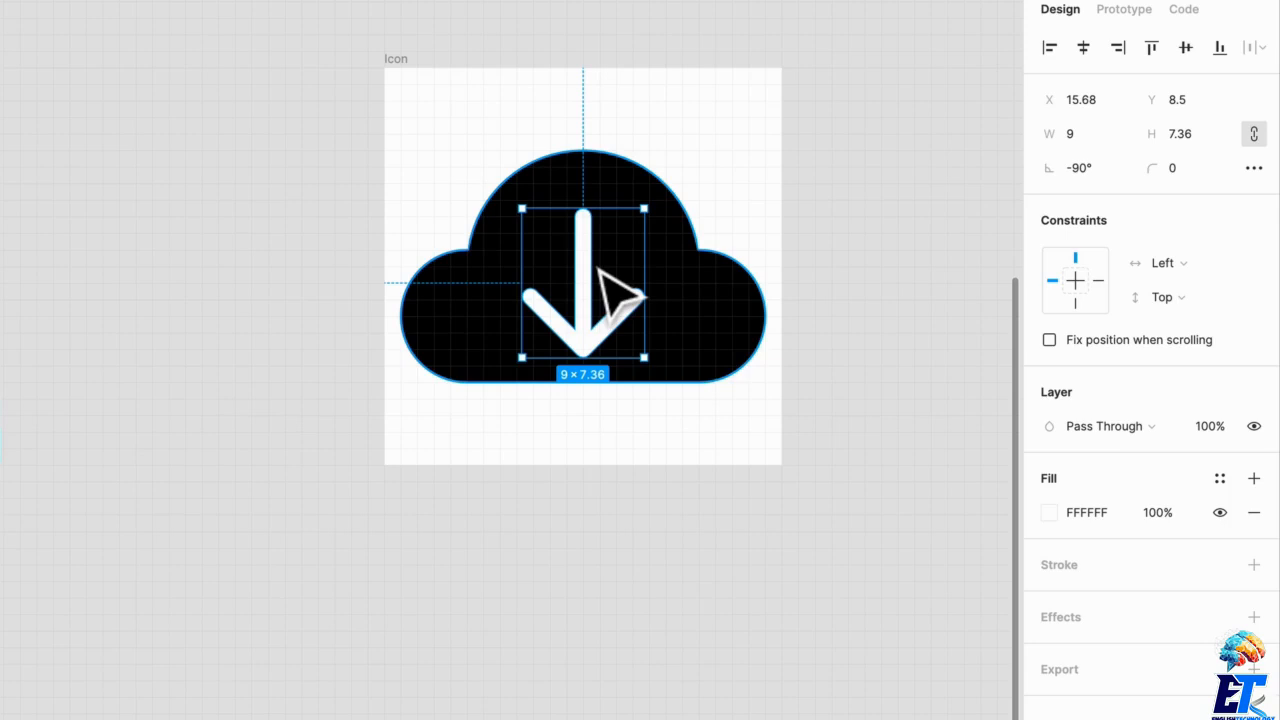
Subtract the outlined arrow from the black cloud shape
left_click(710, 318, "shift")
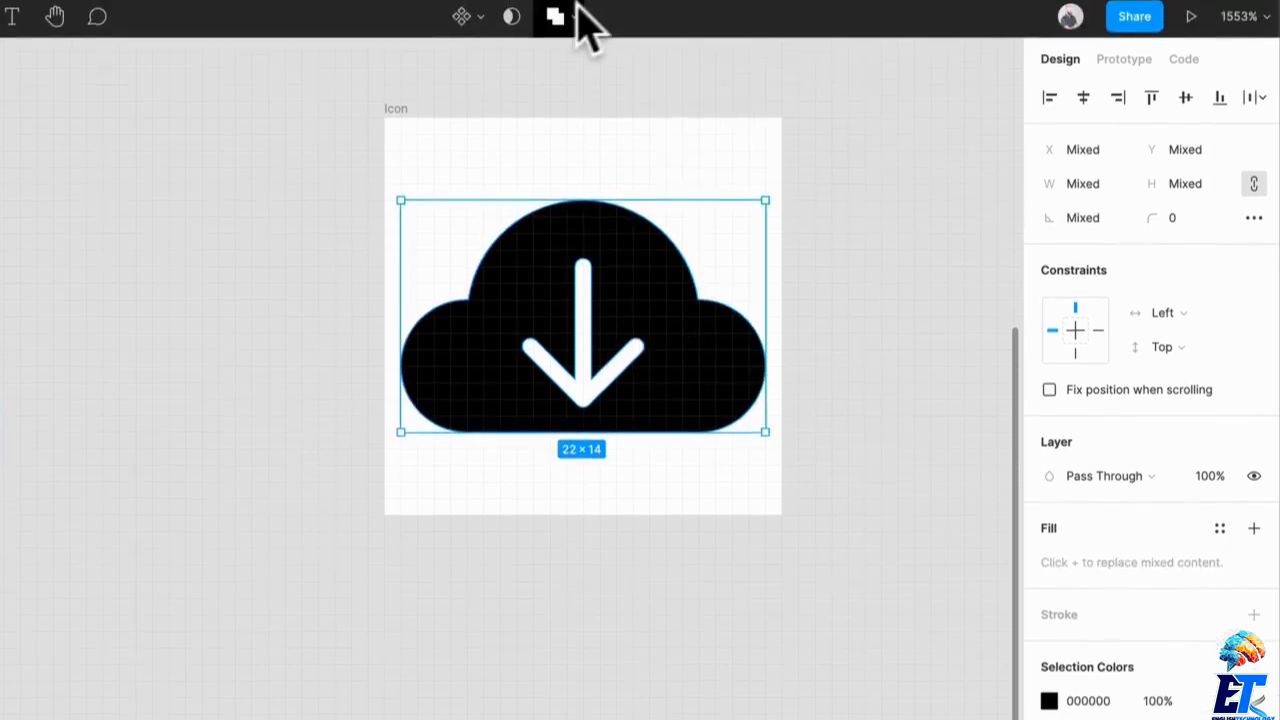
left_click(572, 20)
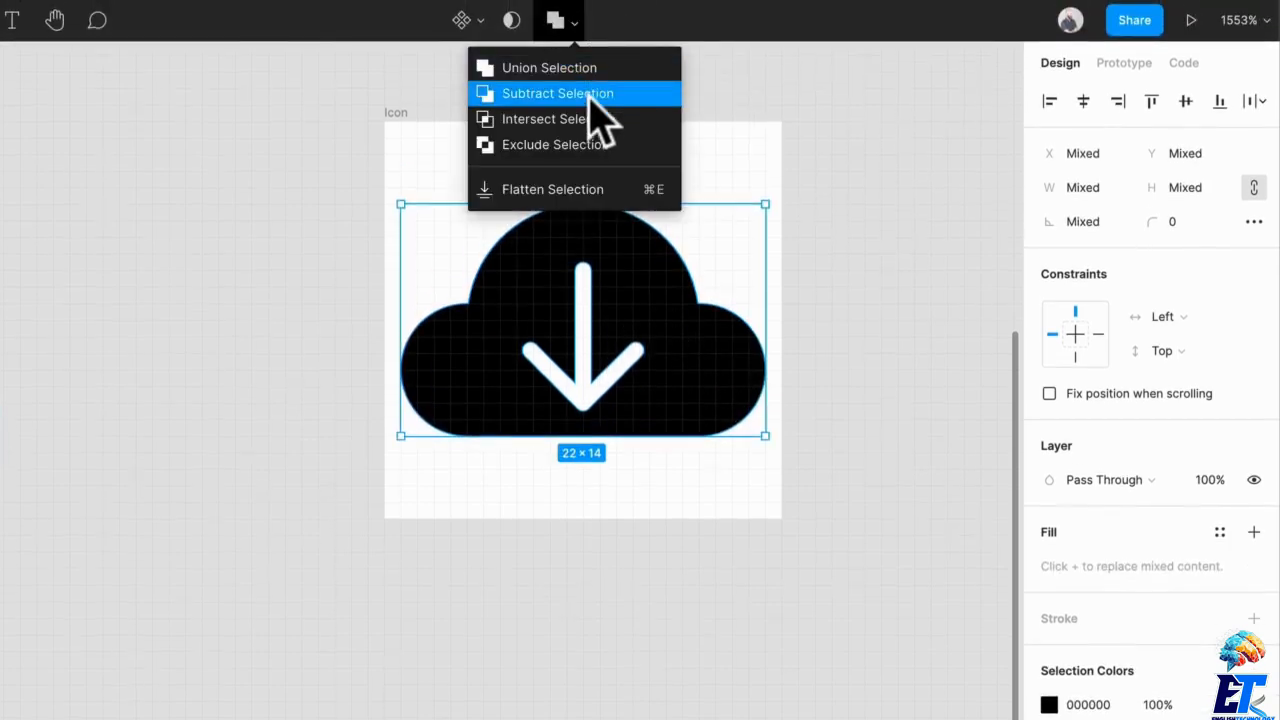
left_click(588, 94)
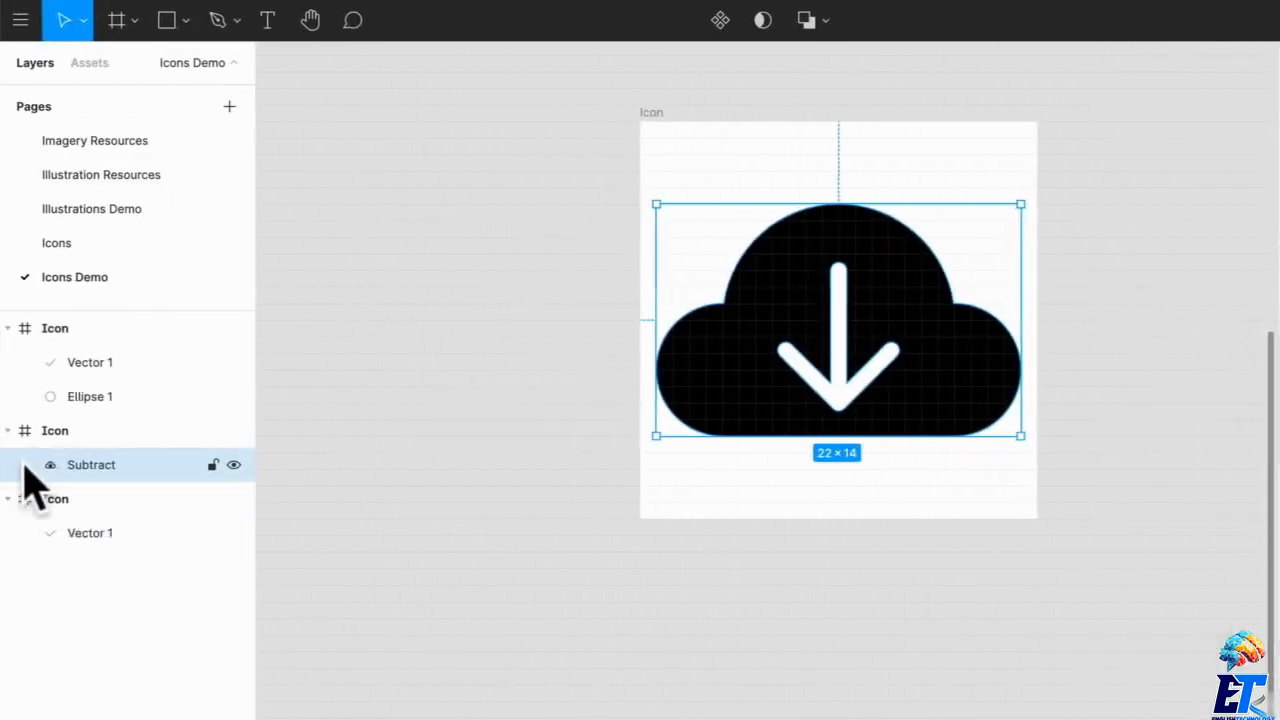
Expand the Subtract layer, try shifting the arrow inside it slightly, and undo the move
left_click(25, 465)
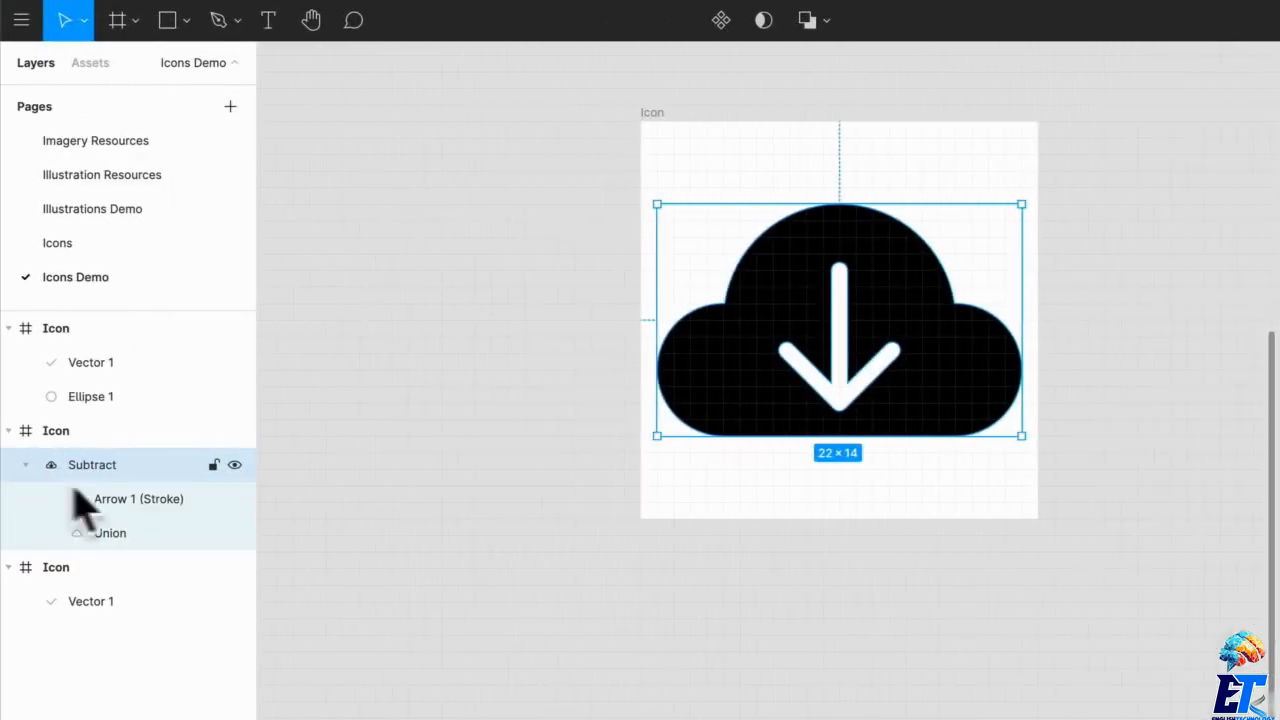
left_click(131, 499)
mouse_move(868, 378)
left_mouse_down()
mouse_move(930, 356)
mouse_move(896, 382)
left_mouse_up()
key("super+z")
Flatten the Subtract group into a single vector and inspect its vector points
left_click(125, 465)
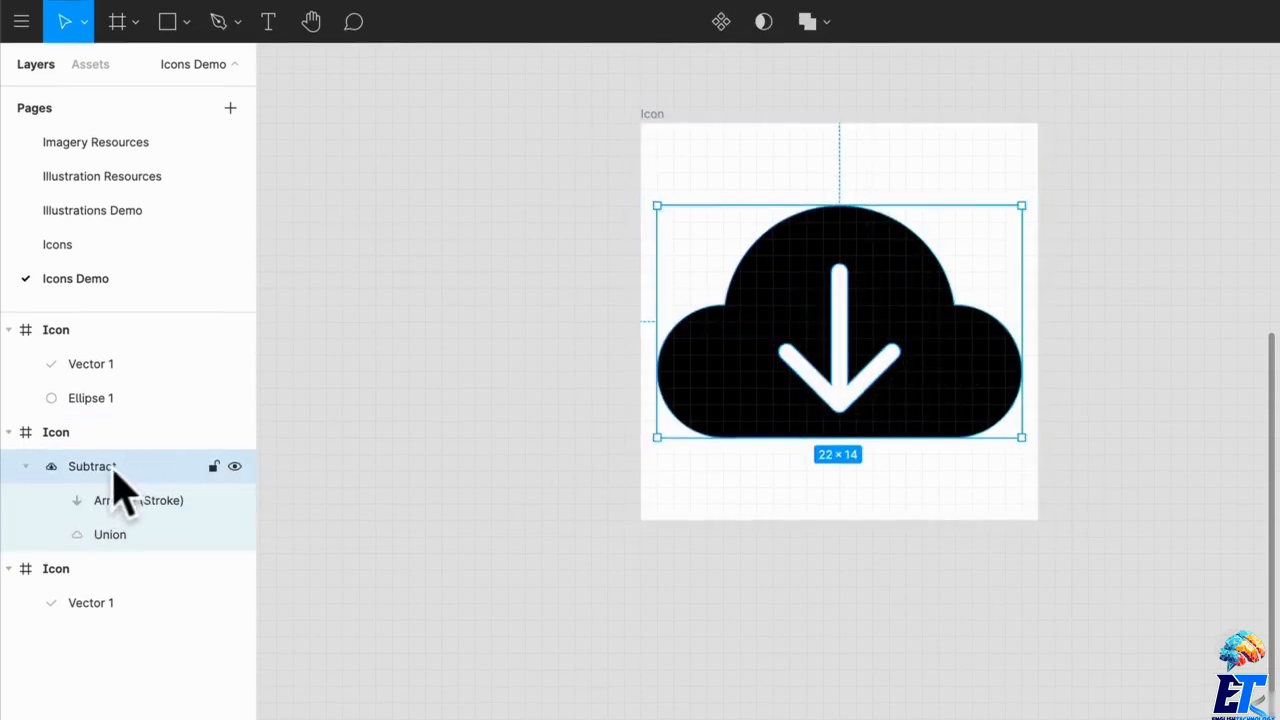
right_click(118, 487)
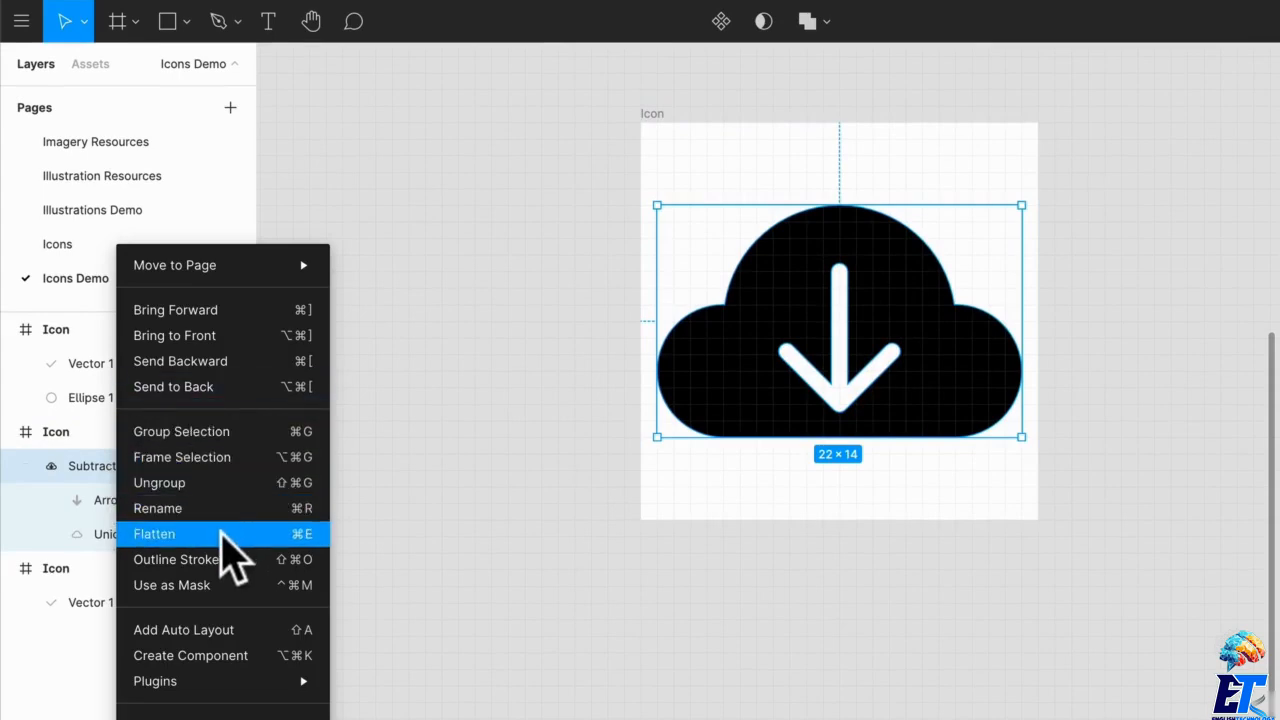
right_click(880, 550)
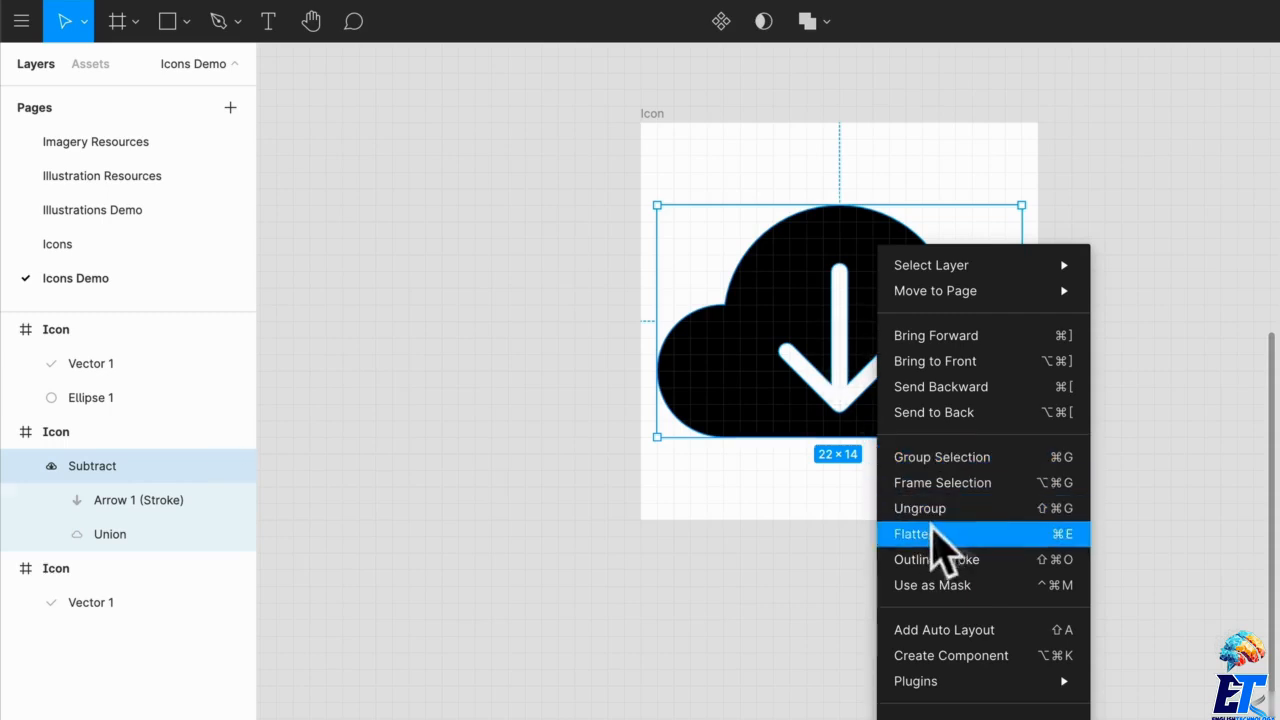
left_click(925, 534)
left_click(929, 512)
left_click(848, 335)
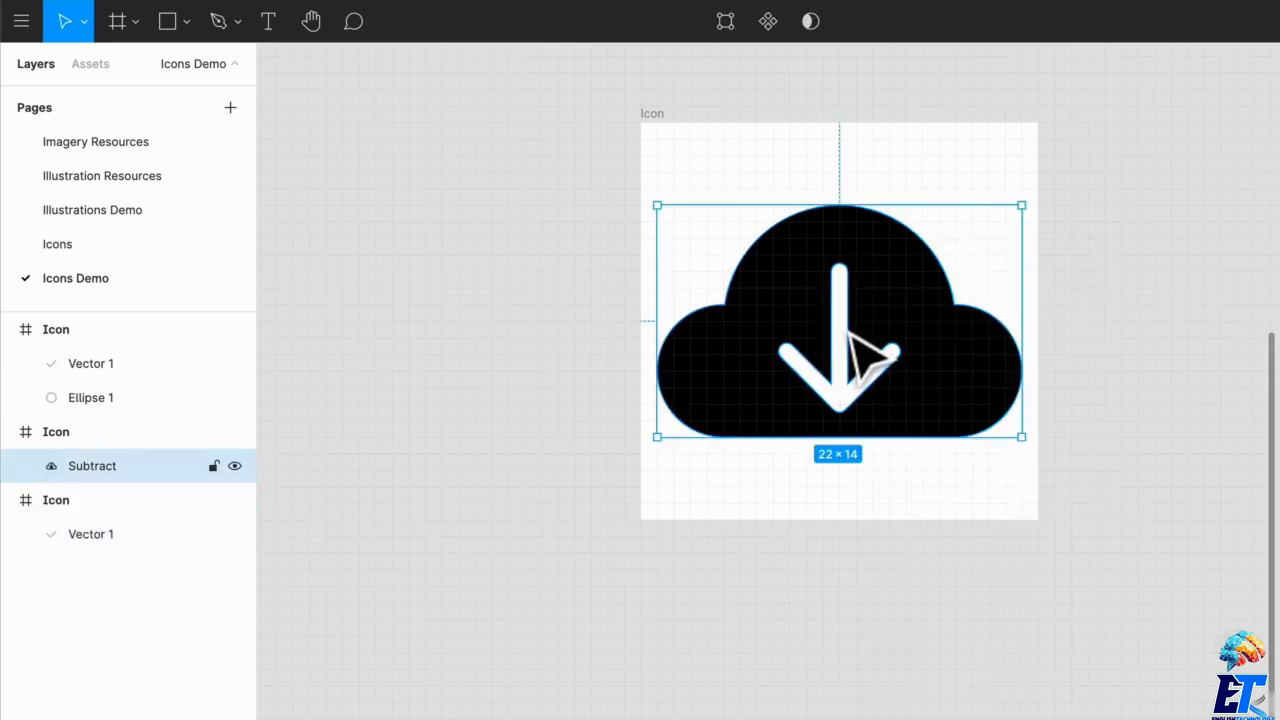
double_click(848, 335)
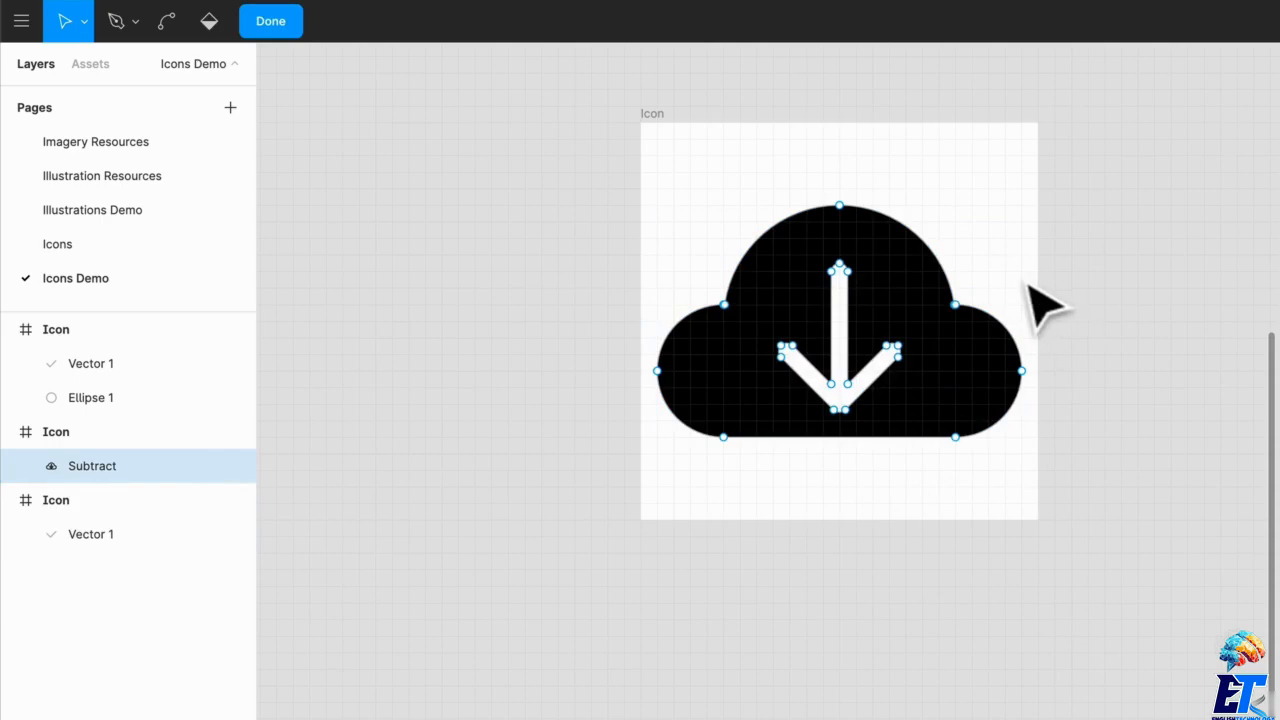
key("Escape")
key("Escape")
Duplicate the cloud Icon frame below the circled check mark icon and delete the cloud from the copy
scroll(1020, 306, "right", 3)
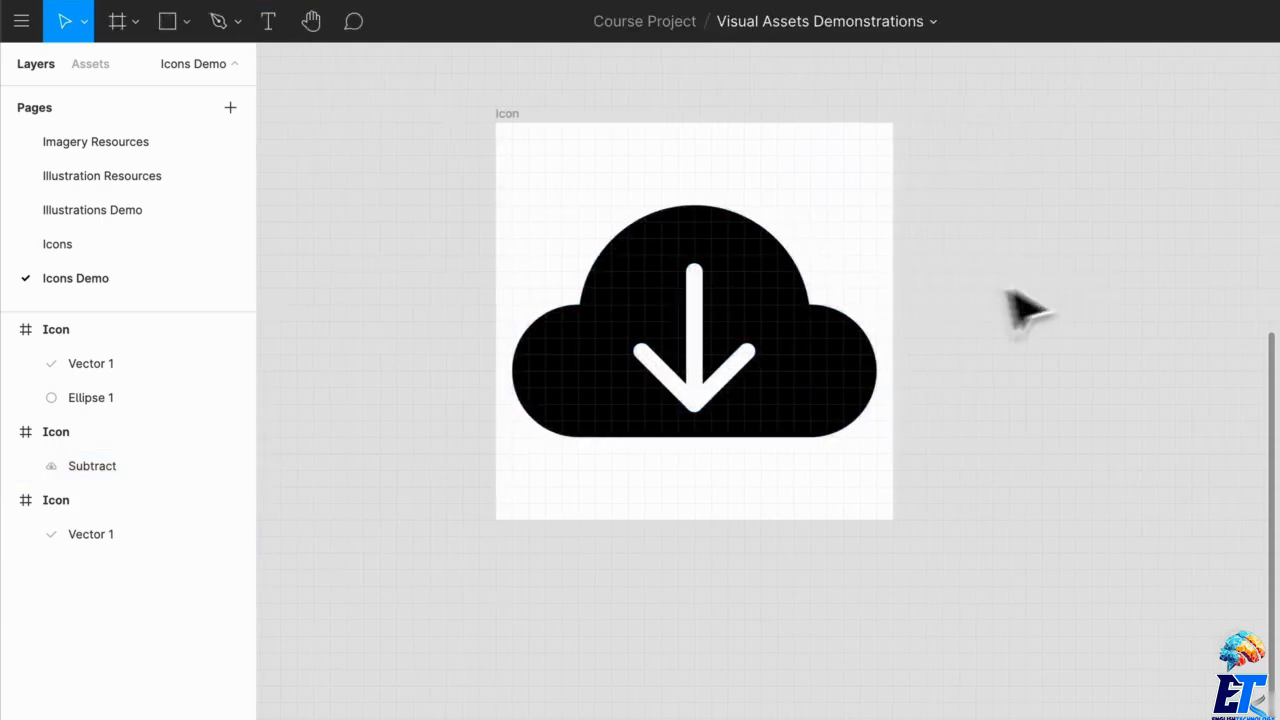
scroll(990, 315, "down", 3)
scroll(986, 309, "right", 3)
scroll(980, 323, "up", 3)
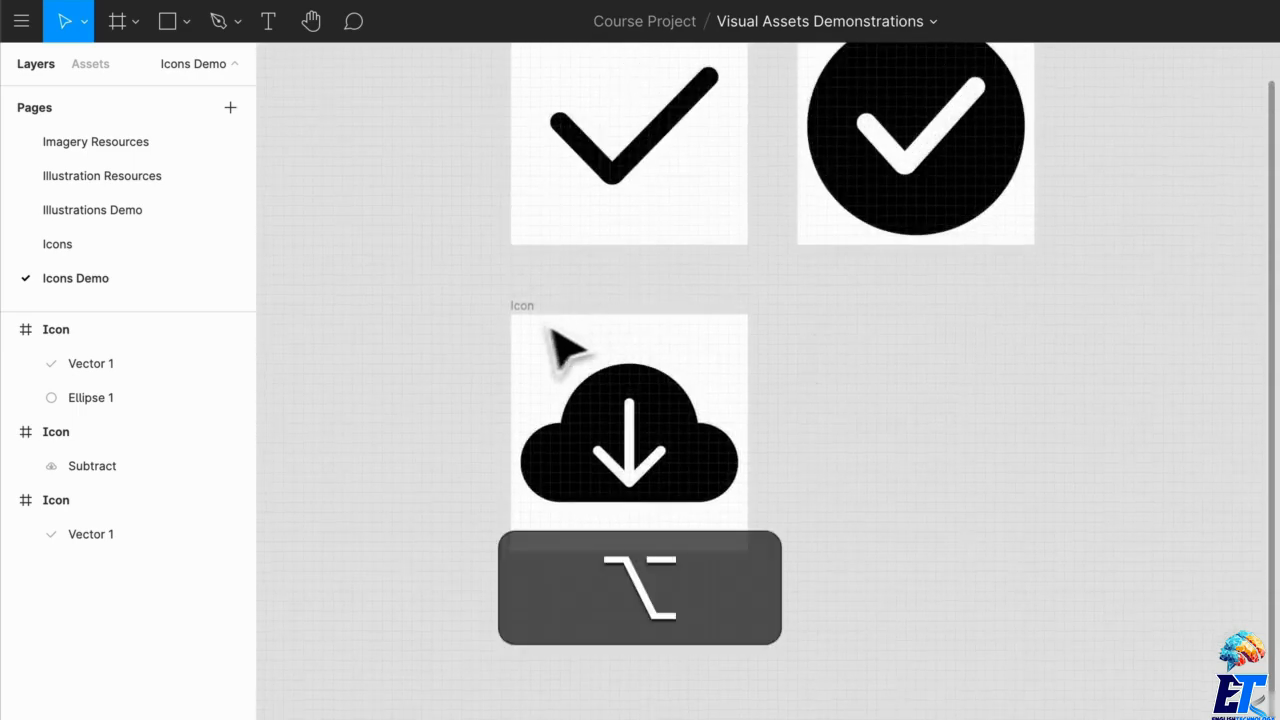
left_click_drag(560, 343, 828, 343)
left_click(914, 460)
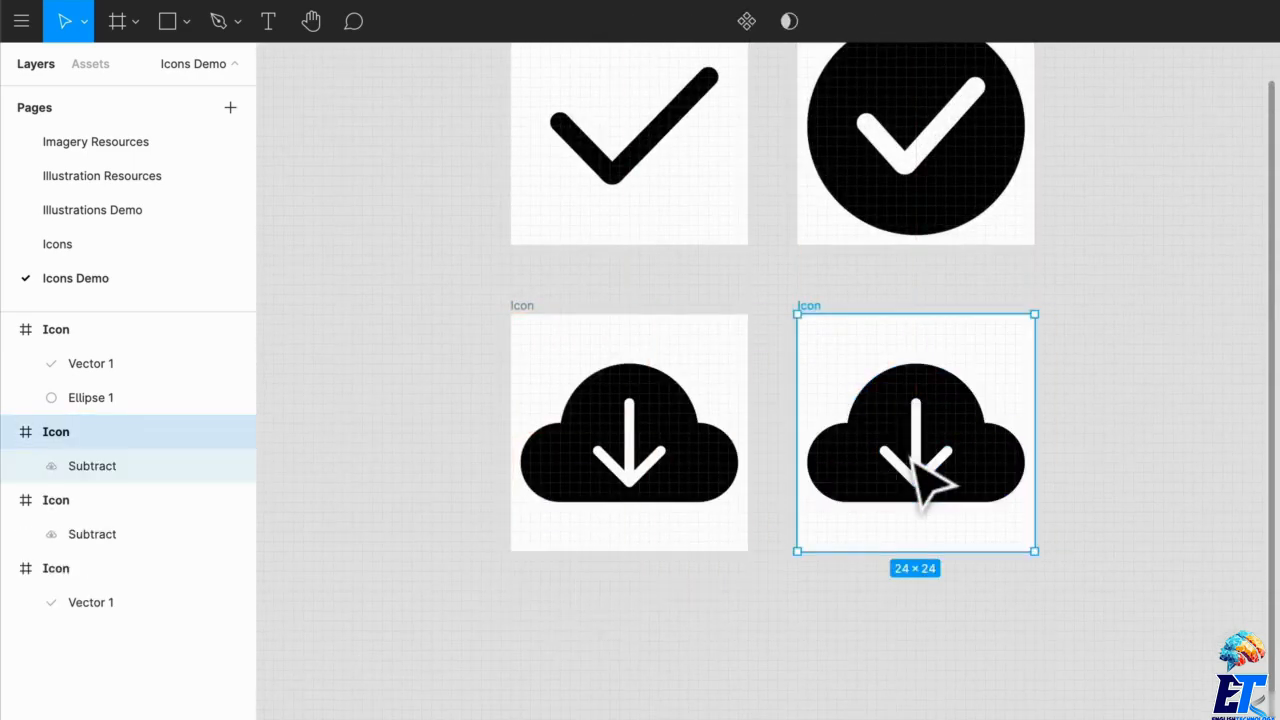
key("Delete")
Draw a 14 × 14 square centered in the empty Icon frame
scroll(928, 487, "up", 3)
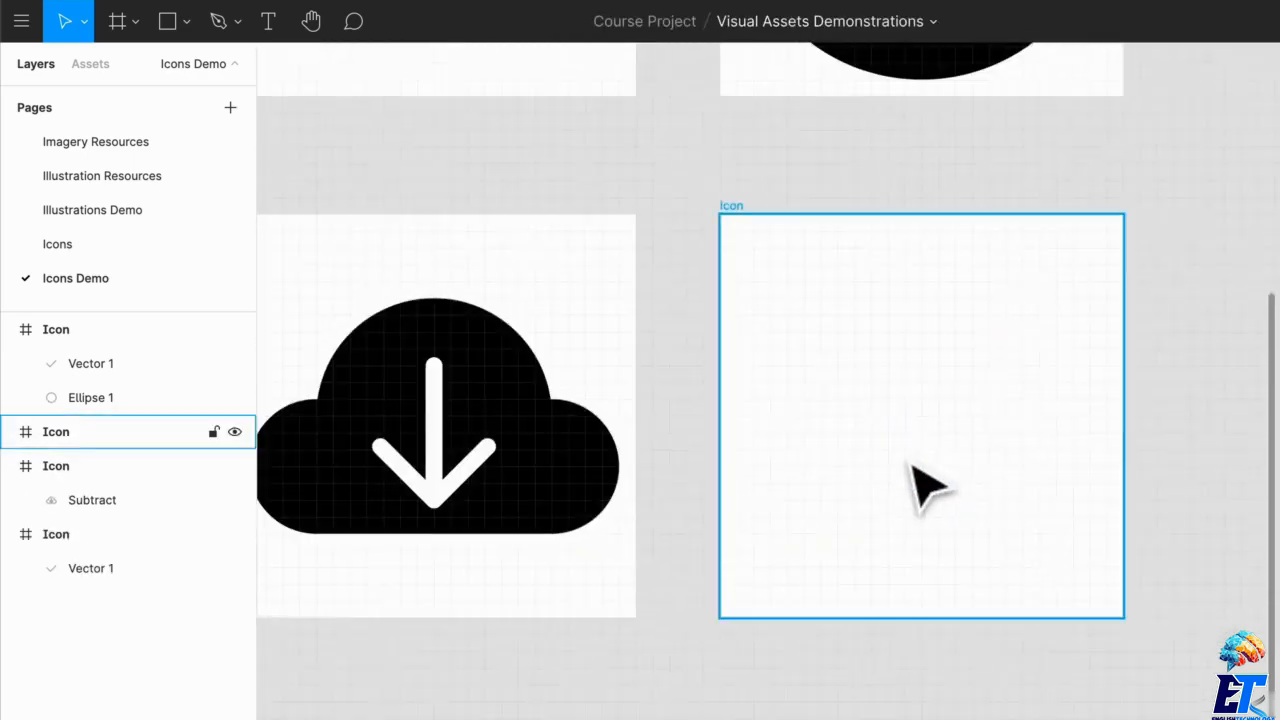
left_click(1143, 480)
scroll(1143, 480, "up", 2)
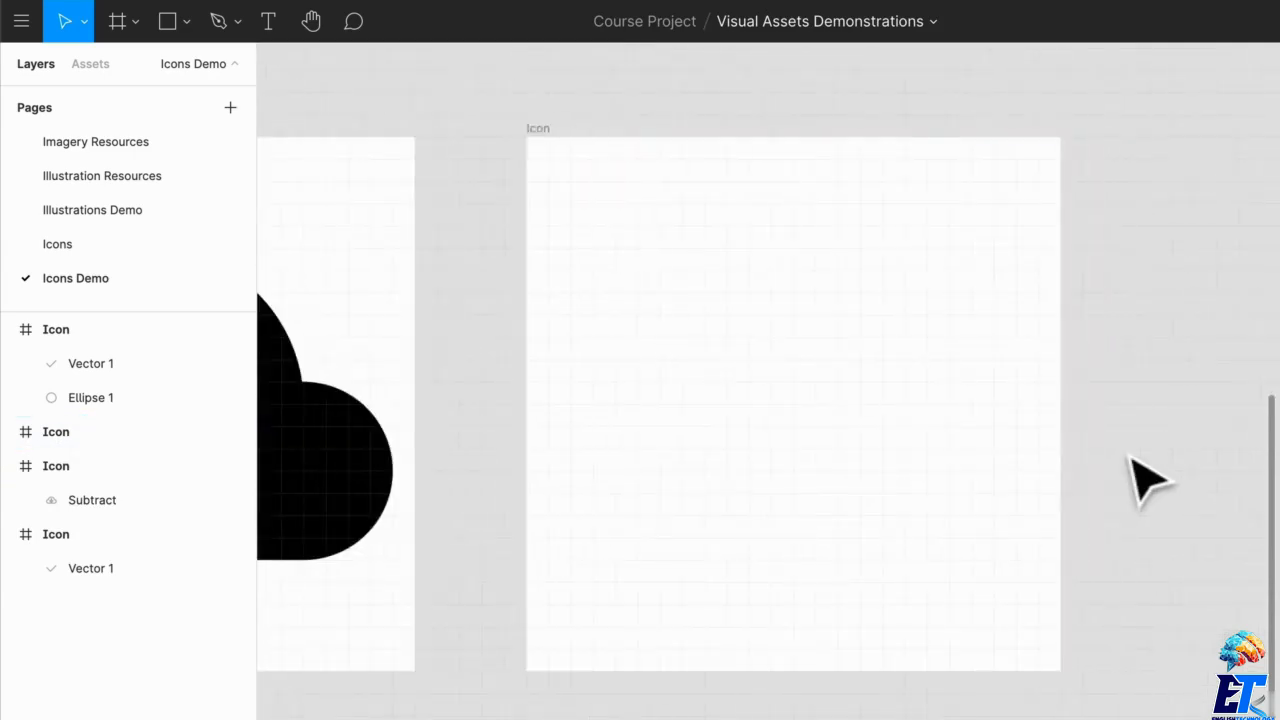
key("r")
left_click_drag(637, 270, 903, 575)
left_click_drag(882, 517, 880, 497)
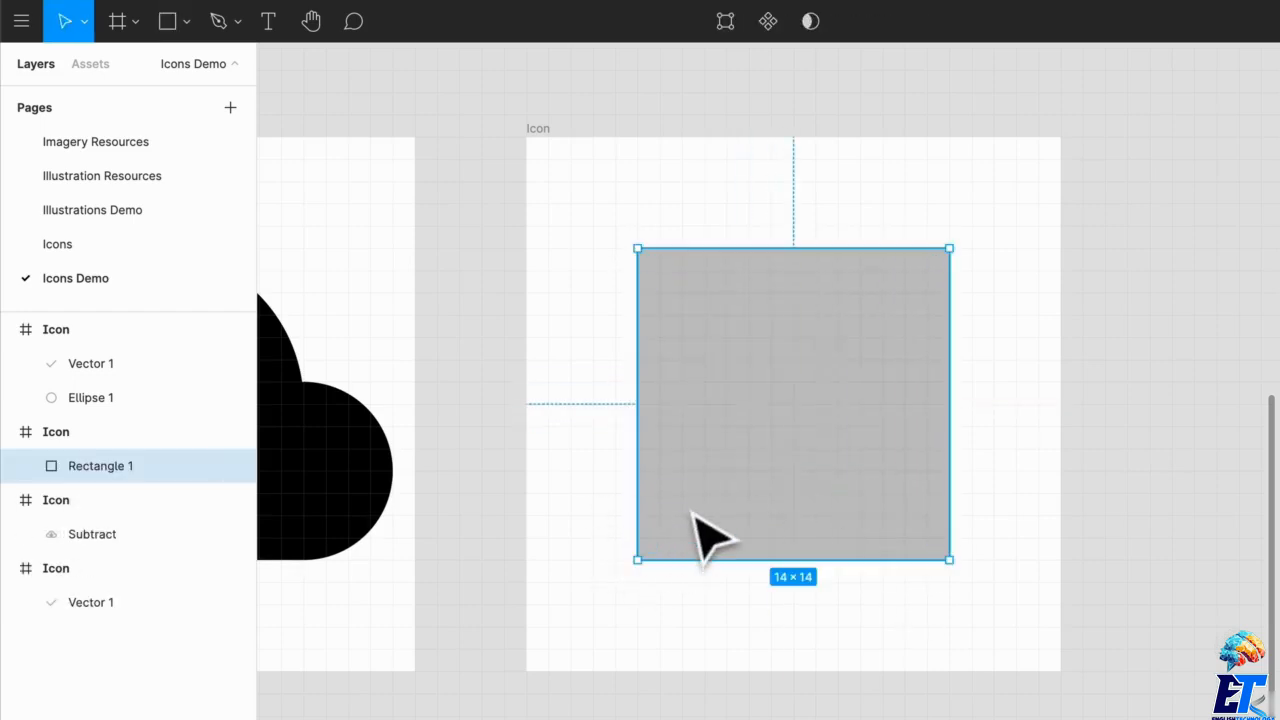
Try editing the square's lower-left corner point, undo the change, and leave vector editing
double_click(705, 540)
mouse_move(640, 563)
left_mouse_down()
mouse_move(874, 420)
mouse_move(620, 572)
mouse_move(645, 563)
left_mouse_up()
key("ctrl")
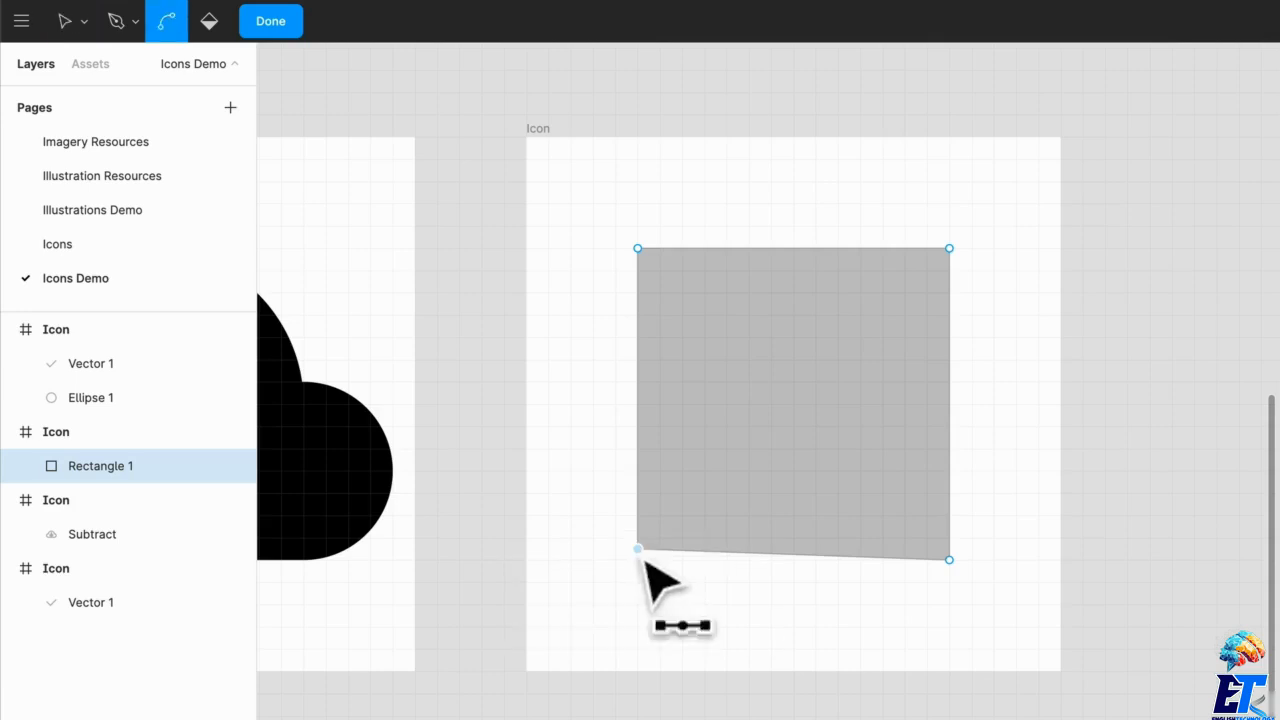
key("ctrl+z")
key("Escape")
Move the square's lower-left corner point diagonally past its upper-right corner to form a navigation arrow
double_click(771, 467)
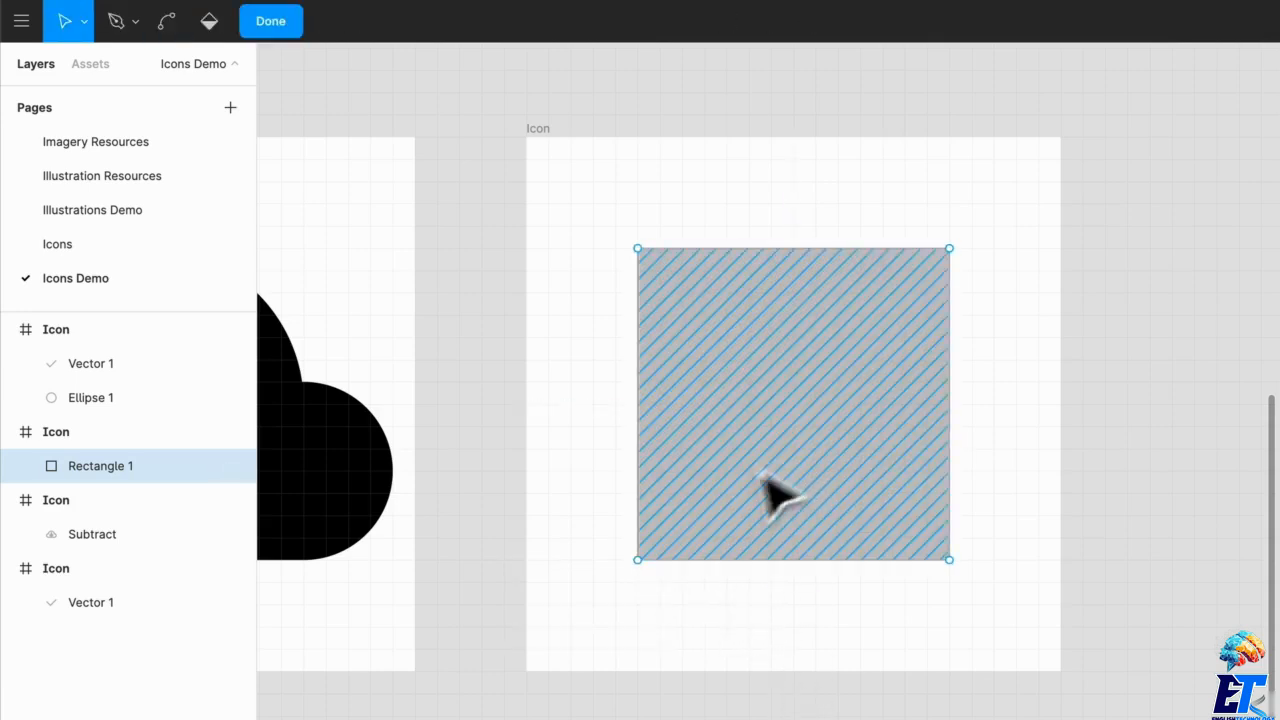
key("shift")
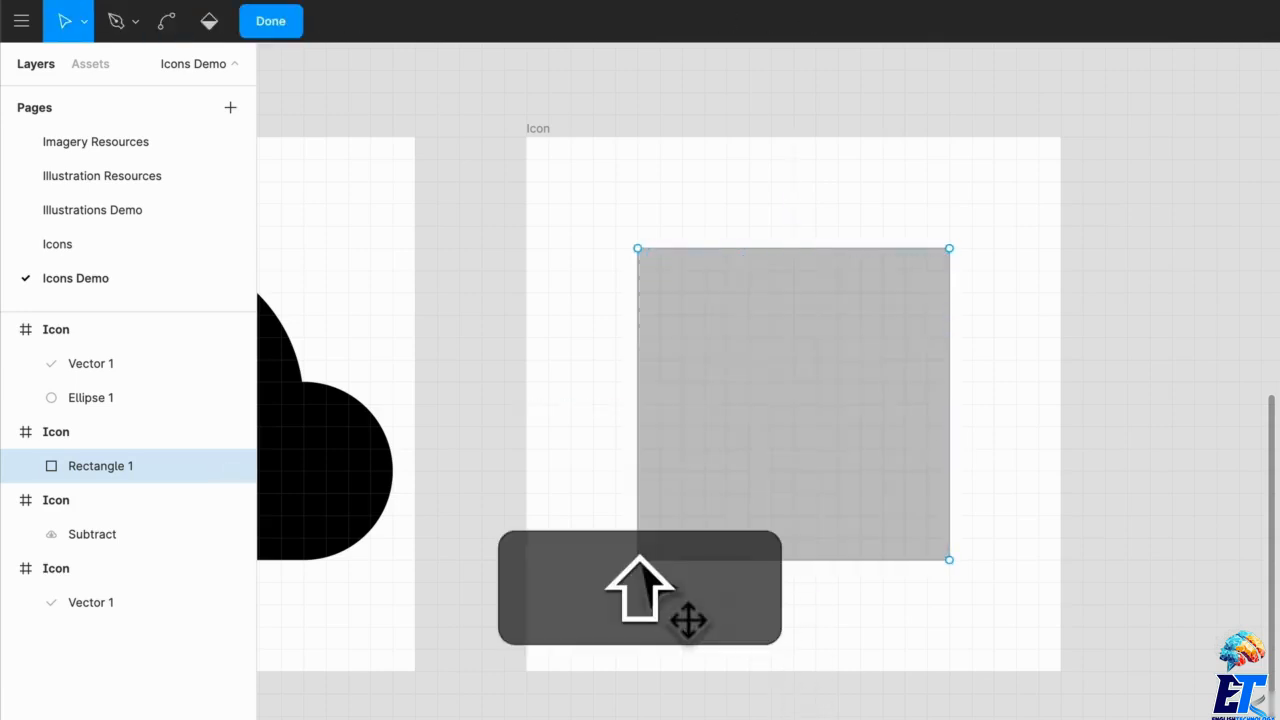
left_click_drag(641, 565, 1175, 250)
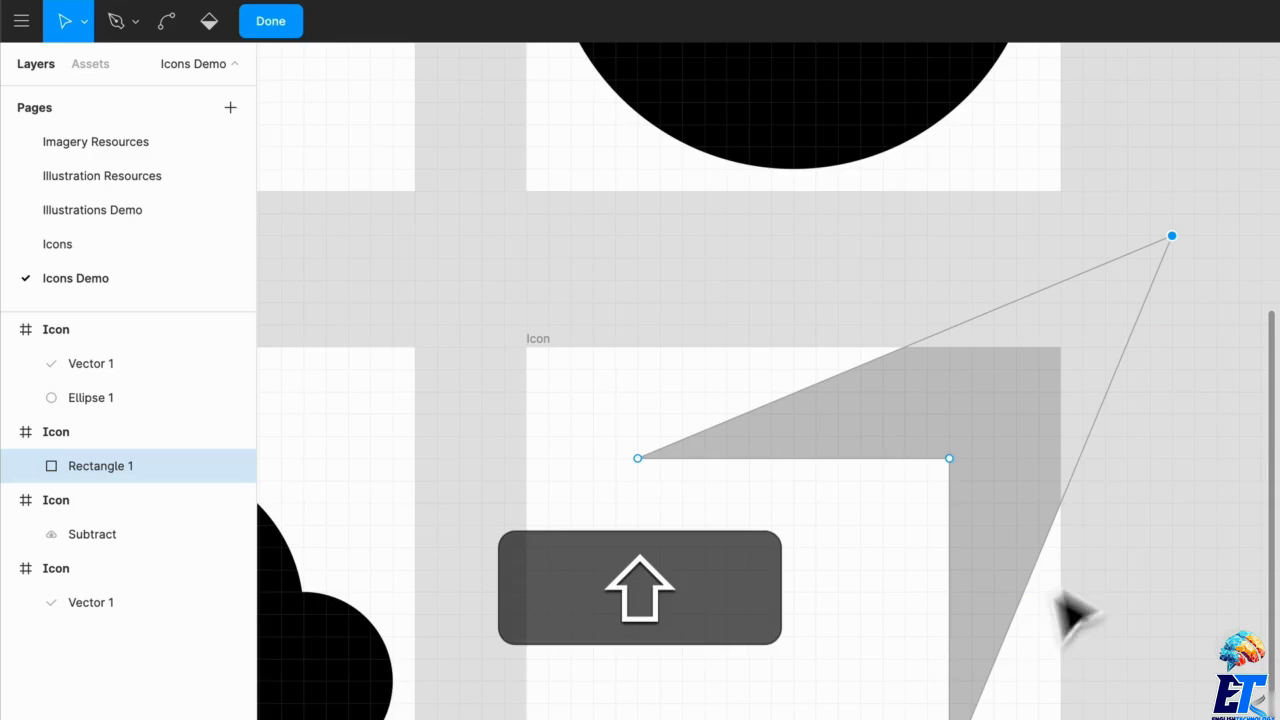
Reposition the navigation arrow over its Icon frame and scale it down to 18 × 18
mouse_move(1027, 490)
left_mouse_down()
mouse_move(936, 605)
mouse_move(902, 623)
left_mouse_up()
key("Return")
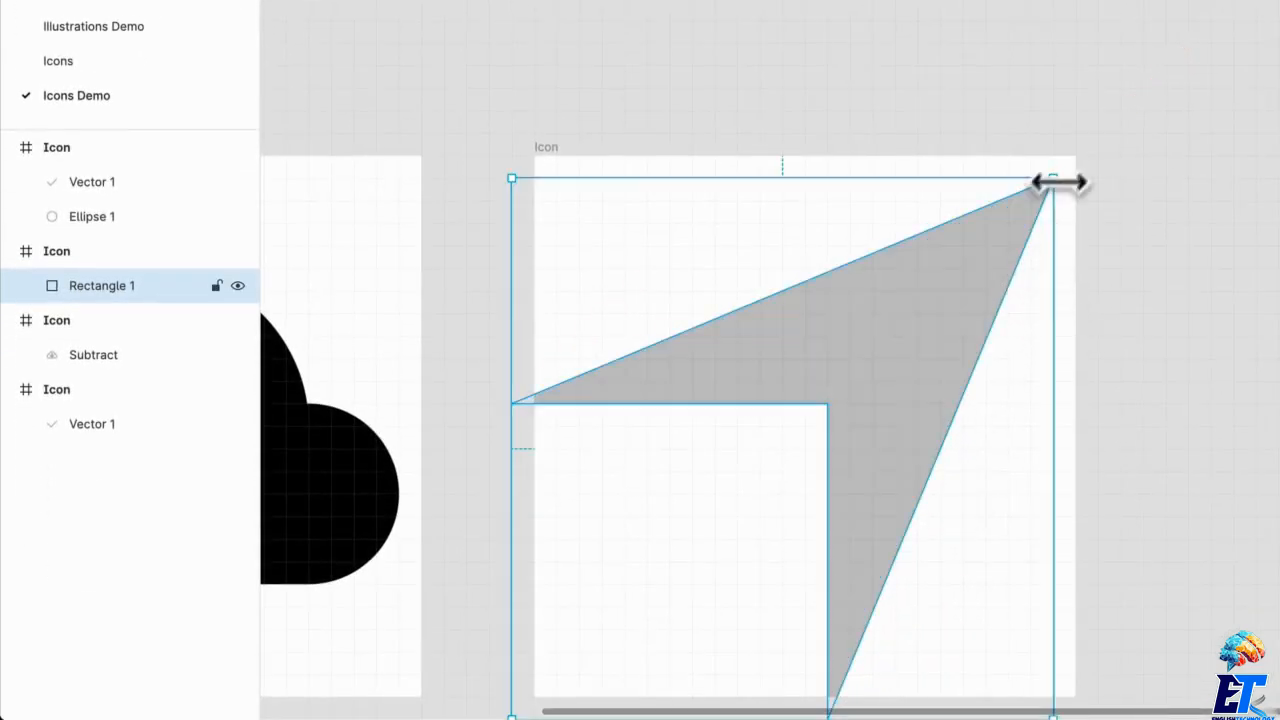
left_click_drag(1058, 182, 995, 264)
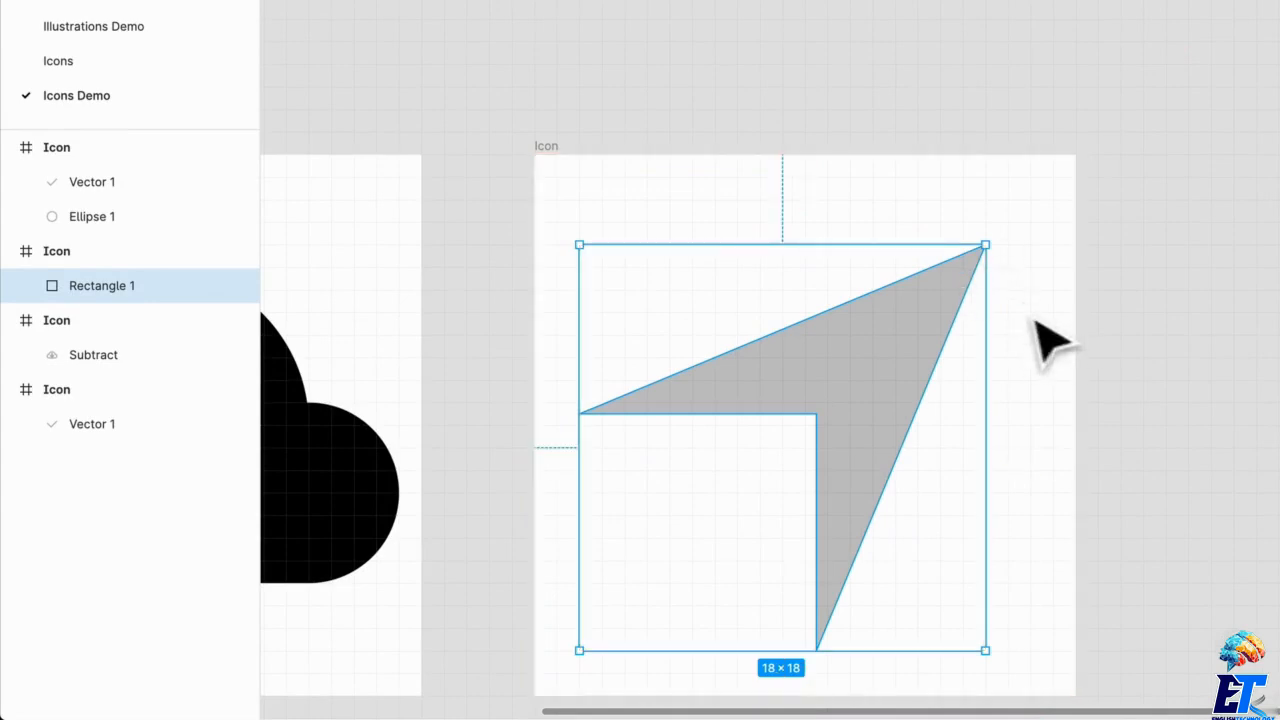
scroll(1030, 389, "down", 1)
Fill the navigation arrow with the black sampled from the cloud icon
left_click(1041, 391)
scroll(1021, 391, "down", 2)
left_click(908, 266)
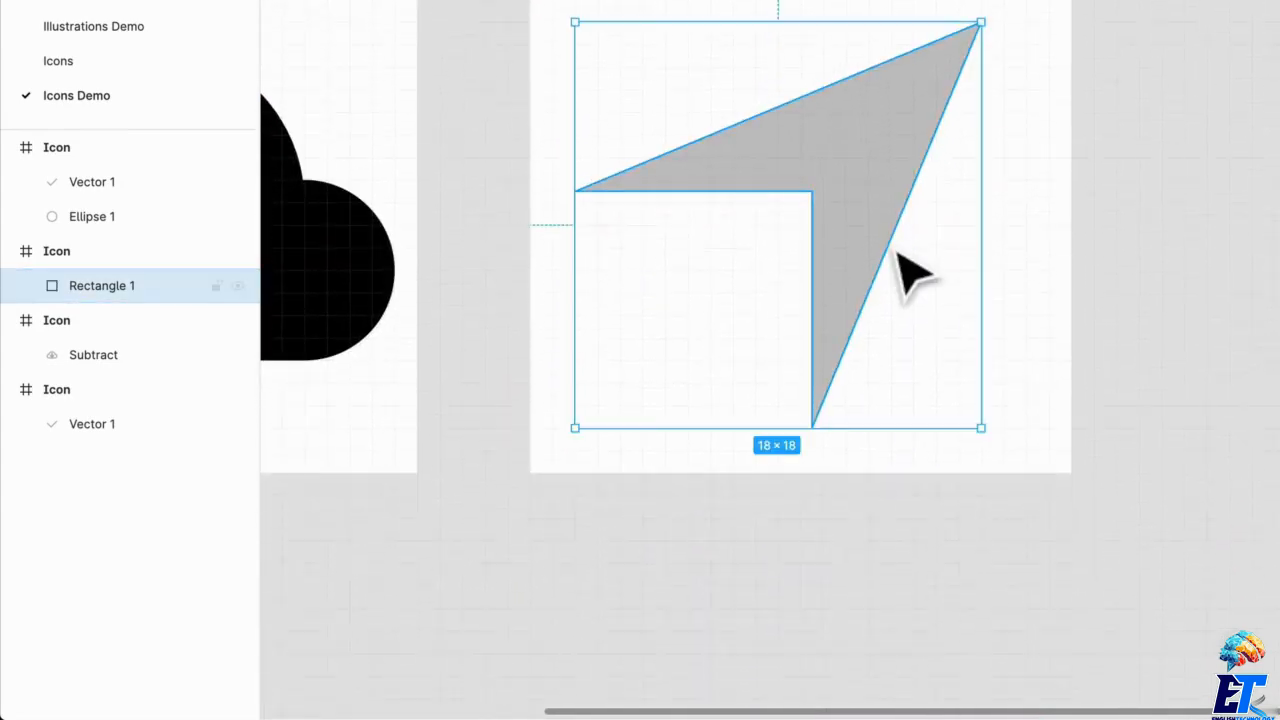
key("i")
left_click(332, 325)
left_click(742, 541)
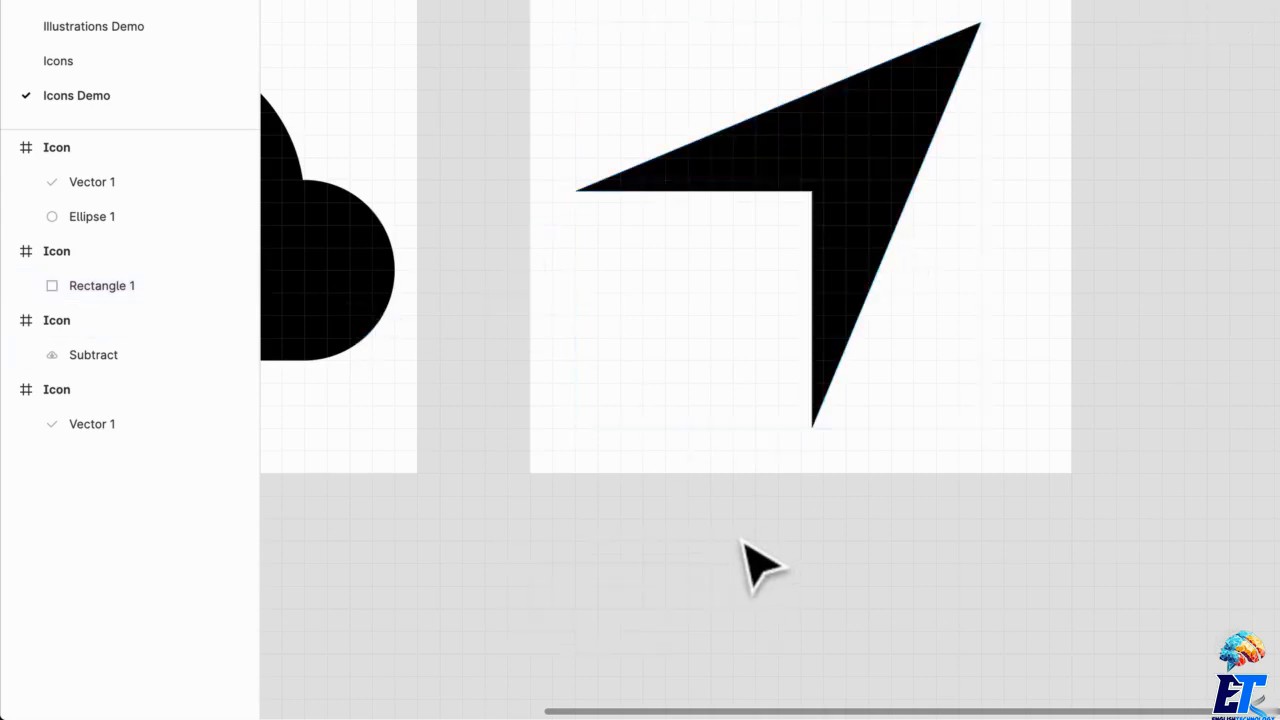
Duplicate the navigation arrow's Icon frame beside it and delete the arrow from the copy
scroll(768, 471, "down", 5)
scroll(760, 440, "right", 2)
left_click_drag(499, 211, 838, 247)
left_click(965, 345)
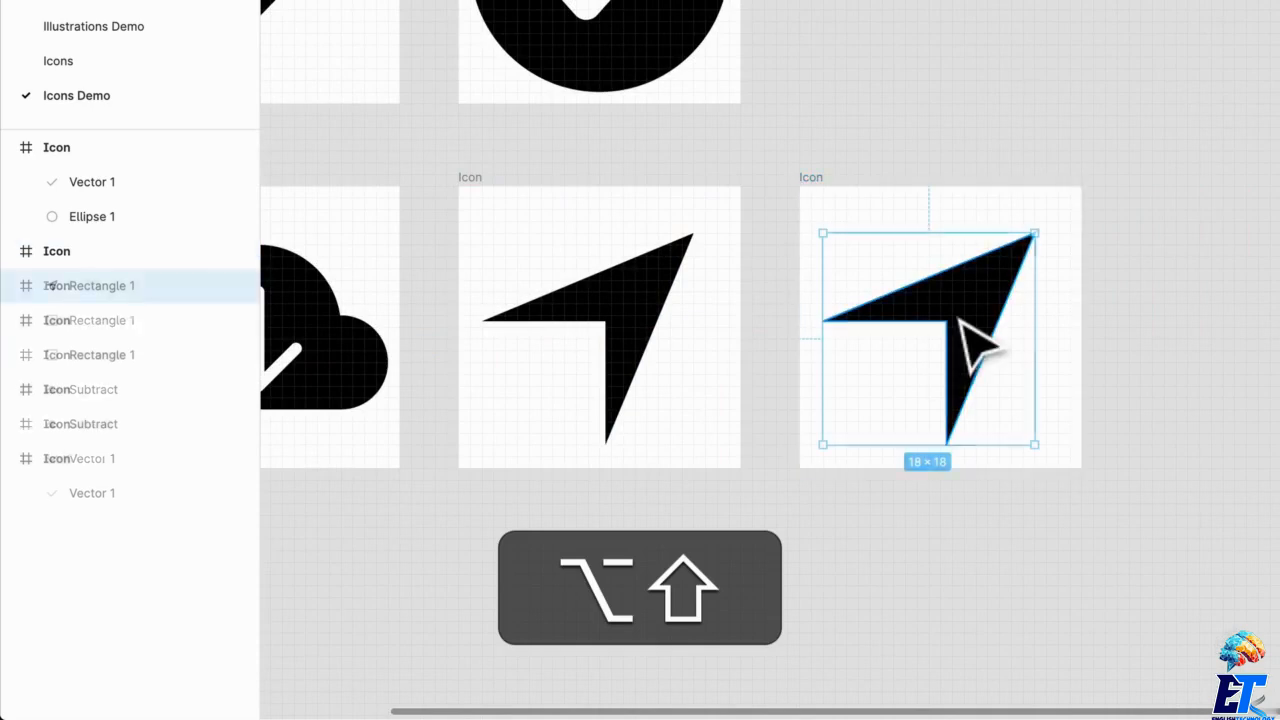
key("Delete")
Place two circles side by side in the upper part of the empty Icon frame, one 4 × 4 and the other 10 × 10
scroll(987, 364, "up", 4)
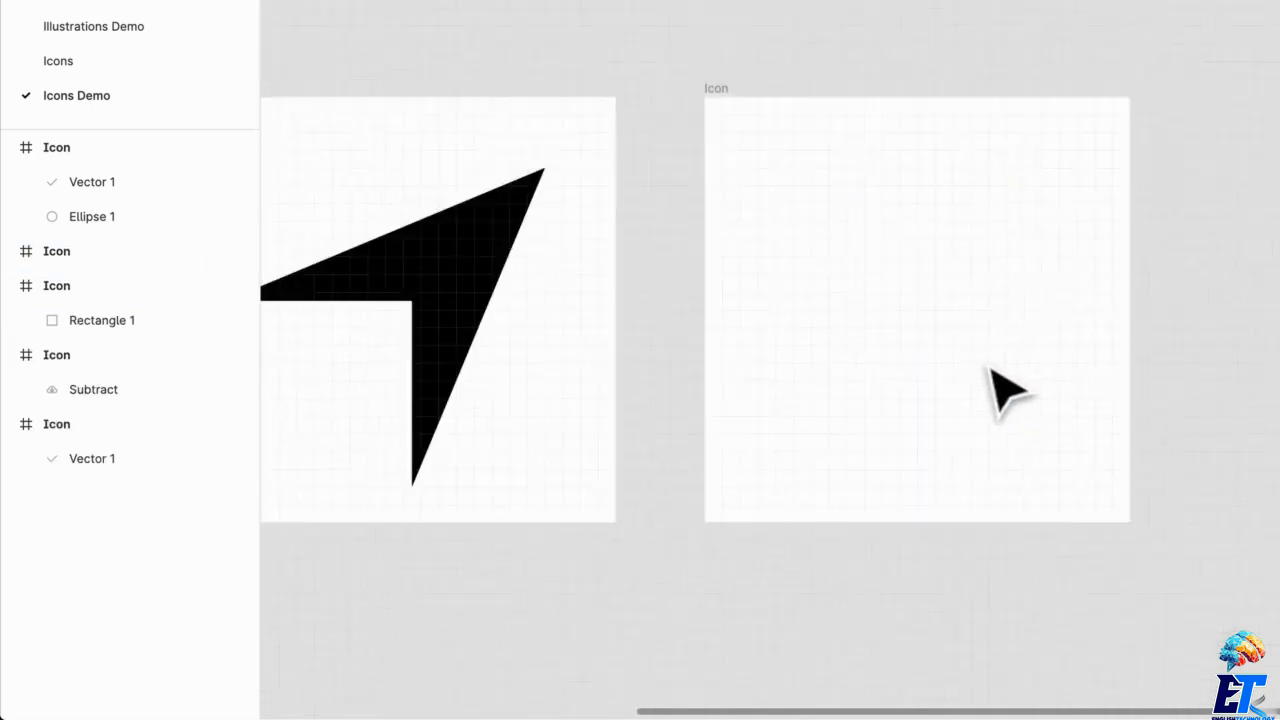
scroll(1054, 374, "right", 1)
key("r")
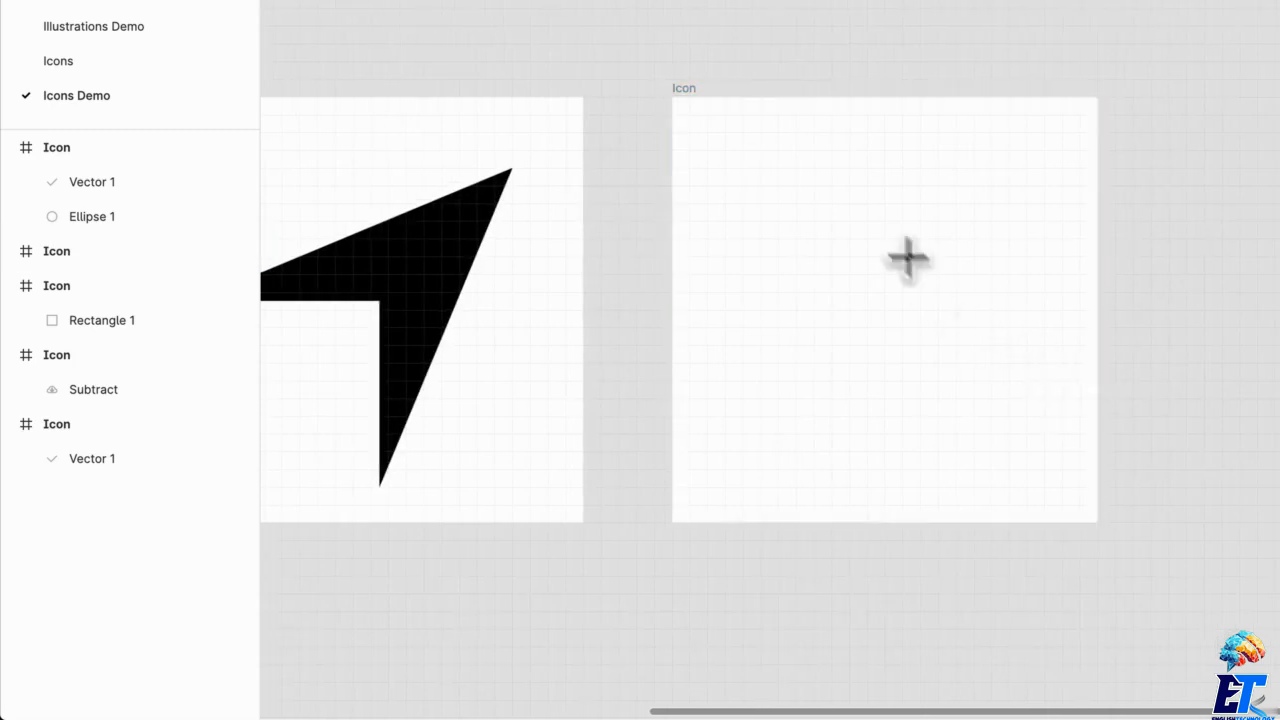
left_click_drag(815, 207, 938, 212)
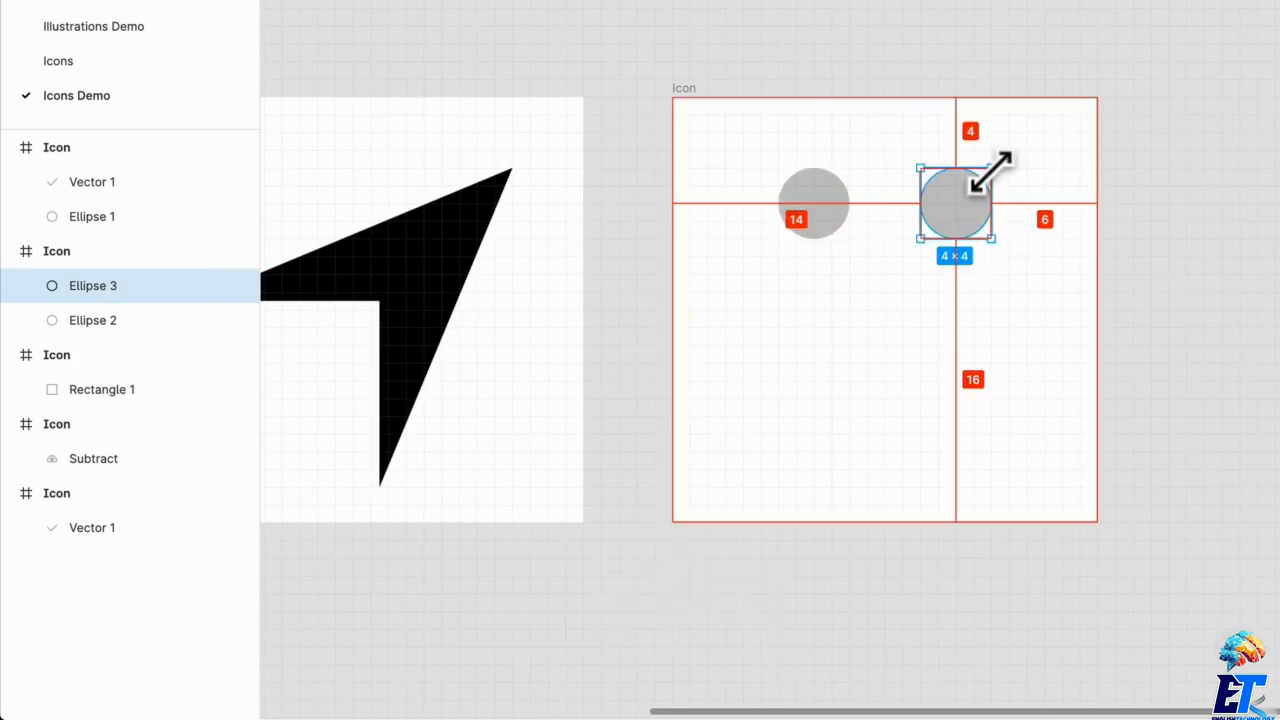
left_click_drag(990, 170, 1052, 140)
Bring the small circle to the front and centre it on the large circle, with a white FFFFFF fill
left_click(812, 222)
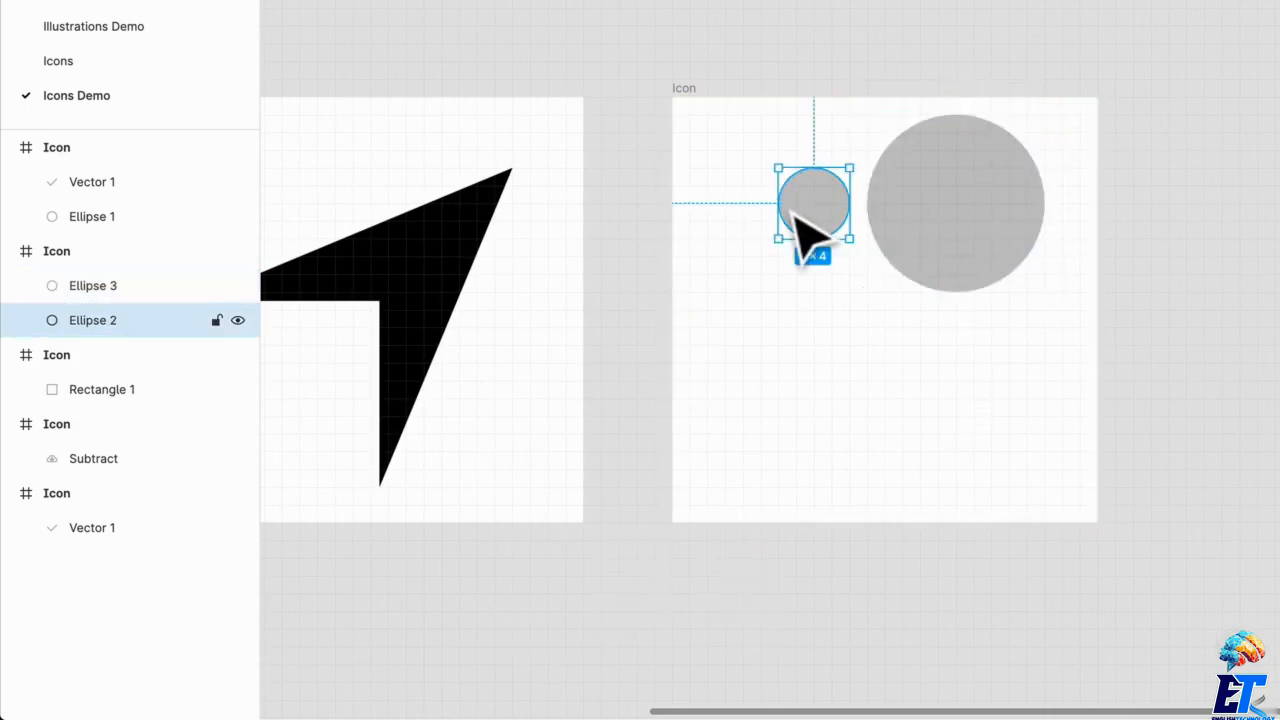
right_click(824, 214)
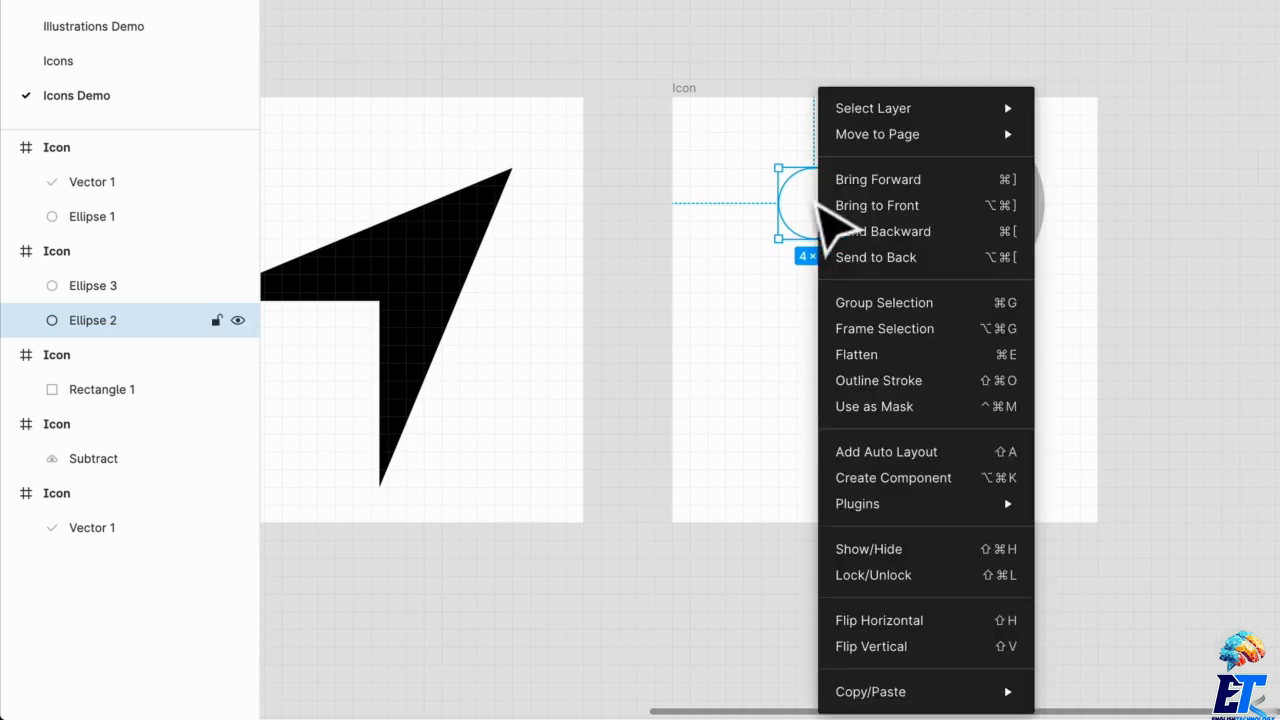
left_click(850, 207)
left_click_drag(831, 220, 962, 222)
Centre both circles horizontally in the Icon frame and scale them up together to 14 × 14
left_click(1020, 289, "shift")
left_click_drag(1020, 289, 936, 320)
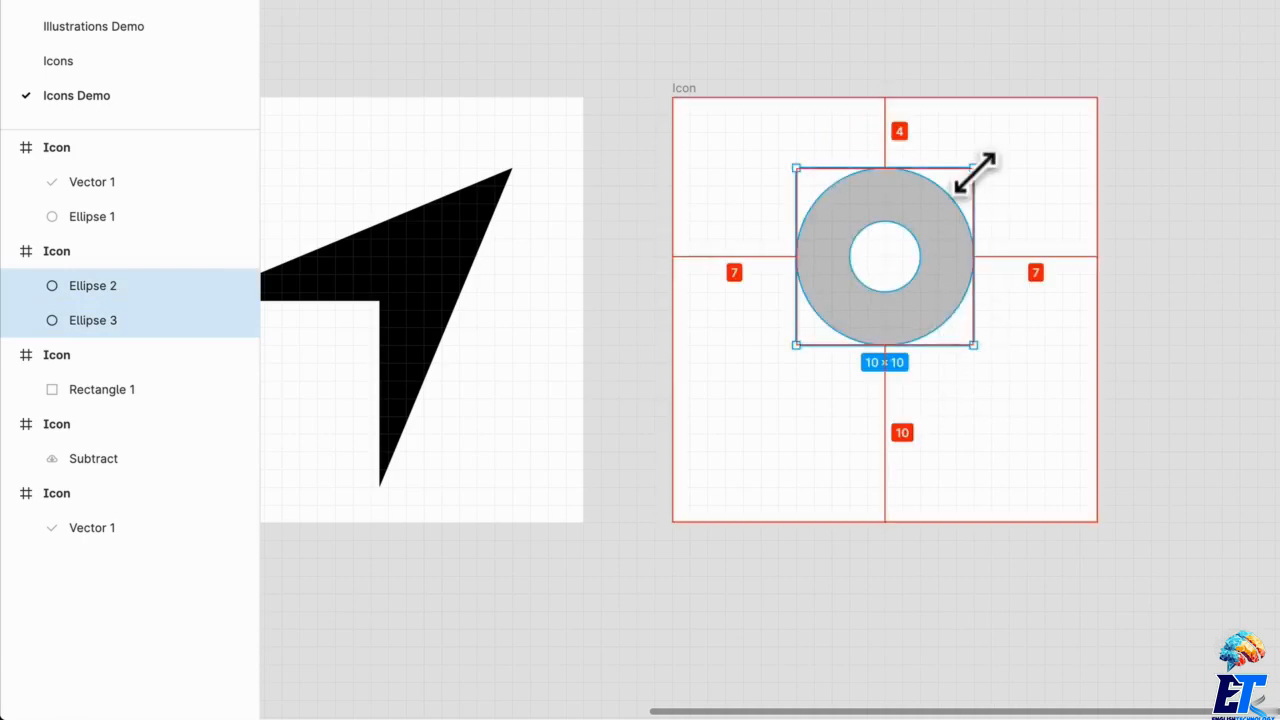
left_click_drag(973, 168, 1010, 131)
Move the large circle's lowest point straight down to Y 22.5 to form a map pin
scroll(1010, 131, "up", 2)
double_click(945, 315)
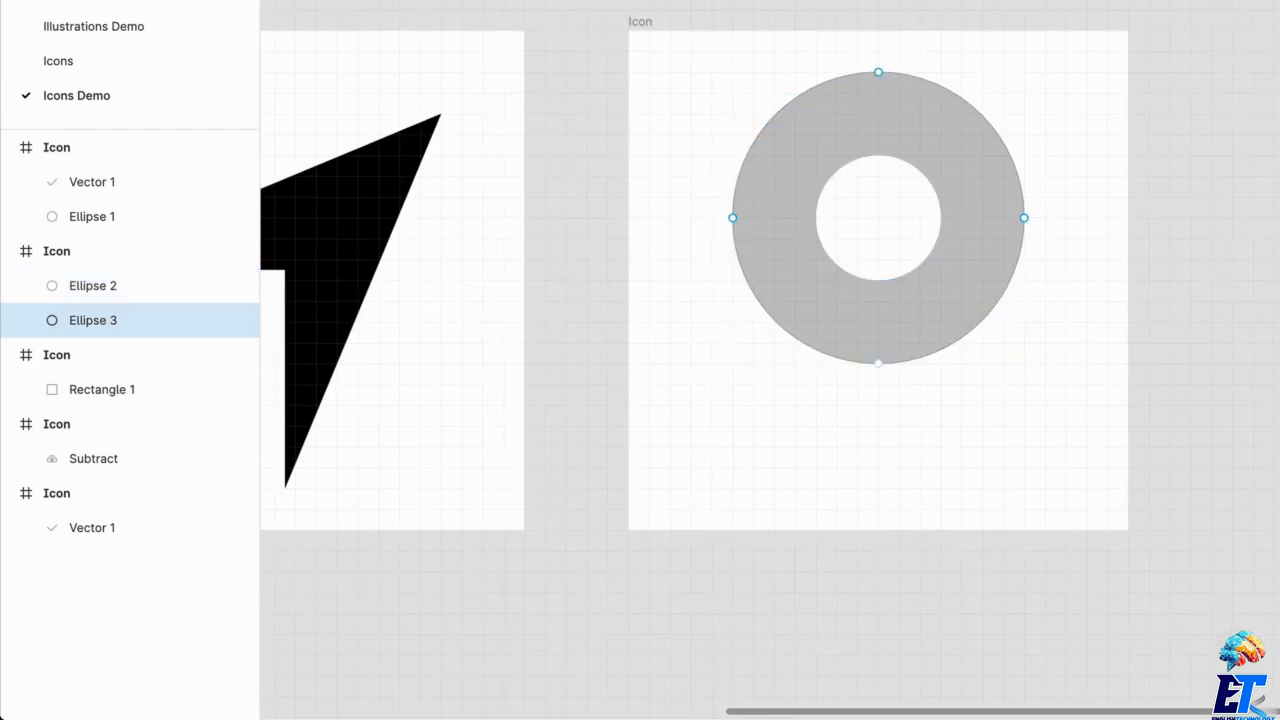
scroll(881, 377, "up", 1)
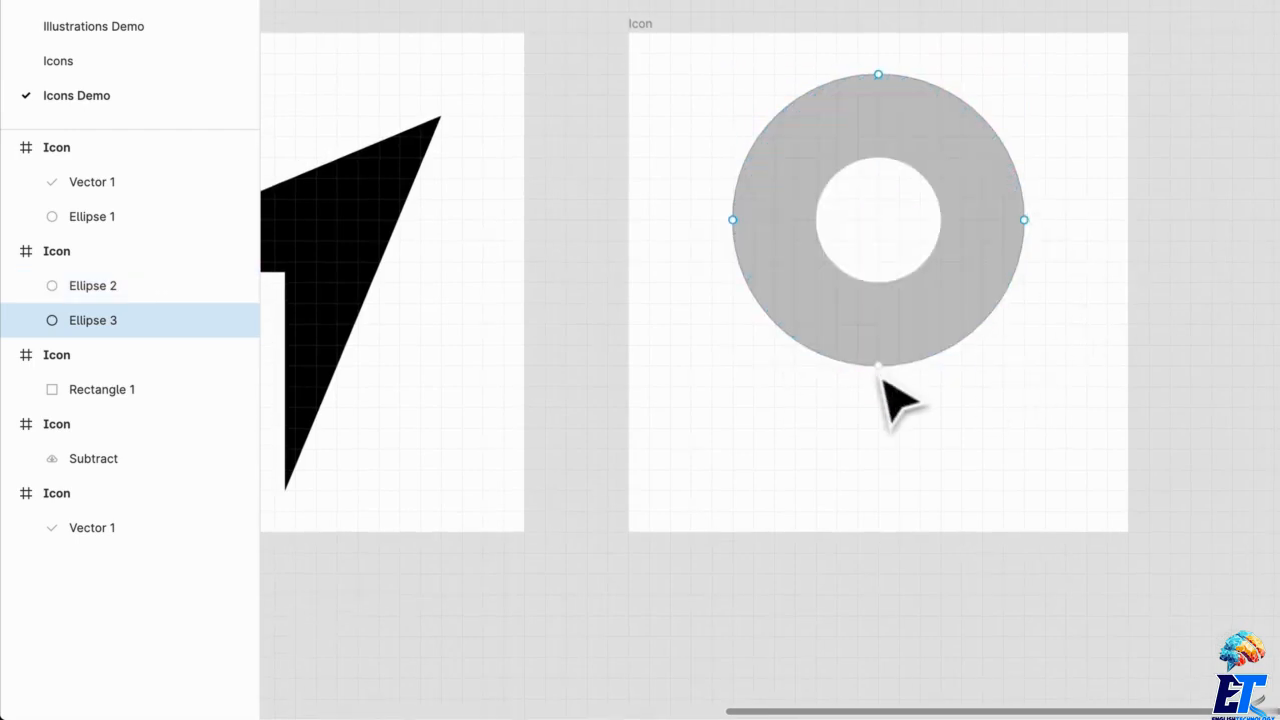
left_click_drag(877, 366, 880, 503)
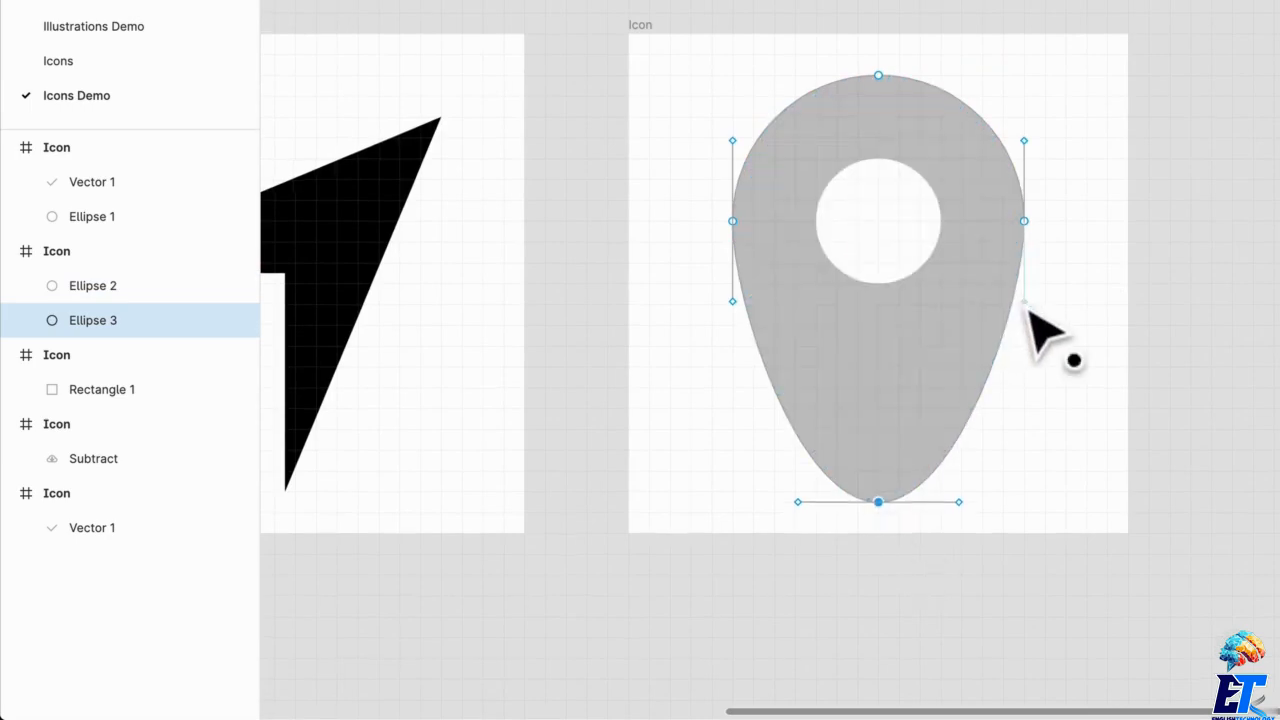
Try to lengthen the lower curve handle of the pin's right-hand point
mouse_move(1026, 304)
left_mouse_down()
mouse_move(1028, 337)
mouse_move(1028, 318)
left_mouse_up()
key("ctrl+z")
scroll(1028, 300, "down", 1)
left_click(1024, 210)
scroll(1029, 296, "up", 1)
left_click(1026, 297)
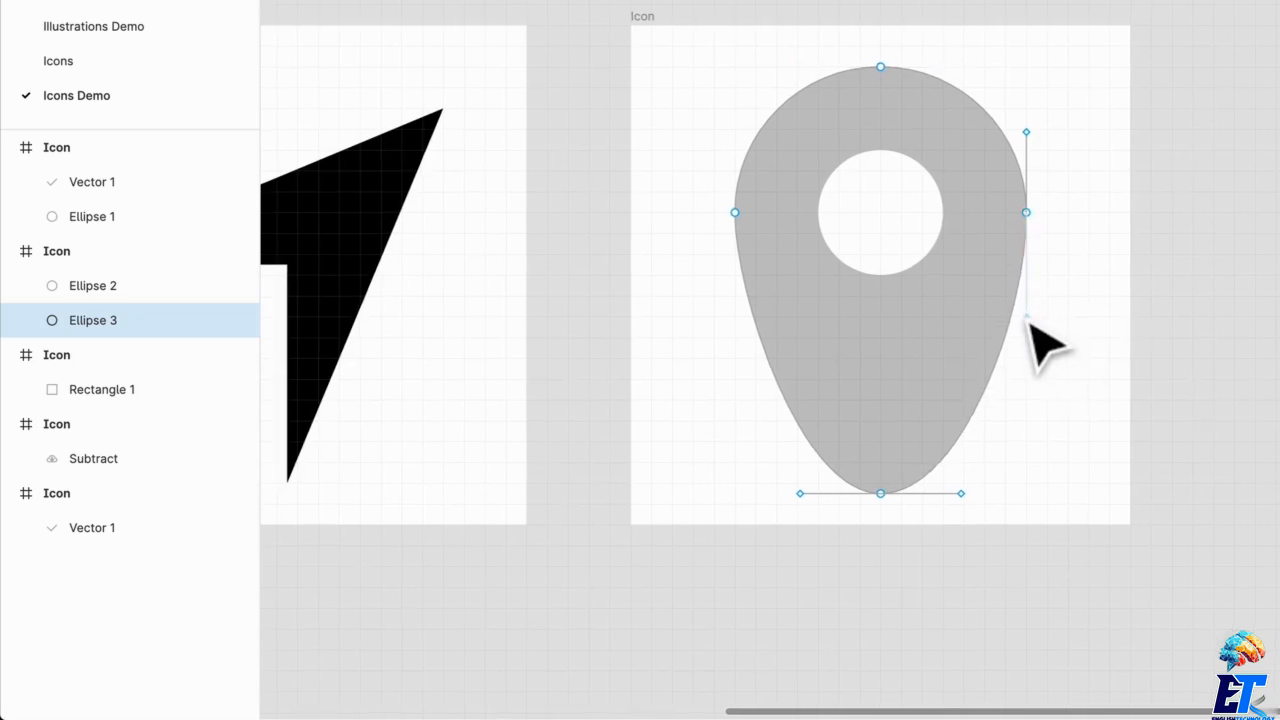
Show the layout grids and extend the pin's lower side handles to 6 px on the right and 7 px on the left
key("ctrl+g")
scroll(1018, 402, "up", 3)
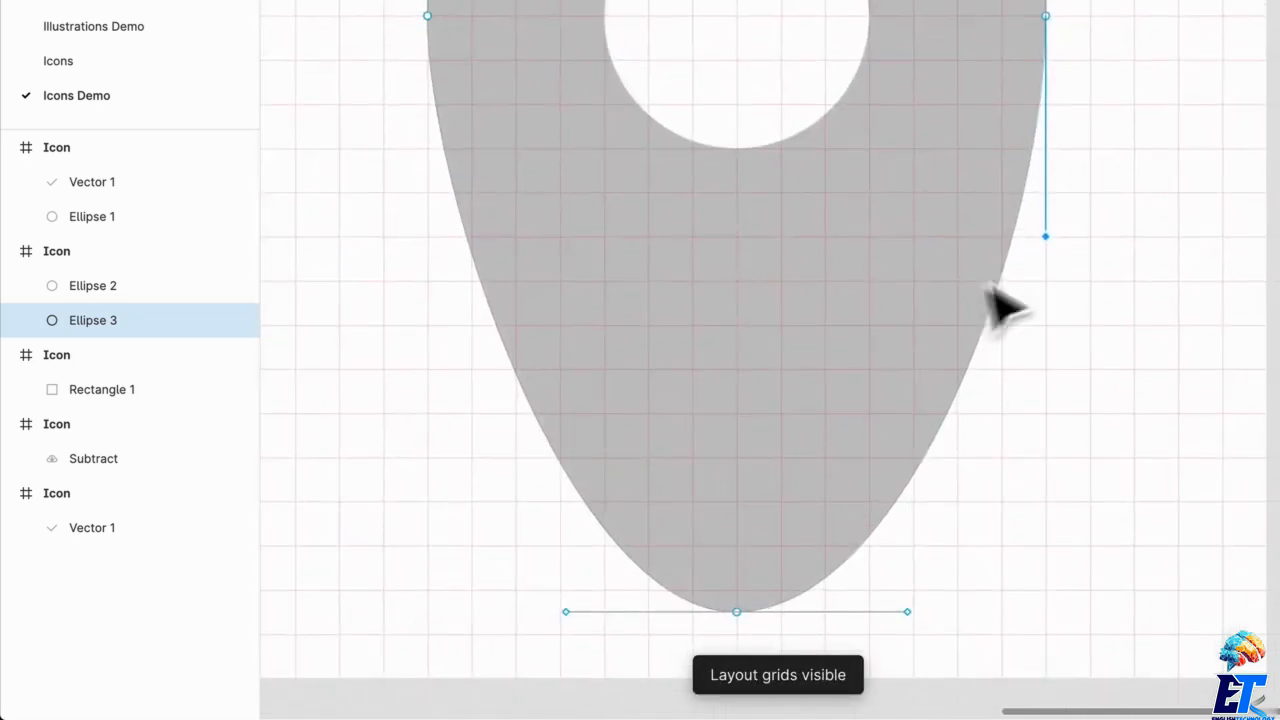
scroll(938, 316, "up", 1)
left_click_drag(1052, 292, 1050, 334)
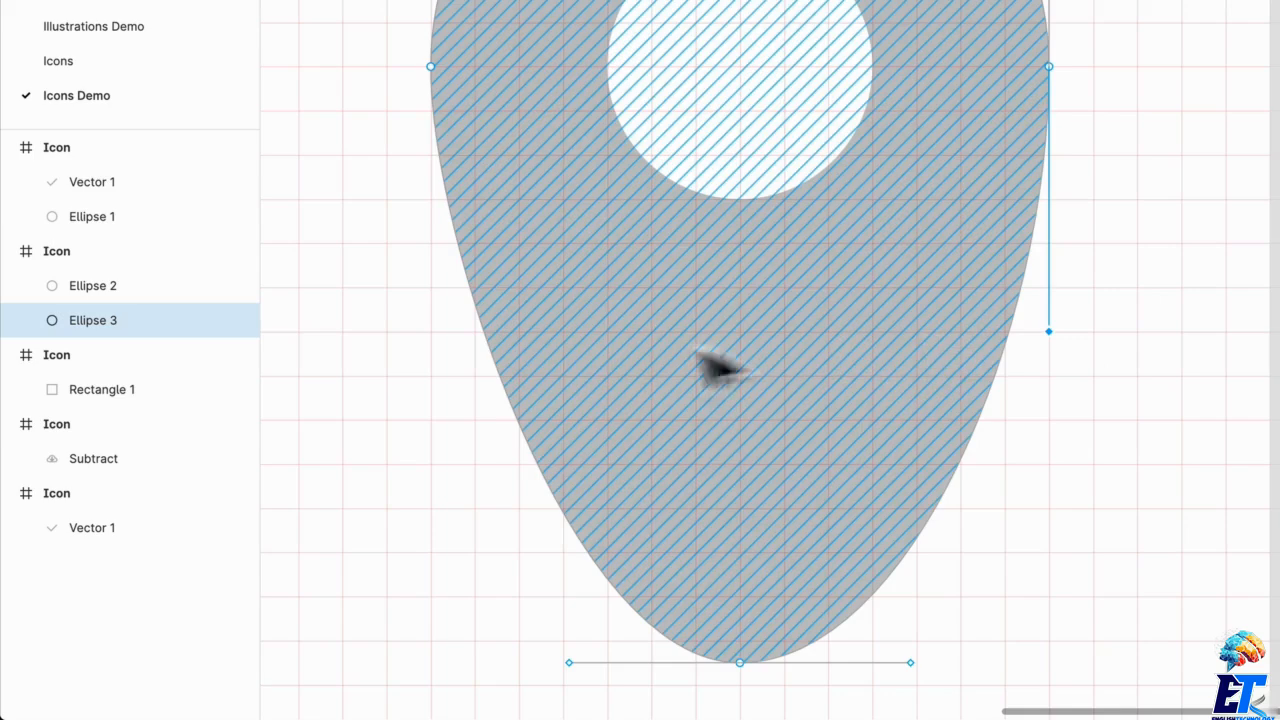
left_click(430, 67)
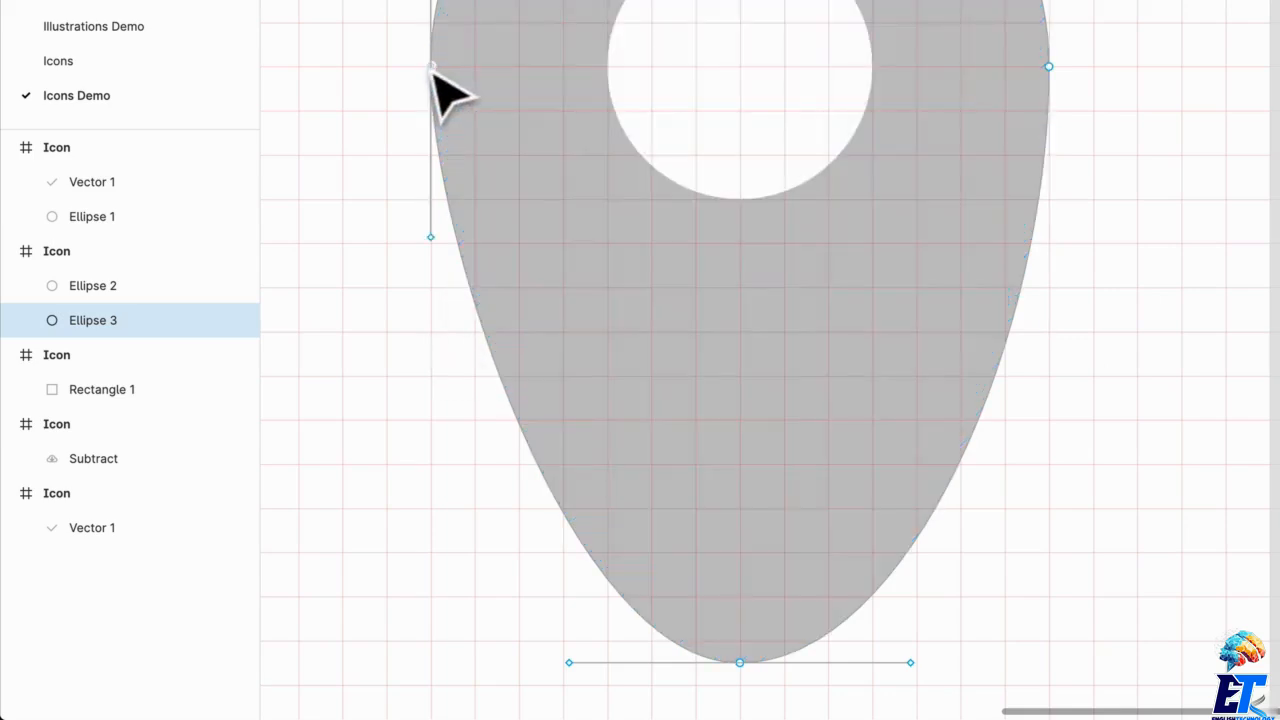
left_click_drag(432, 243, 429, 380)
scroll(440, 350, "down", 1)
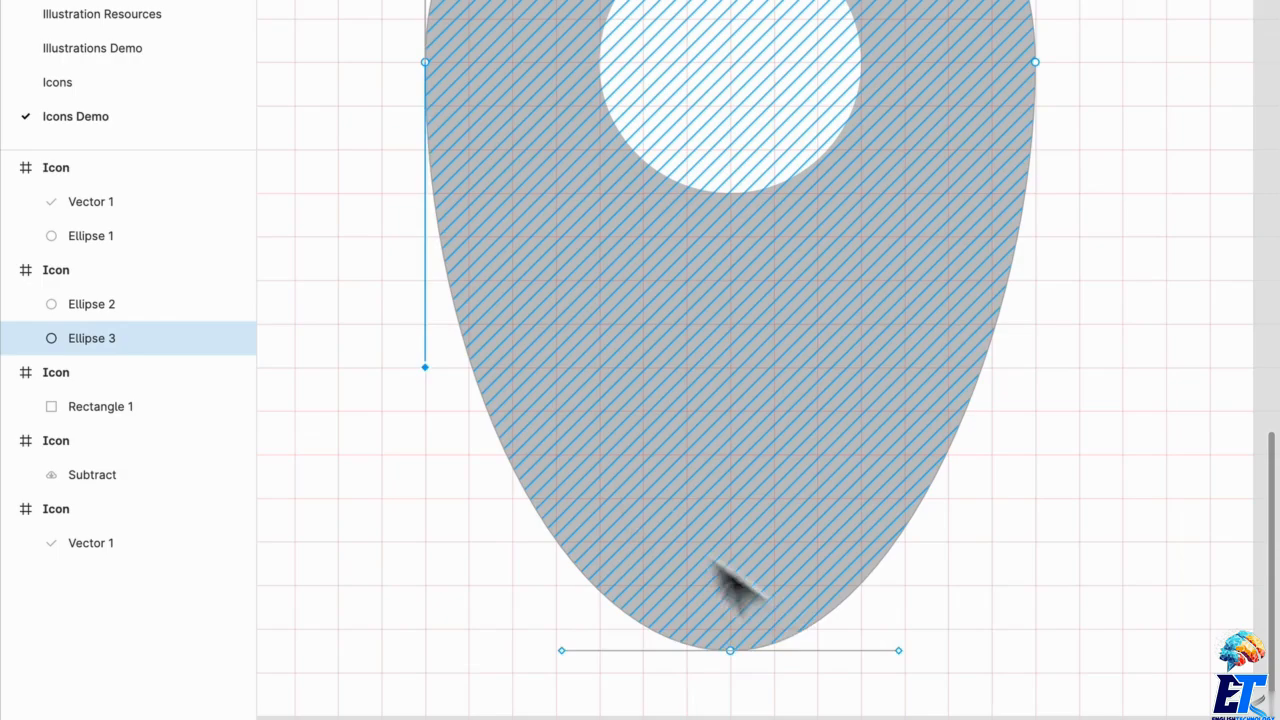
Collapse the curve handles of the pin's lowest point so that the pin ends in a sharp tip
left_click(735, 648)
scroll(765, 640, "down", 3)
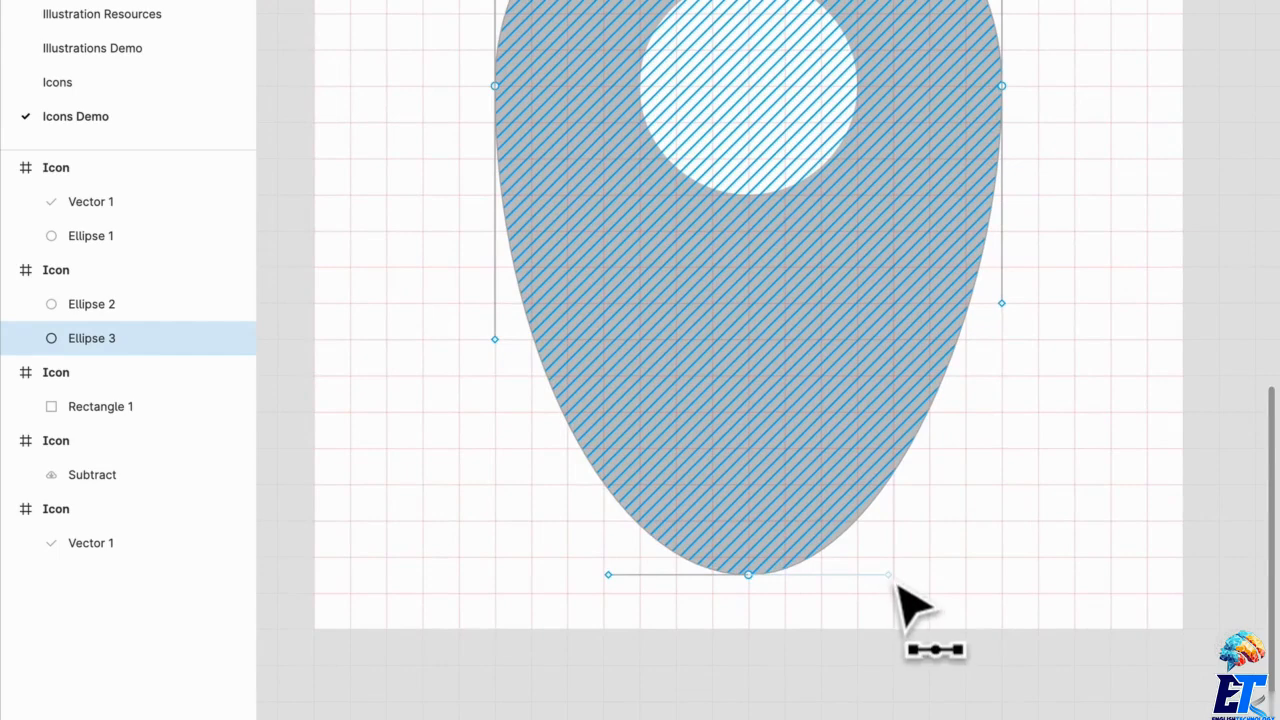
left_click_drag(895, 586, 755, 586)
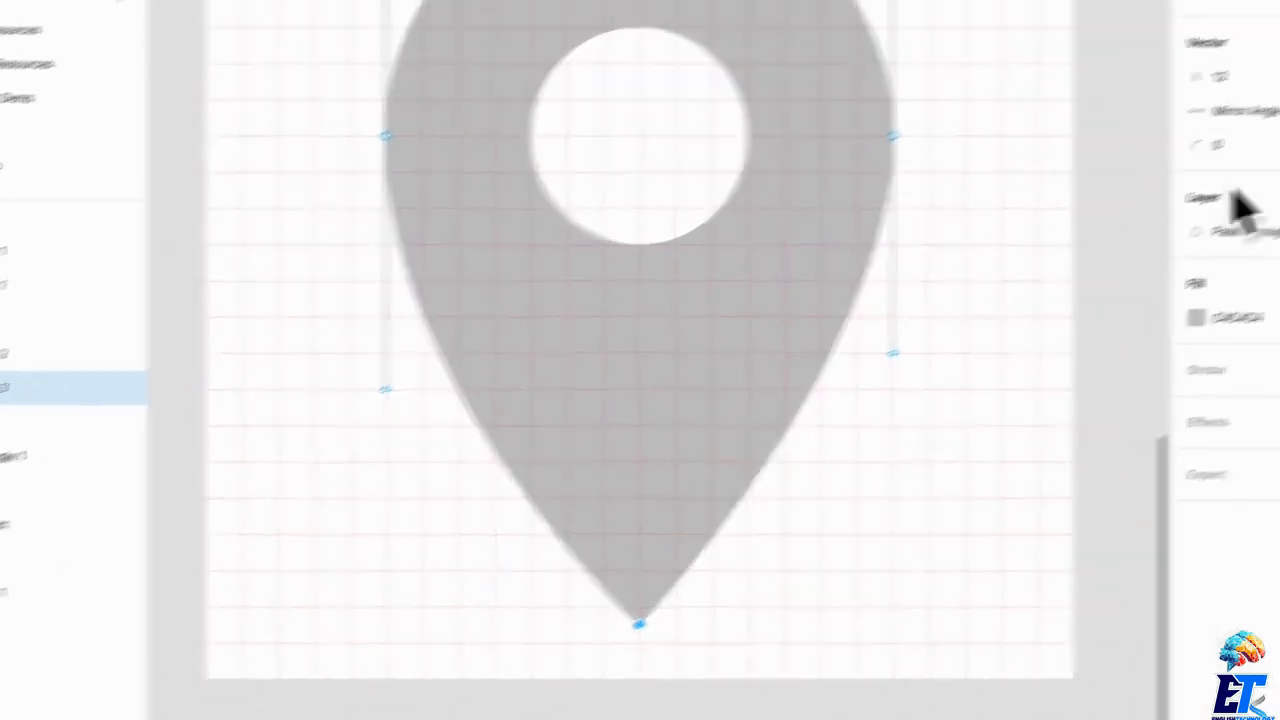
Round the pin's tip with a corner radius of 1
left_click(1088, 213)
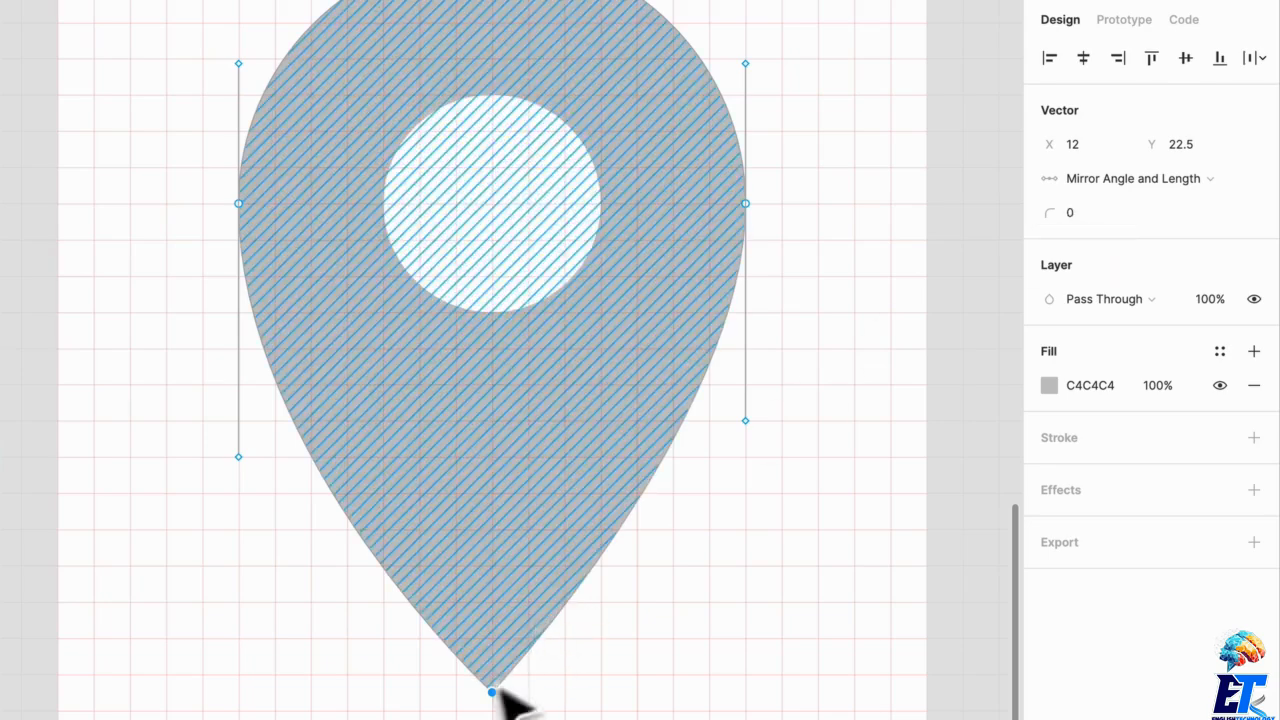
double_click(722, 685)
double_click(491, 648)
left_click(491, 691)
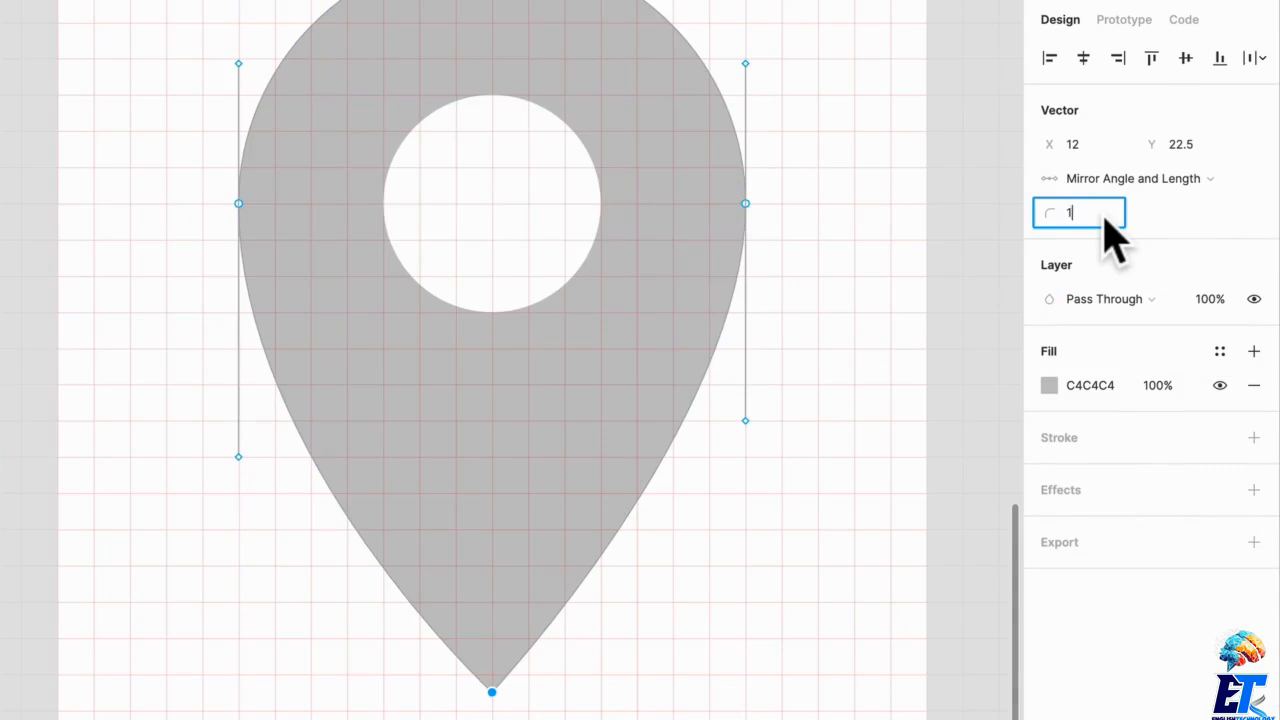
left_click(750, 585)
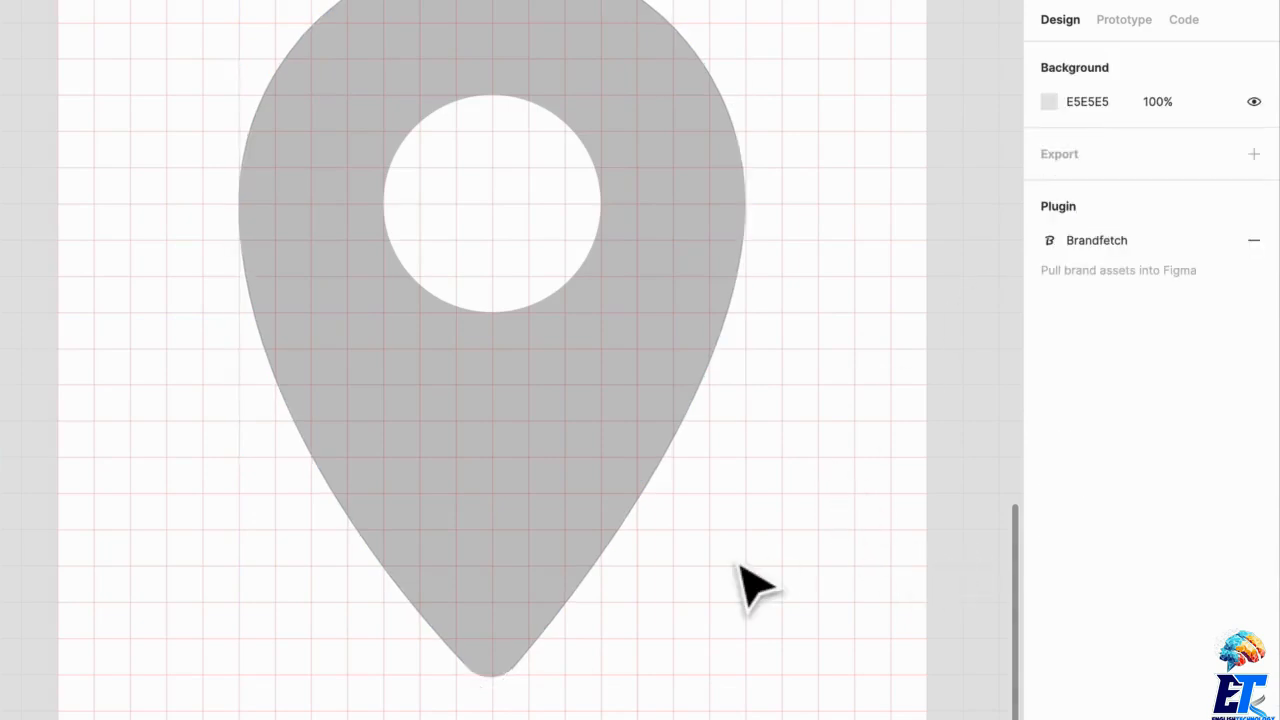
Subtract the white circle from the pin and flatten the result into one shape
scroll(758, 580, "down", 5)
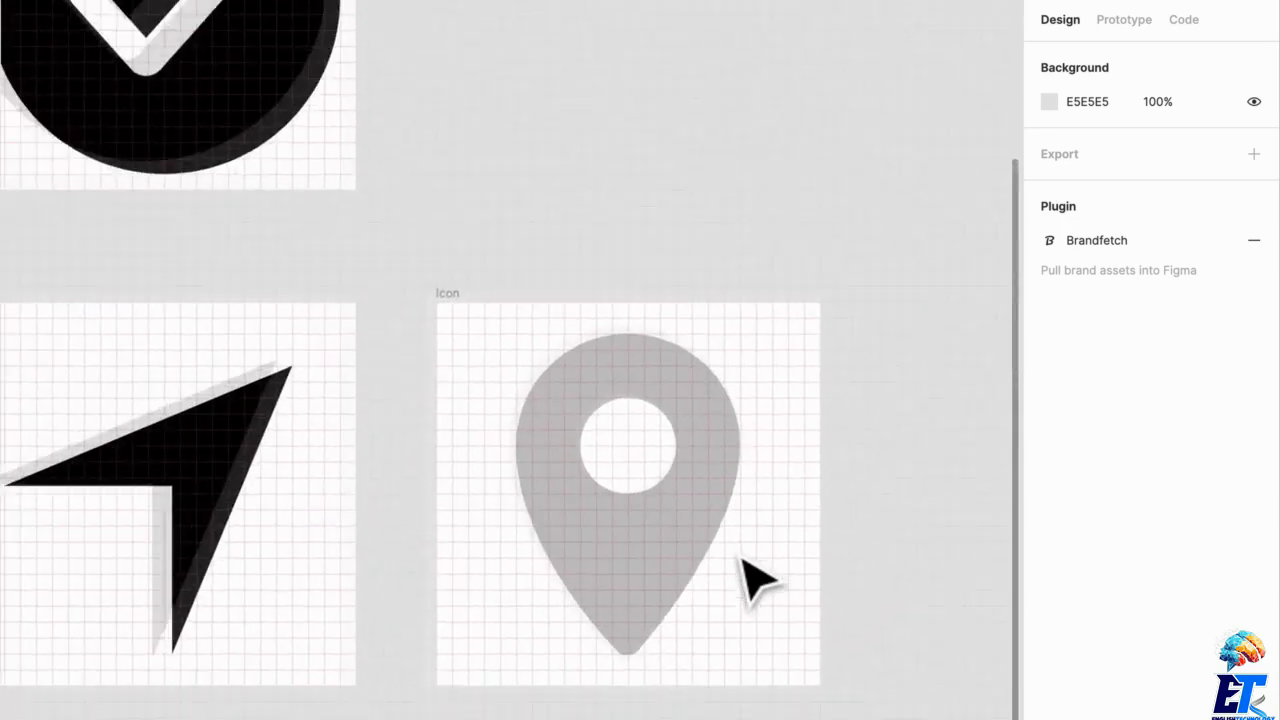
left_click(648, 490)
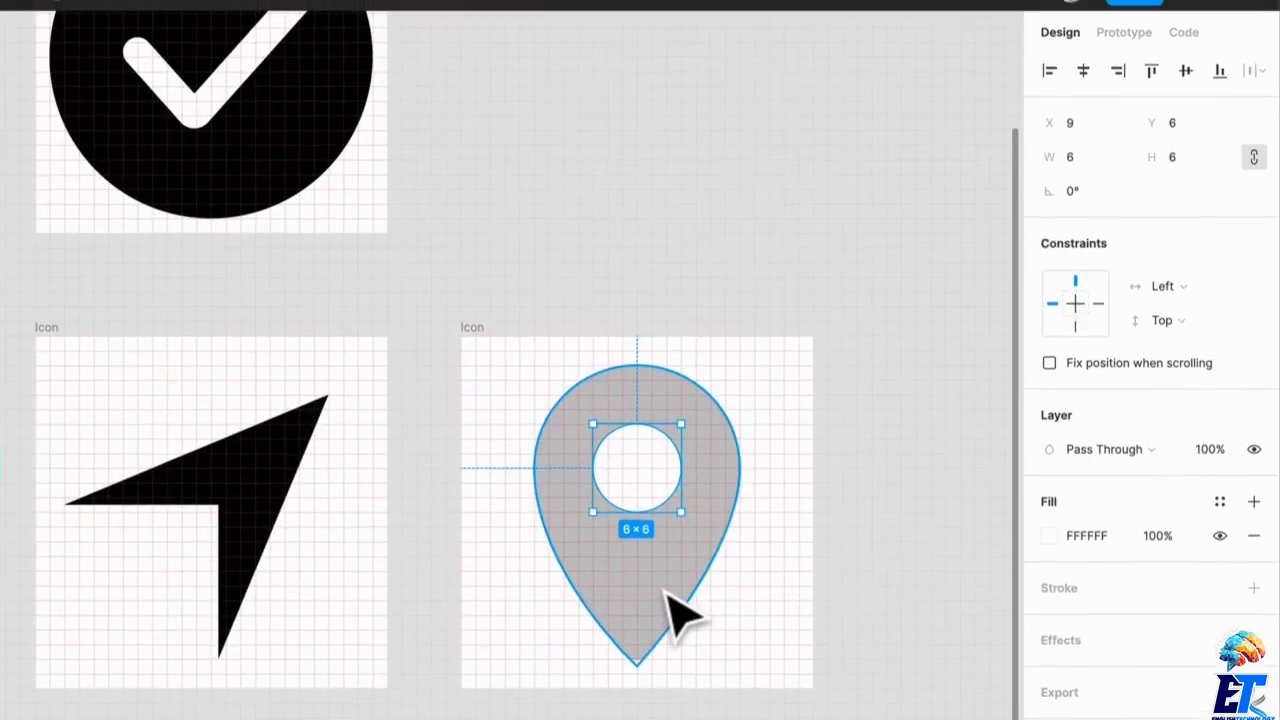
left_click(675, 603, "shift")
left_click(574, 18)
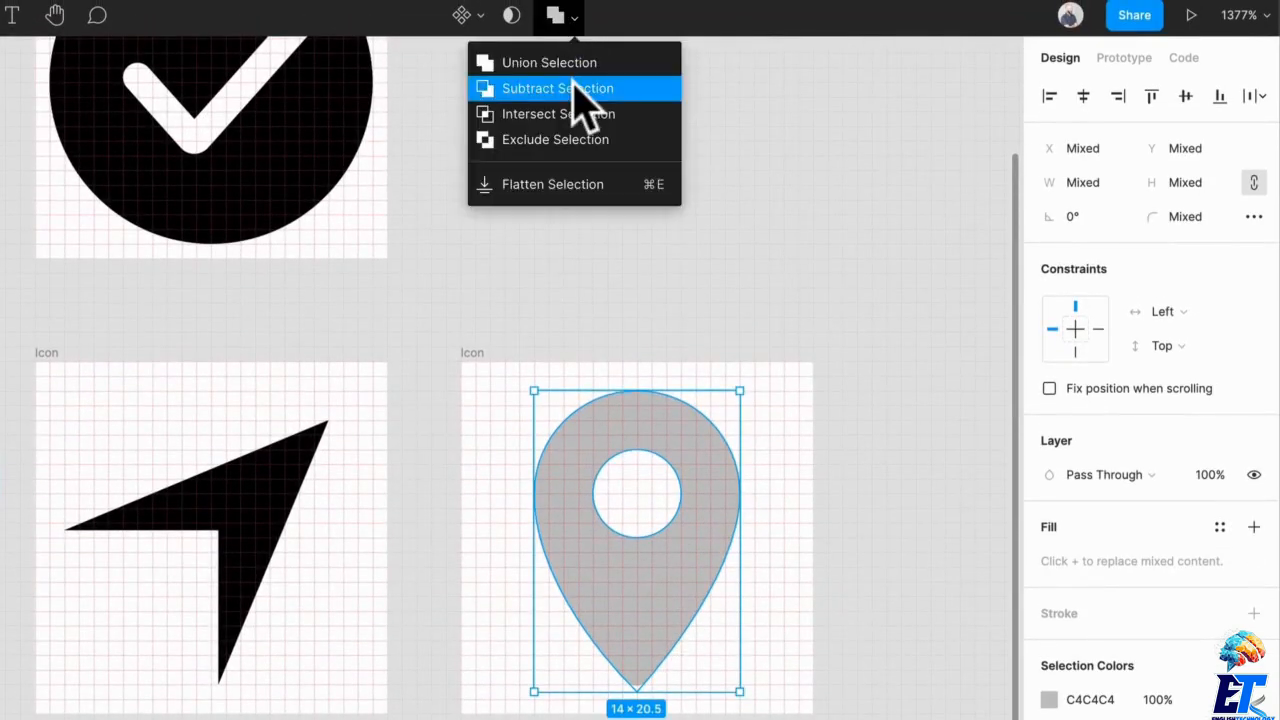
left_click(578, 88)
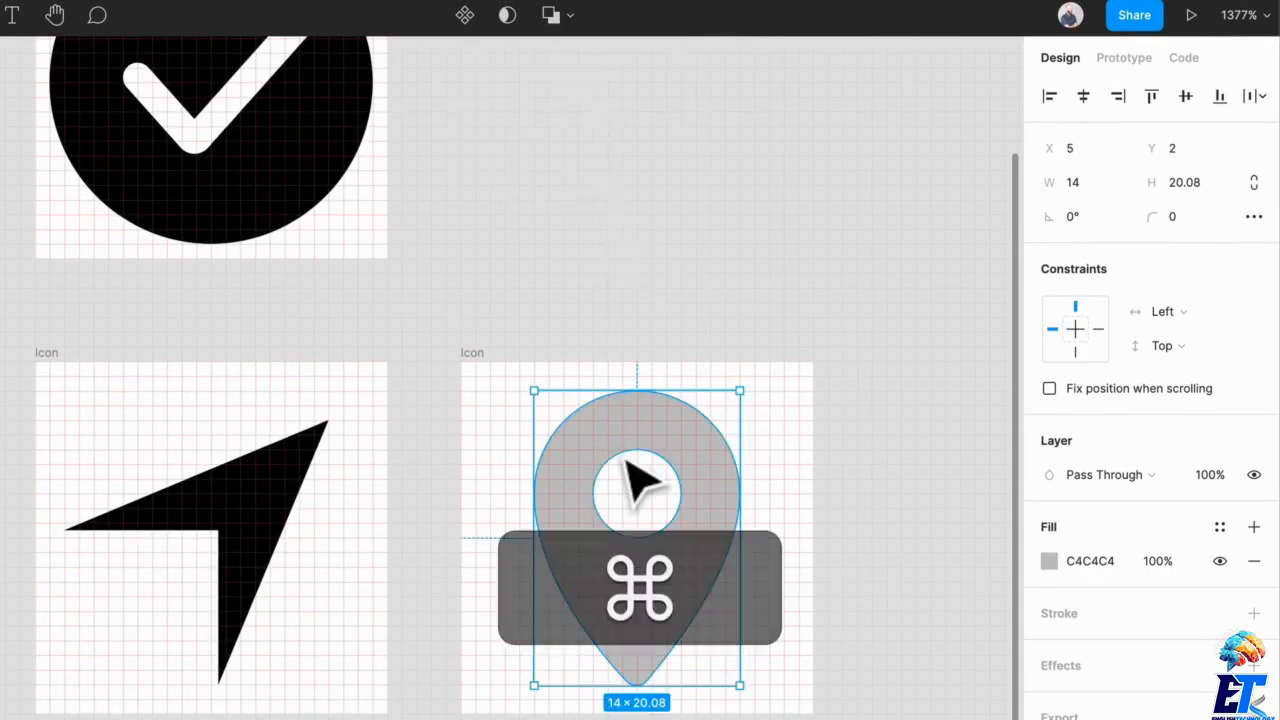
key("super+e")
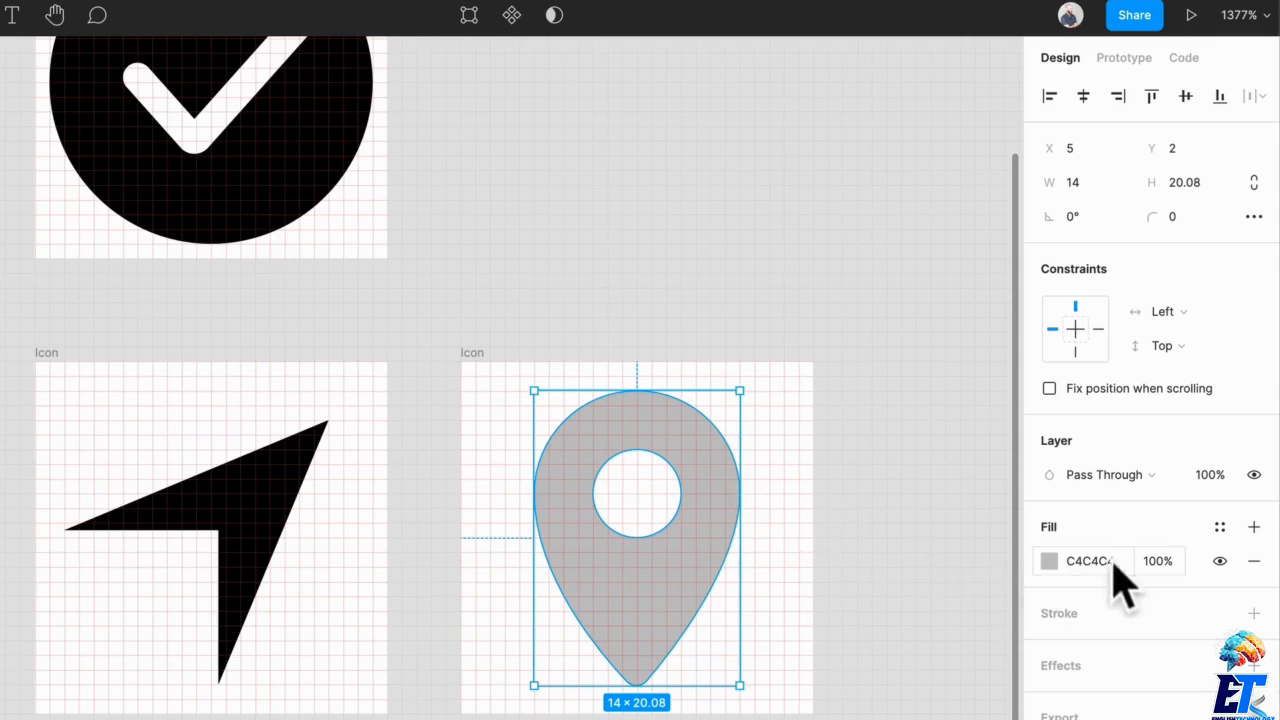
Set the map pin's fill to 000000
left_click(1107, 560)
type("000000")
key("Return")
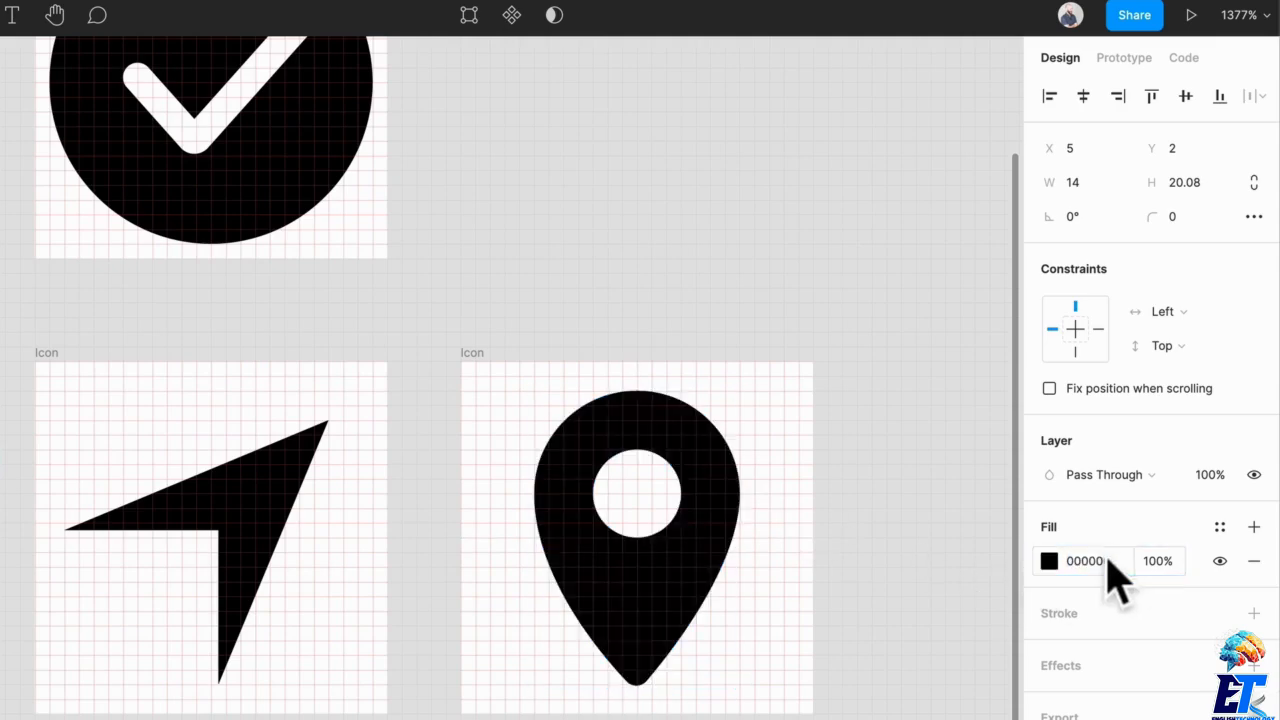
left_click(871, 423)
Duplicate the map pin's Icon frame beside it and delete the pin from the copy
scroll(725, 405, "right", 5)
scroll(710, 388, "down", 4)
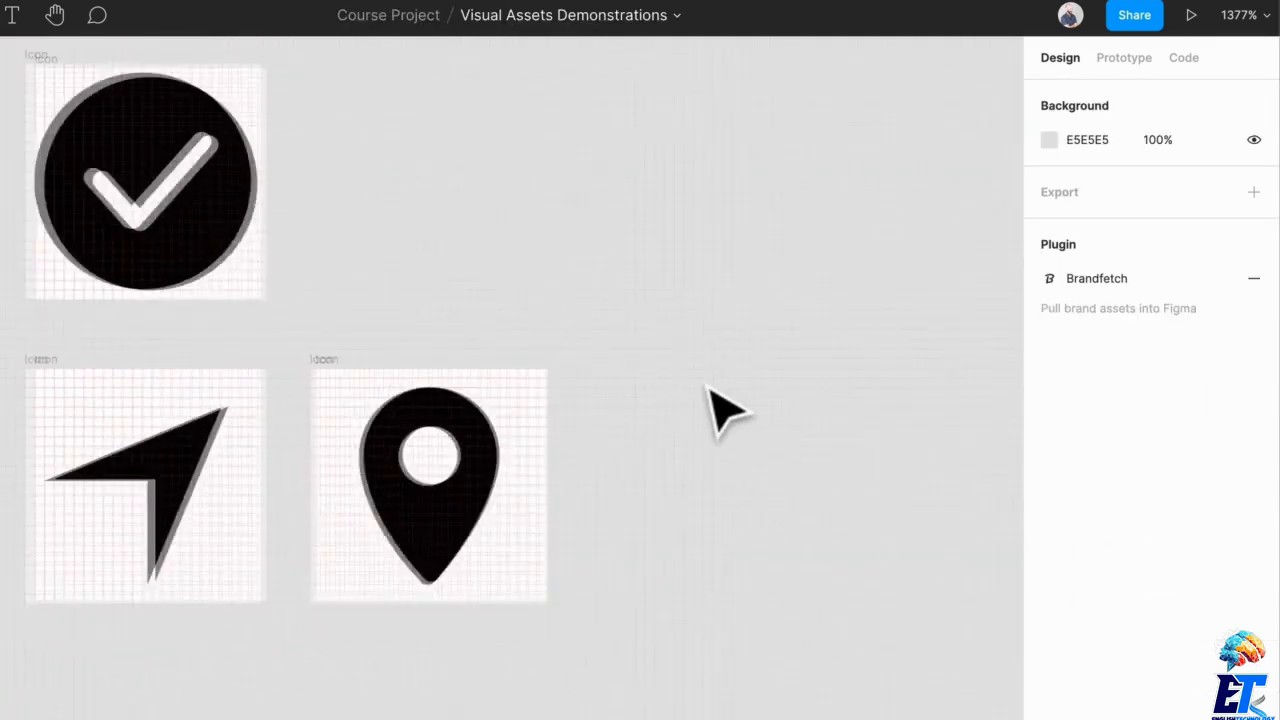
left_click_drag(343, 374, 634, 402)
scroll(865, 518, "up", 5)
left_click(630, 515)
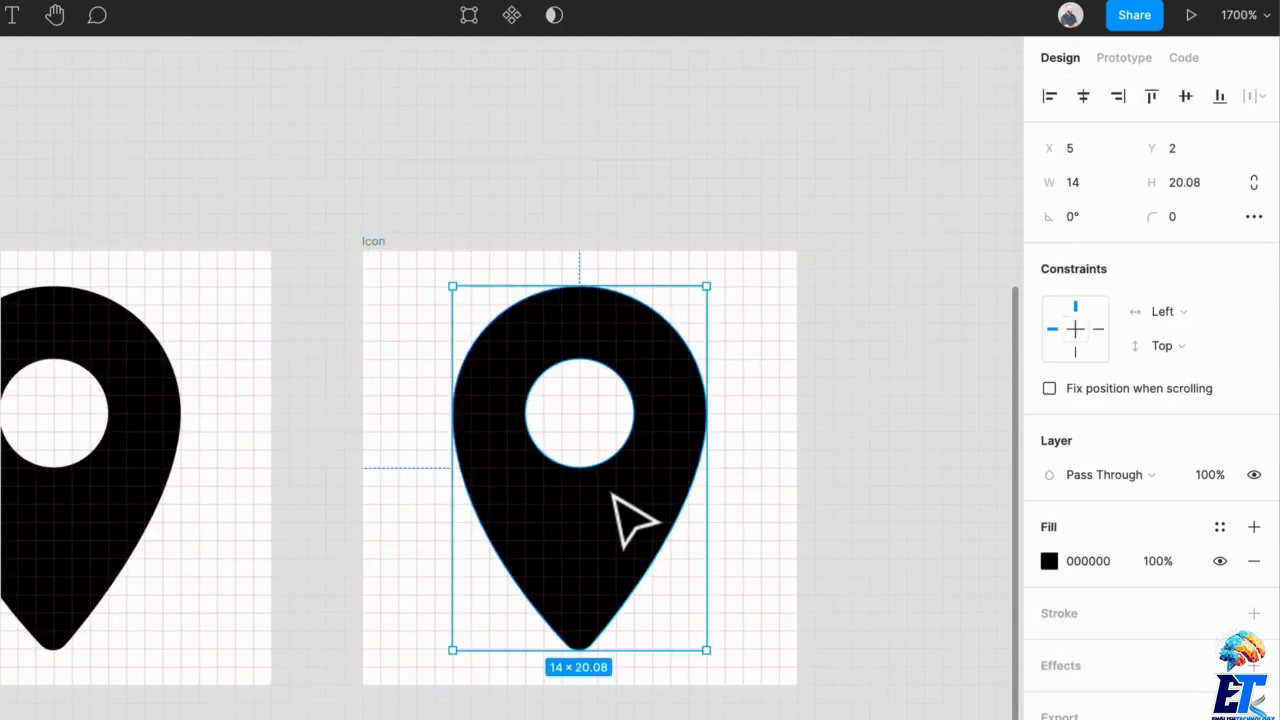
key("Delete")
Draw a downward chevron 14 px wide and 7 px high in the empty Icon frame with the Pen tool
key("r")
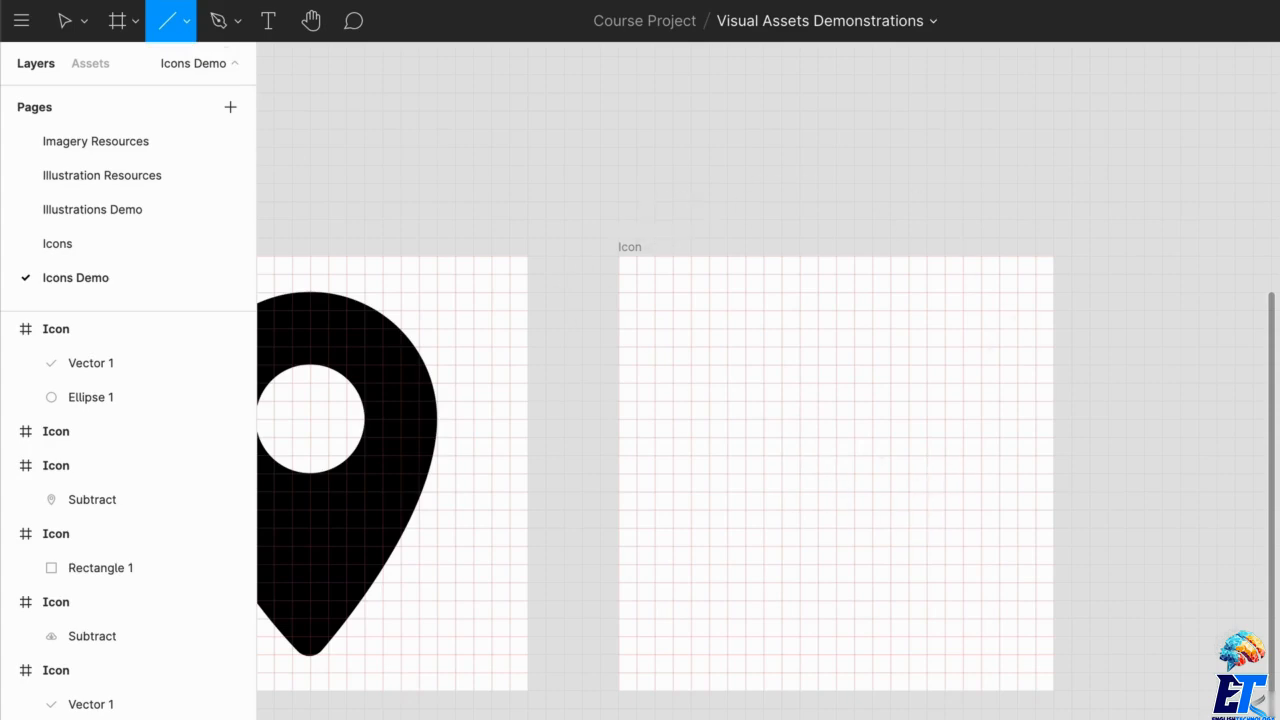
key("p")
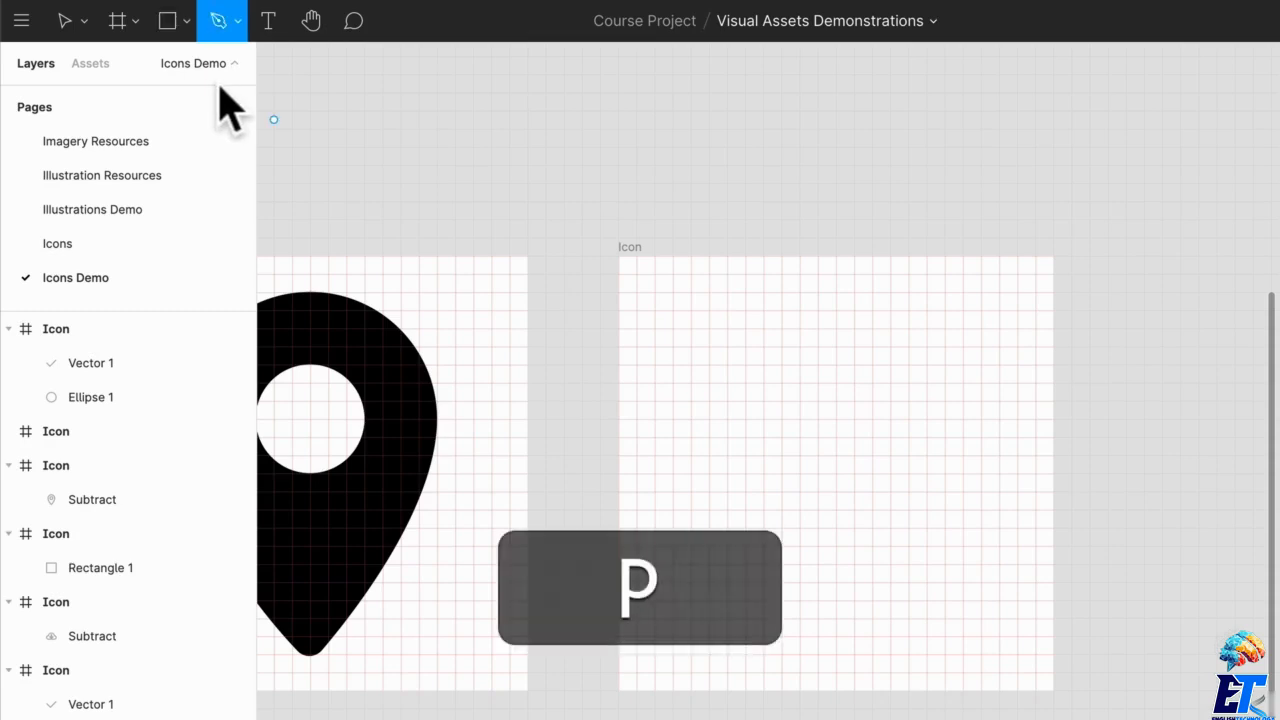
left_click(709, 383)
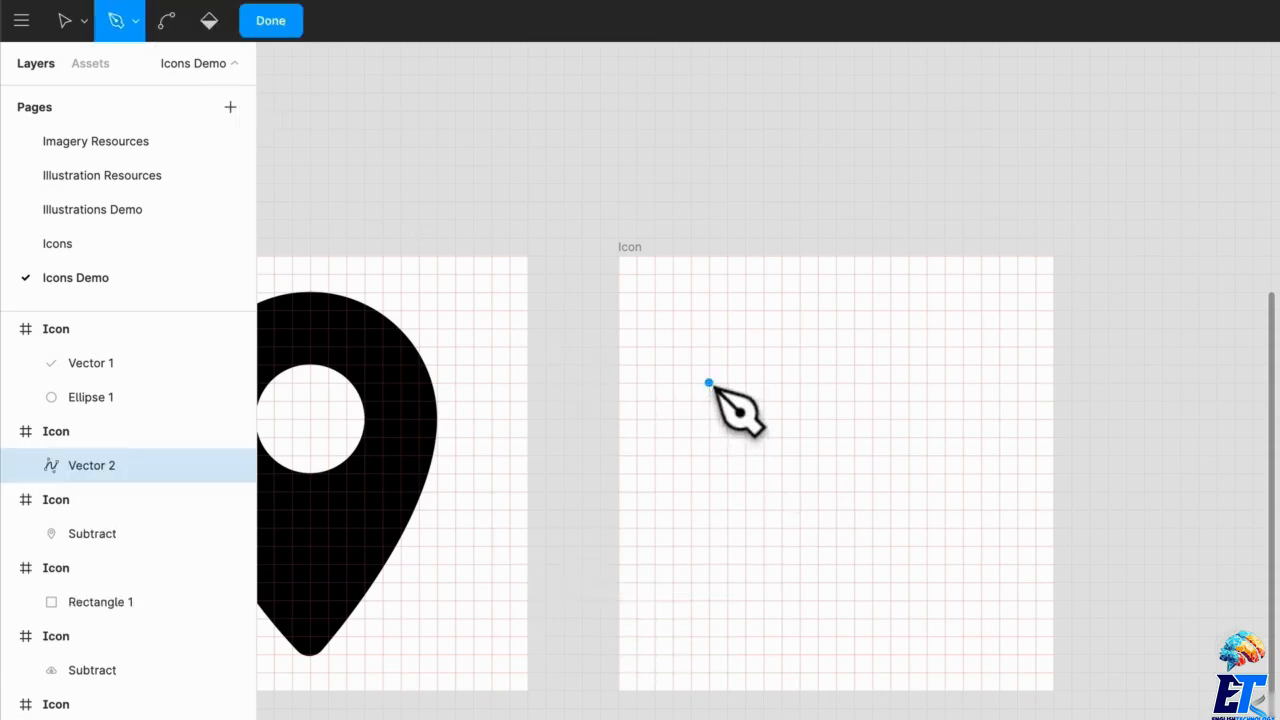
left_click(836, 510, "shift")
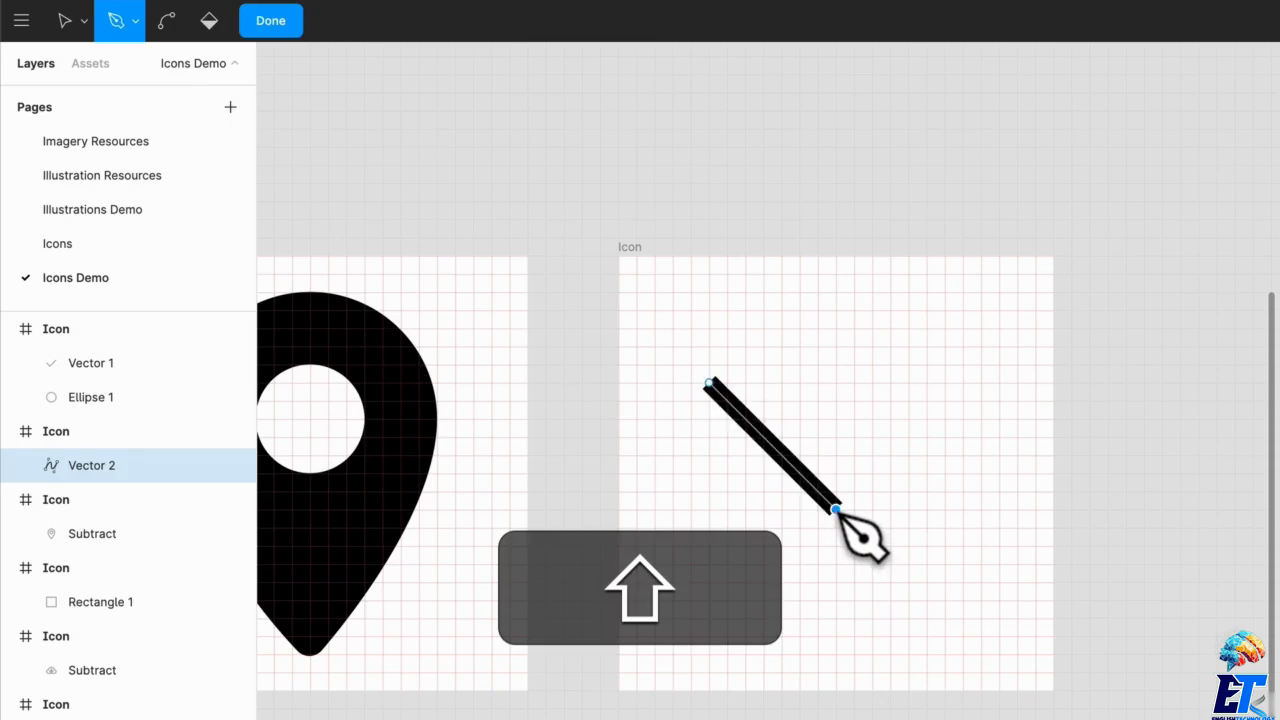
left_click(978, 395, "shift")
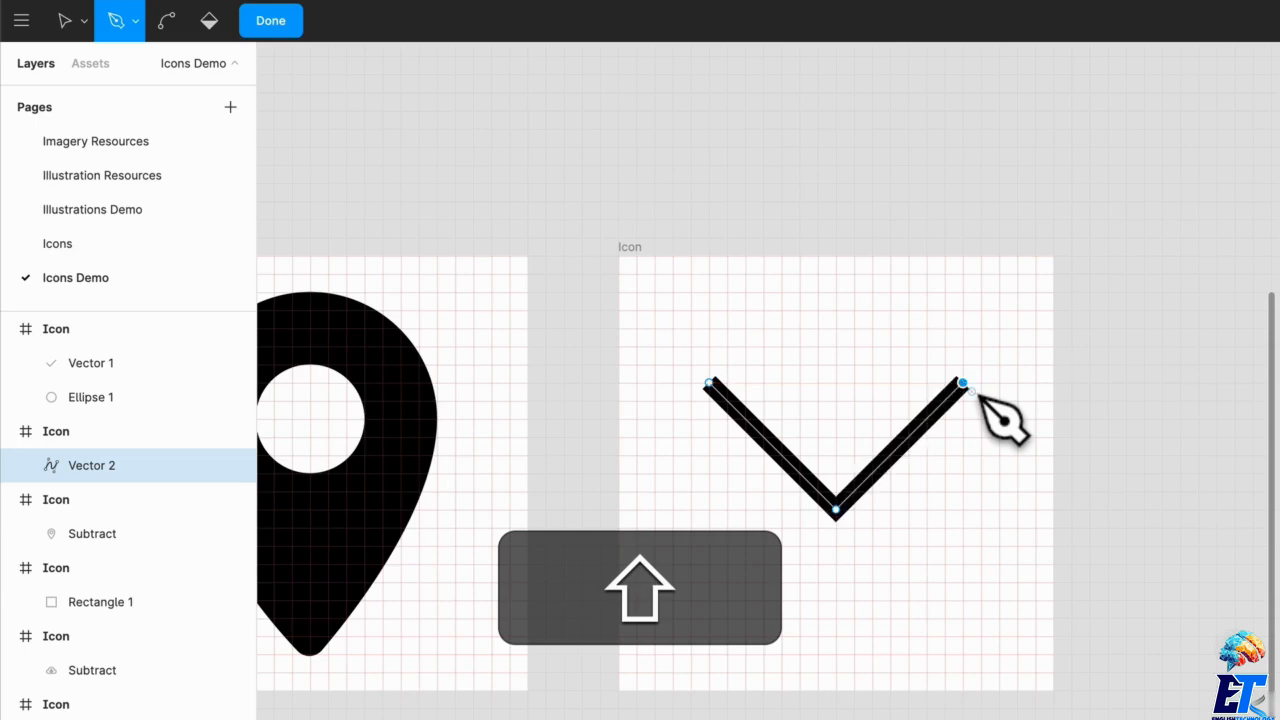
key("Escape")
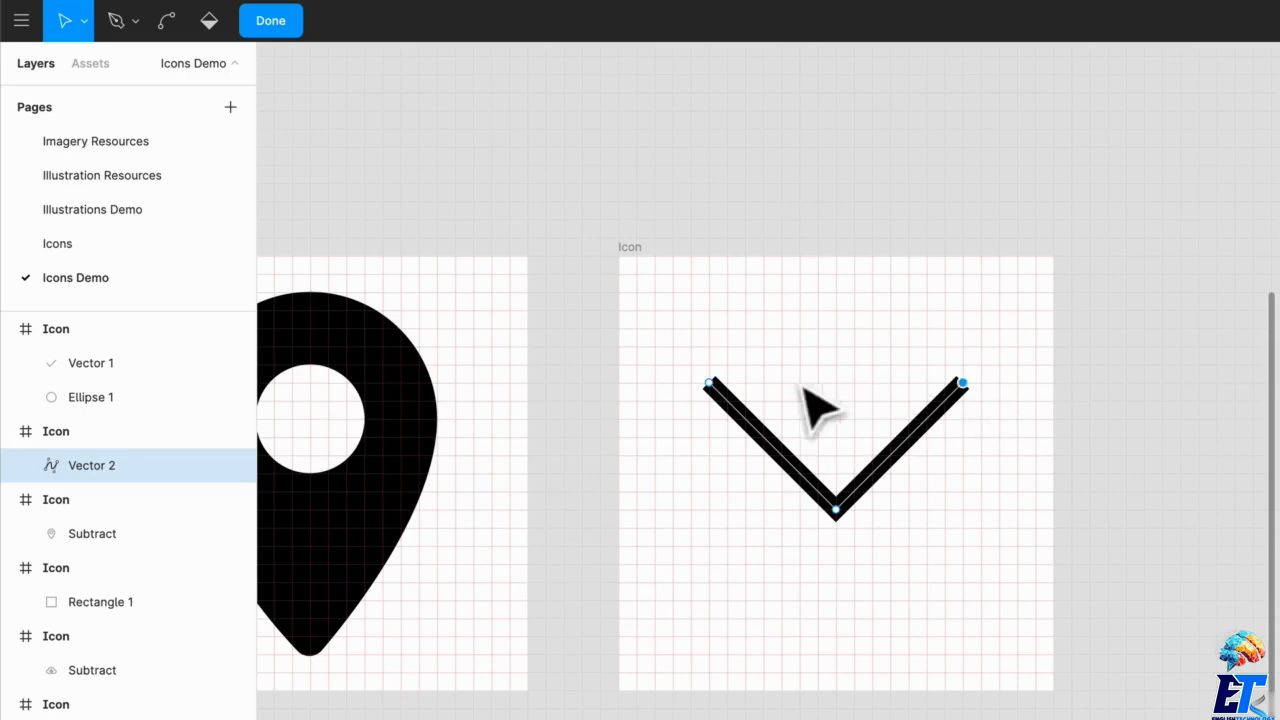
Give both upper end points of the chevron a round stroke cap
key("shift")
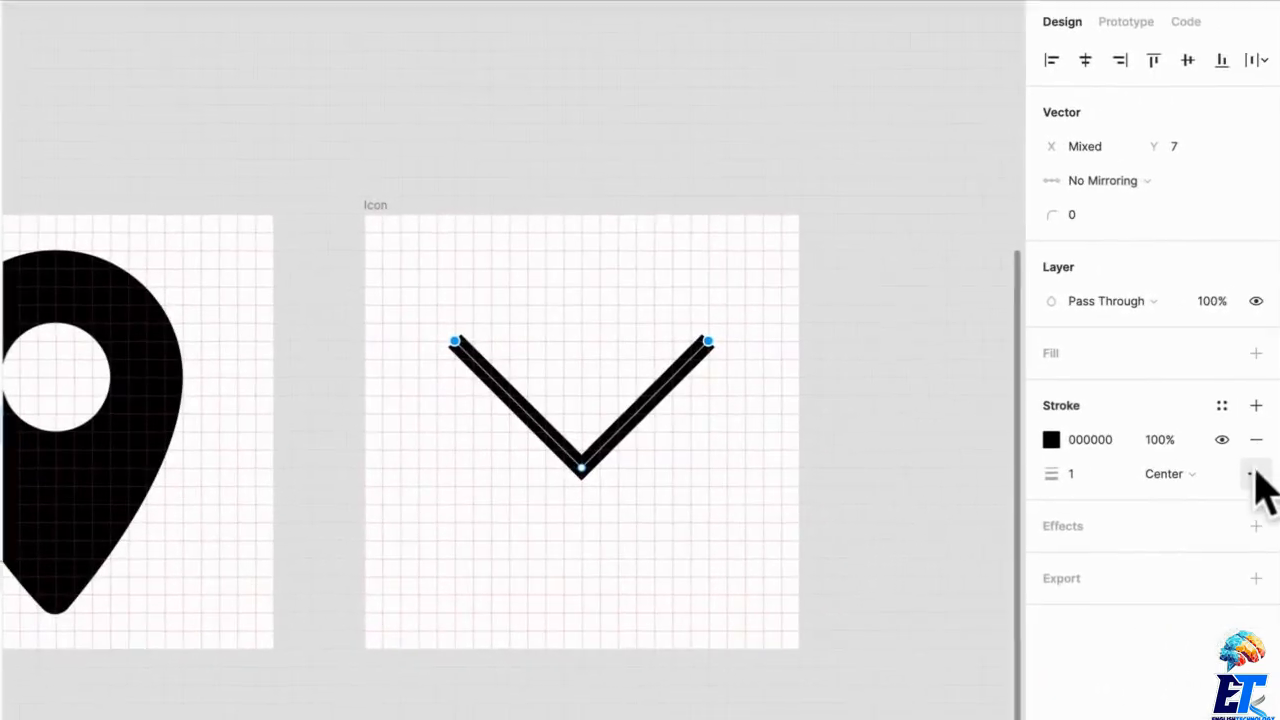
left_click(1254, 474)
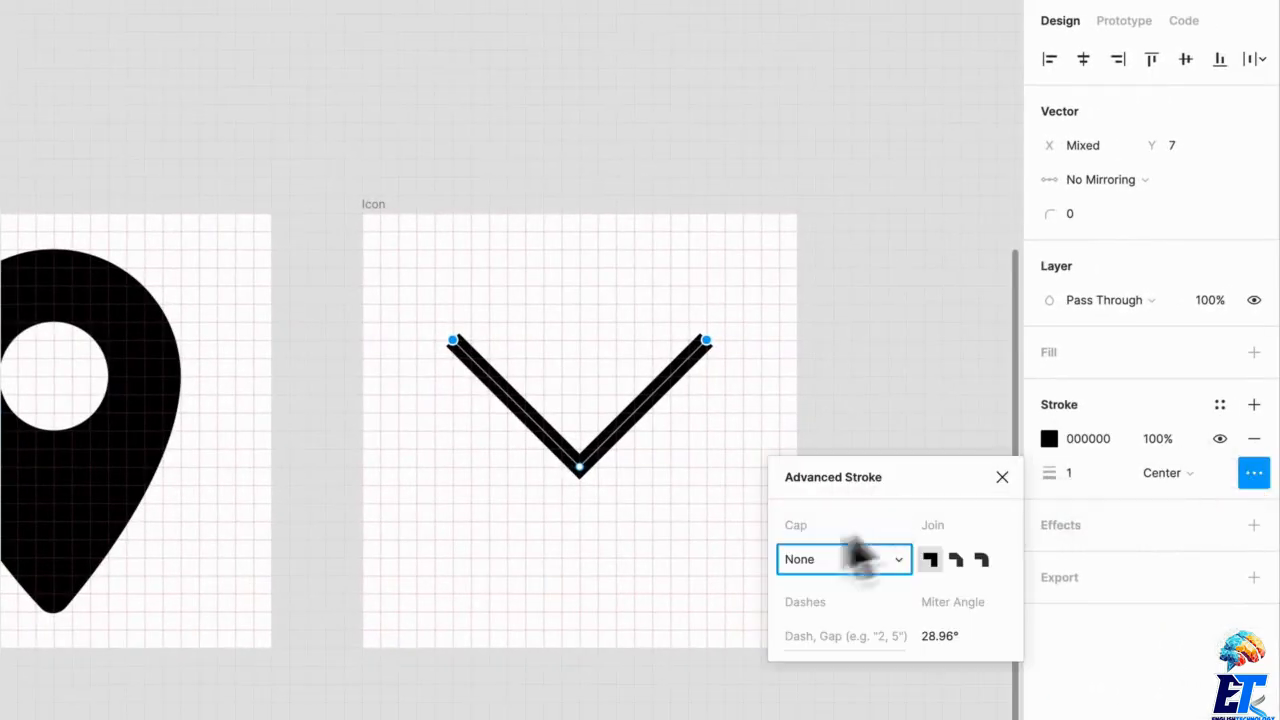
left_click(824, 562)
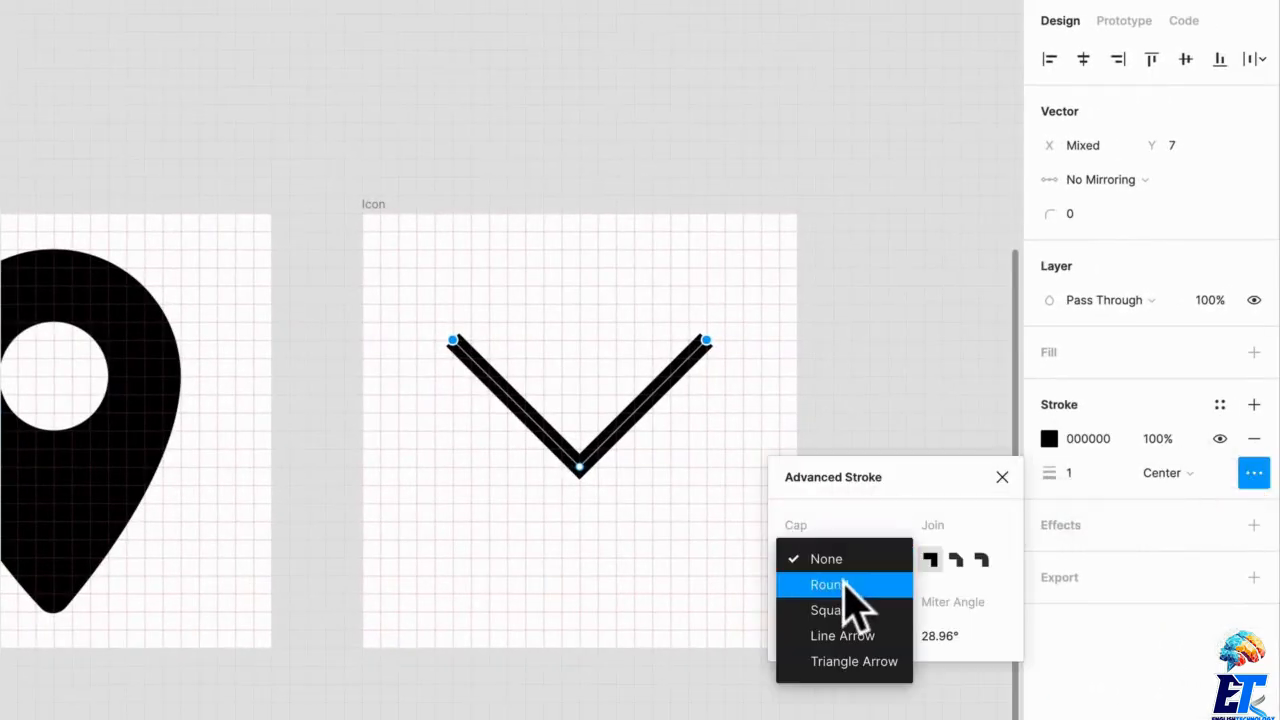
left_click(846, 586)
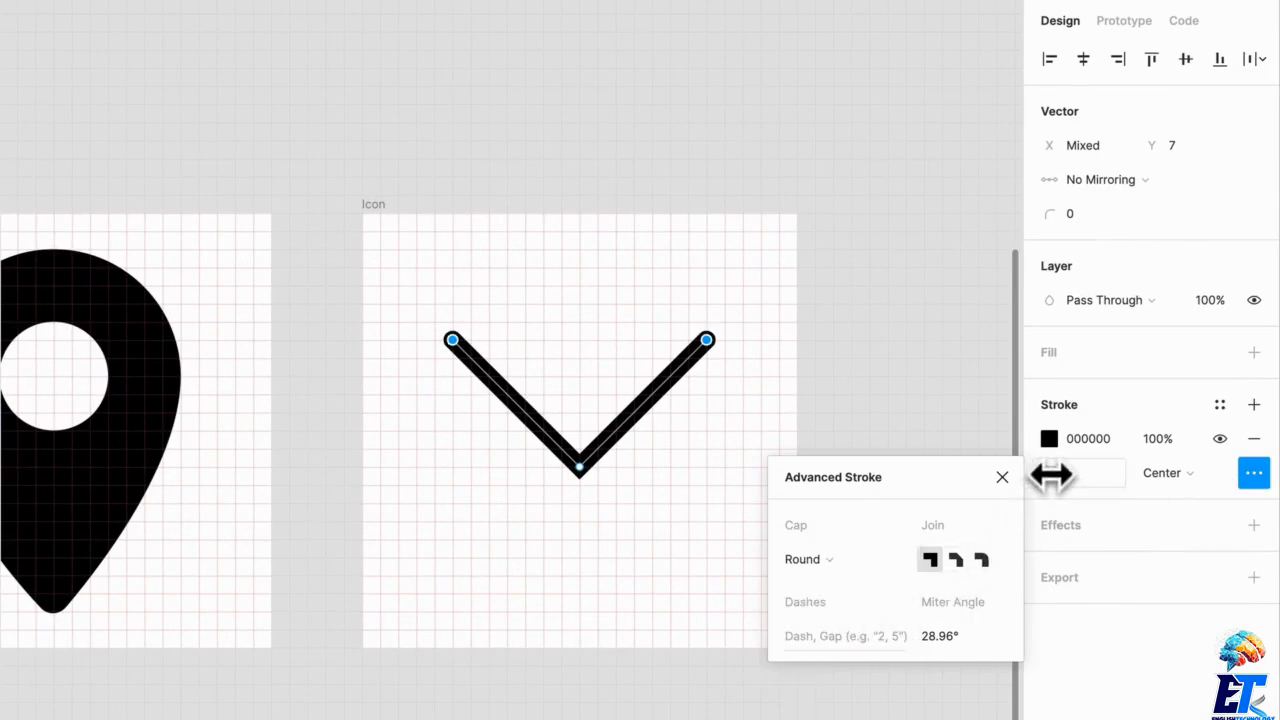
Shrink the chevron path to 6 × 3 px around its centre and set its stroke weight to 8, forming a heart
left_click_drag(1050, 476, 1085, 472)
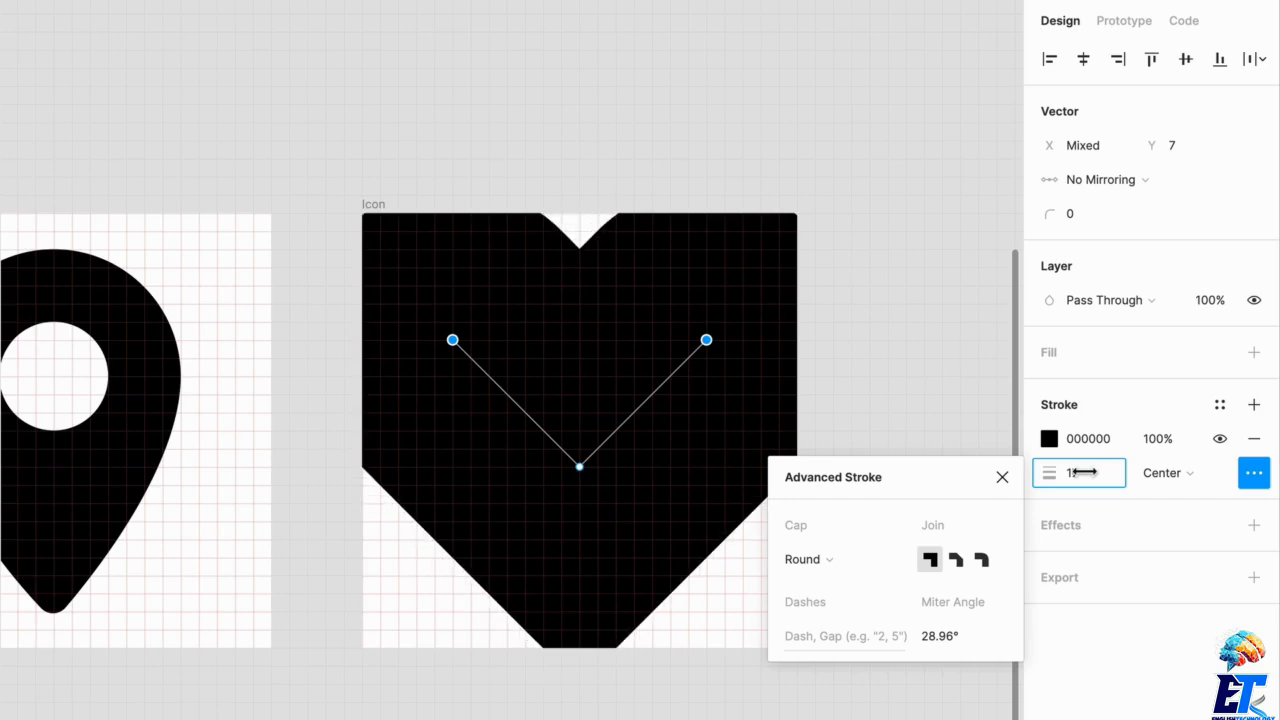
key("Escape")
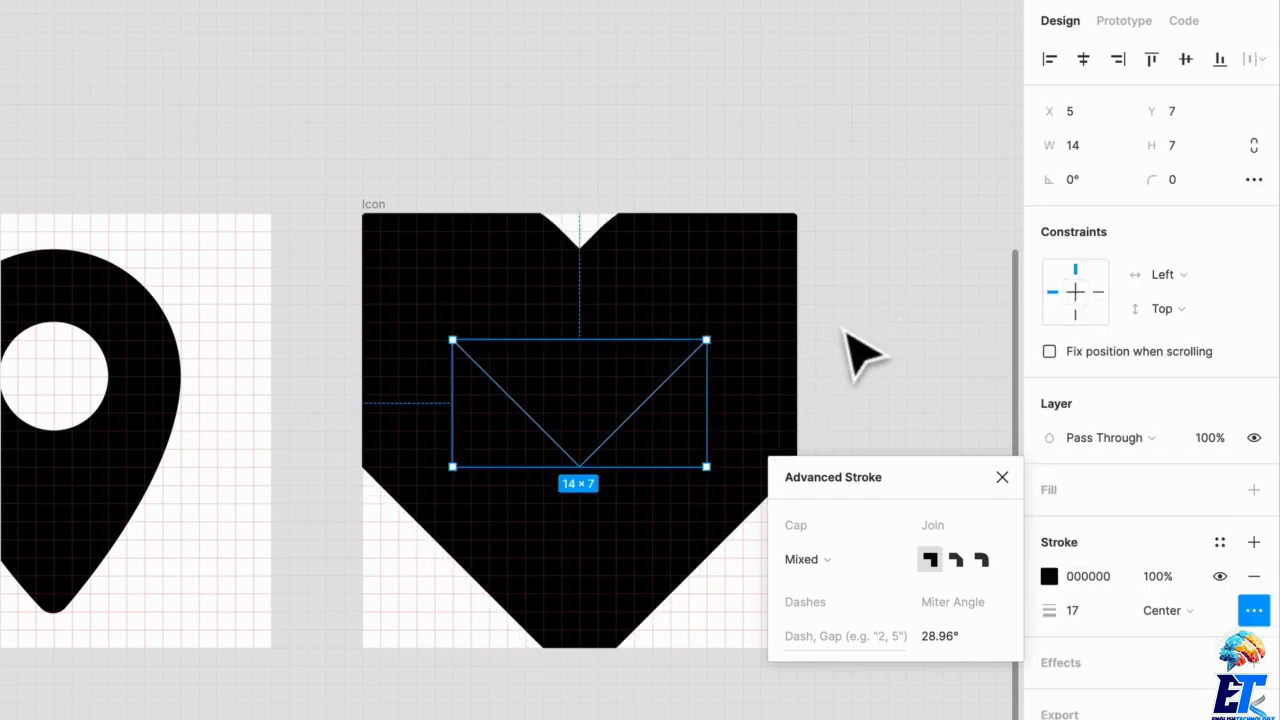
scroll(850, 350, "right", 3)
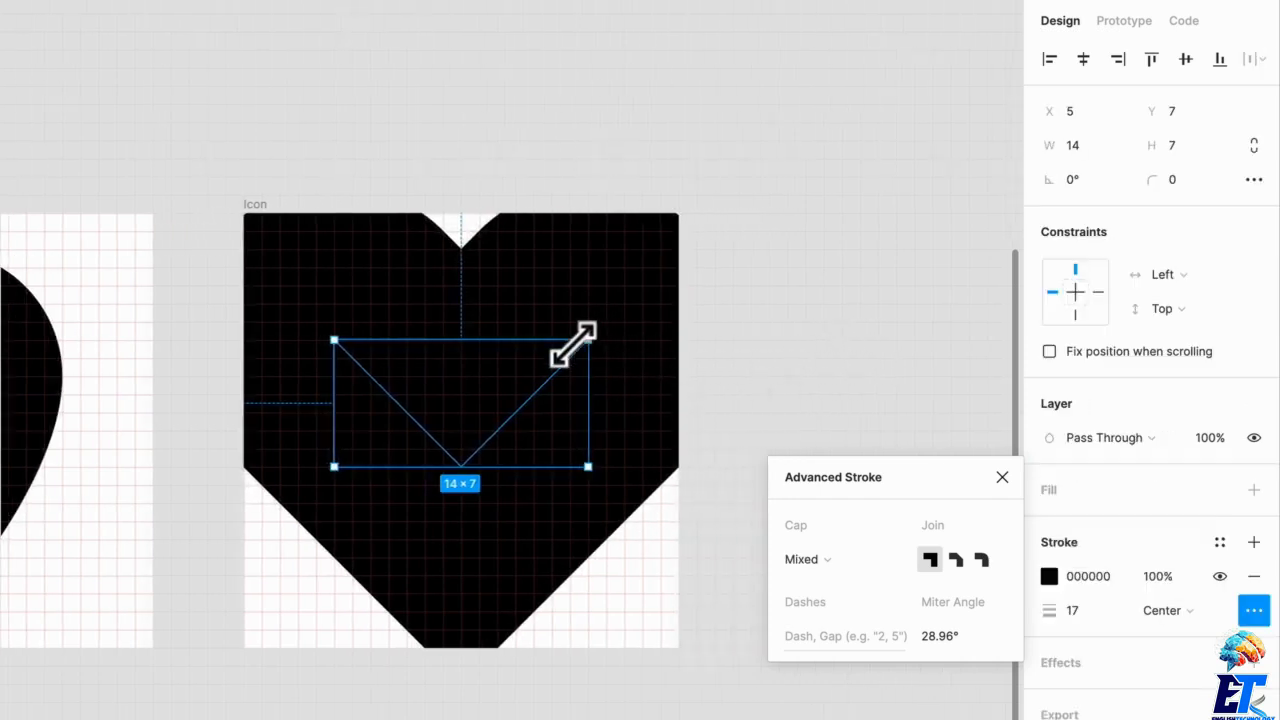
left_click_drag(573, 345, 517, 378)
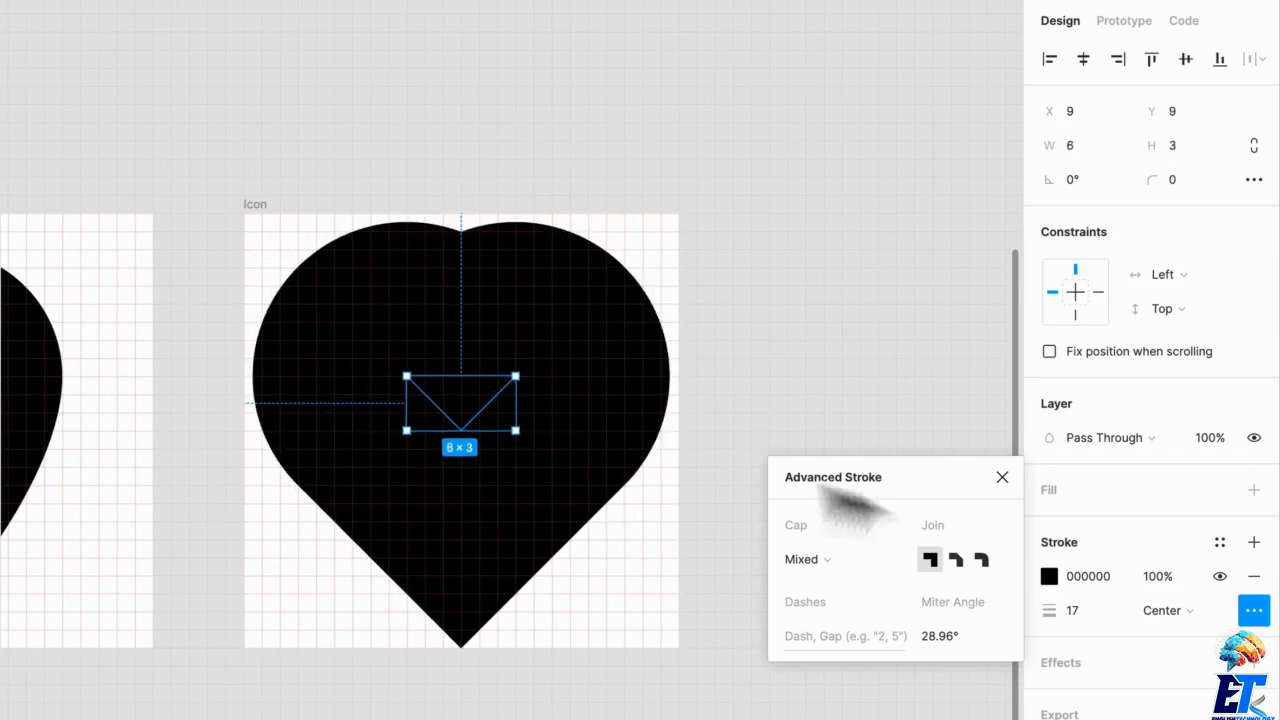
mouse_move(1058, 612)
left_mouse_down()
mouse_move(1026, 613)
mouse_move(1040, 614)
left_mouse_up()
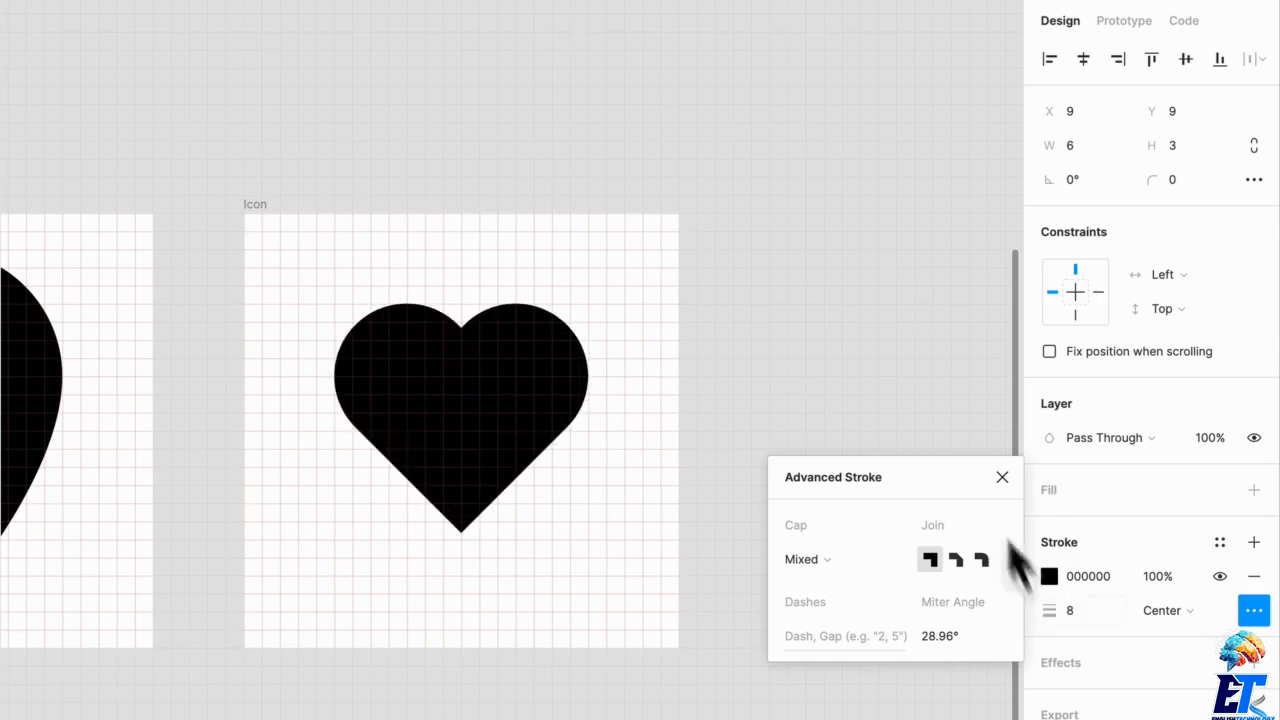
Curve both sides of the heart's path by pulling a Bezier handle 1 px straight down from each upper end point
scroll(500, 393, "up", 5)
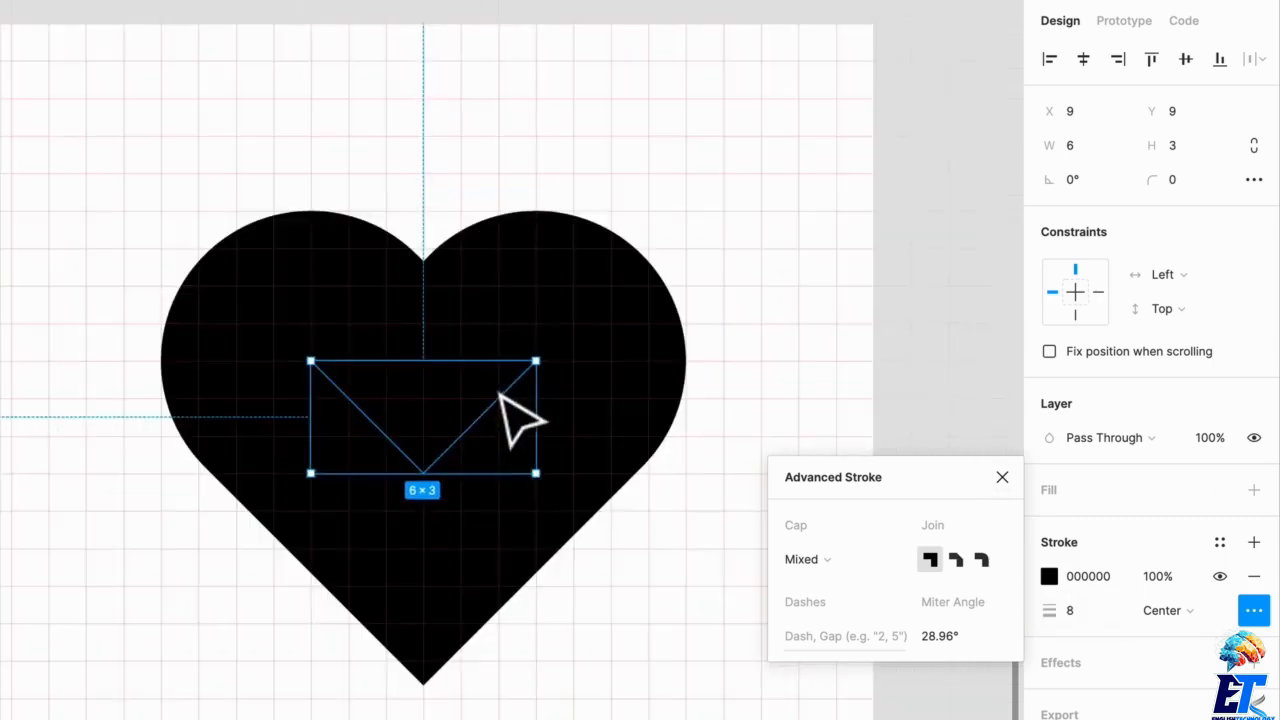
key("Return")
left_click_drag(536, 364, 540, 403)
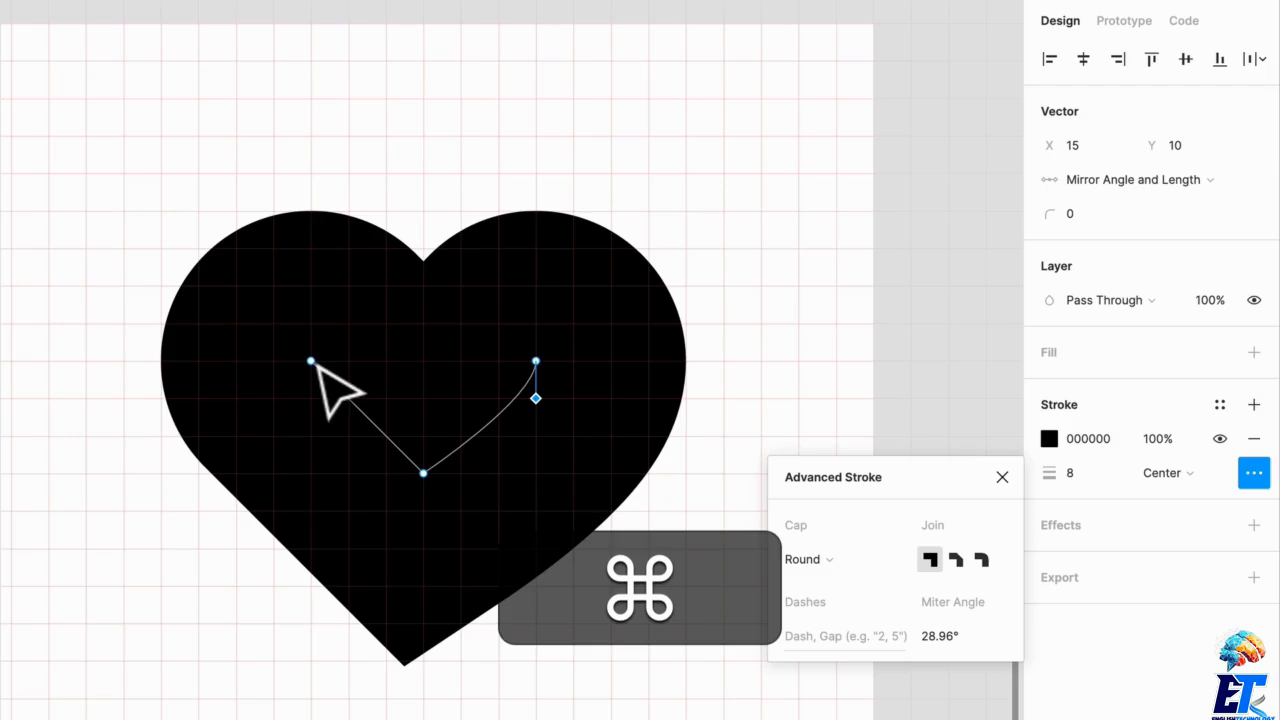
left_click_drag(311, 361, 311, 398)
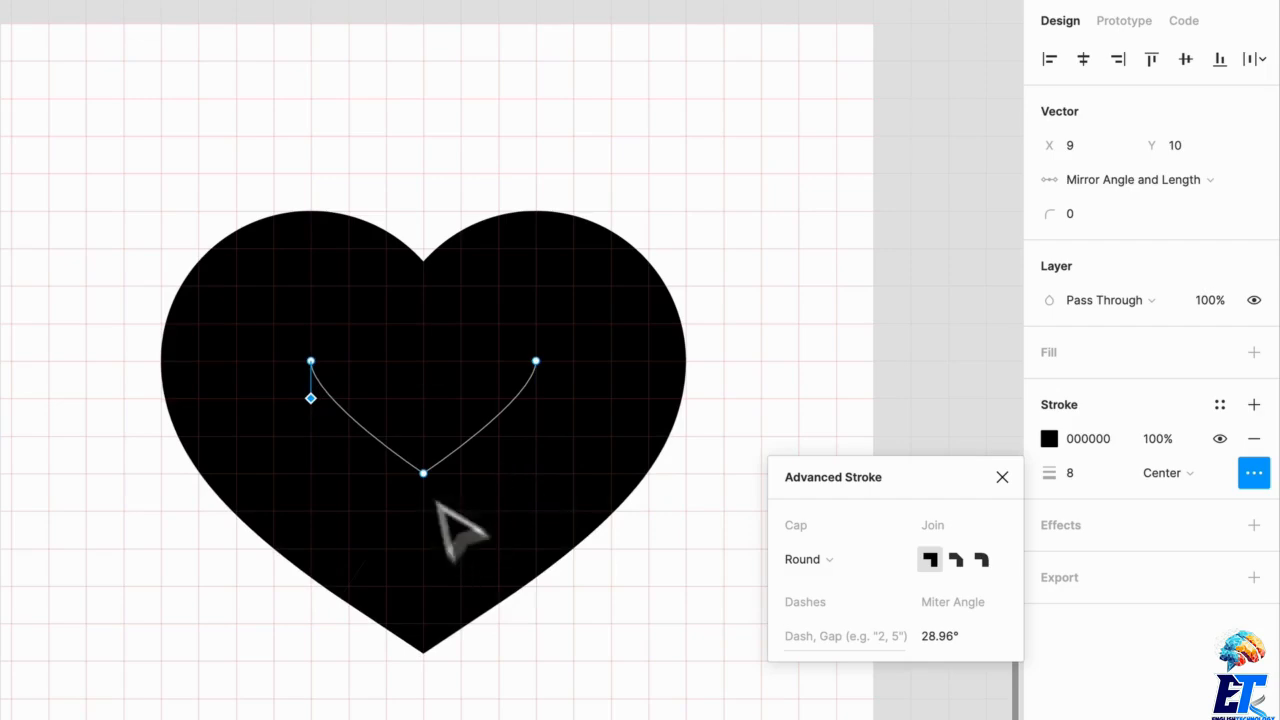
key("super+a")
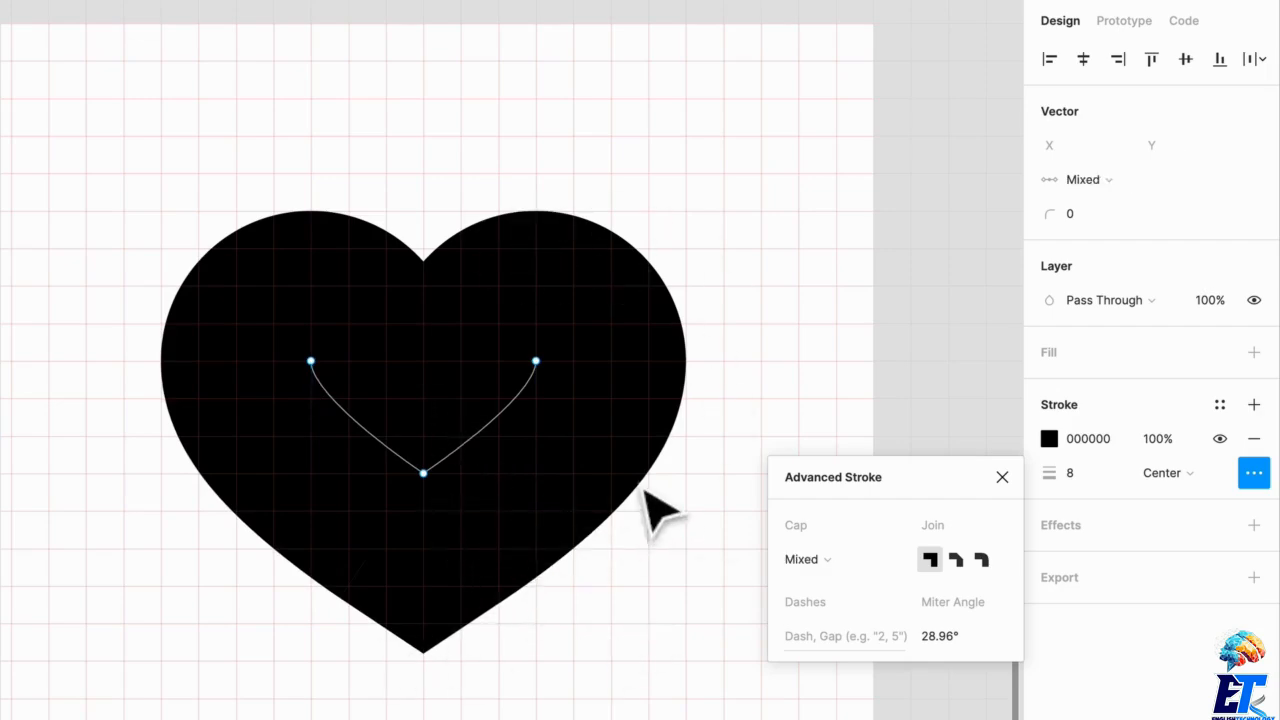
key("Escape")
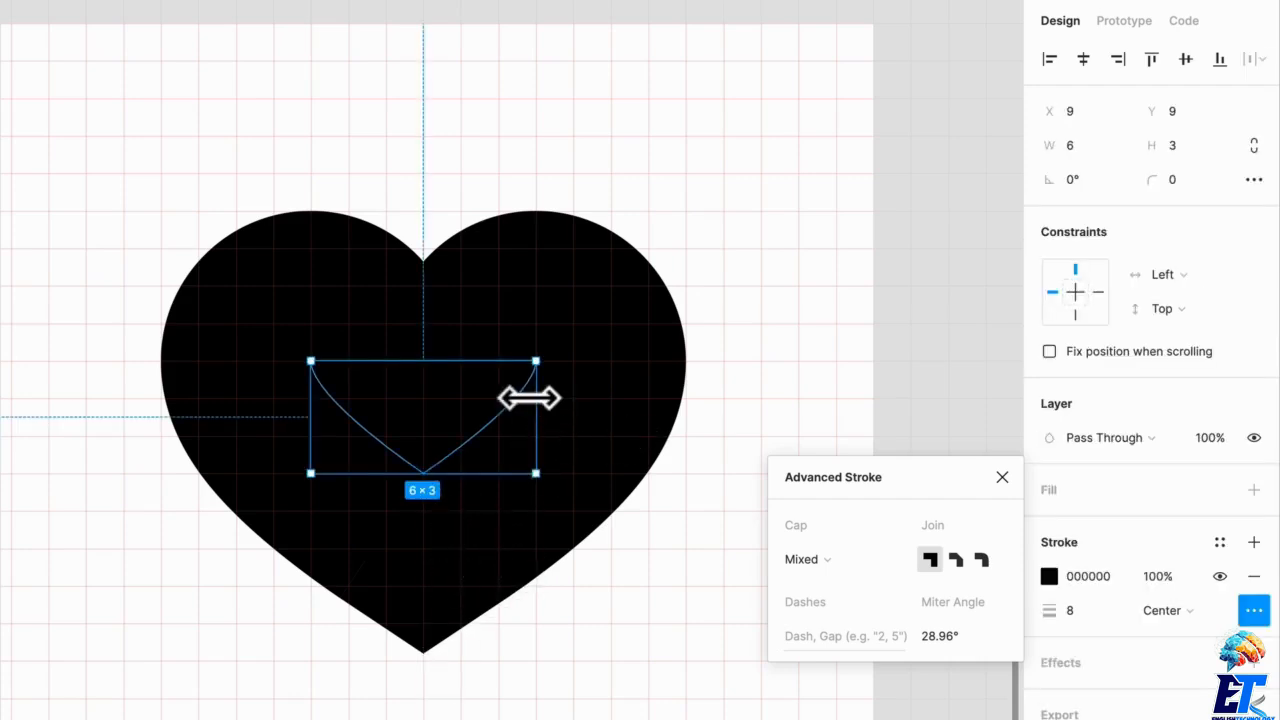
left_click_drag(530, 398, 520, 394)
left_click(586, 600)
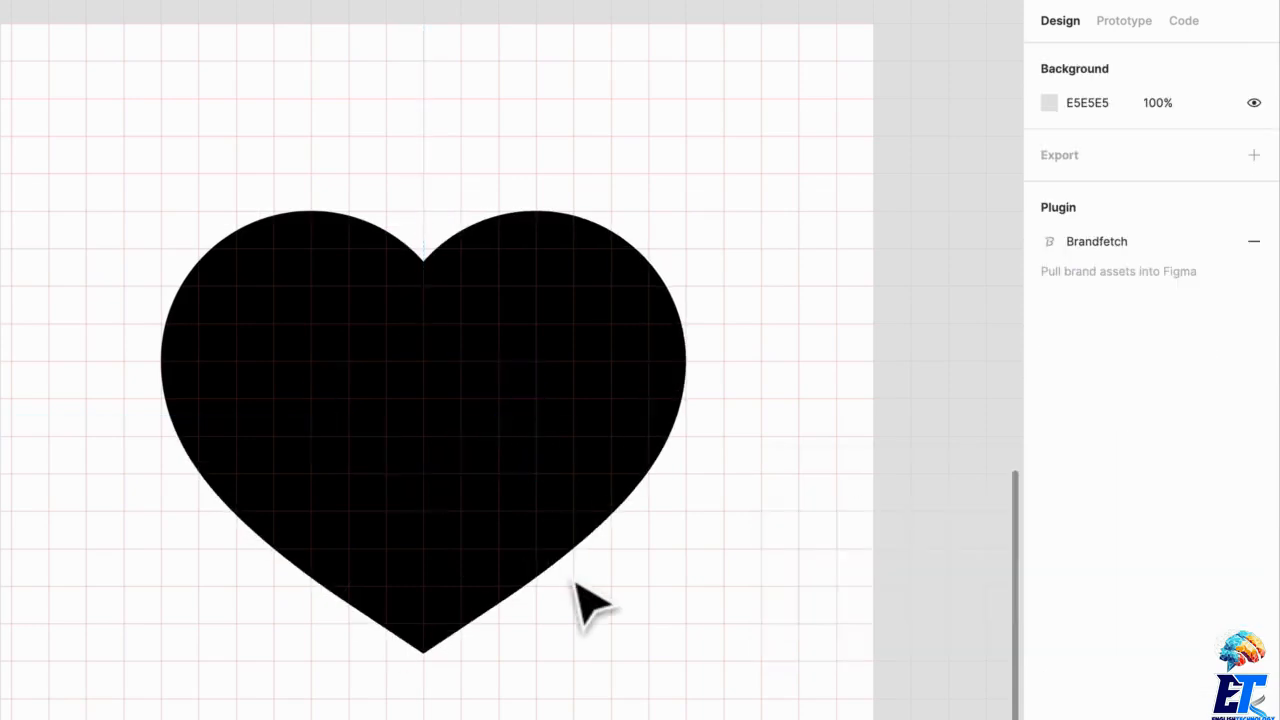
Convert the heart's stroke to a filled shape with Outline Stroke
left_click(471, 406)
right_click(475, 410)
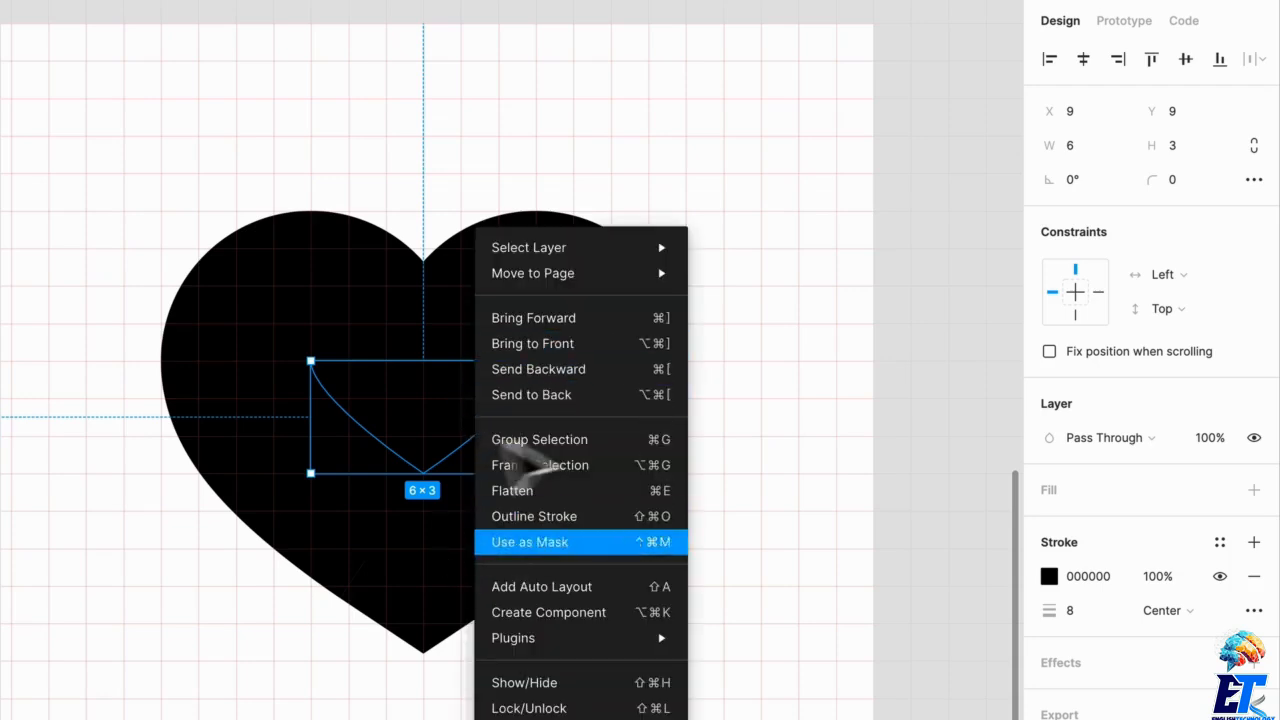
left_click(576, 514)
Resize the outlined heart to 20 × 18 px and place it at X 2, Y 3 in the Icon frame
scroll(309, 437, "down", 2)
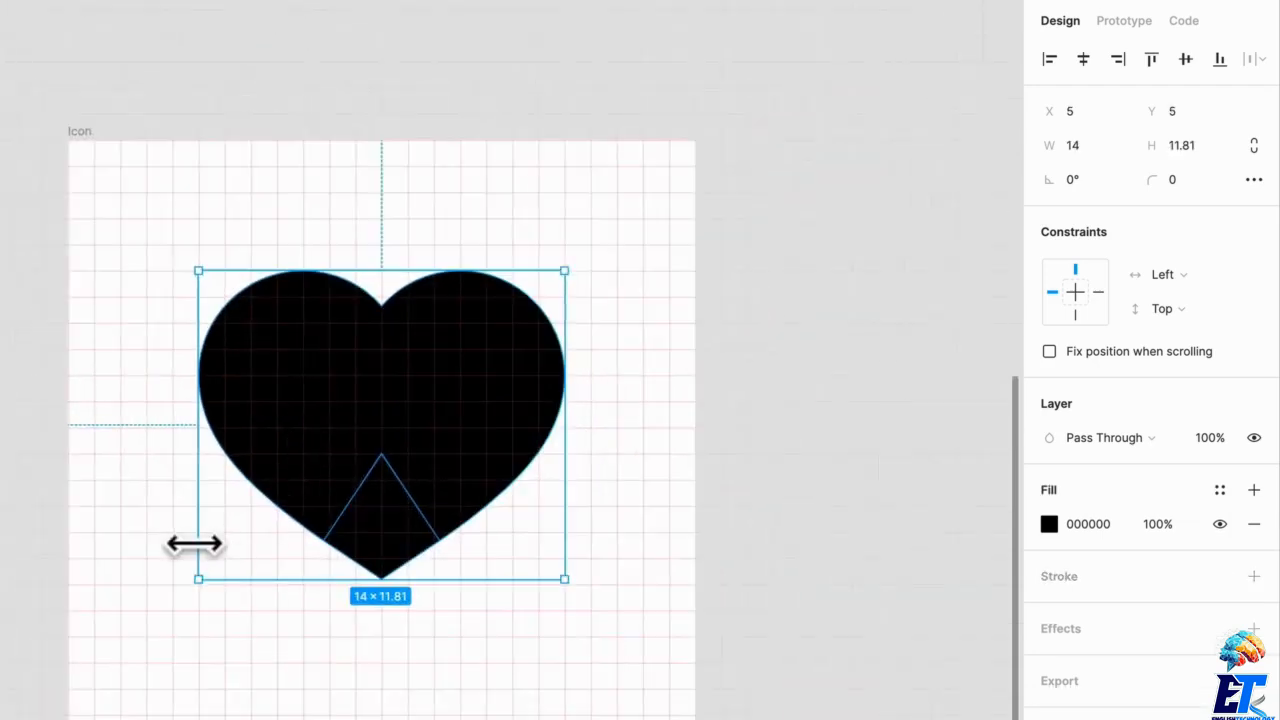
left_click_drag(195, 578, 113, 615)
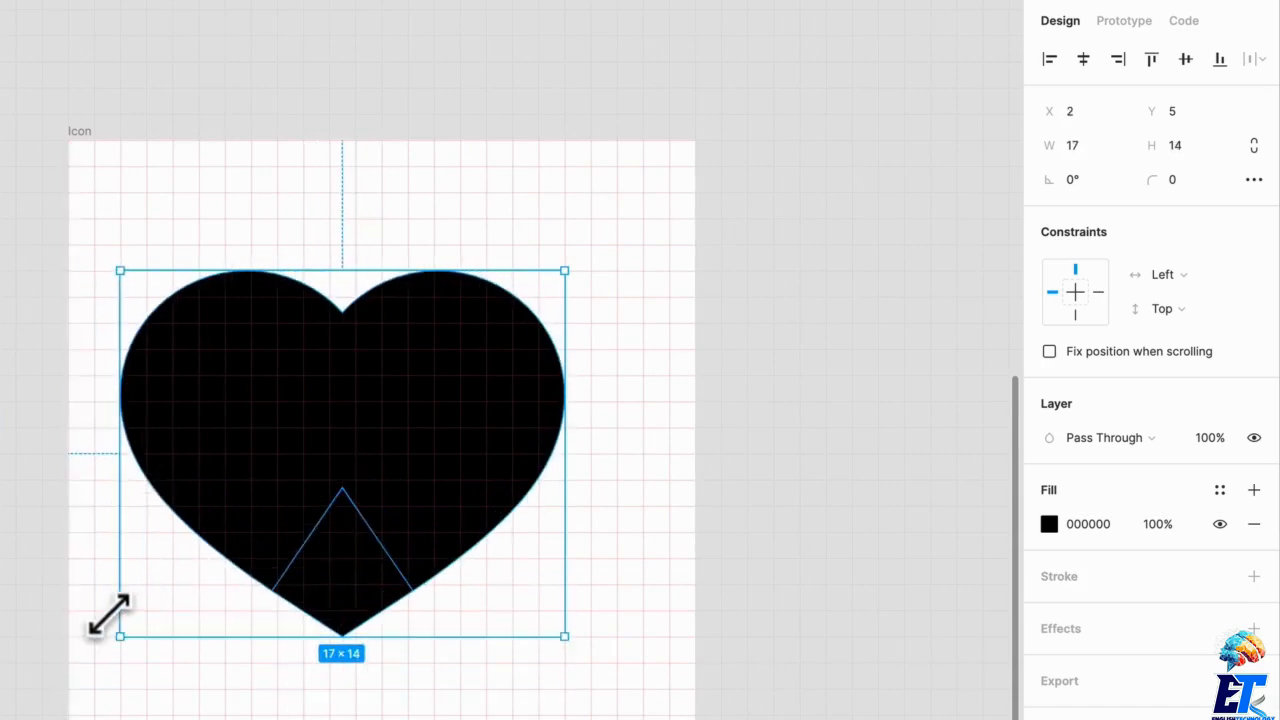
left_click_drag(556, 641, 651, 694)
left_click_drag(383, 249, 388, 220)
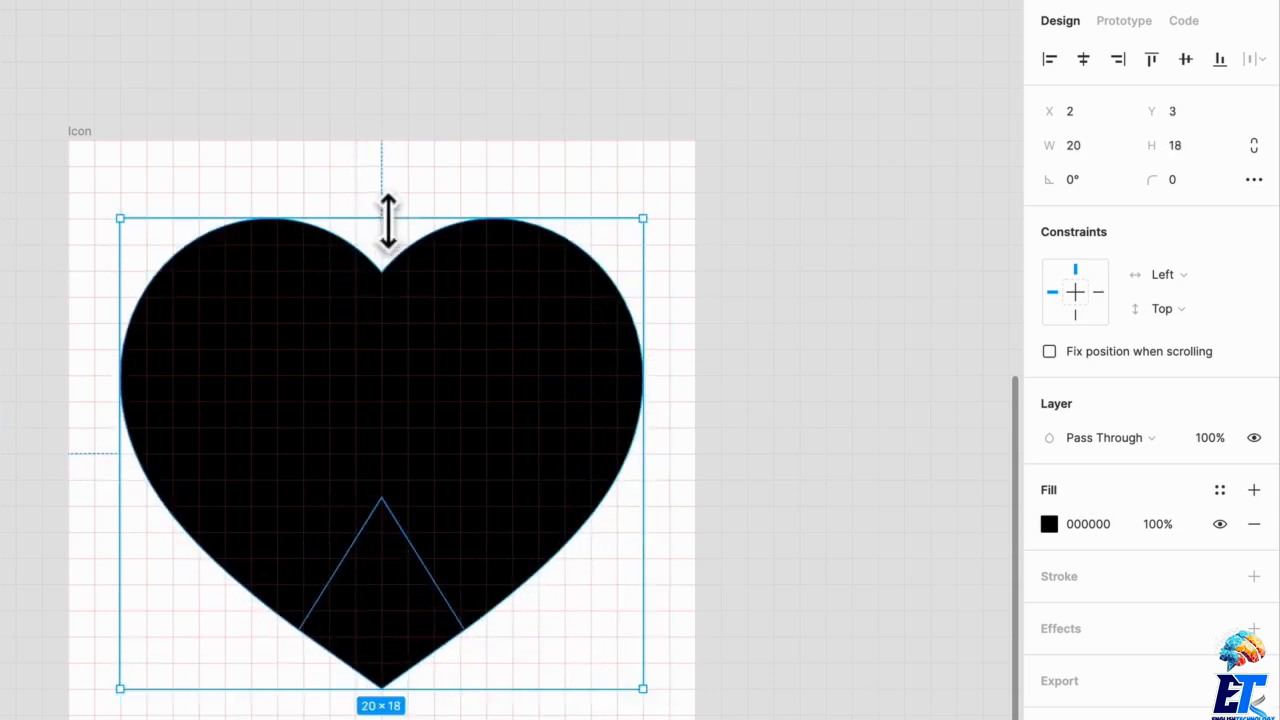
scroll(358, 402, "left", 2)
mouse_move(585, 497)
left_mouse_down()
mouse_move(568, 499)
mouse_move(579, 499)
left_mouse_up()
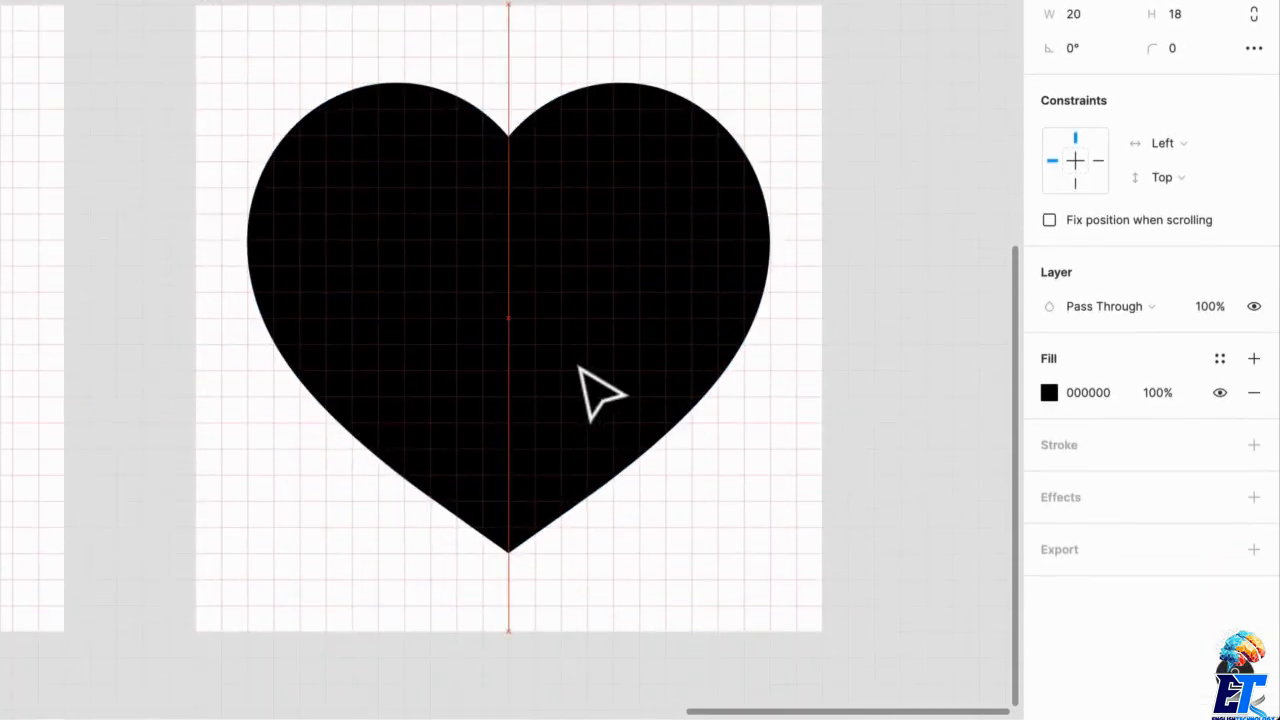
Move the stray inner point of the heart's outline onto its bottom tip at X 12, Y 21
scroll(495, 415, "up", 5)
double_click(541, 318)
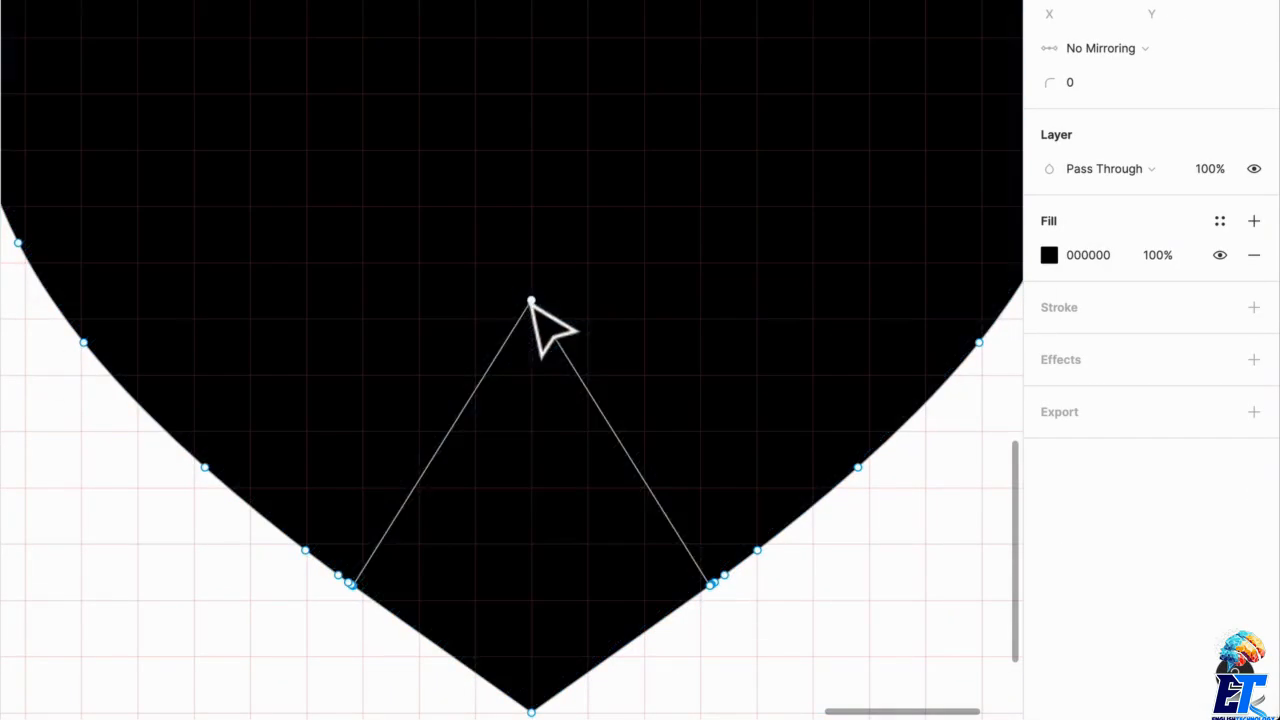
left_click_drag(531, 302, 531, 628)
scroll(534, 650, "down", 10)
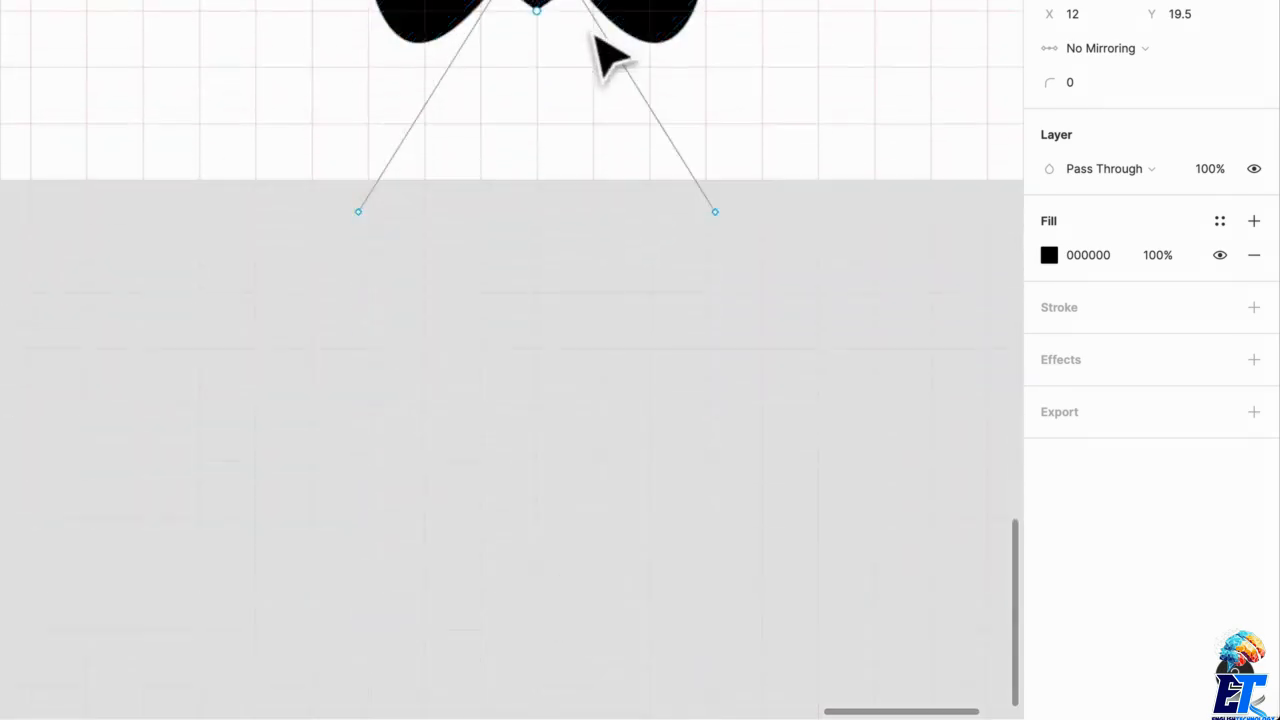
scroll(562, 60, "up", 2)
left_click_drag(538, 44, 537, 123)
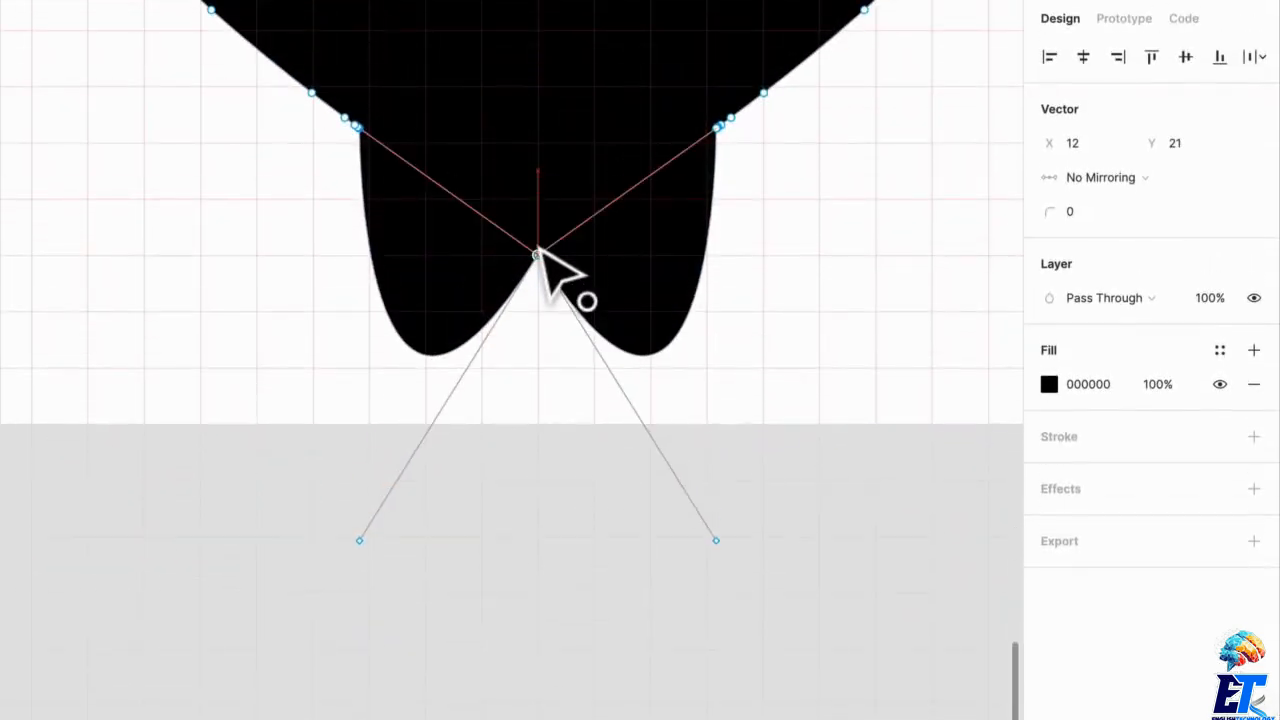
Delete both Bezier handles of the point at the heart's bottom tip so that its sides run straight
scroll(620, 420, "down", 1)
left_click(716, 518)
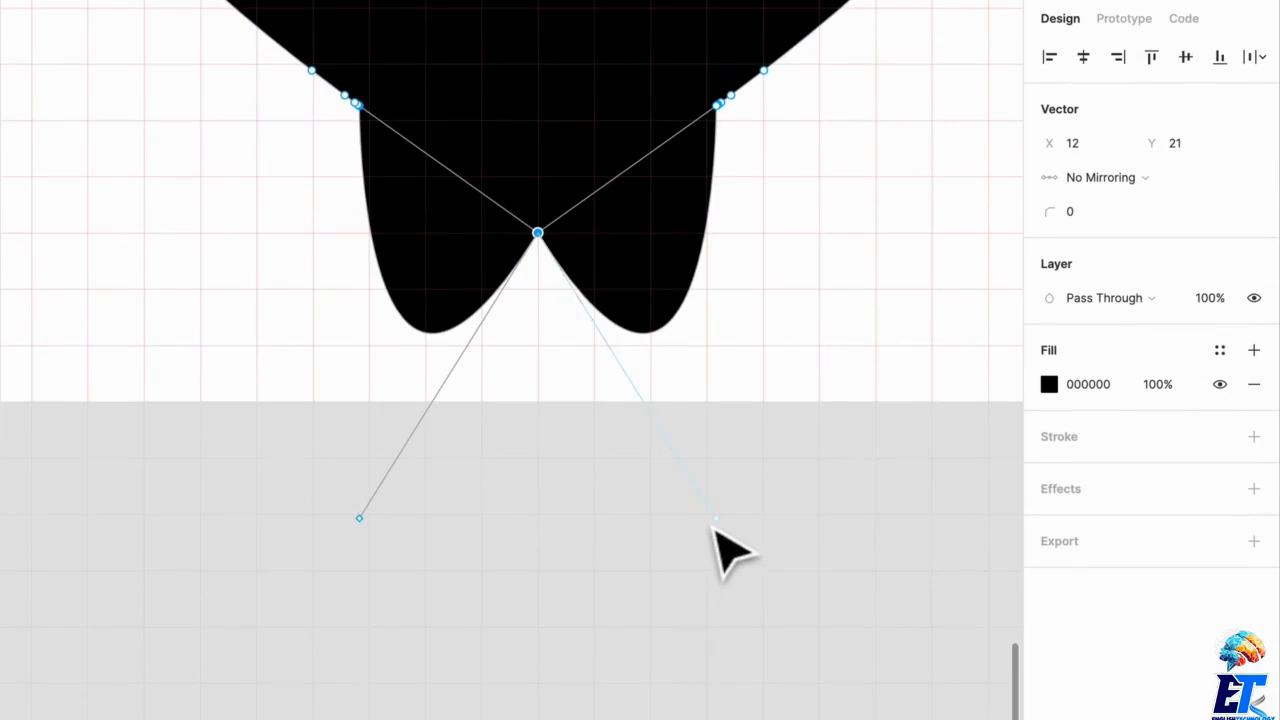
key("Delete")
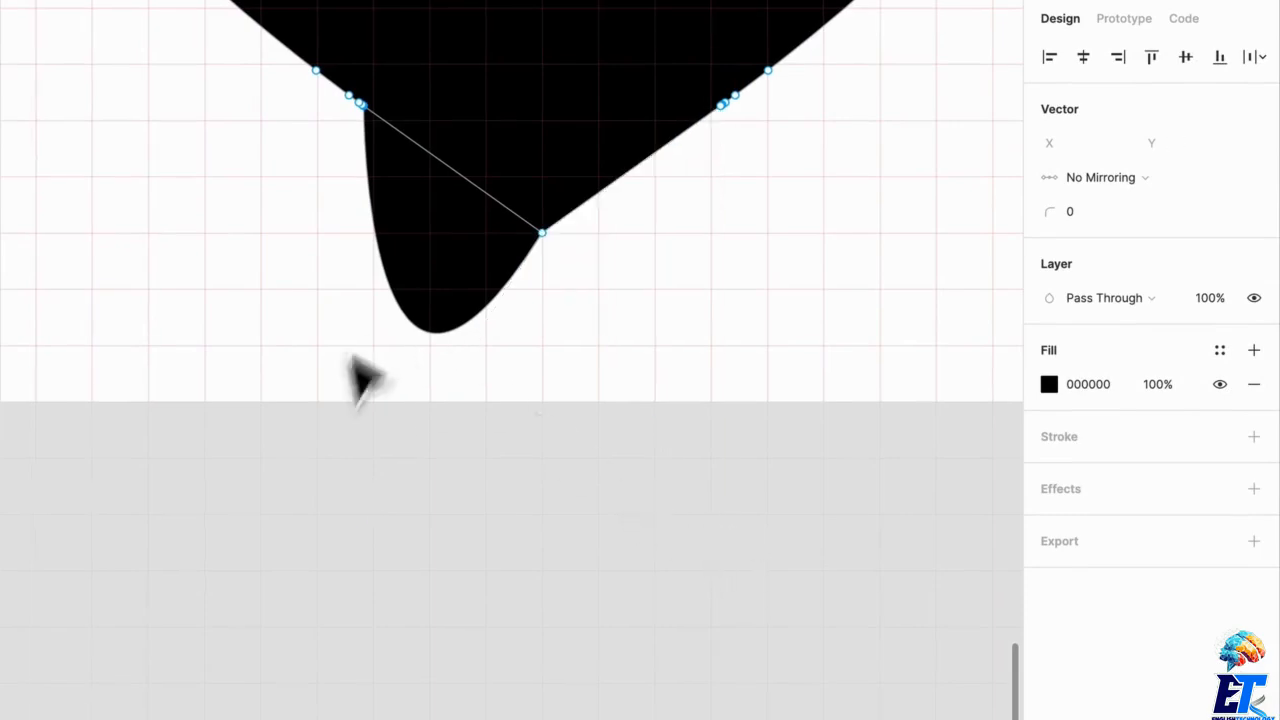
left_click(541, 231)
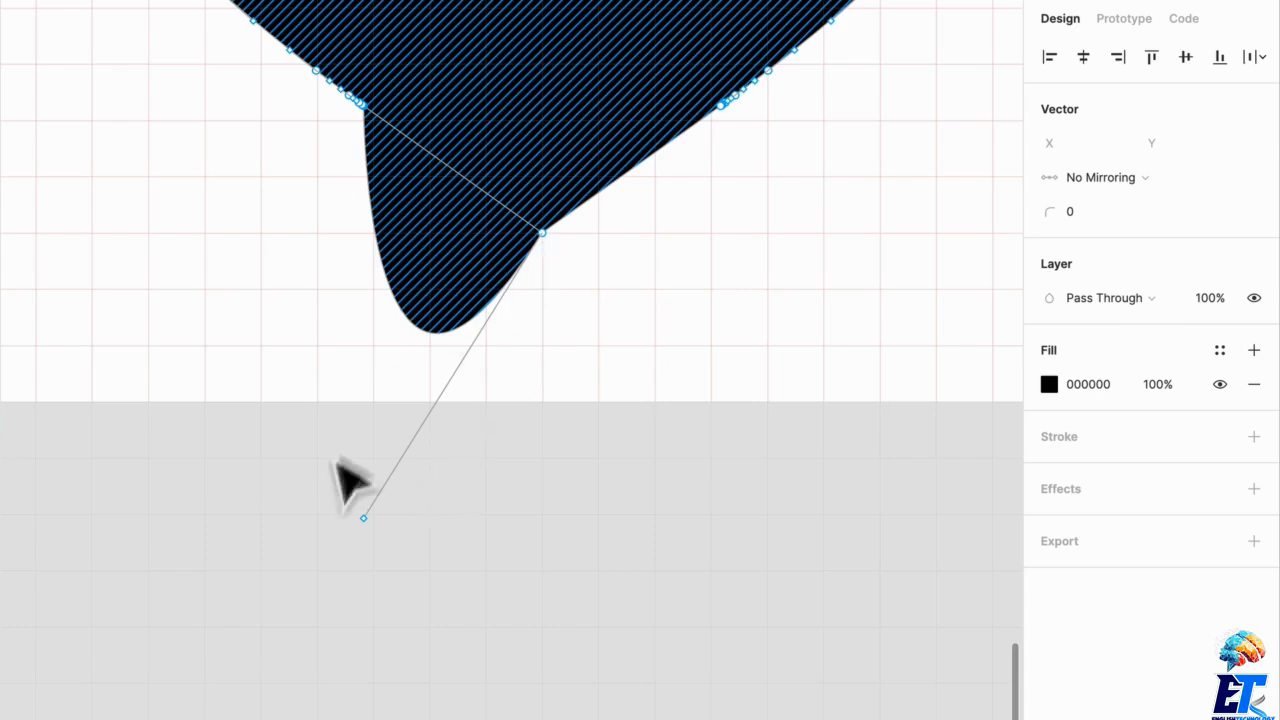
left_click(364, 520)
key("Delete")
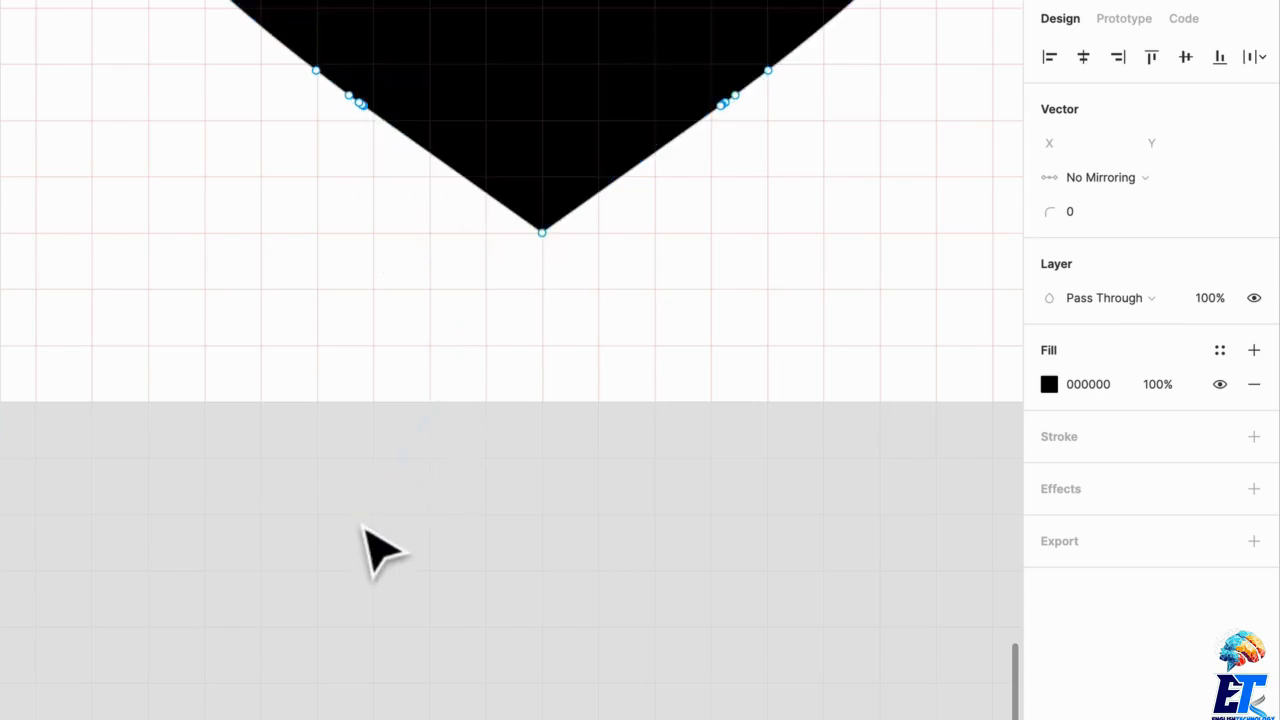
Set the heart's corner radius to 1 for all its points
scroll(555, 226, "up", 3)
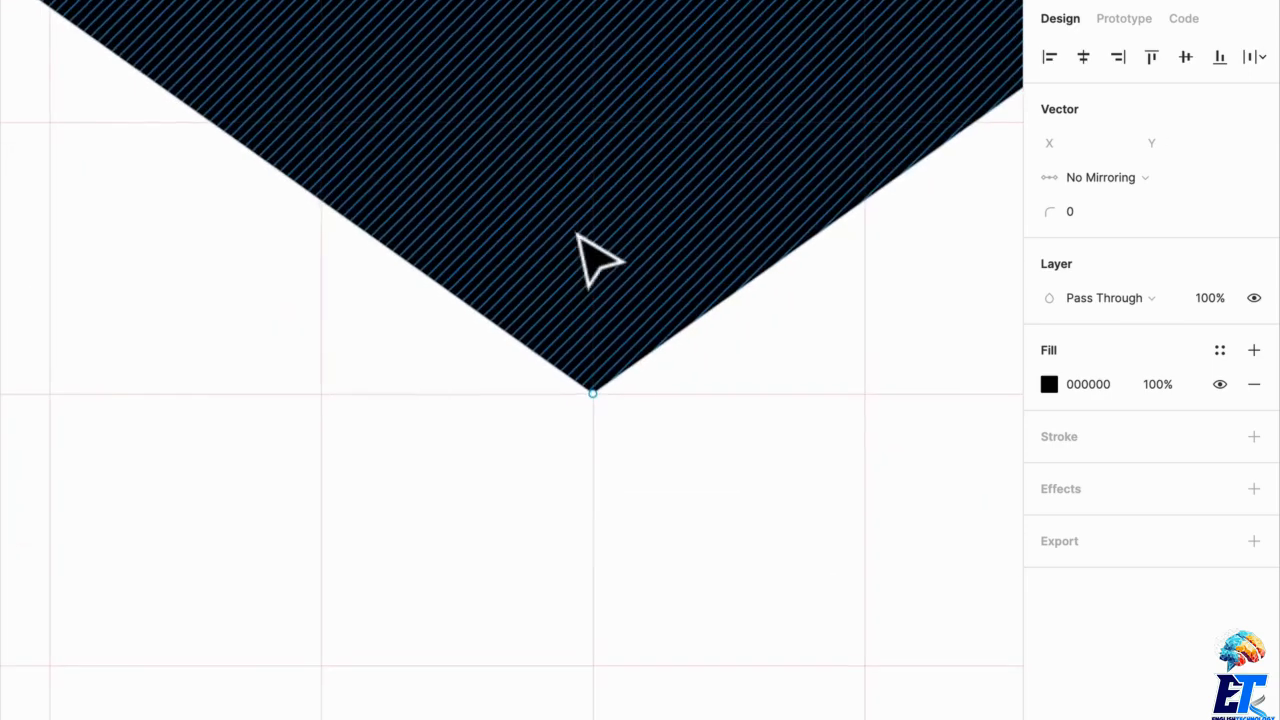
scroll(597, 246, "down", 5)
scroll(615, 437, "up", 3)
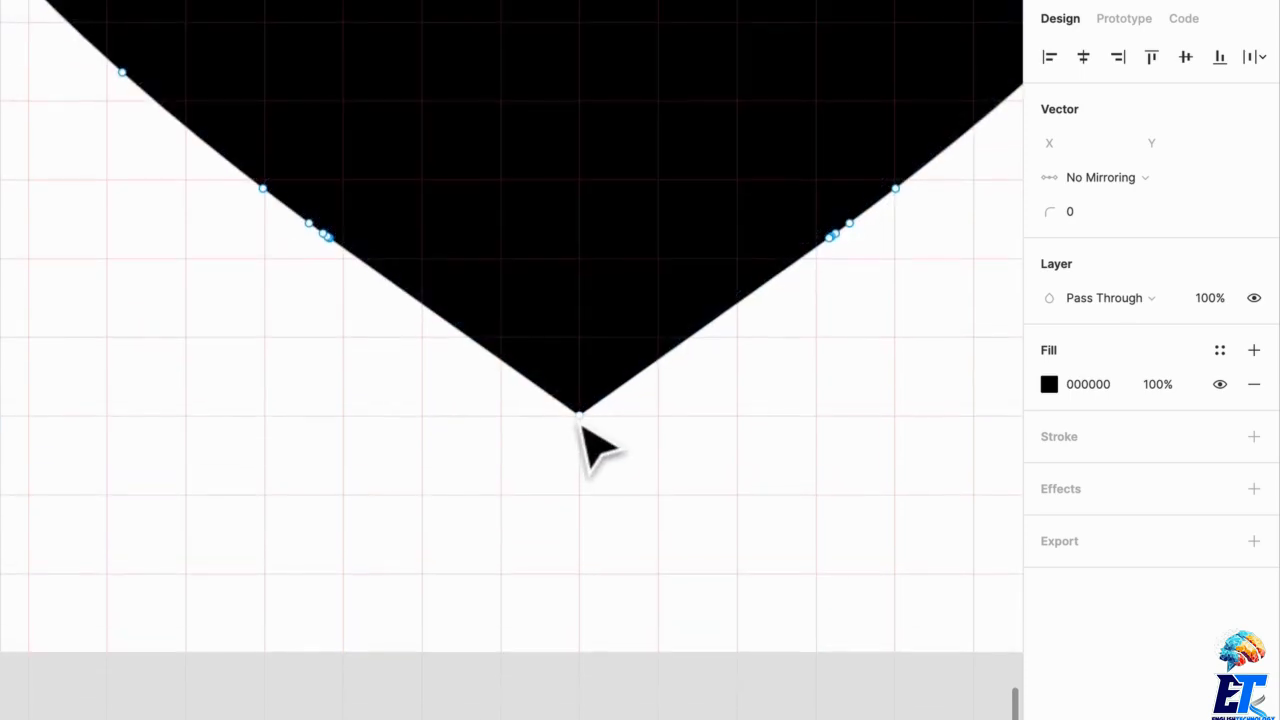
left_click(1103, 211)
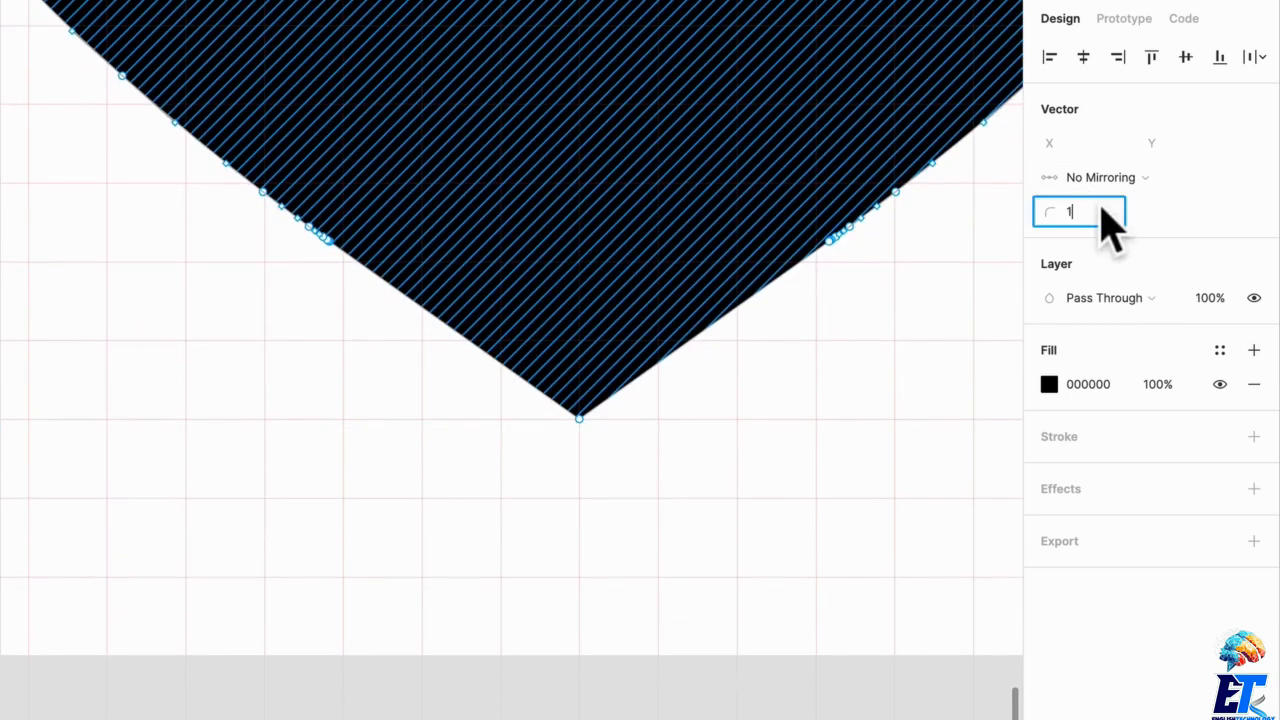
key("Escape")
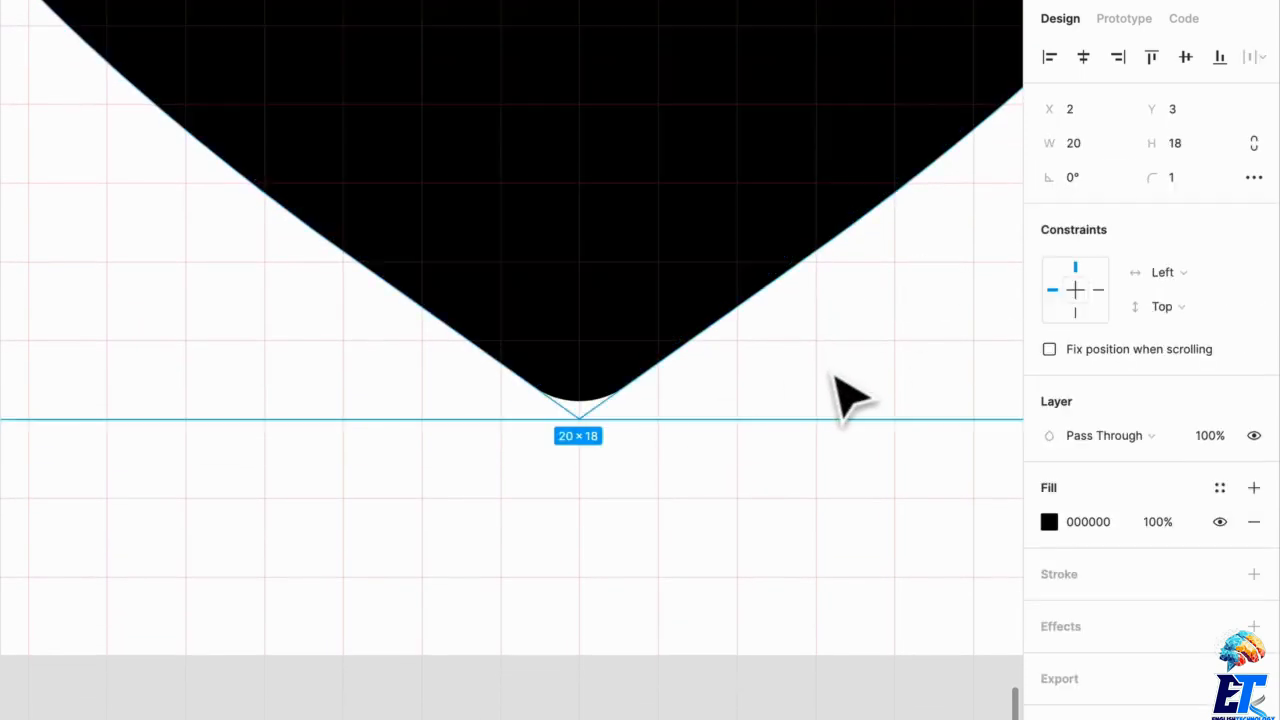
left_click(790, 380)
scroll(737, 423, "down", 5)
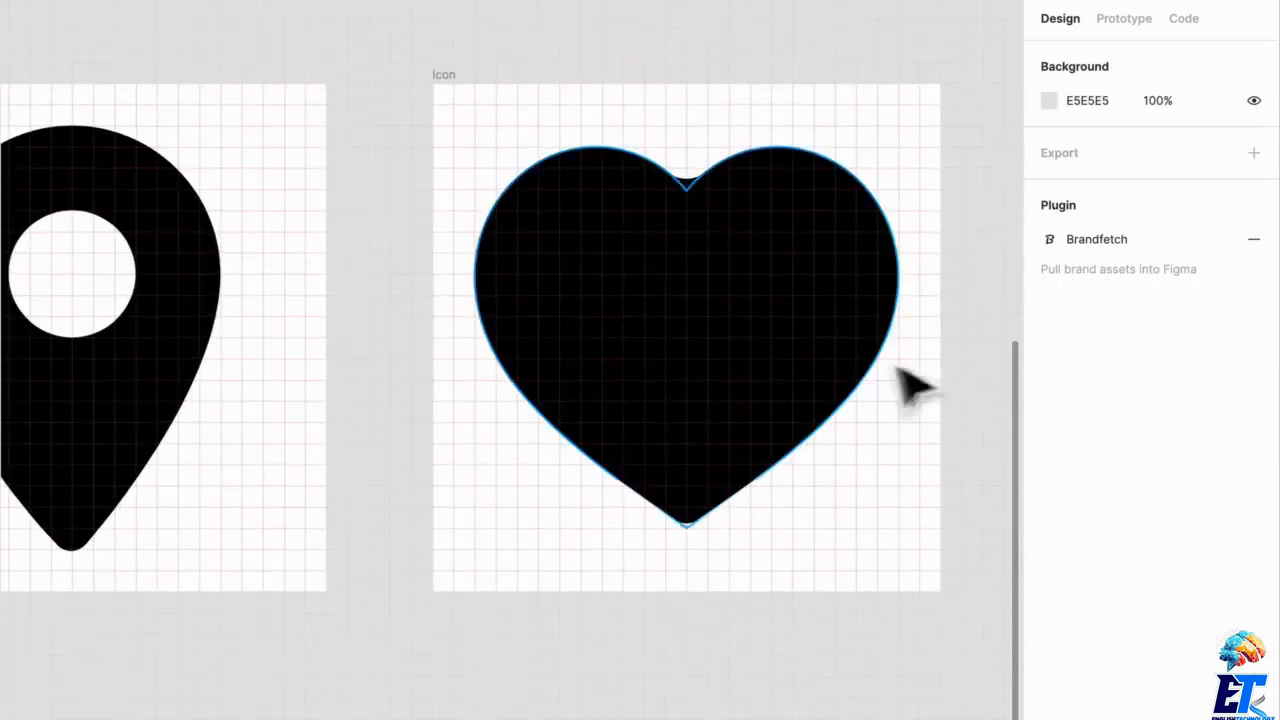
Set the corner radius of the point at the heart's upper notch to 0 so that it stays sharp
scroll(780, 250, "right", 2)
left_click(674, 182)
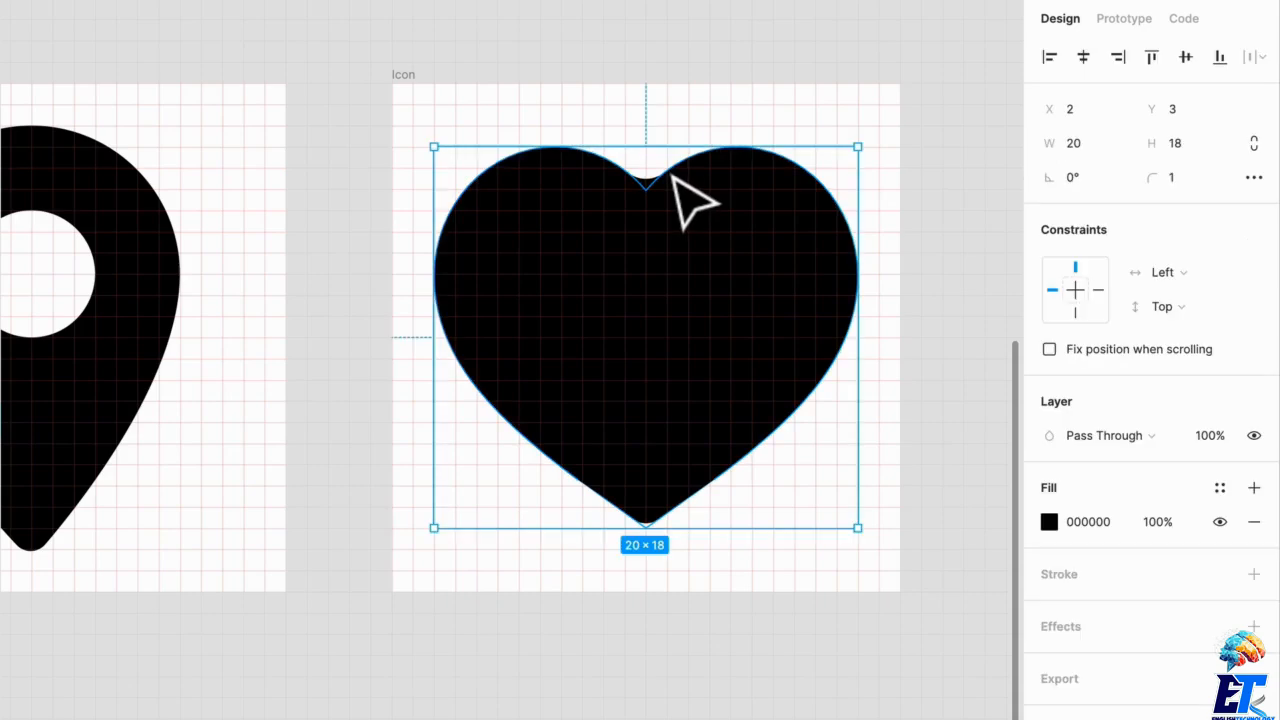
key("Return")
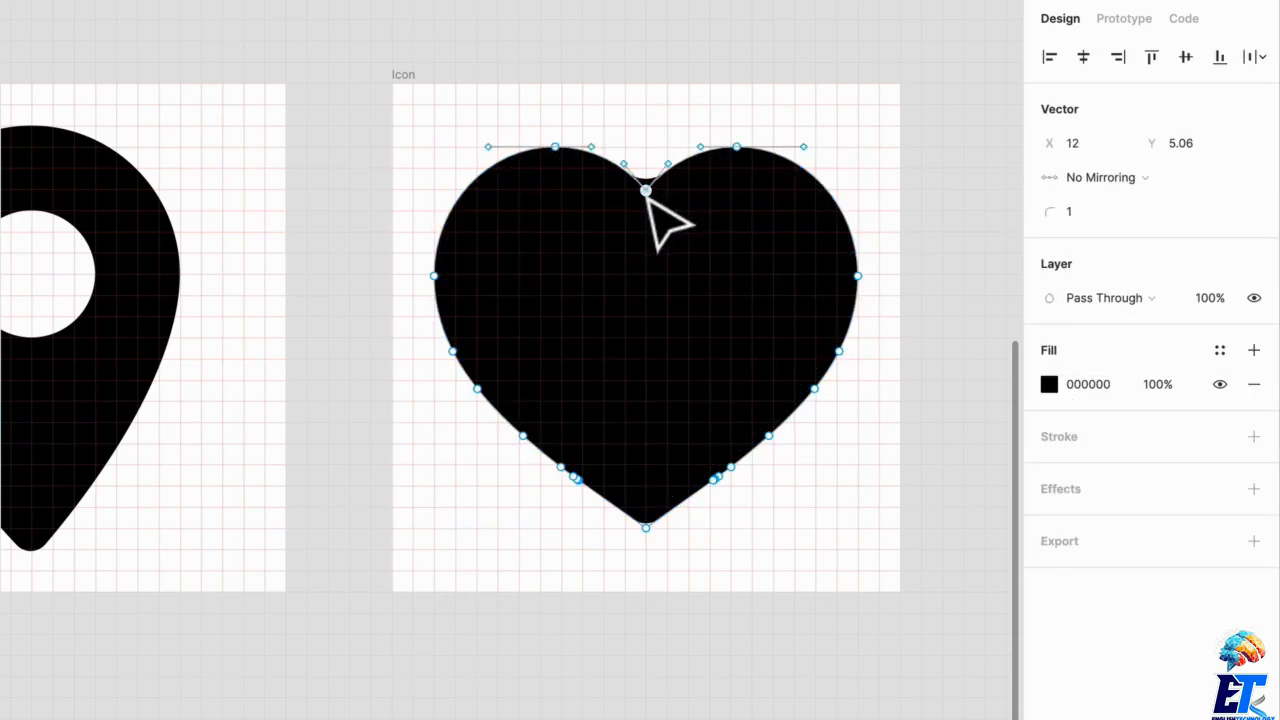
left_click(1070, 211)
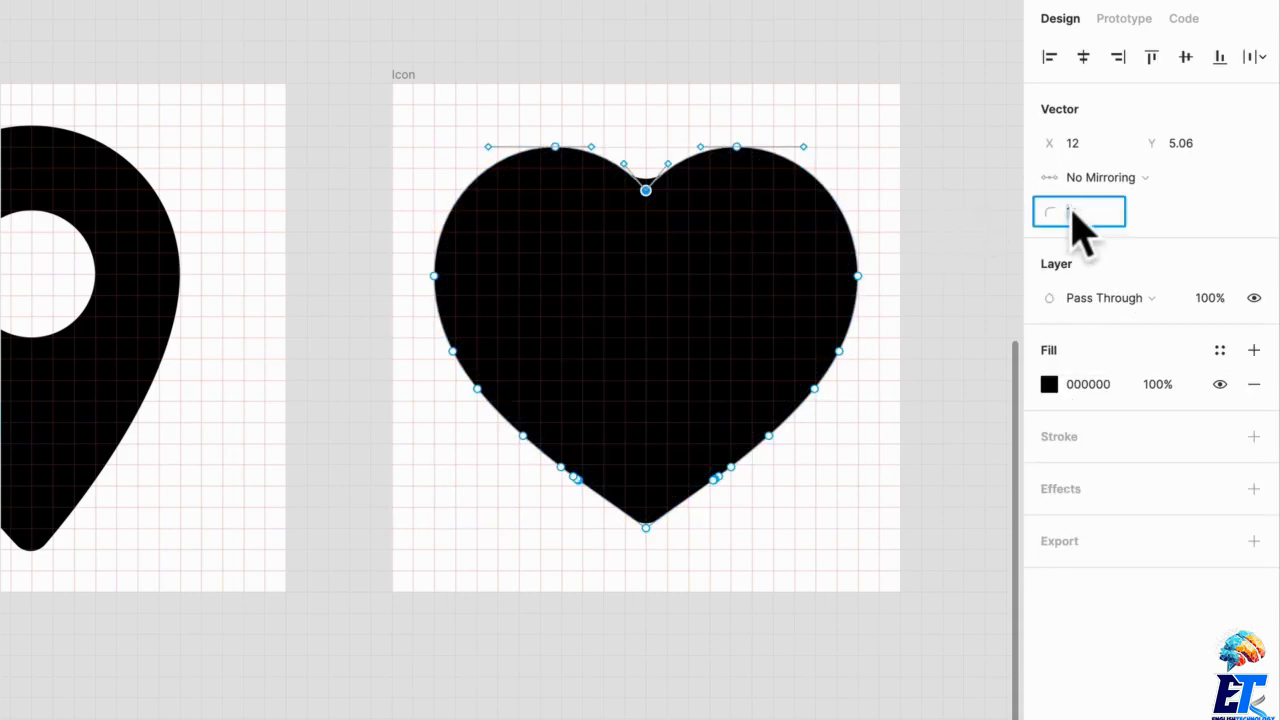
scroll(620, 210, "up", 4)
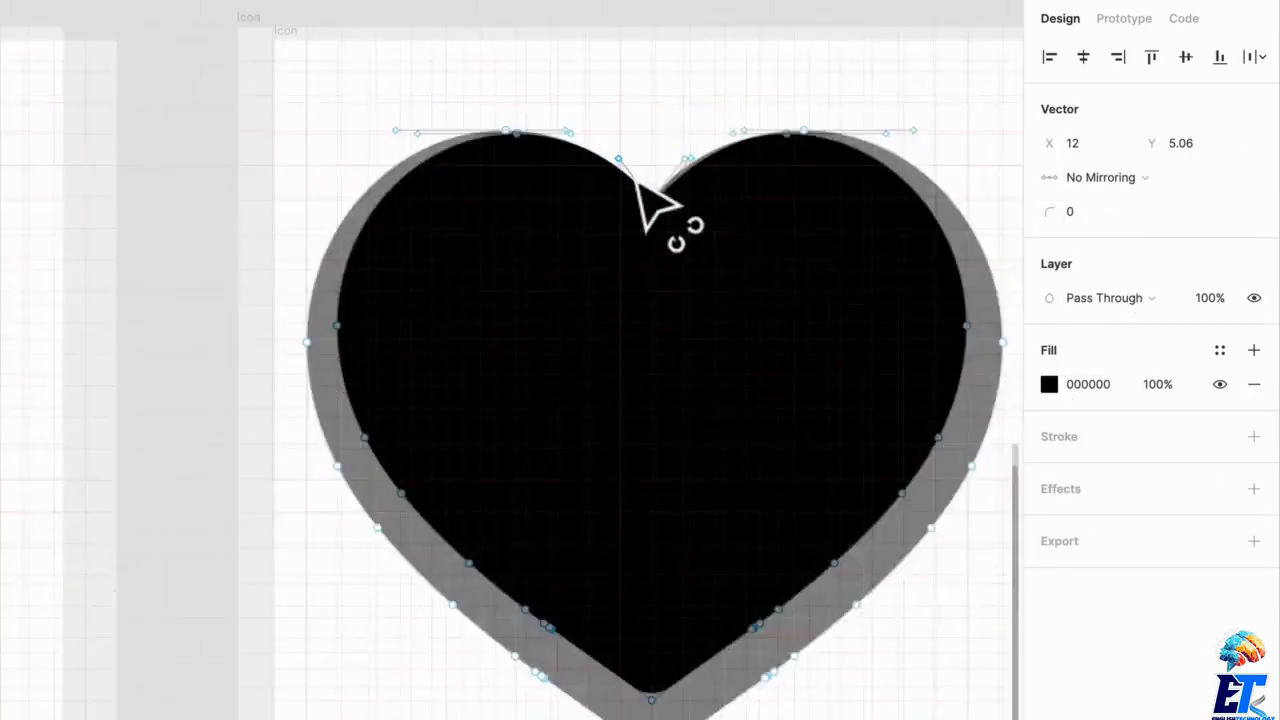
scroll(722, 236, "up", 2)
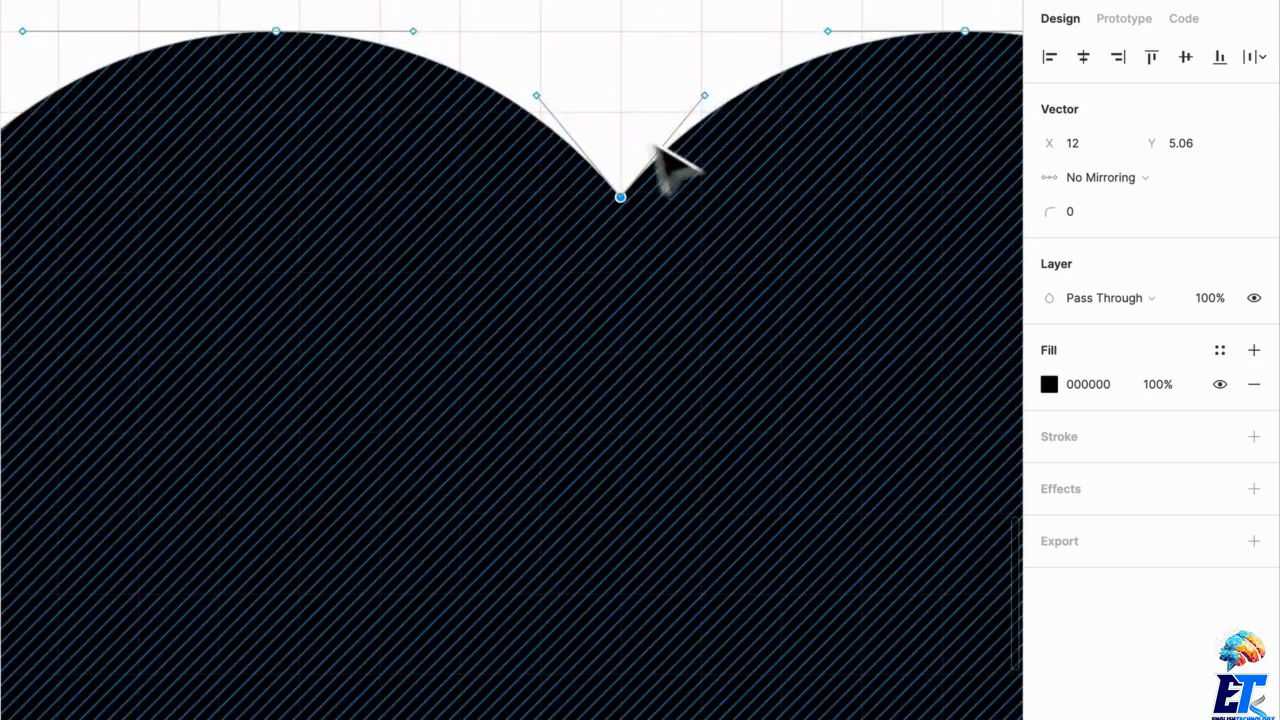
left_click(624, 107)
key("Escape")
scroll(624, 107, "down", 5)
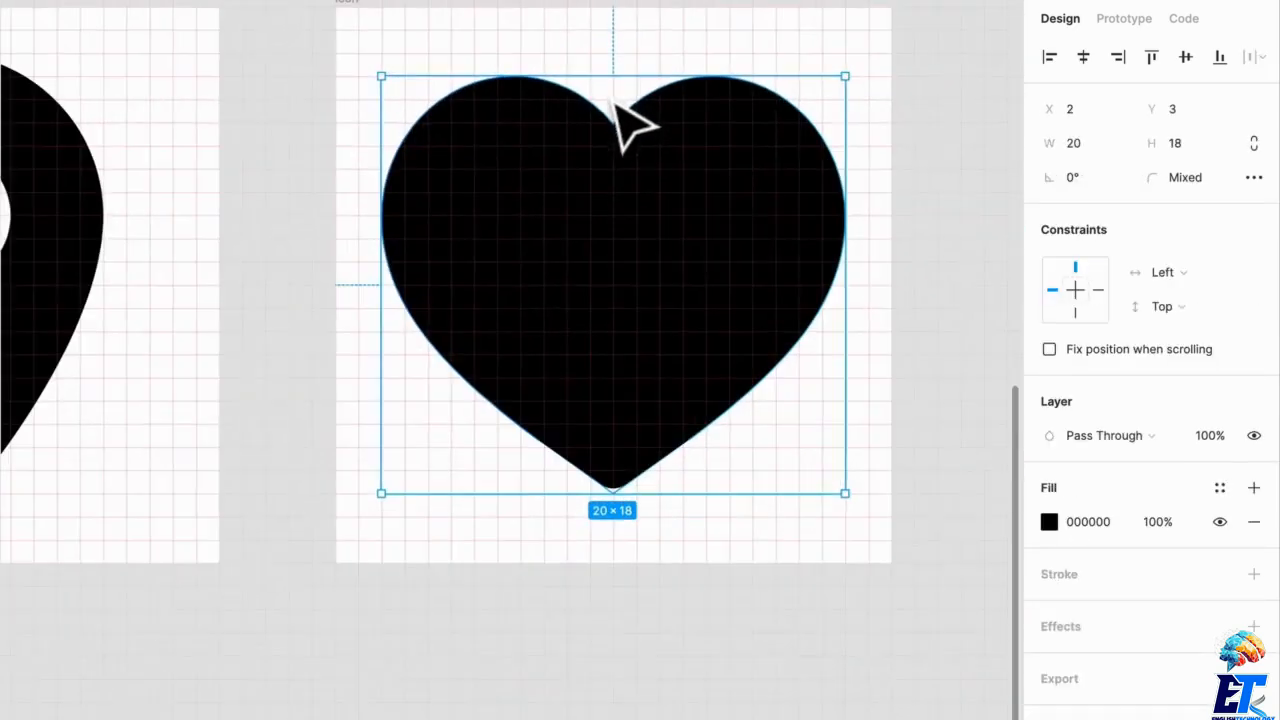
left_click(900, 255)
Duplicate the heart's Icon frame 11 px beside the original and delete the heart from the copy
scroll(893, 248, "down", 2)
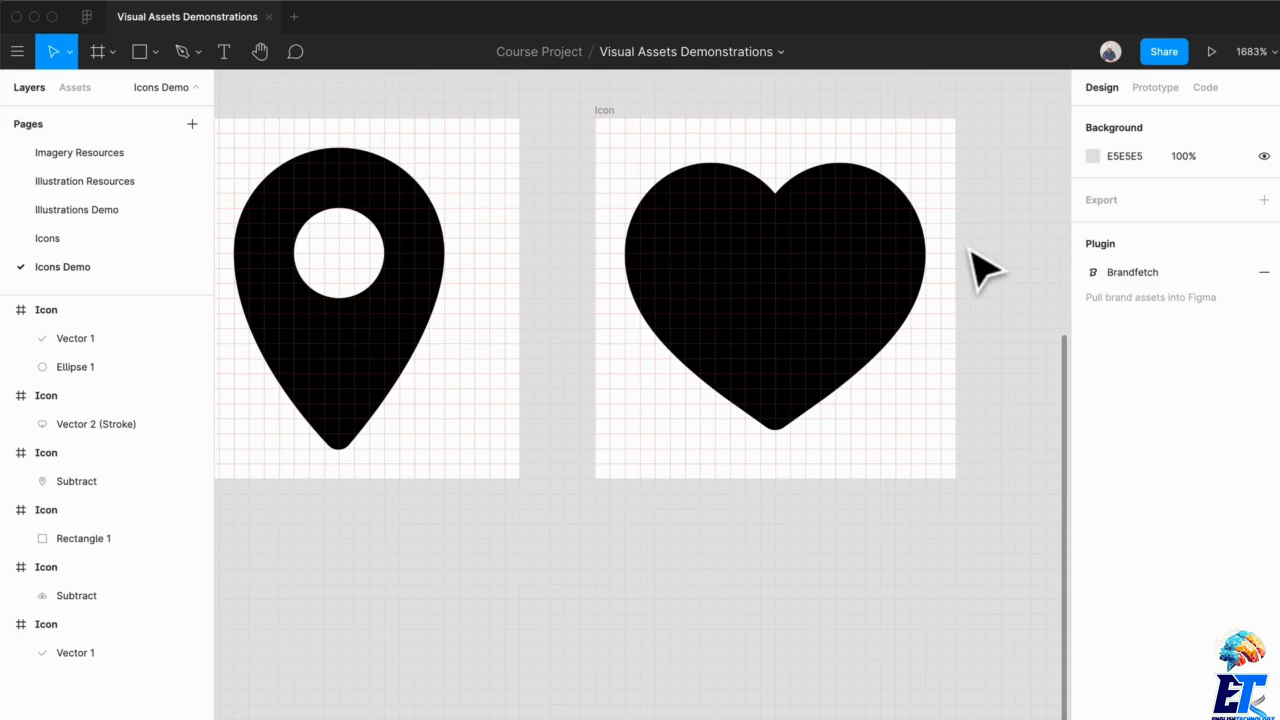
scroll(880, 229, "right", 6)
scroll(416, 188, "down", 3)
scroll(403, 184, "left", 1)
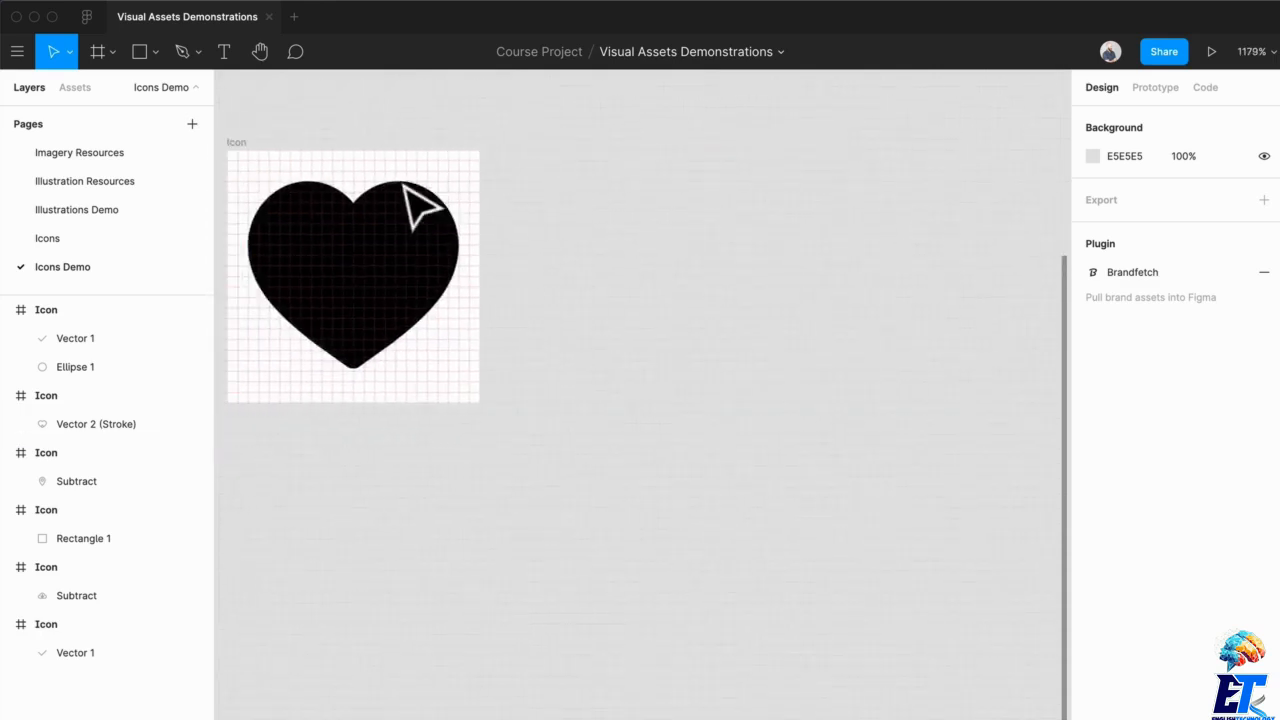
left_click_drag(251, 157, 620, 157)
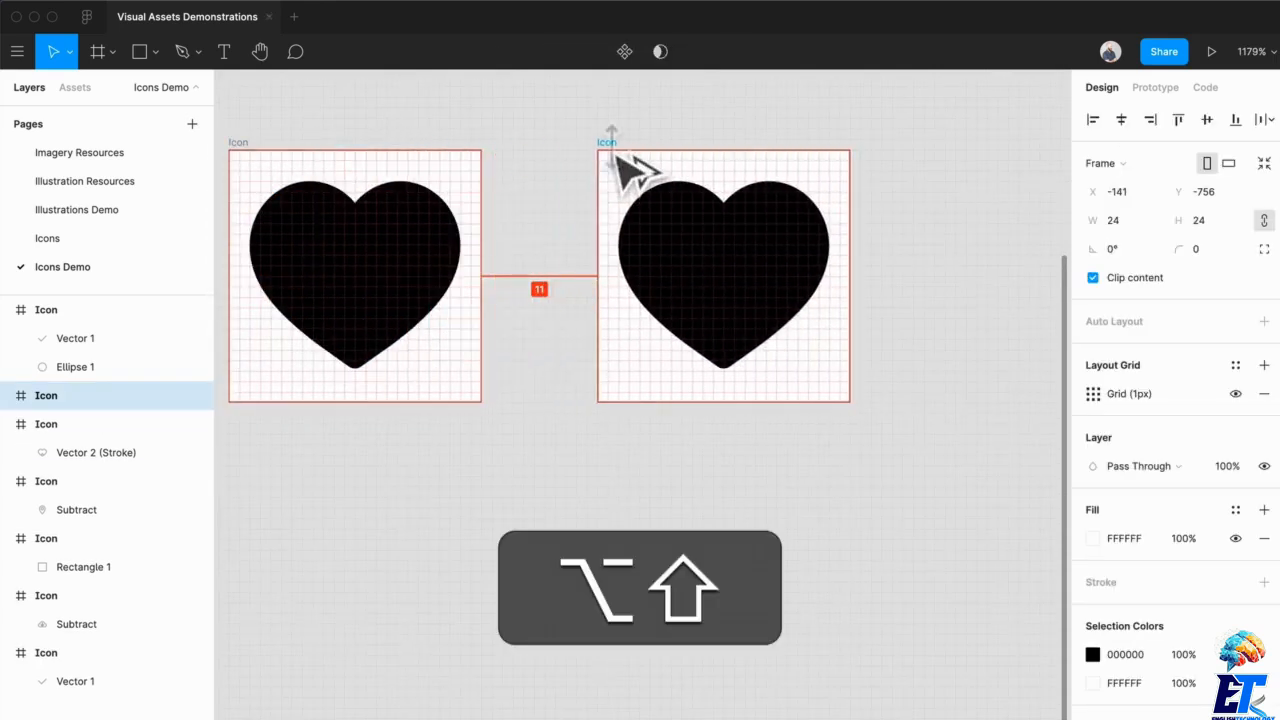
left_click(737, 279)
key("Delete")
Draw an open chevron with the Pen tool through X 7.5, Y 5.5, X 15, Y 13 and X 7.5, Y 20.5 in the empty Icon frame
key("p")
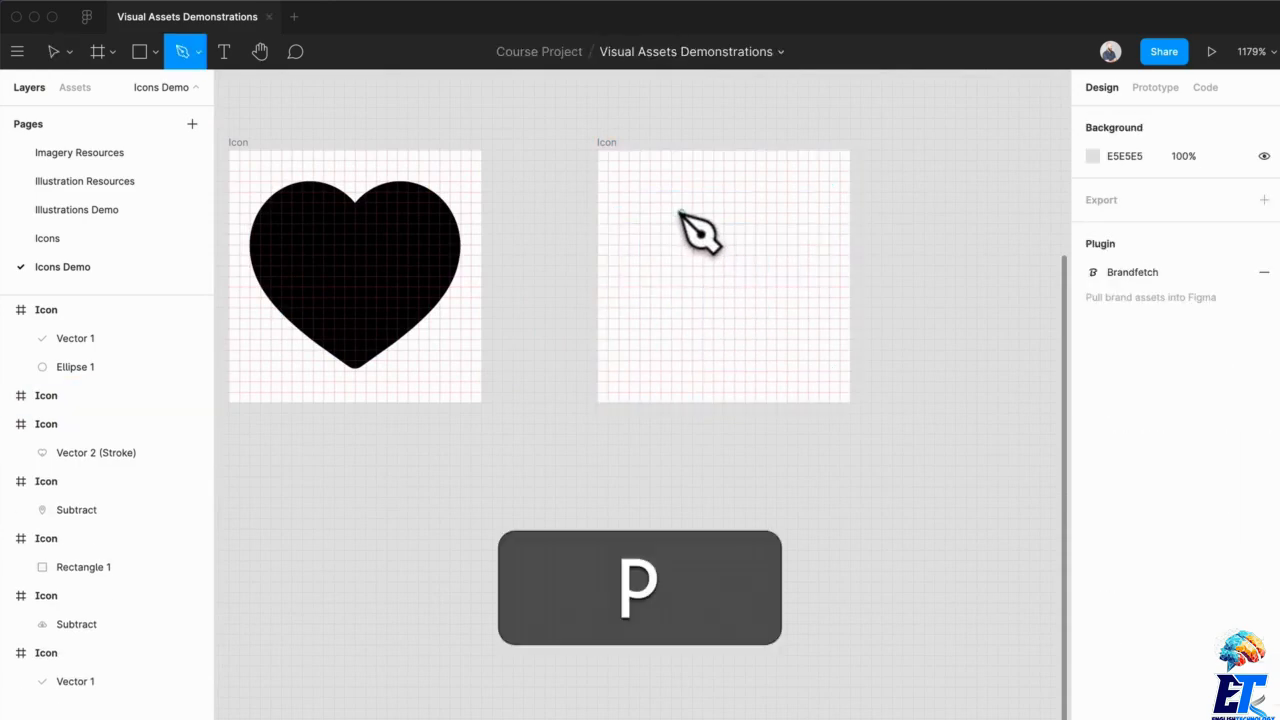
left_click(679, 211)
left_click(755, 286)
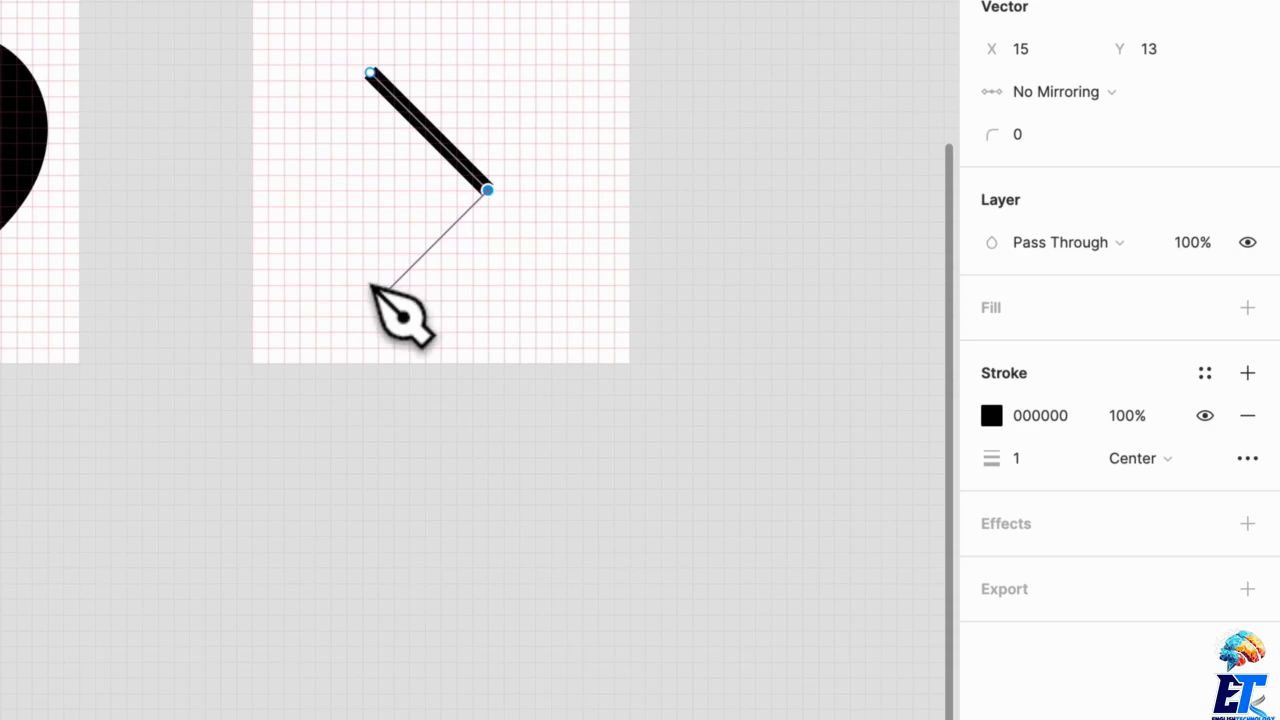
left_click(370, 307)
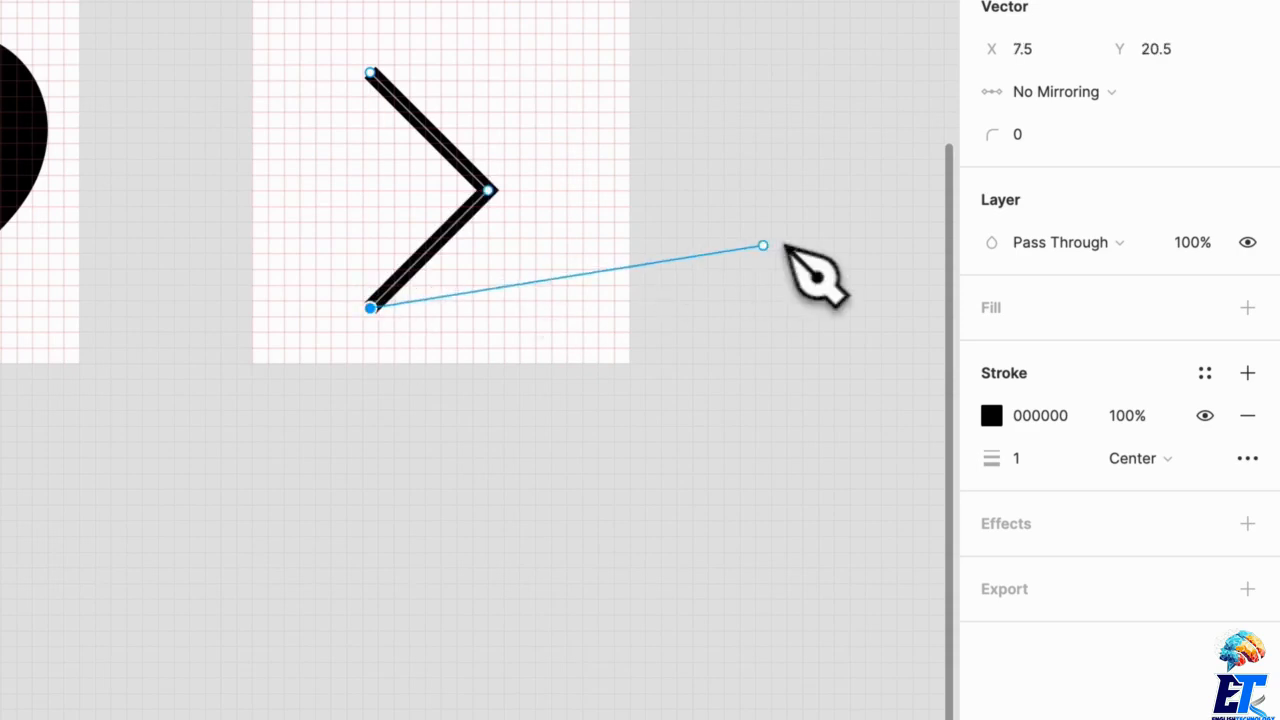
key("Escape")
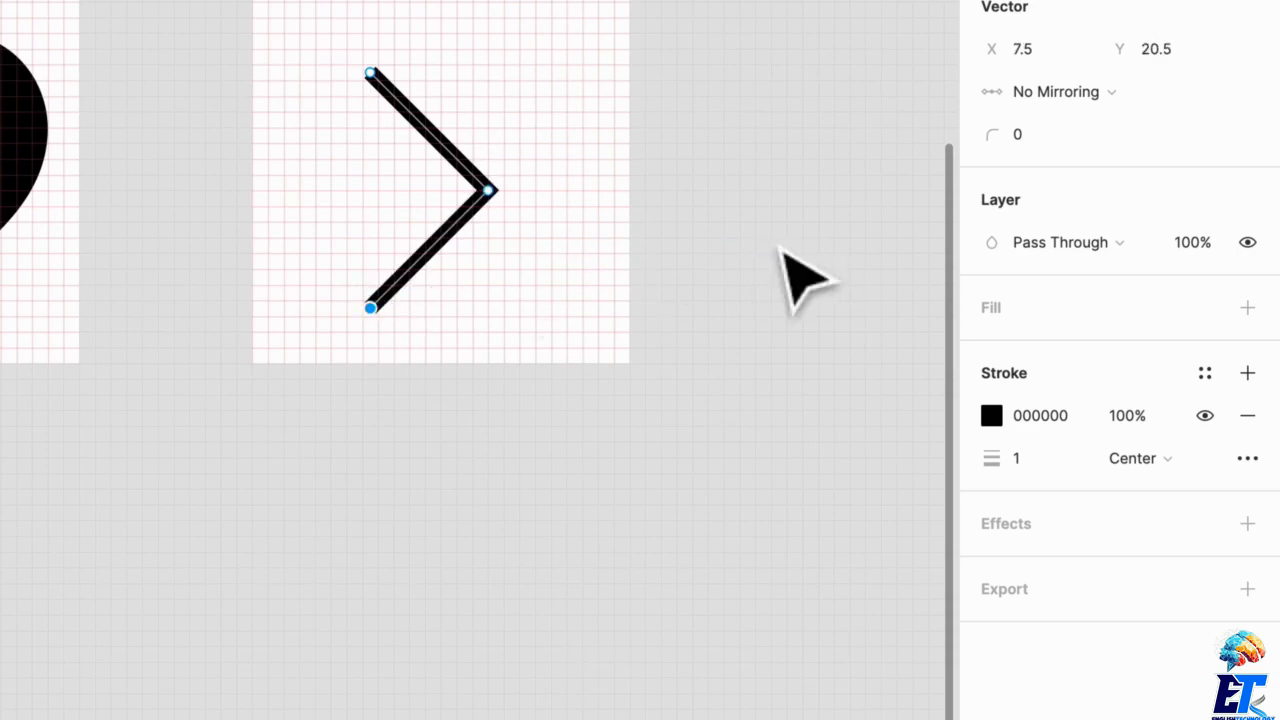
Give both end points of the chevron a Round stroke cap
left_click(1247, 458)
left_click(786, 564)
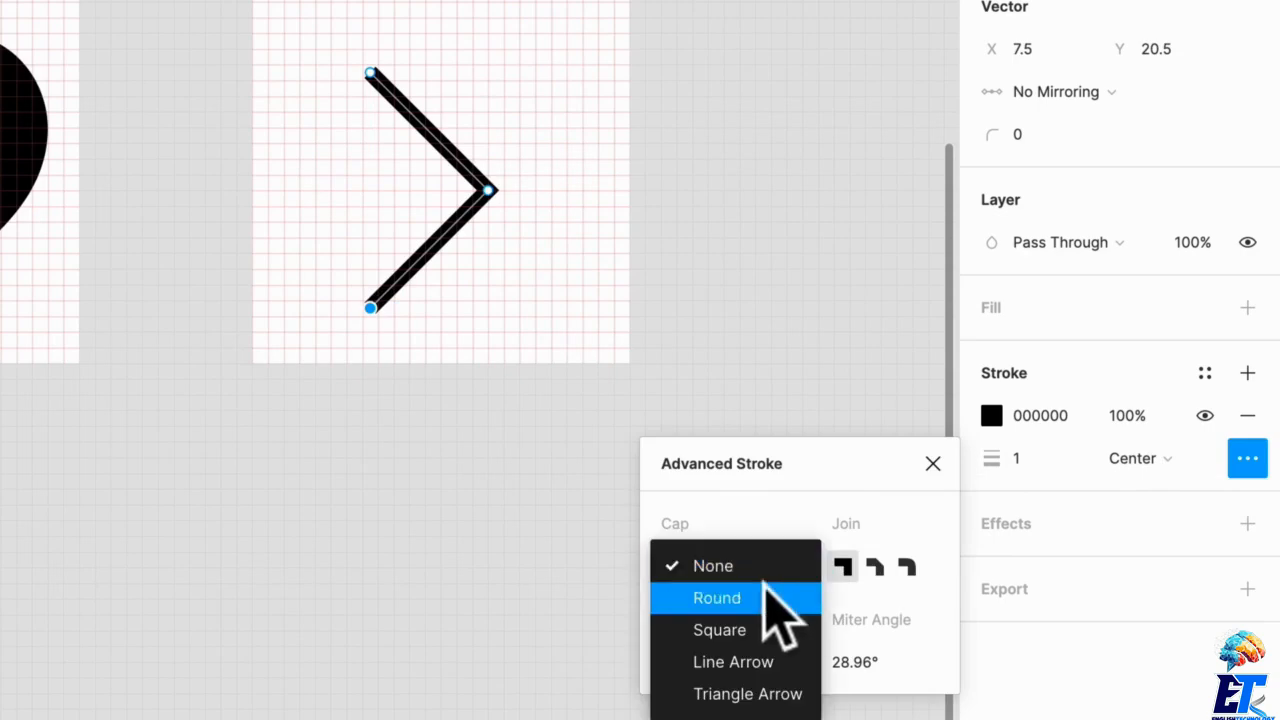
left_click(768, 600)
scroll(490, 252, "up", 3)
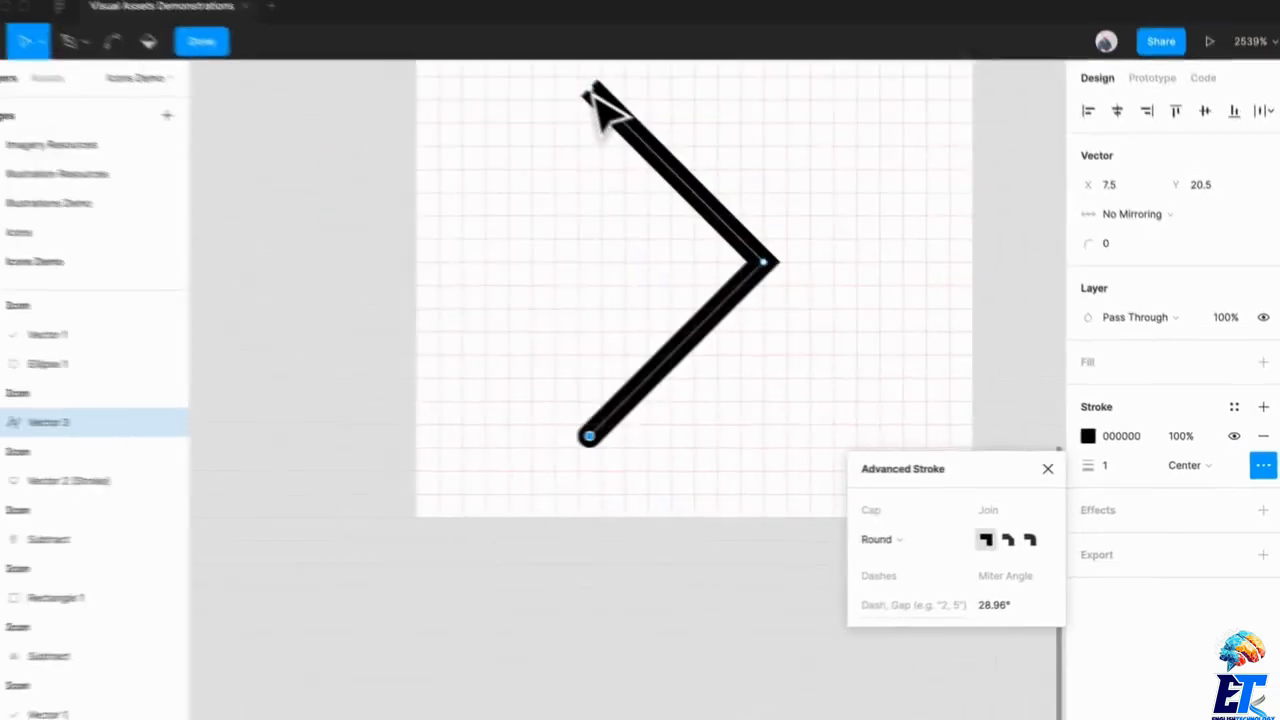
left_click(589, 94)
left_click(735, 568)
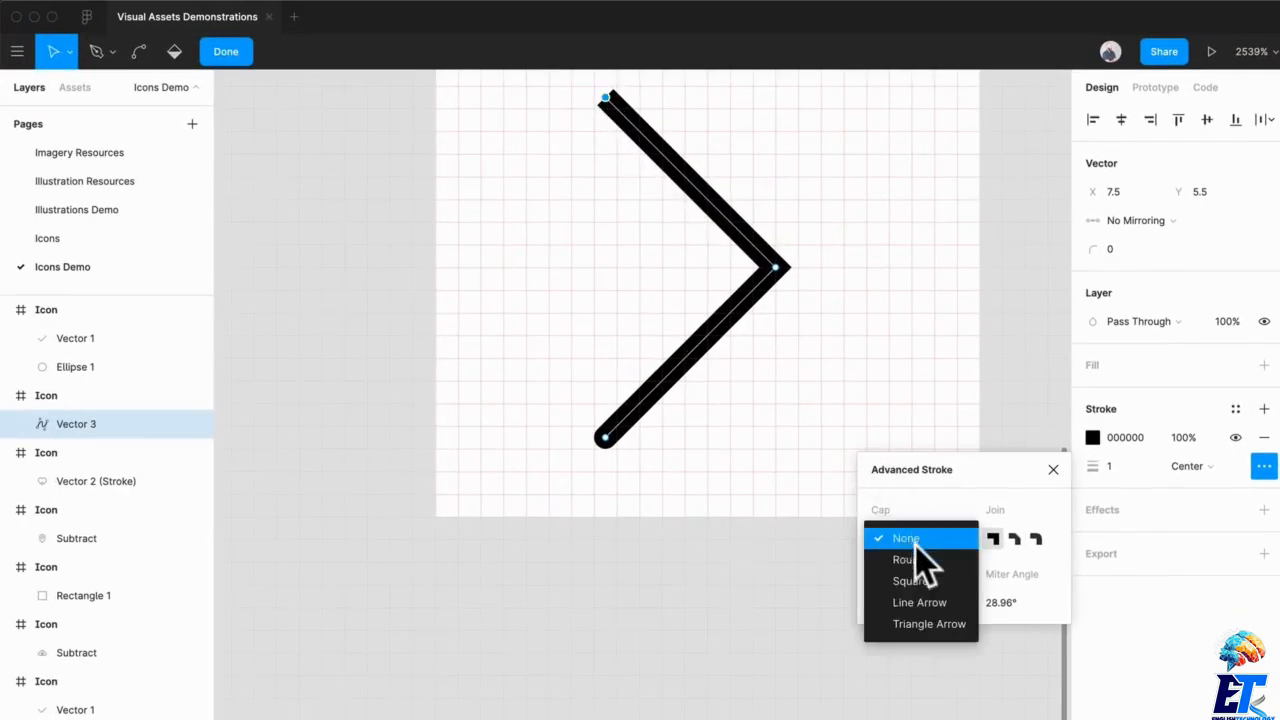
left_click(918, 561)
Set the stroke cap to Round and the join to round for the chevron's middle point
left_click(776, 268)
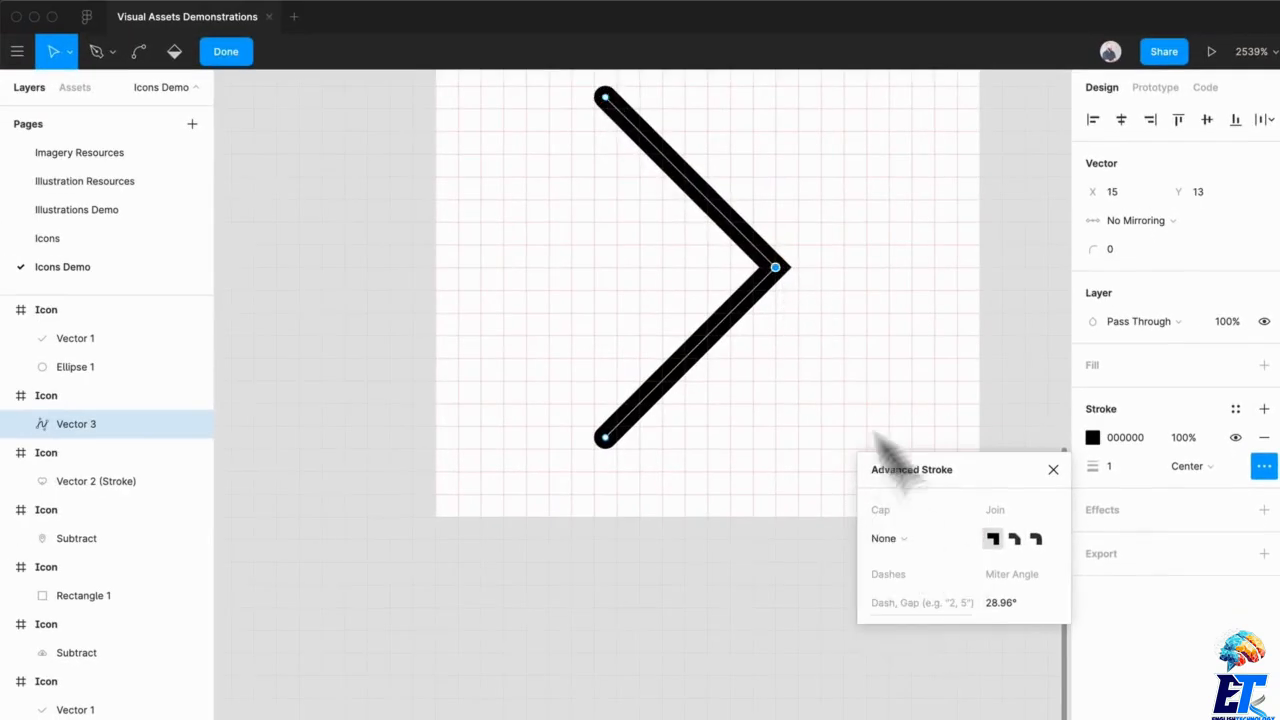
left_click(888, 538)
left_click(910, 560)
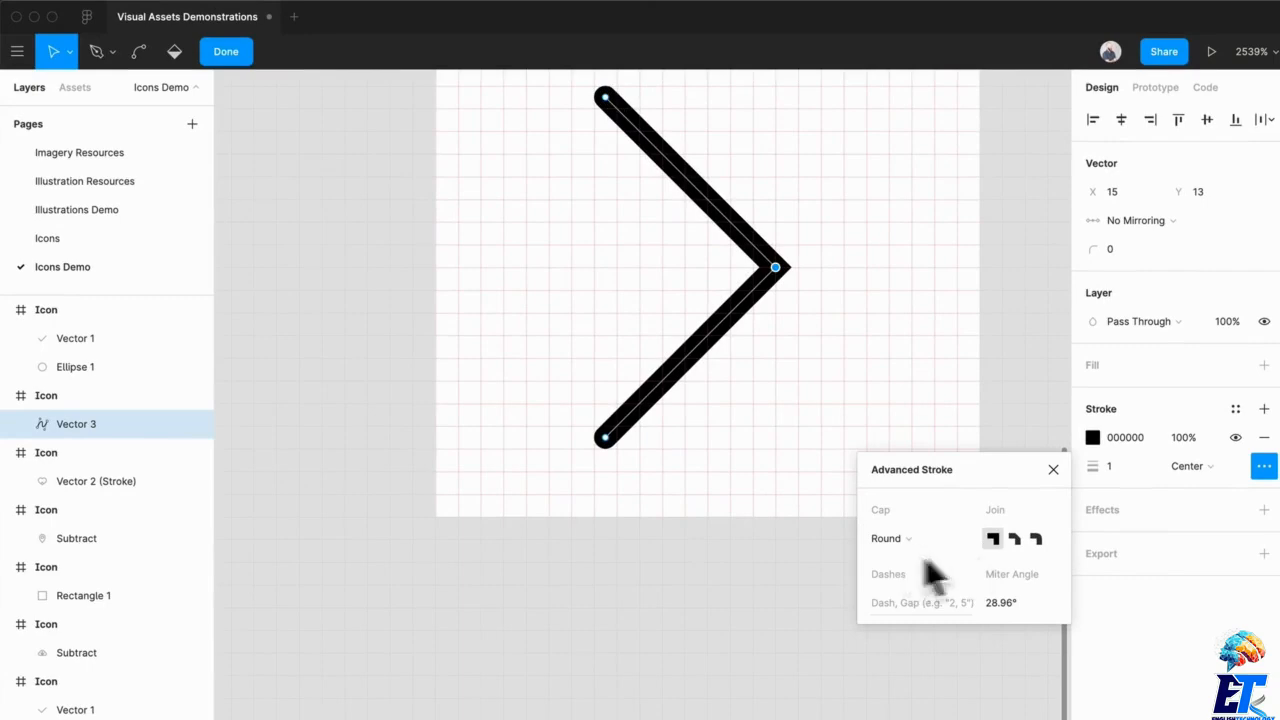
left_click(1036, 539)
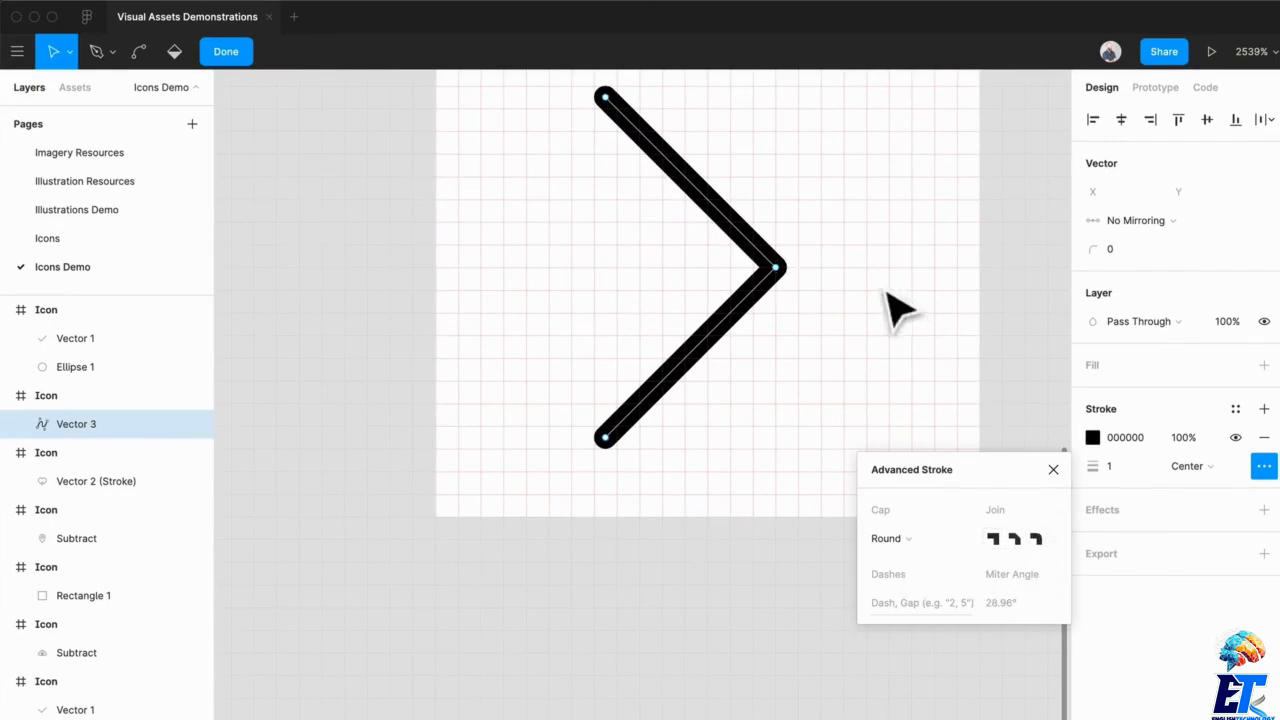
Set the chevron's stroke weight to 4 and move it to X 8, Y 4 in its frame
left_click_drag(1093, 466, 1100, 467)
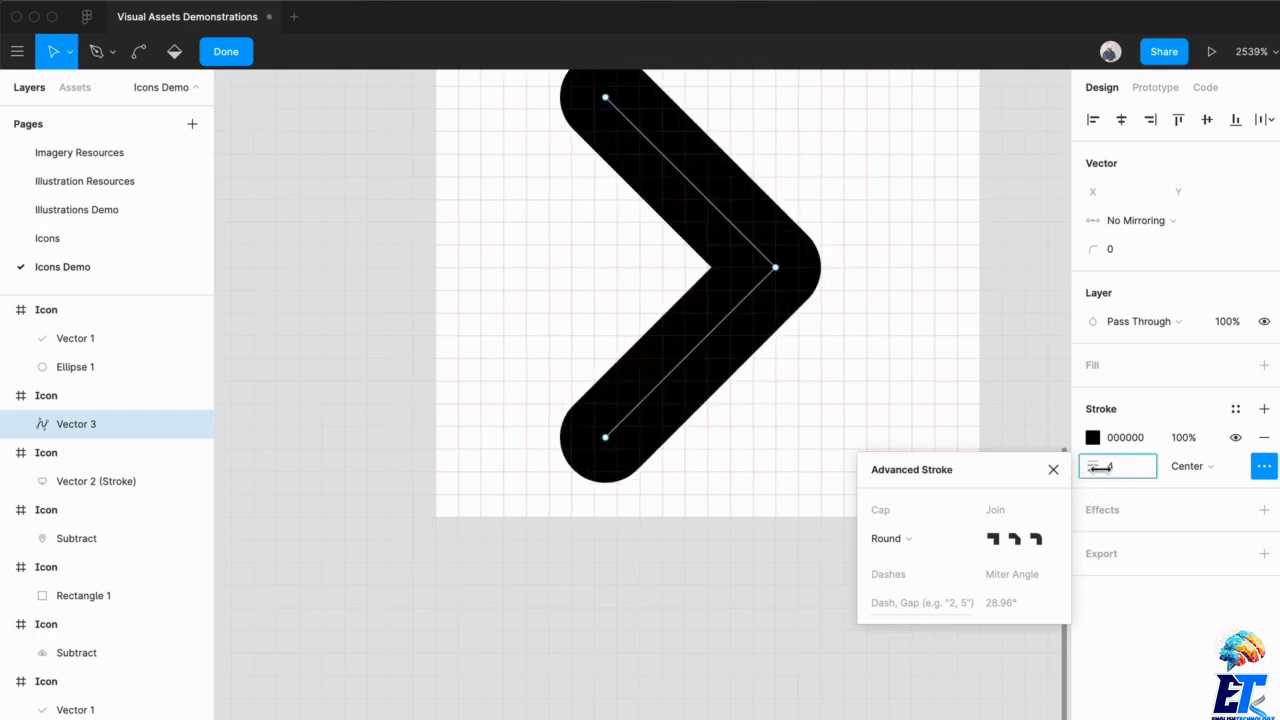
key("Escape")
scroll(930, 312, "down", 3)
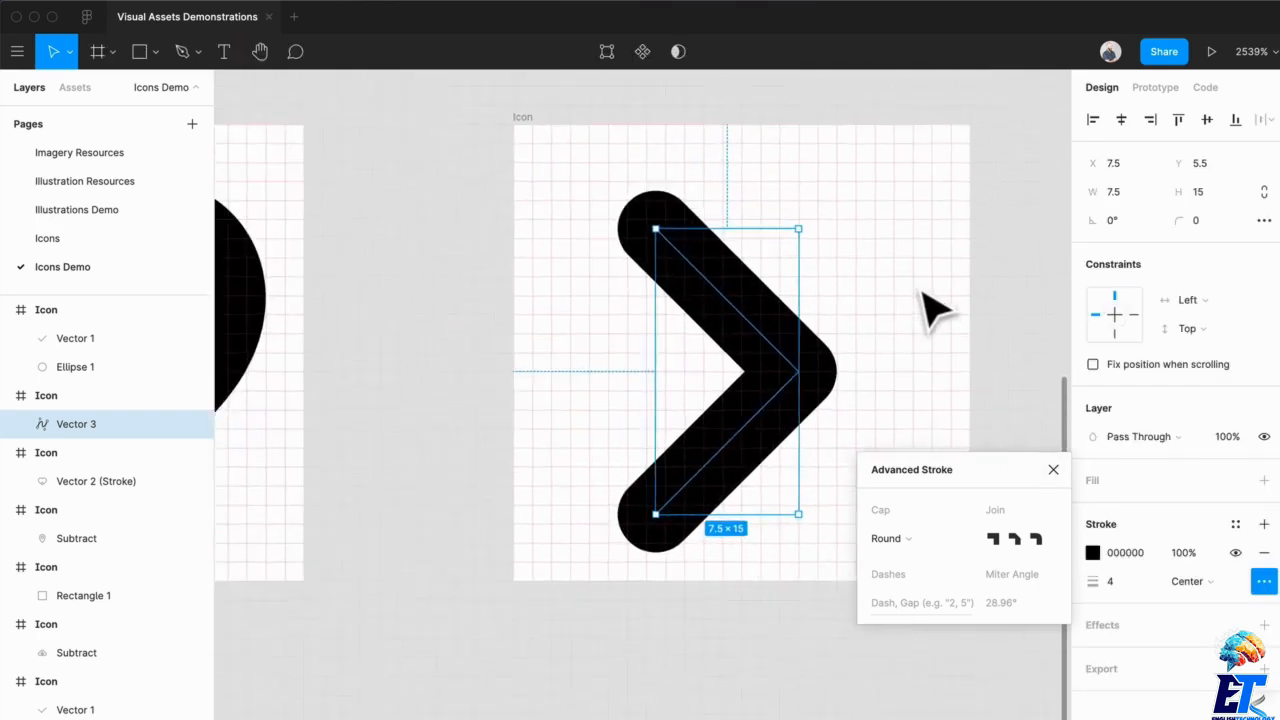
left_click_drag(800, 351, 812, 322)
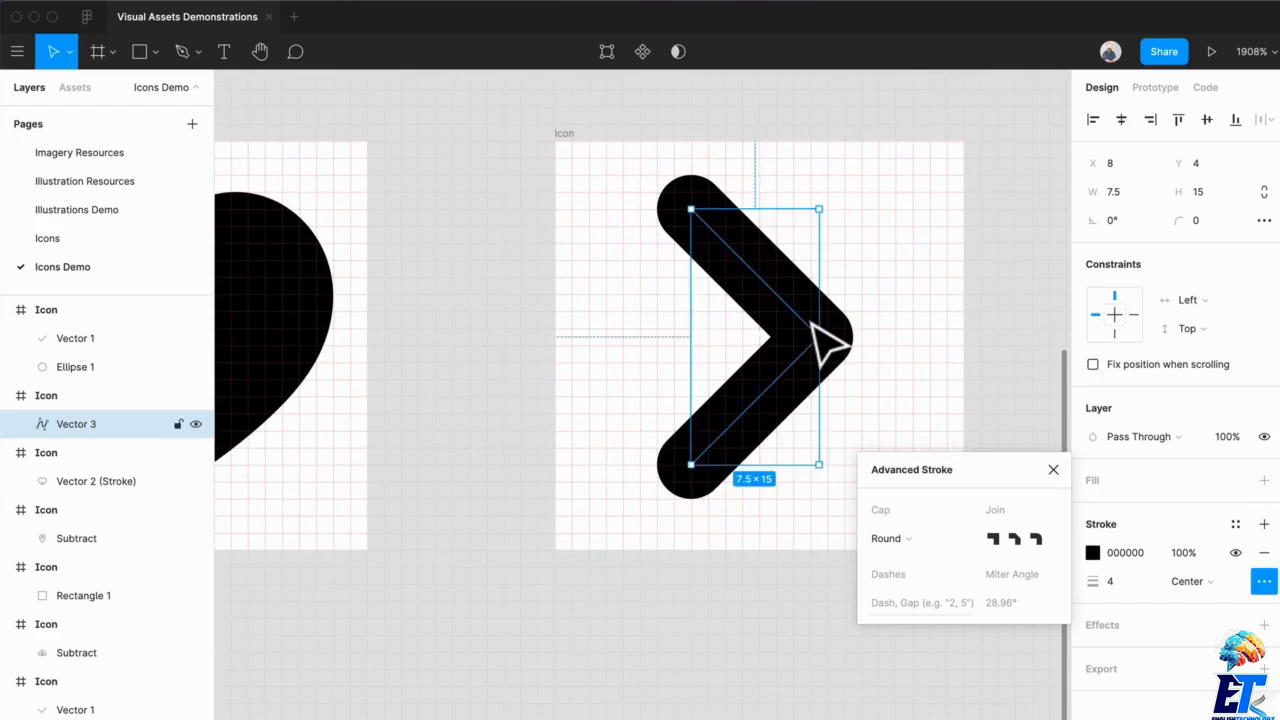
left_click(880, 262)
Duplicate the chevron's Icon frame to X -109, Y -756 and delete the chevron from the copy
scroll(903, 289, "right", 5)
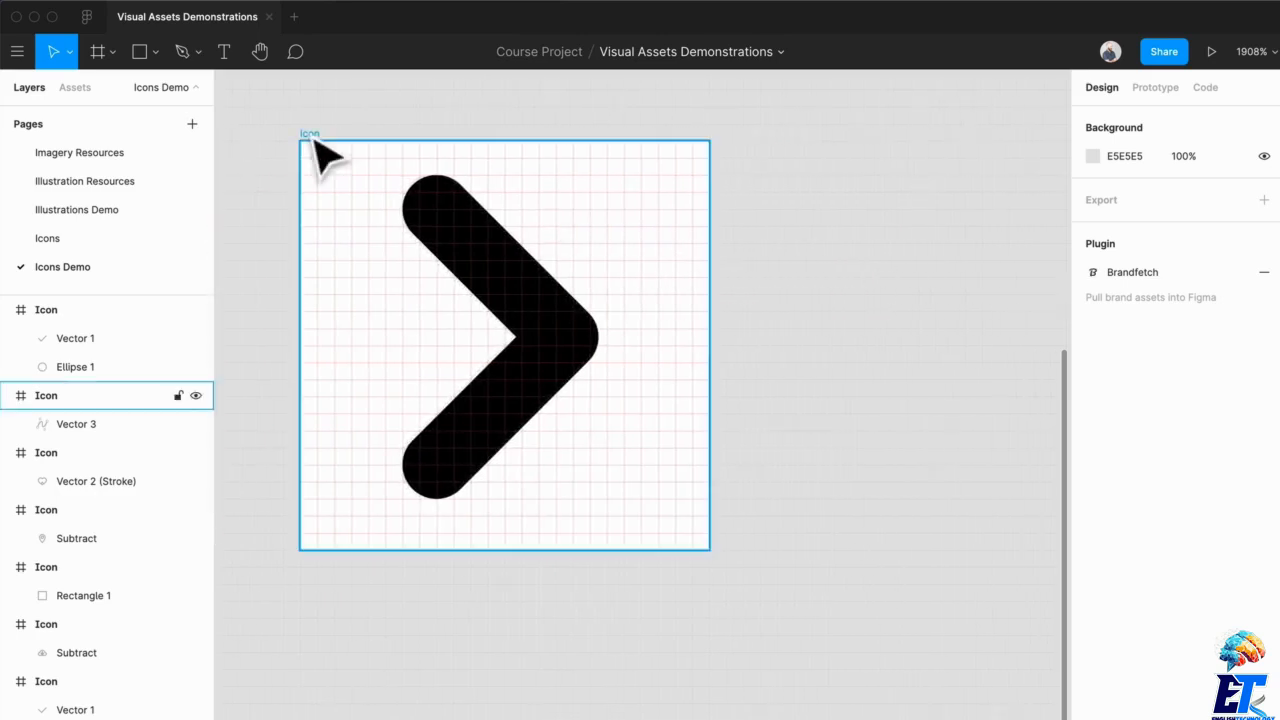
left_click_drag(312, 138, 865, 182)
scroll(900, 263, "right", 5)
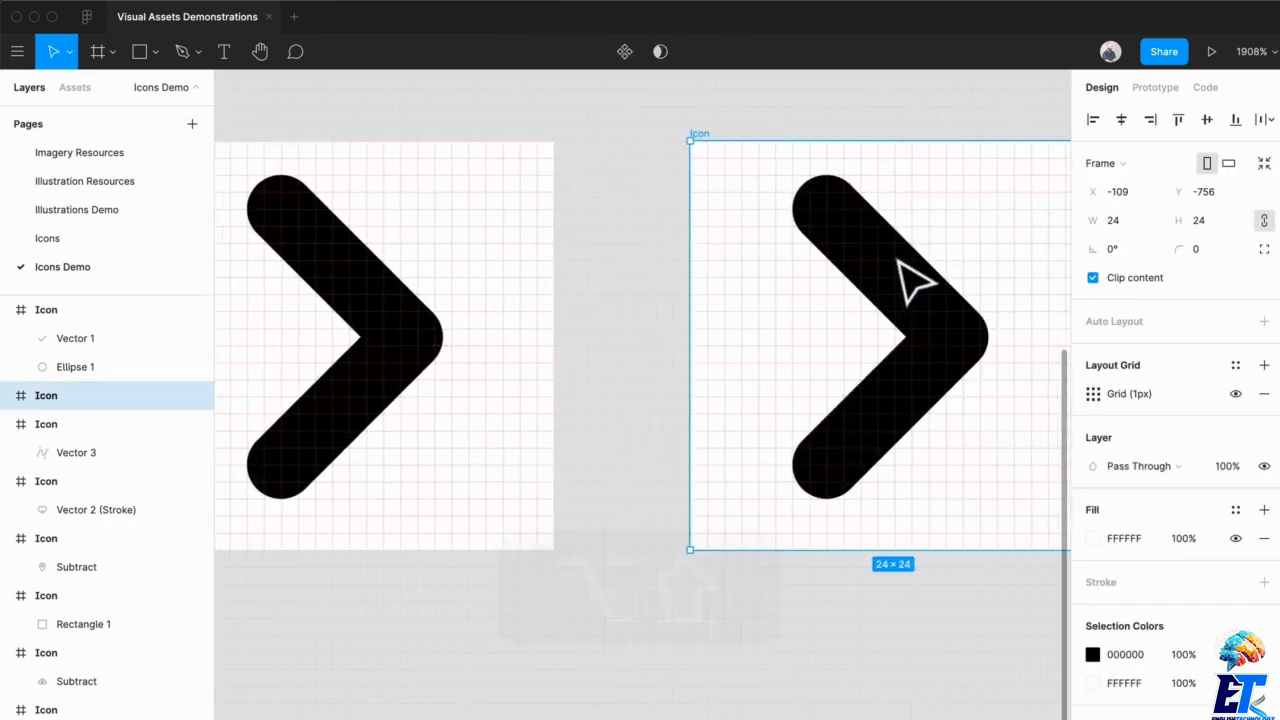
left_click(893, 290)
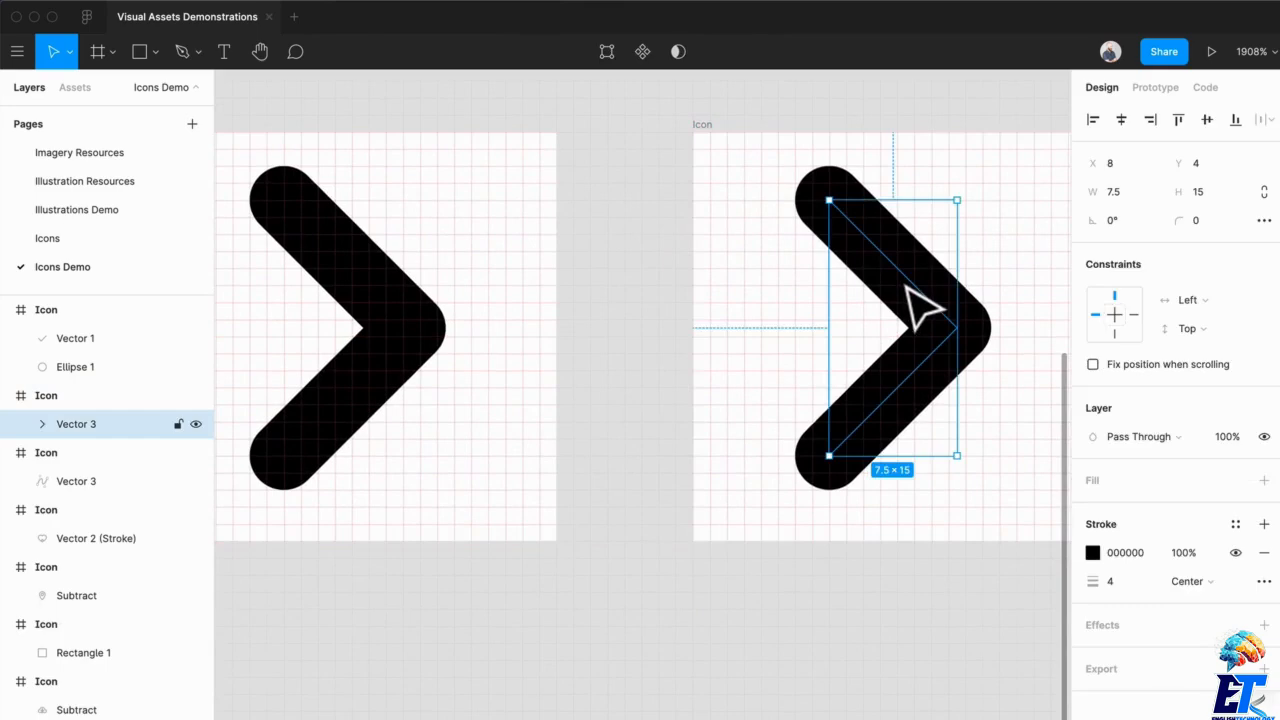
key("Delete")
scroll(920, 308, "right", 4)
Draw a 3 × 14 px rectangle at X 3, Y 4, make two copies with 2 px gaps and select all three bars
key("r")
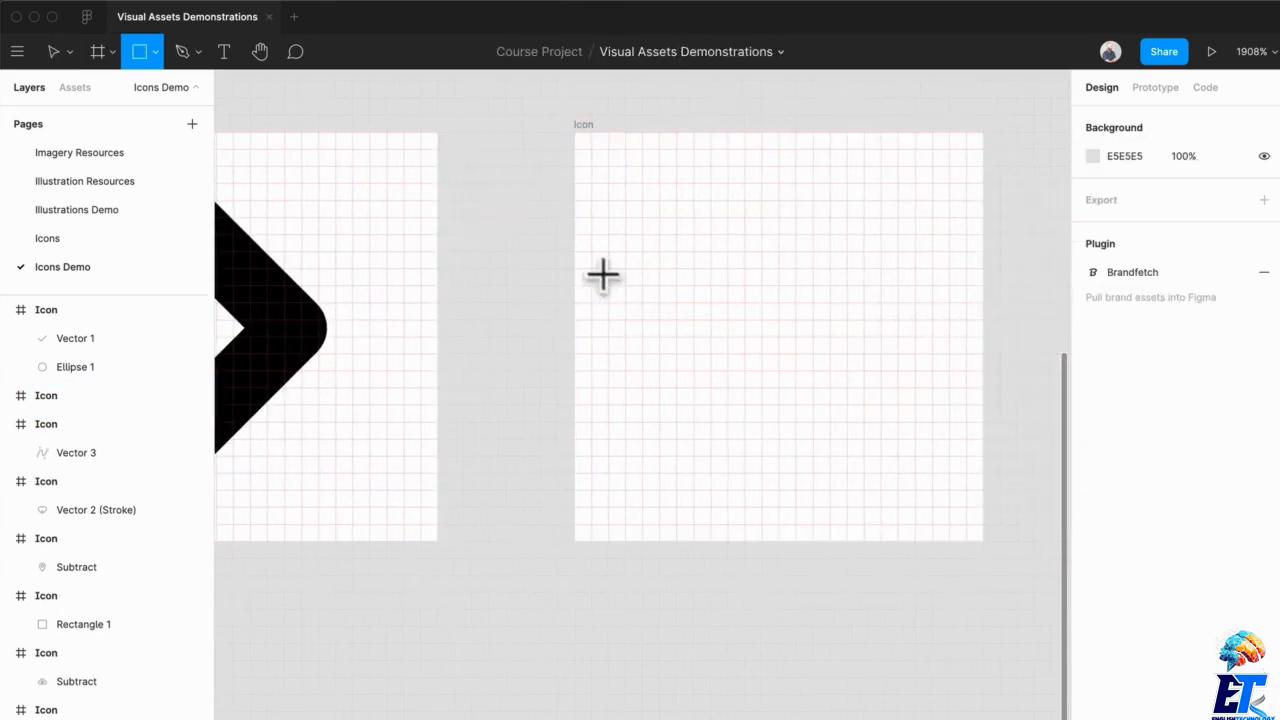
left_click_drag(625, 200, 679, 455)
left_click_drag(655, 337, 743, 341)
left_click_drag(743, 341, 815, 339)
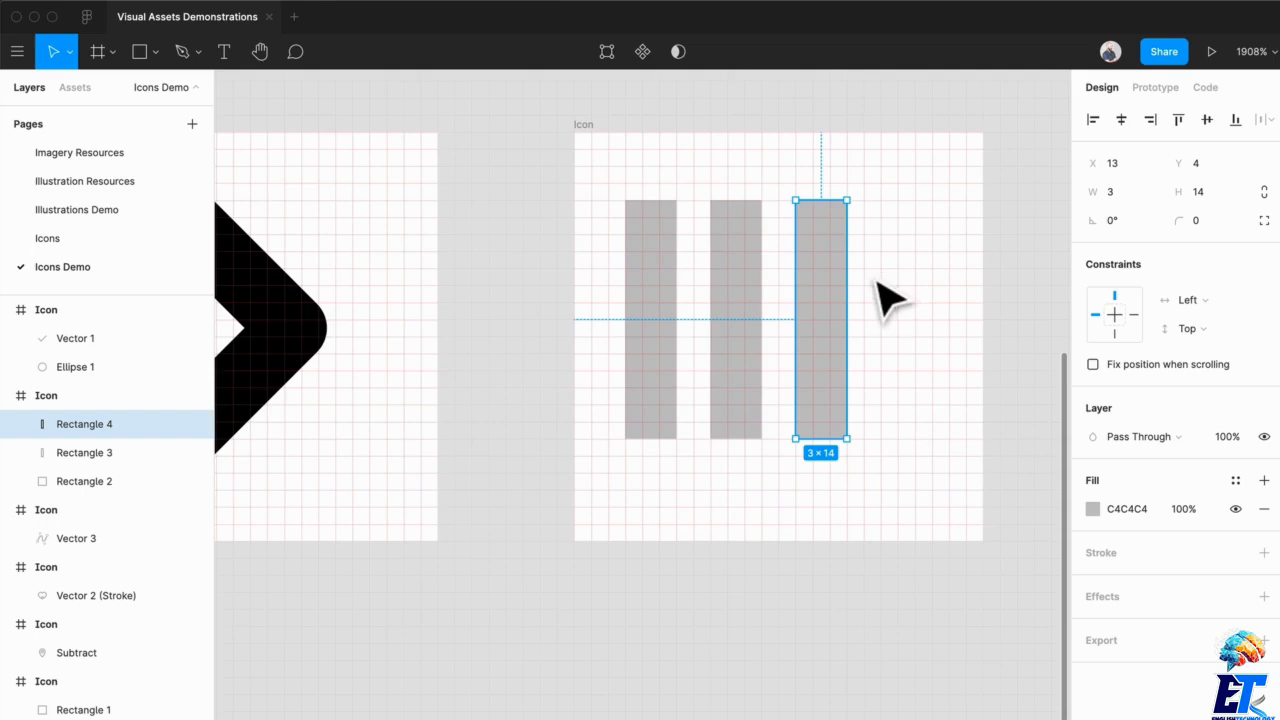
left_click(892, 310)
left_click_drag(876, 252, 628, 233)
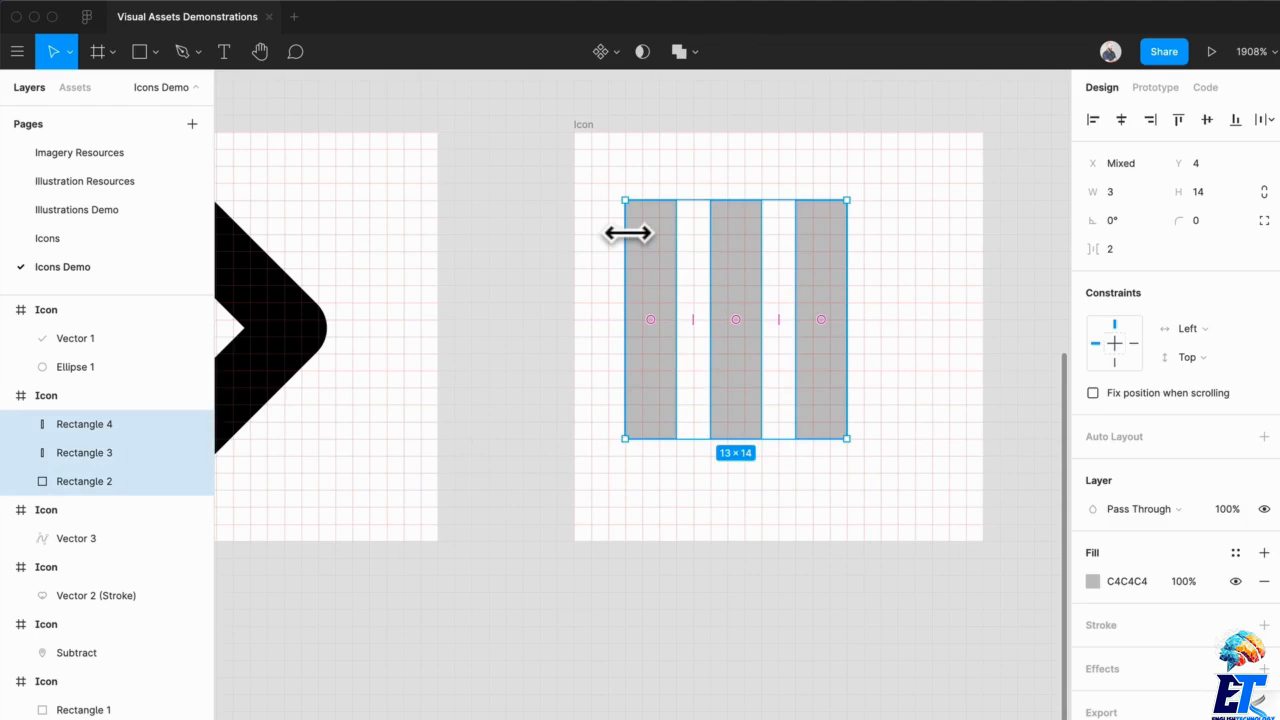
scroll(646, 257, "left", 10)
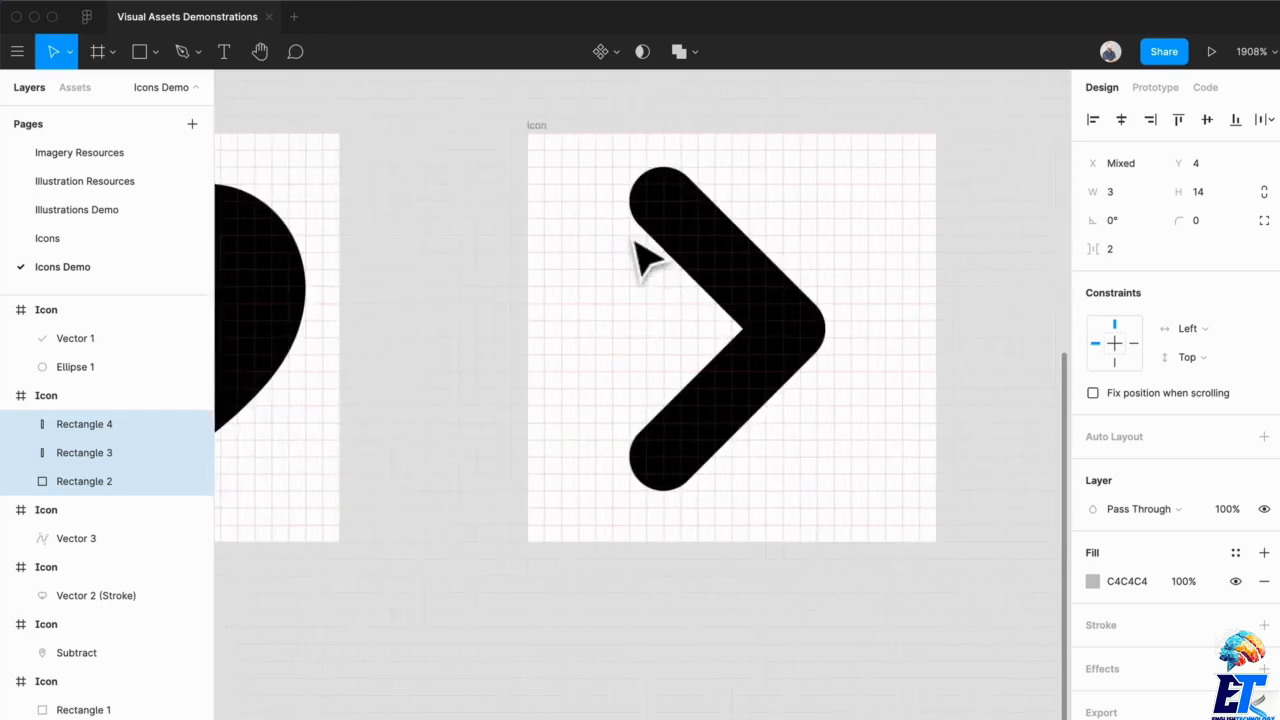
scroll(683, 327, "down", 5)
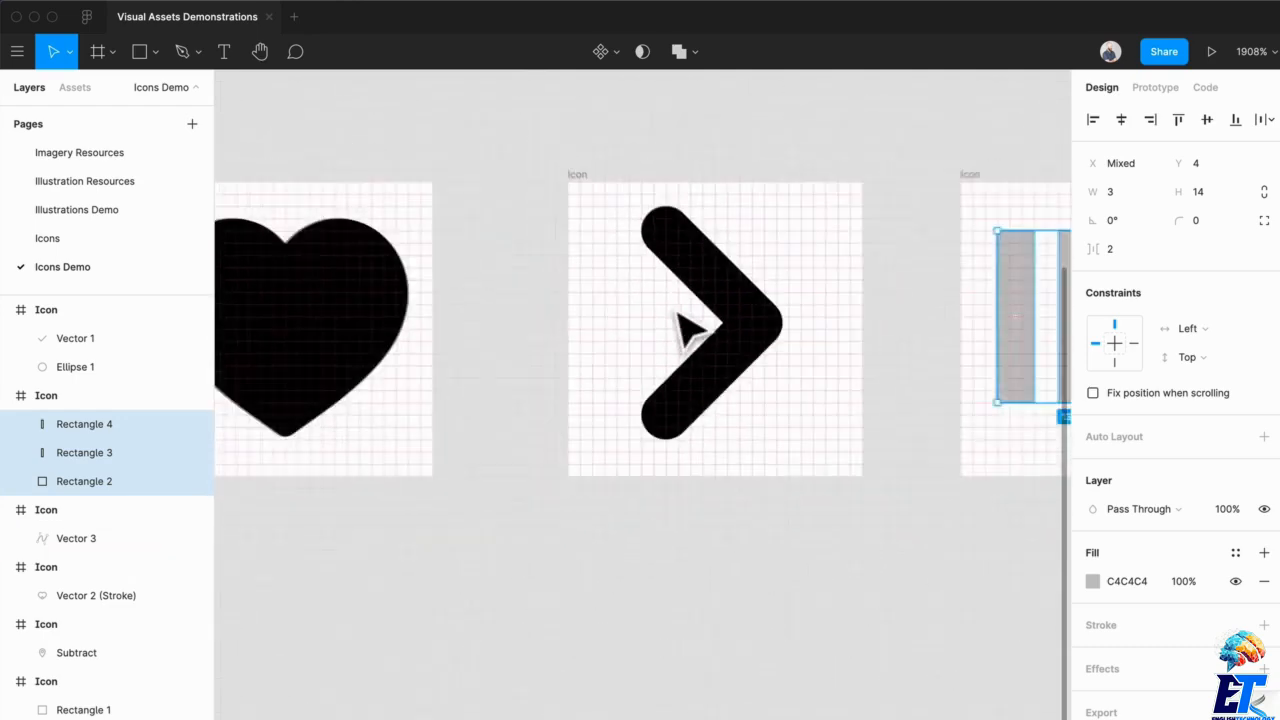